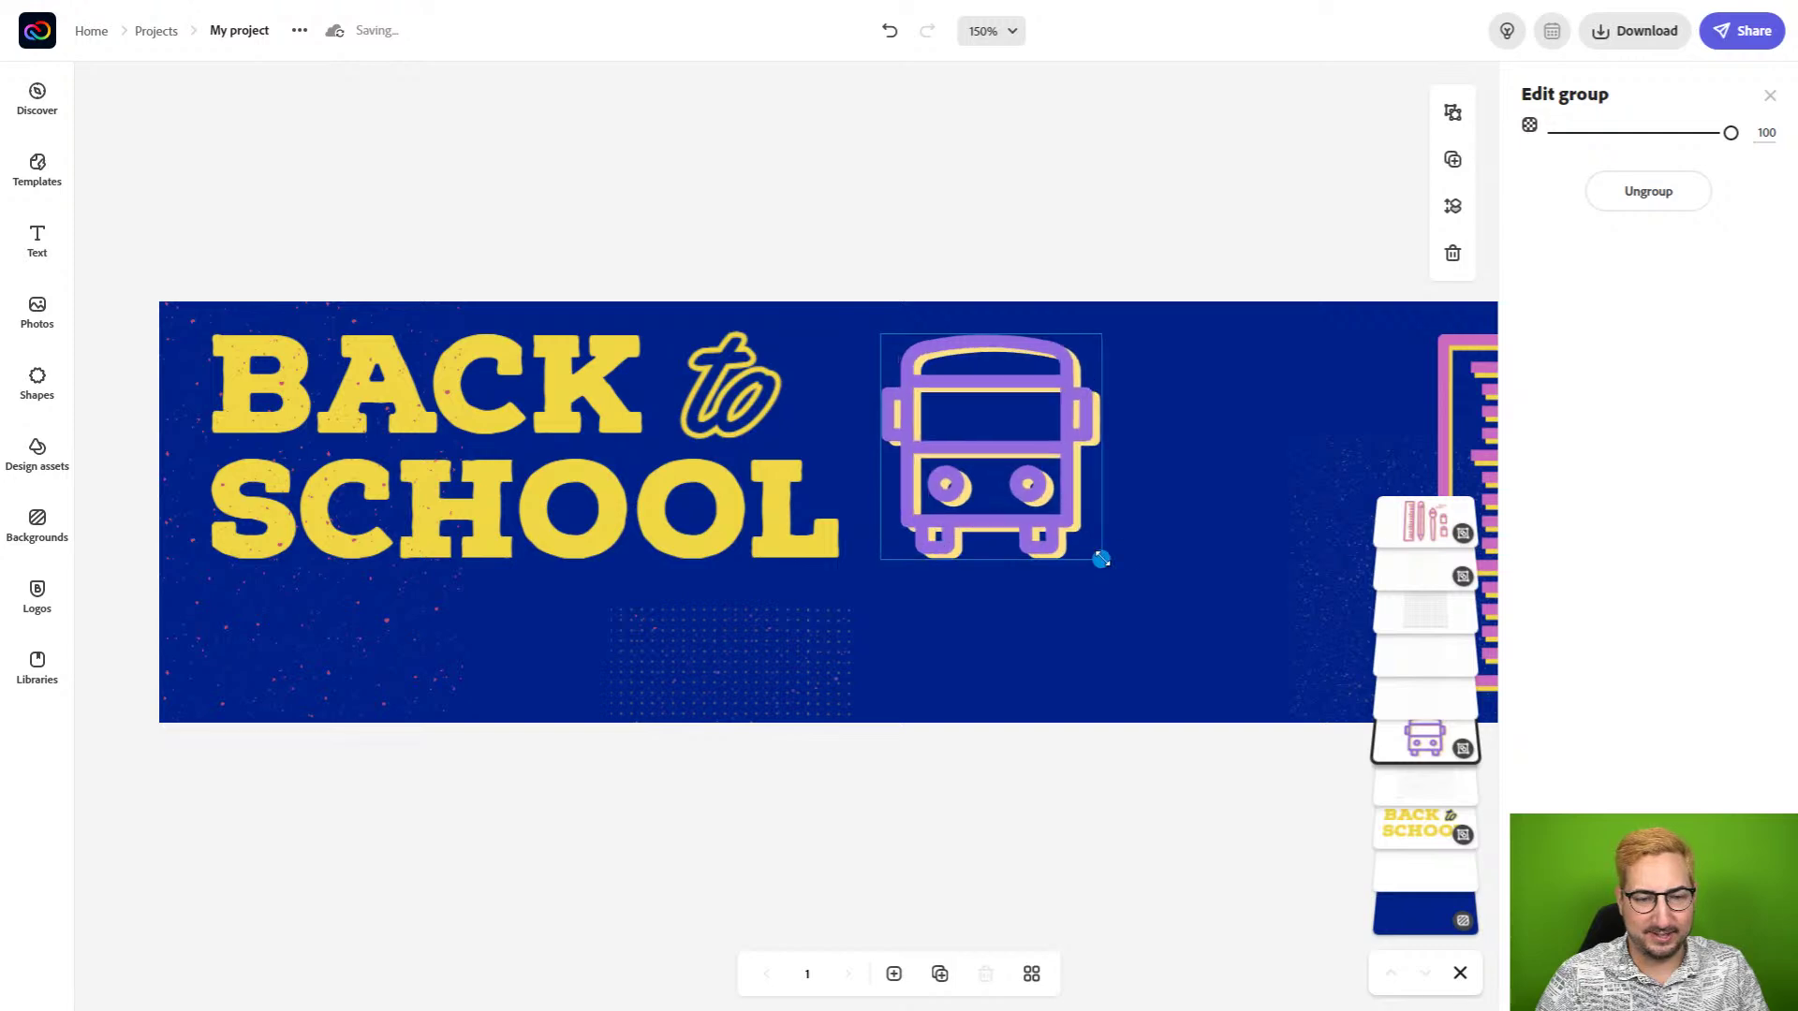
Move the school bus graphic slightly further right of the BACK to SCHOOL heading.
drag(980, 450, 993, 455)
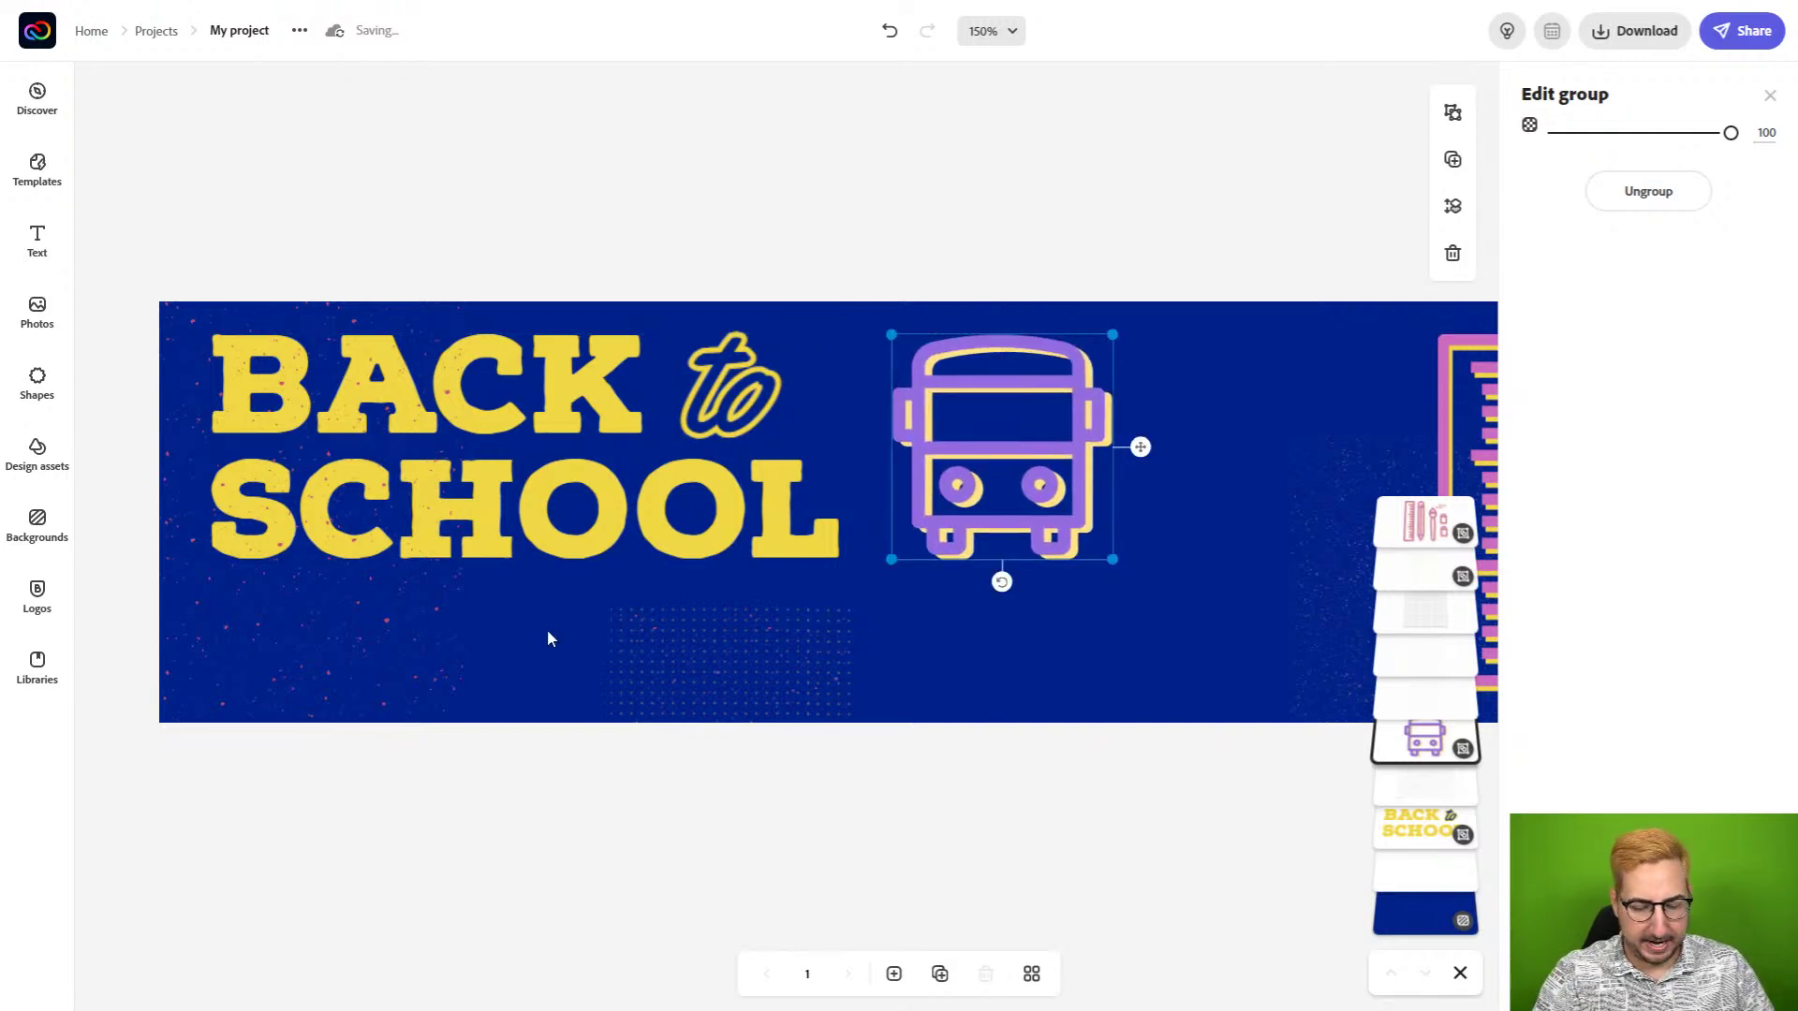
key(ctrl+minus)
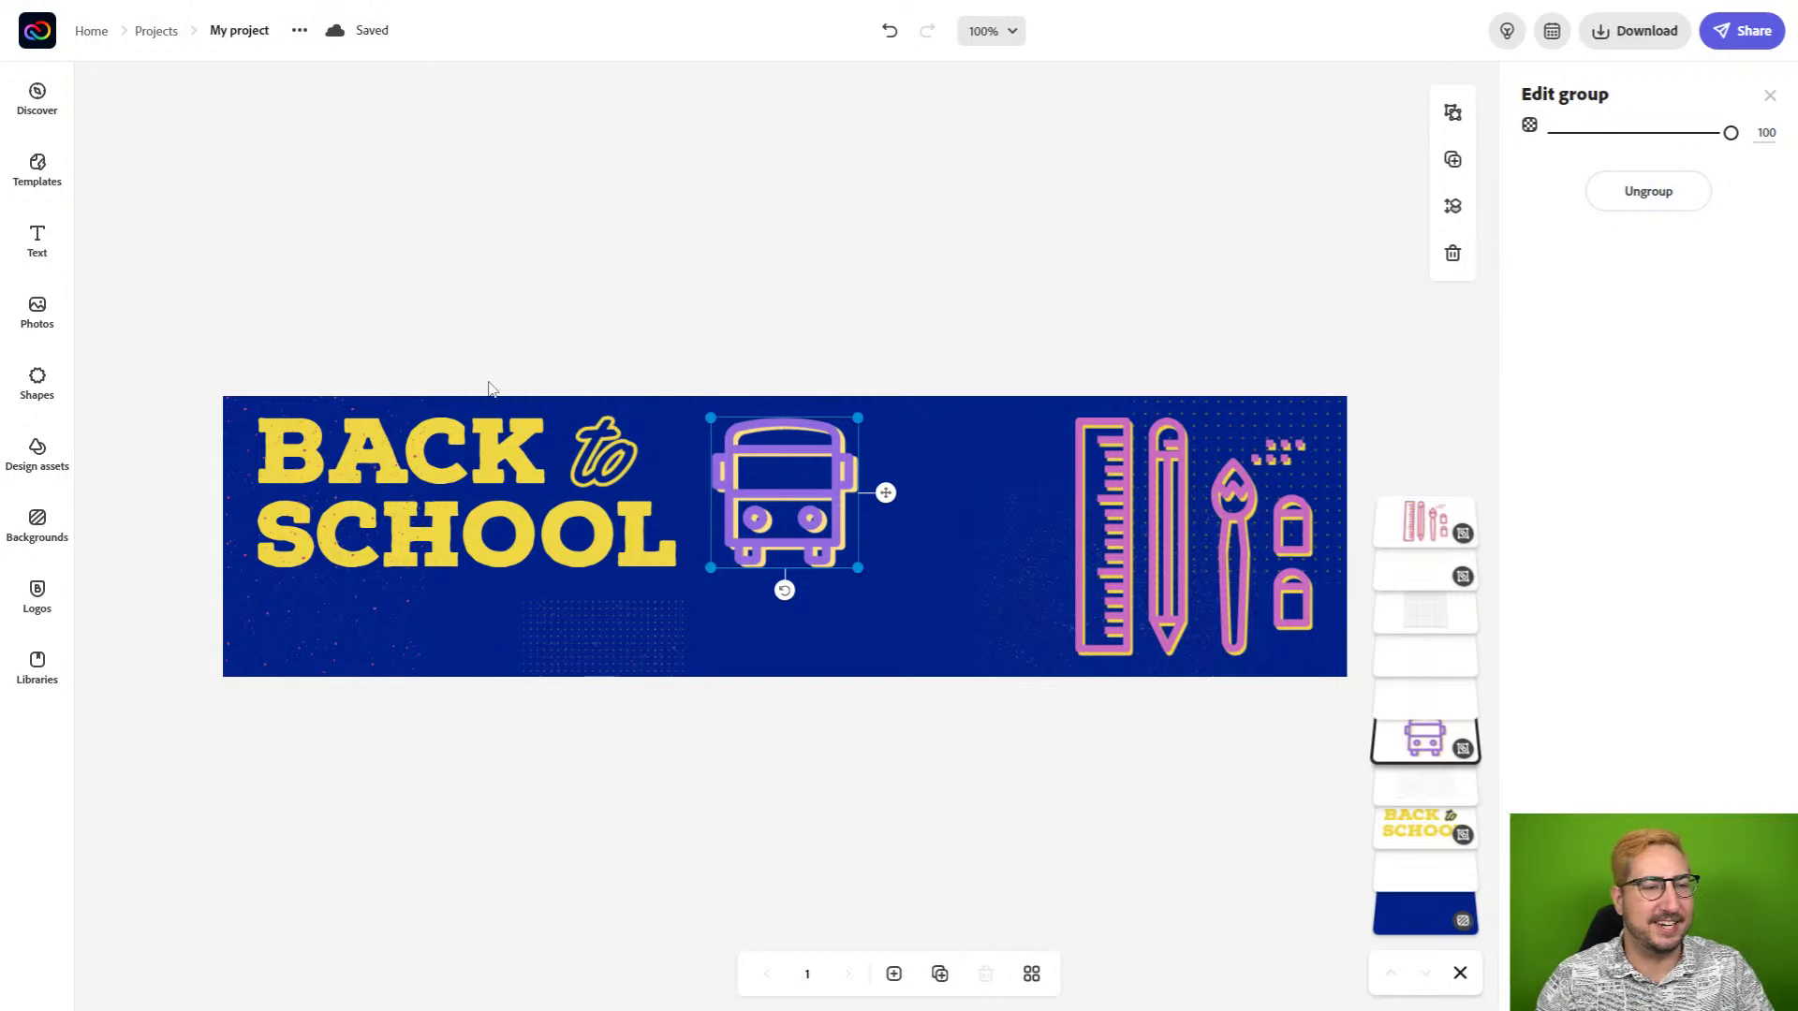
Add a text box containing the teacher's title and surname and place it directly below SCHOOL.
click(37, 241)
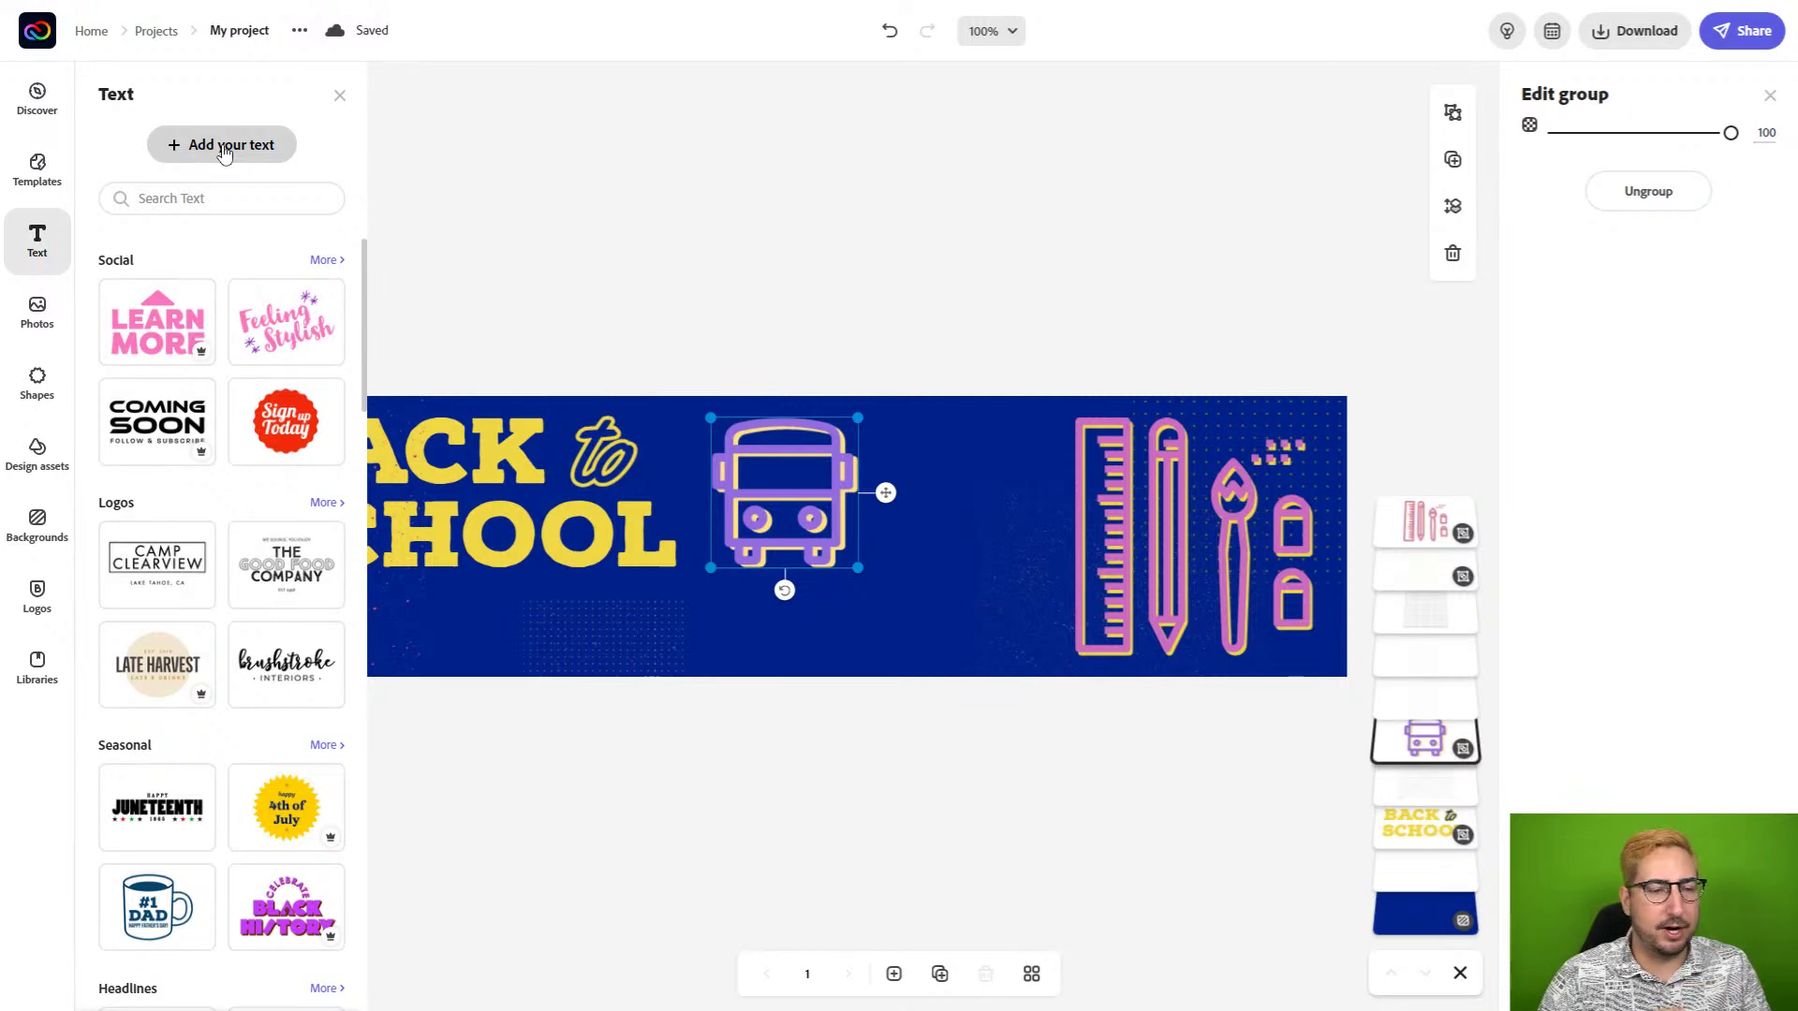
click(225, 145)
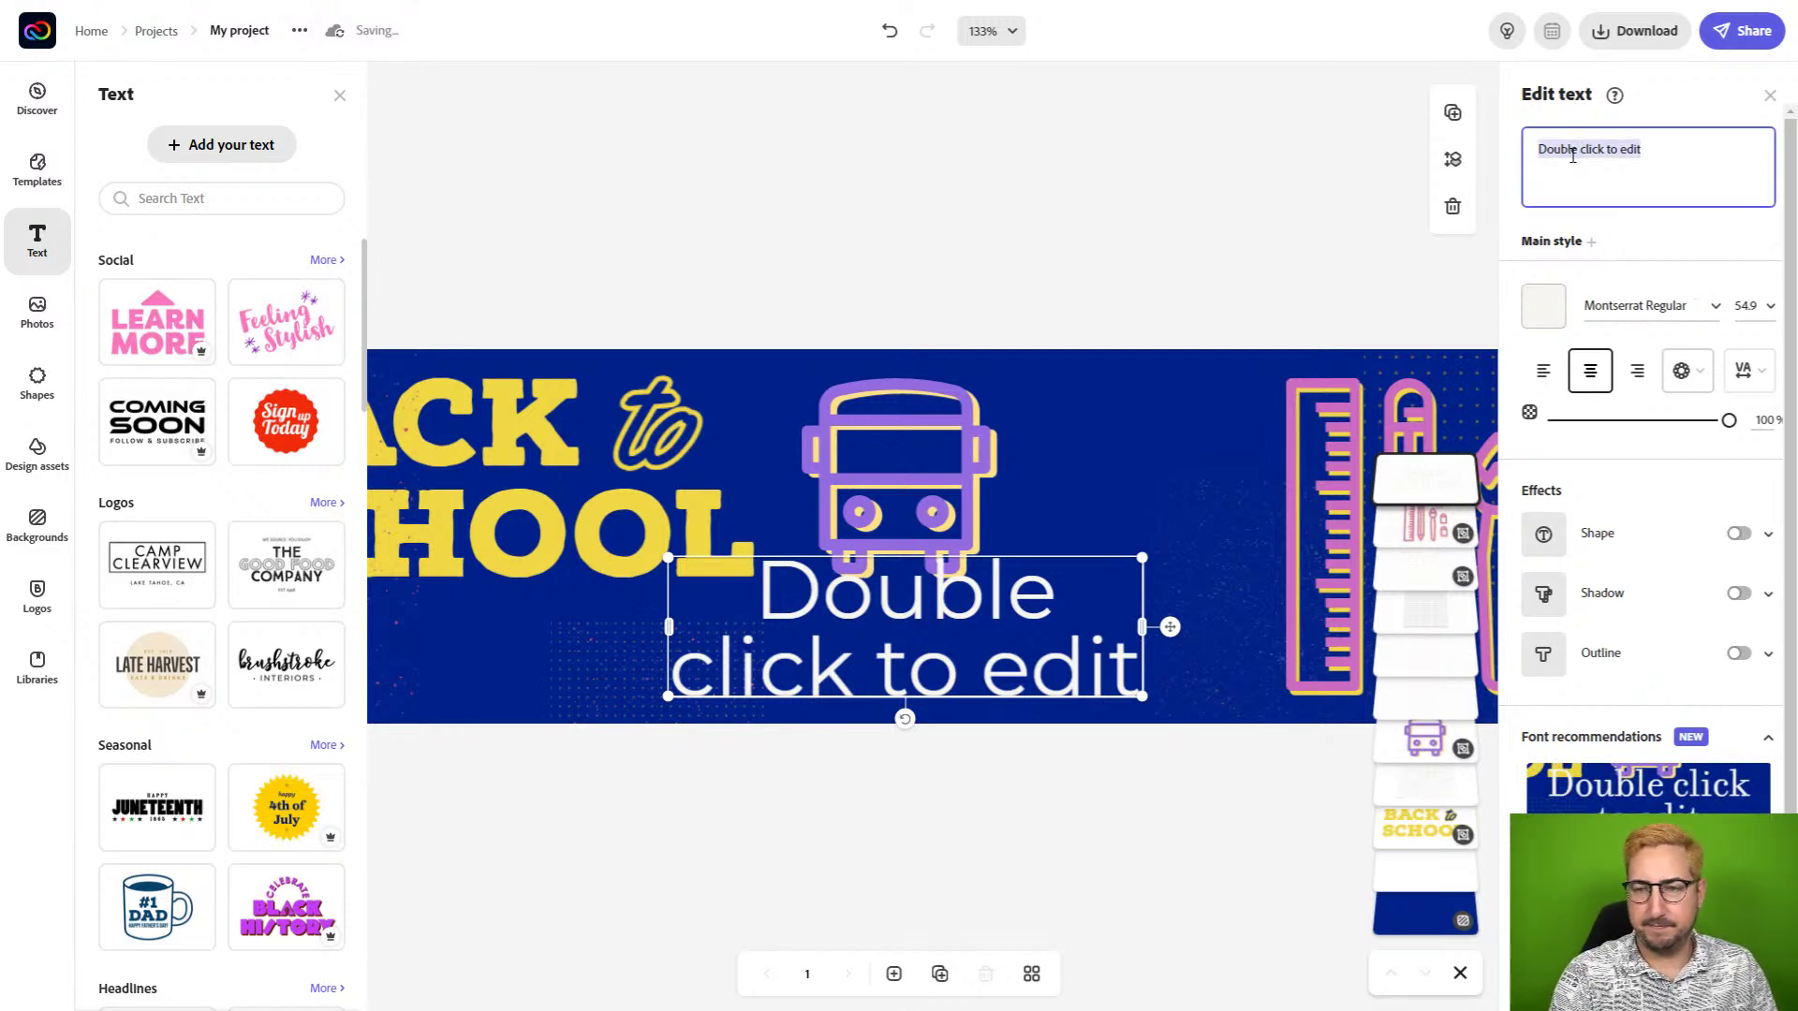
text(Mr. Hoch)
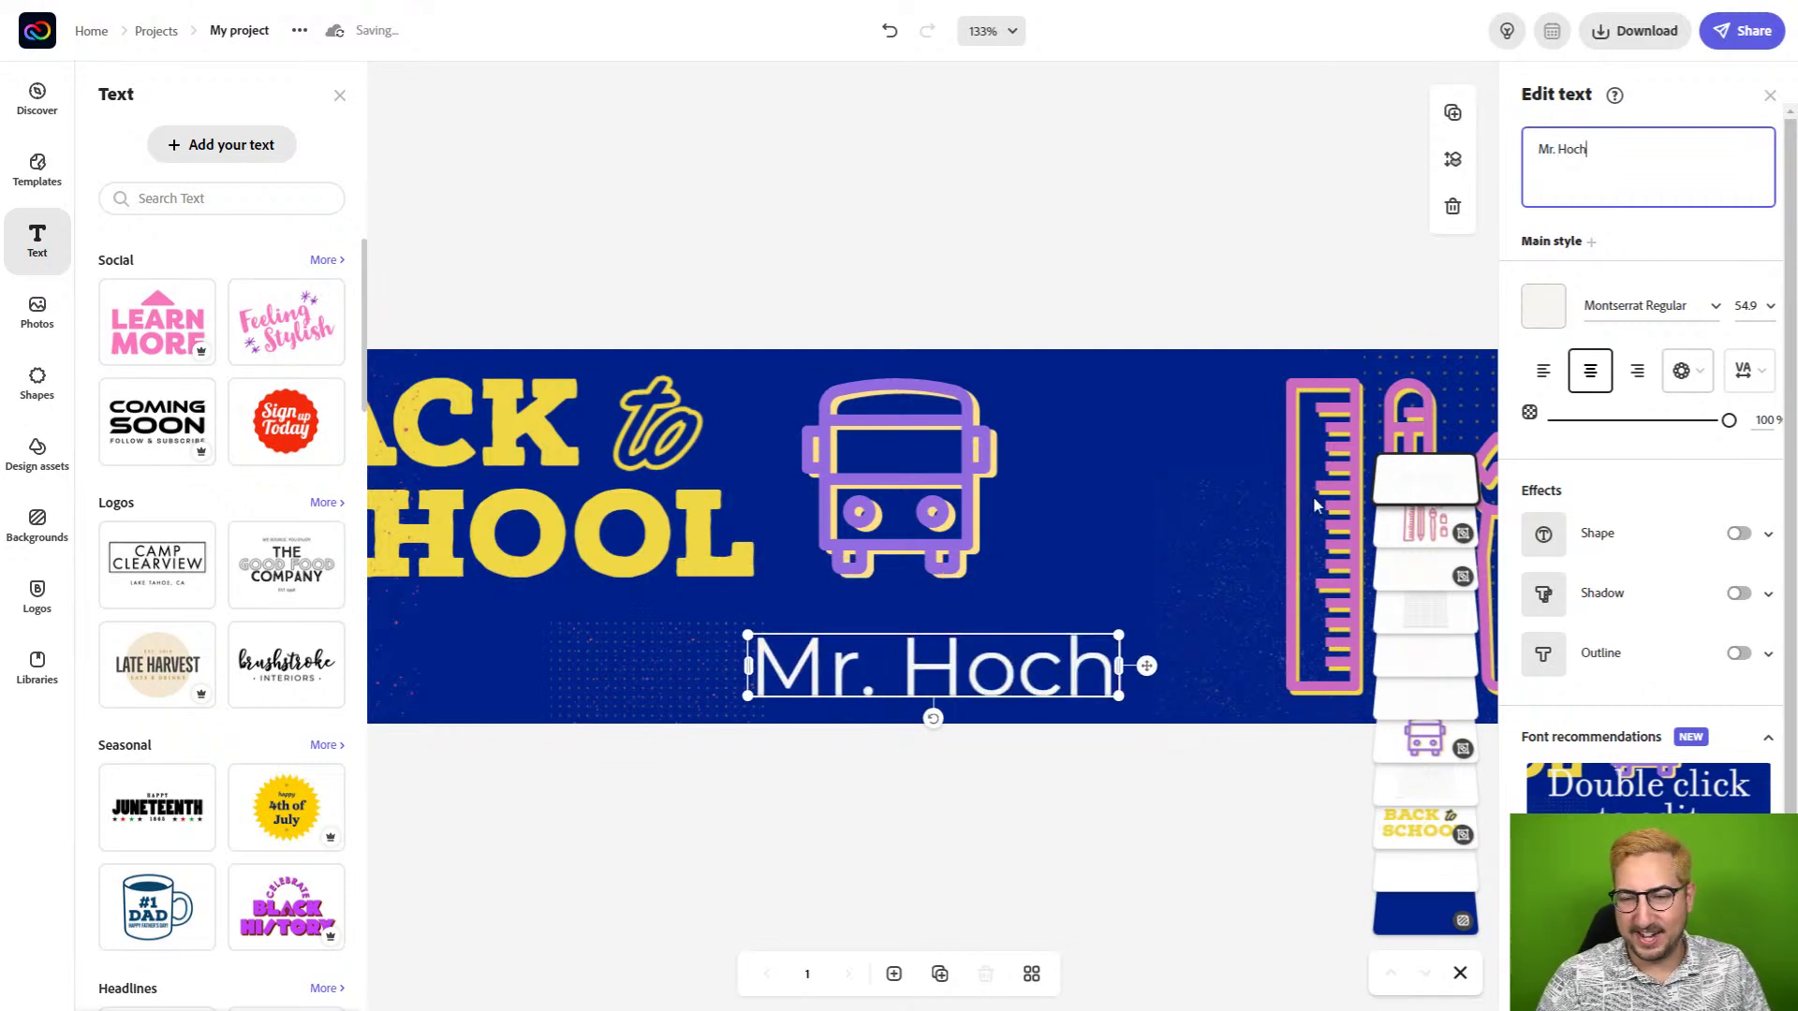
click(905, 313)
drag(849, 667, 306, 618)
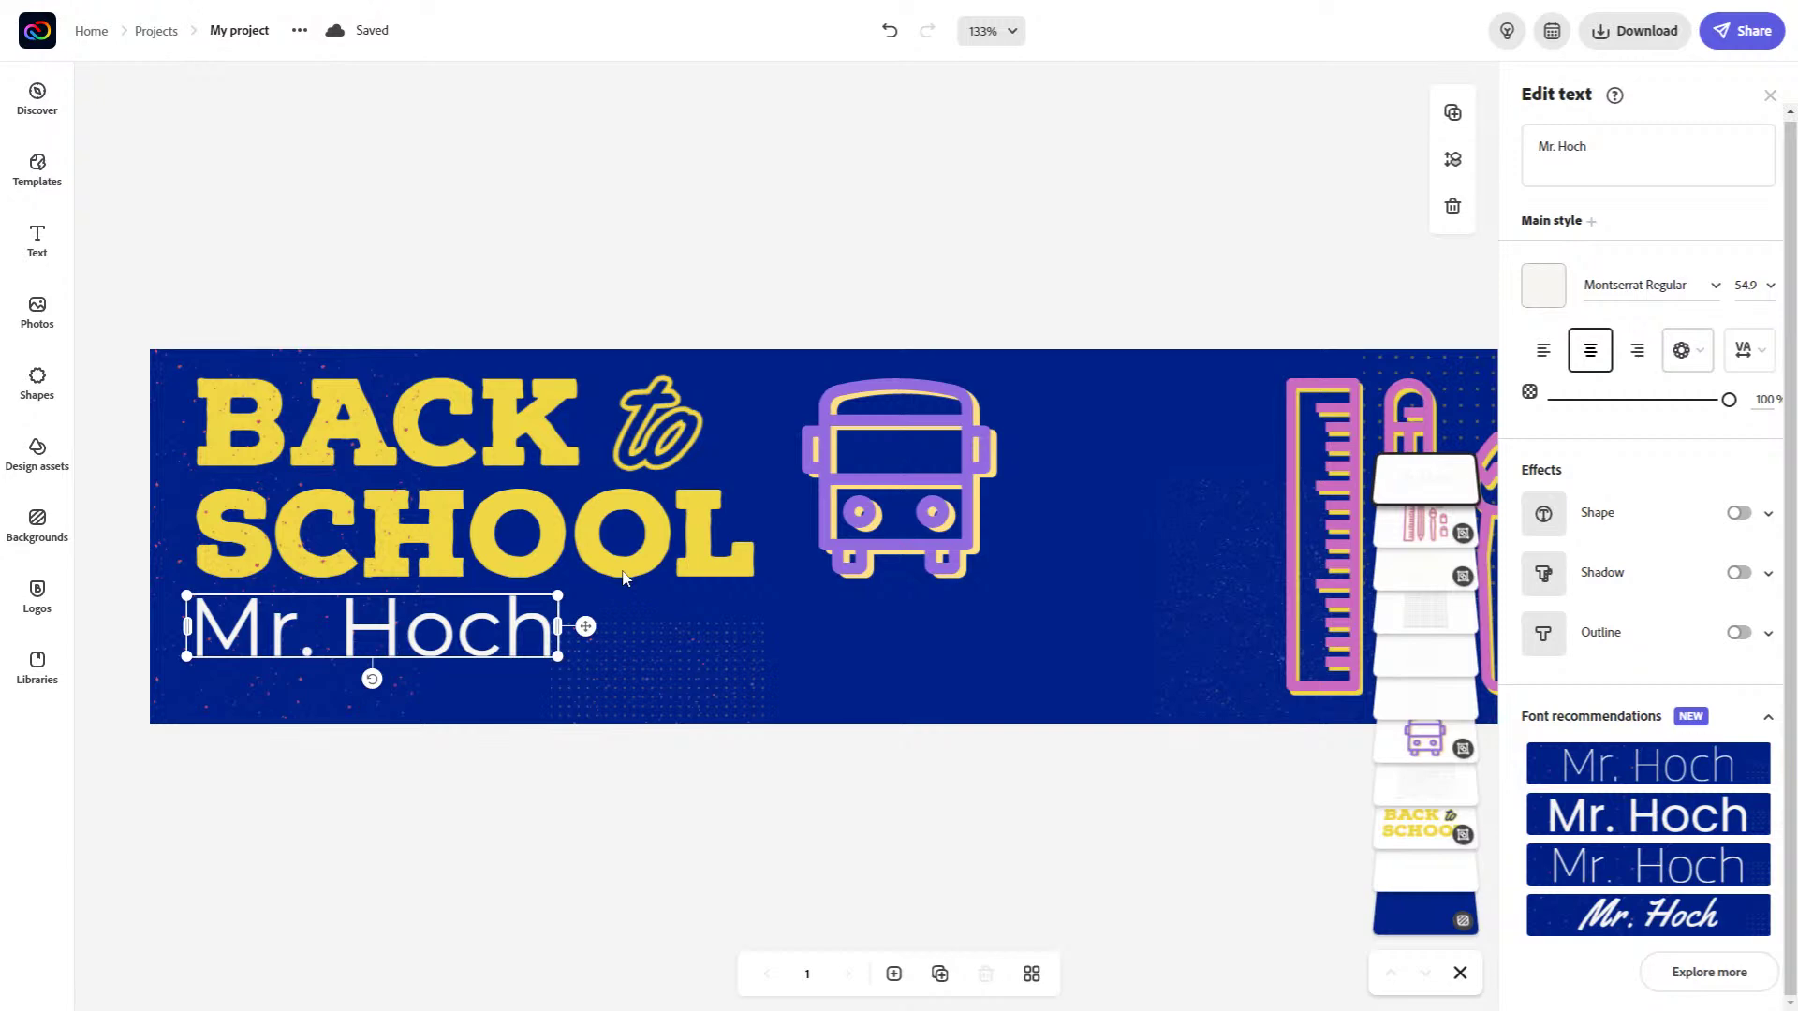
Set the teacher's name text in the recommended Yellowtail Regular font and extend it with "'s 3rd Grade".
click(1601, 927)
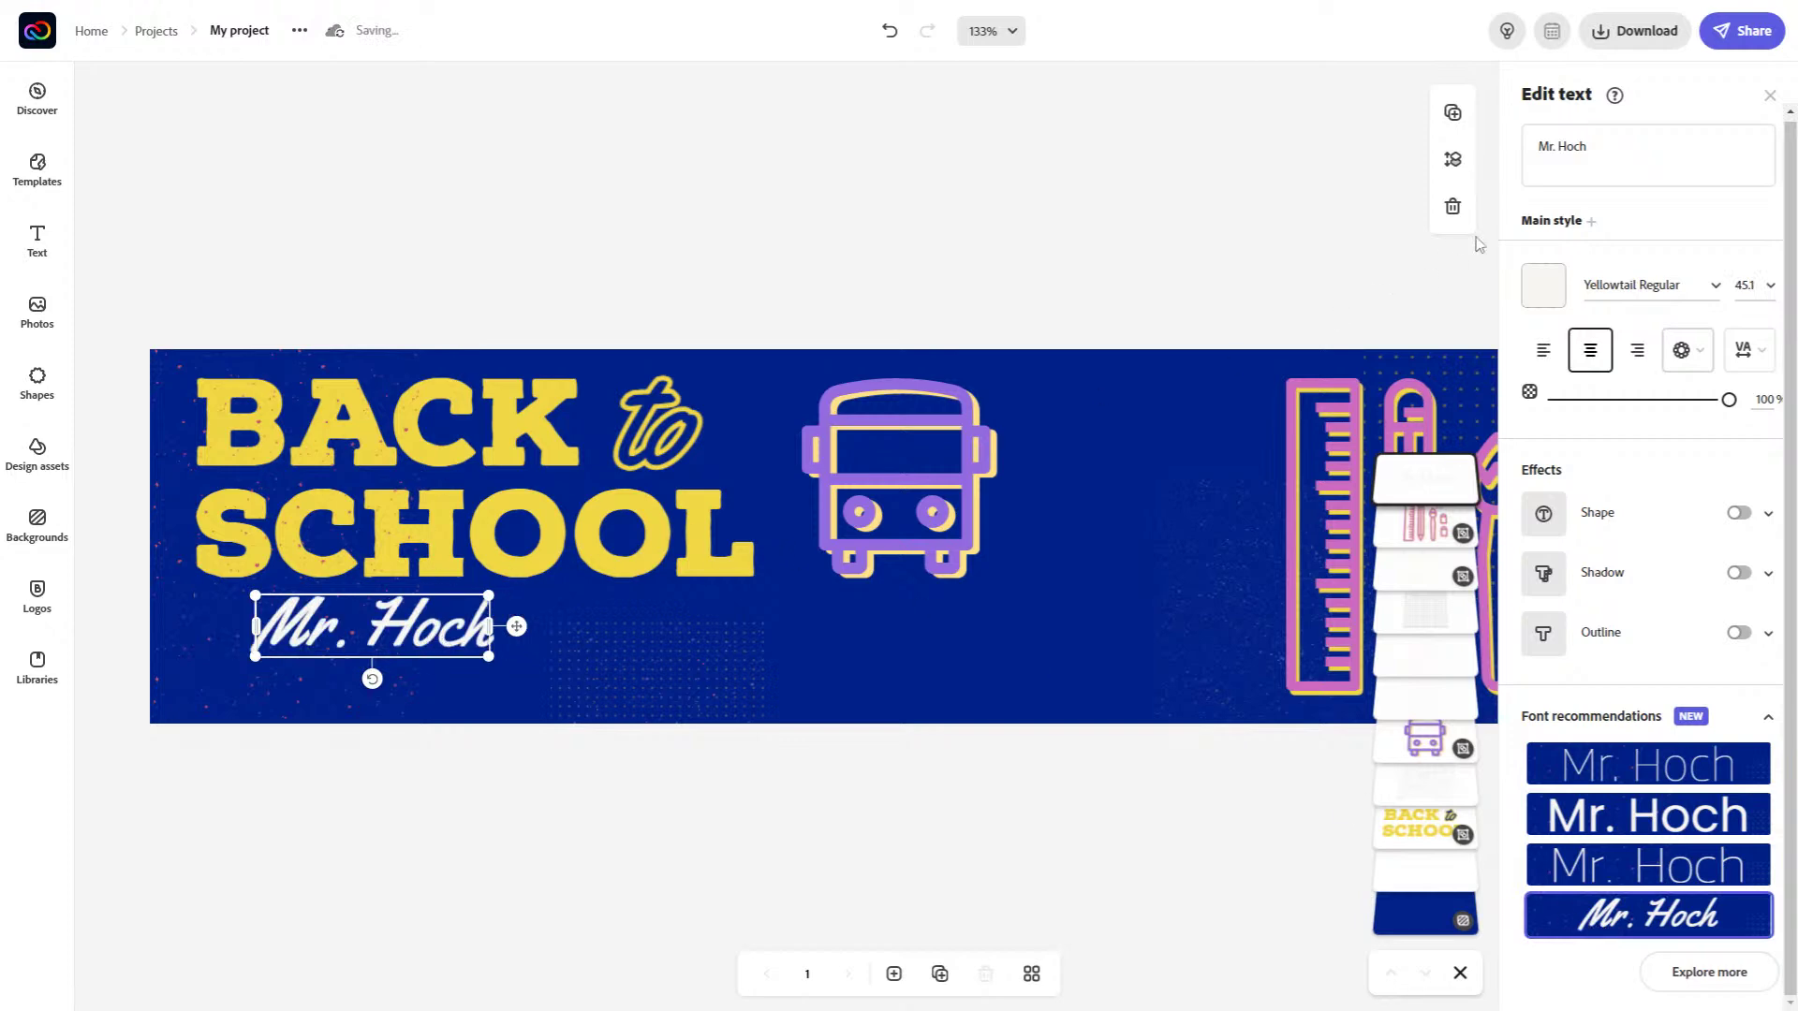
click(1607, 145)
text('s Class)
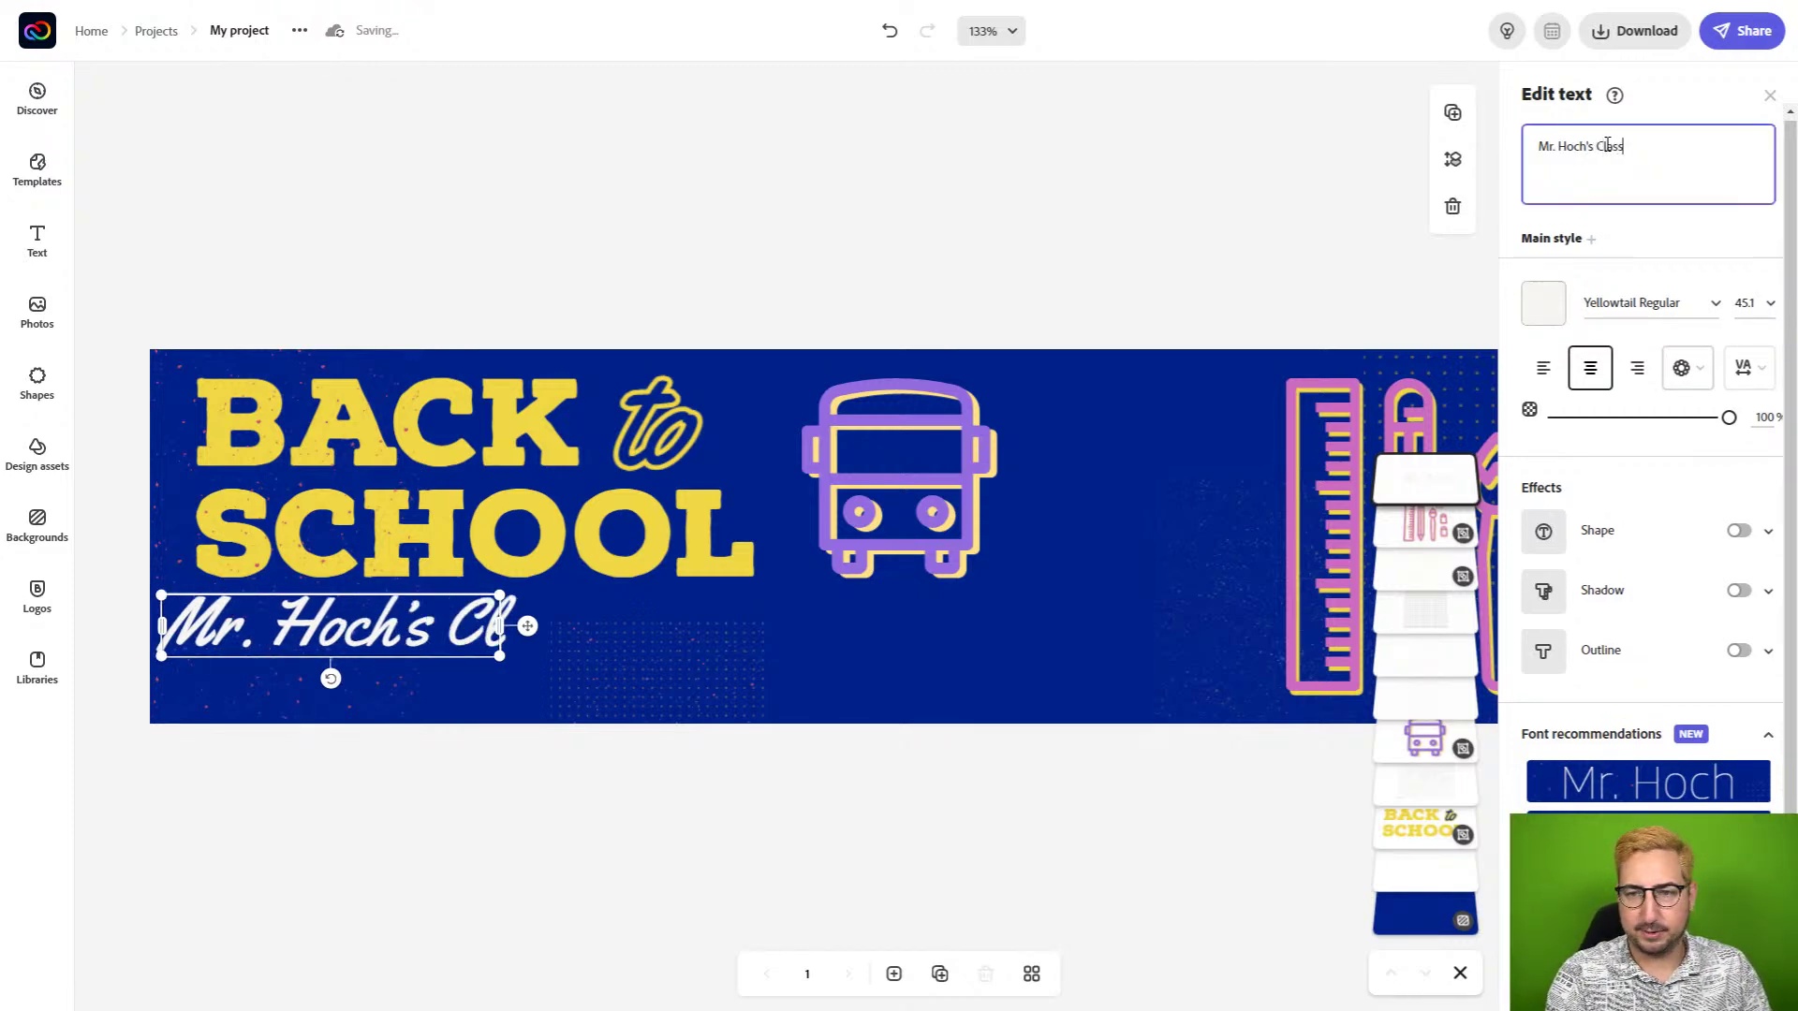
text(room)
double_click(1629, 146)
text(3rd Grad)
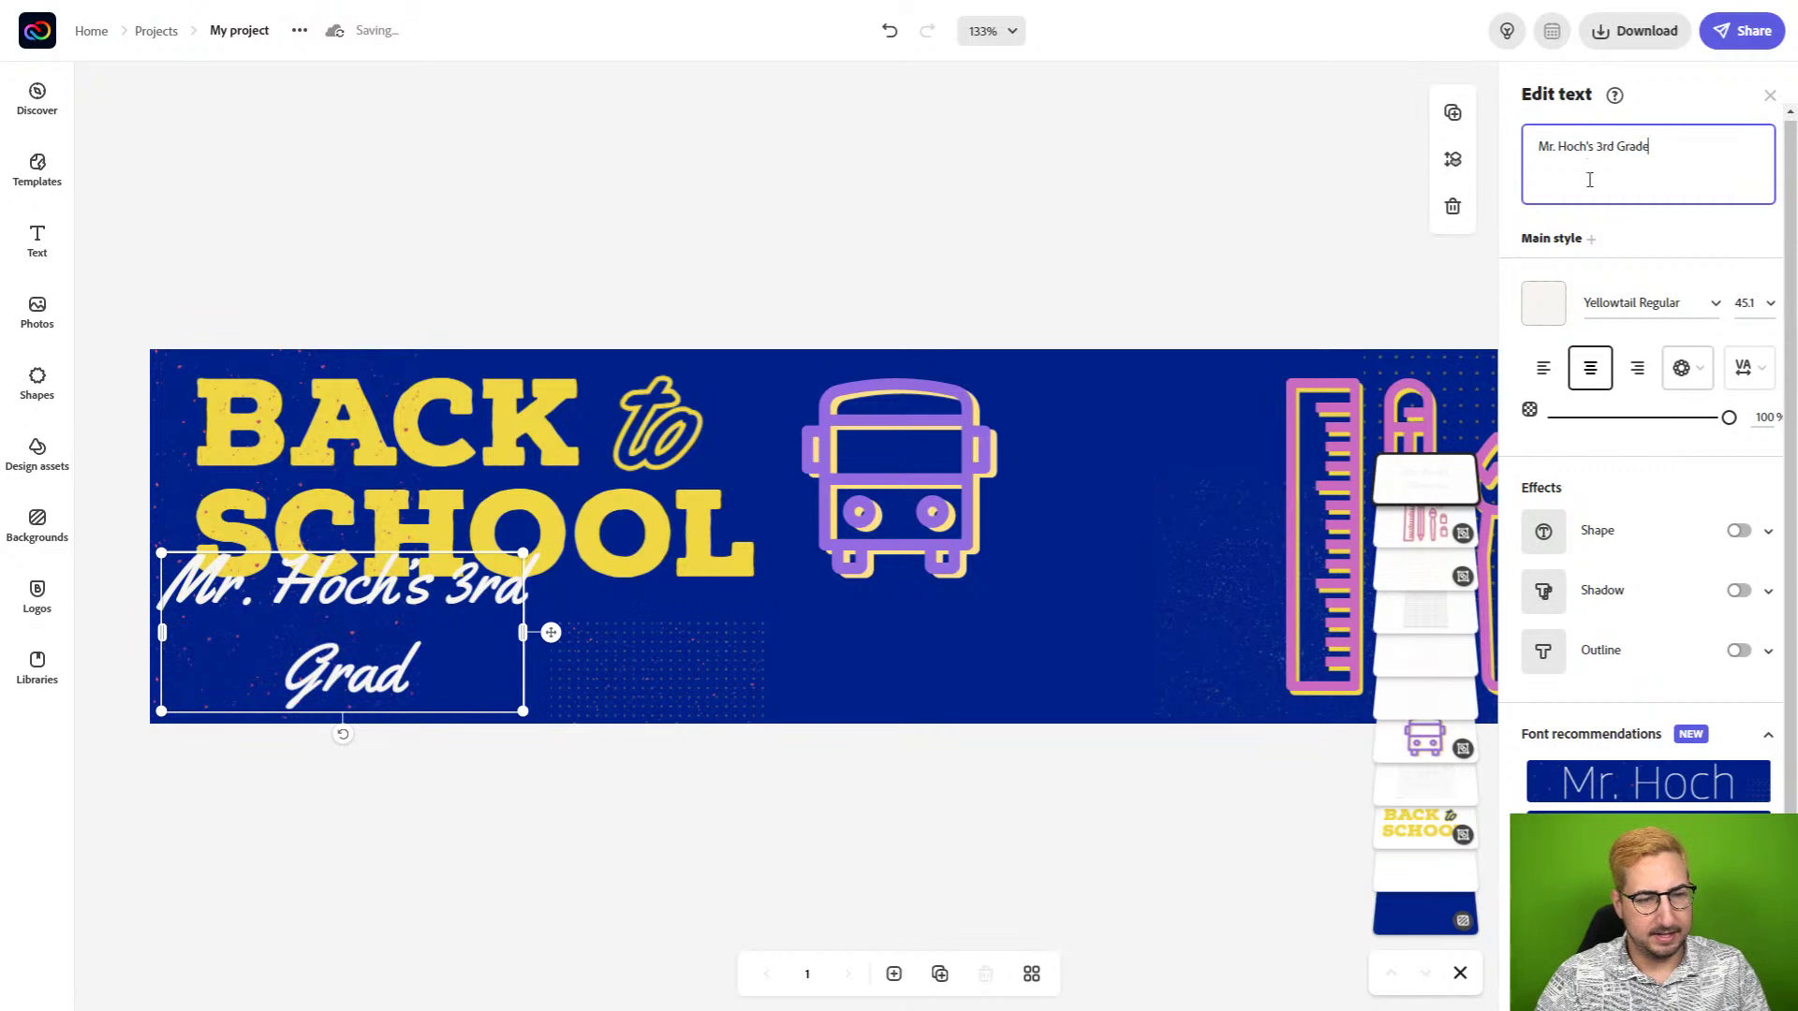
text(e)
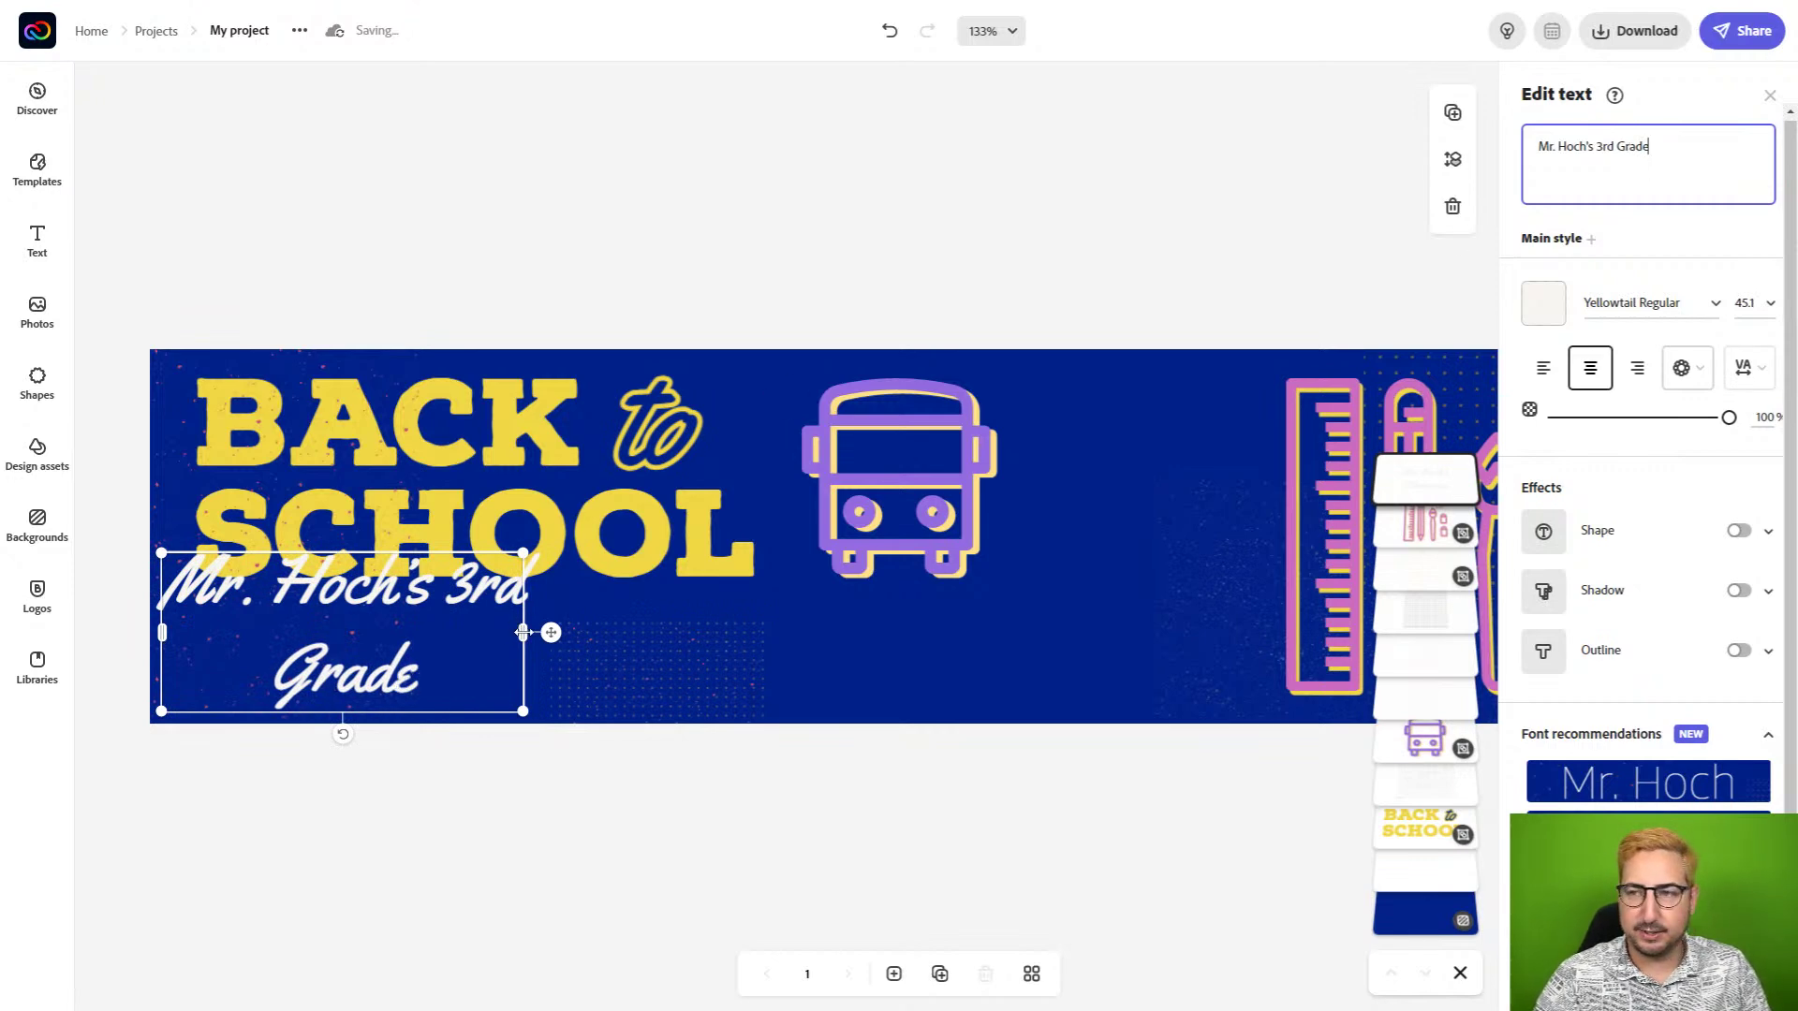
Widen the class name text to one line, shrink it to about size 35.6 and left-align it beneath SCHOOL.
drag(523, 631, 693, 619)
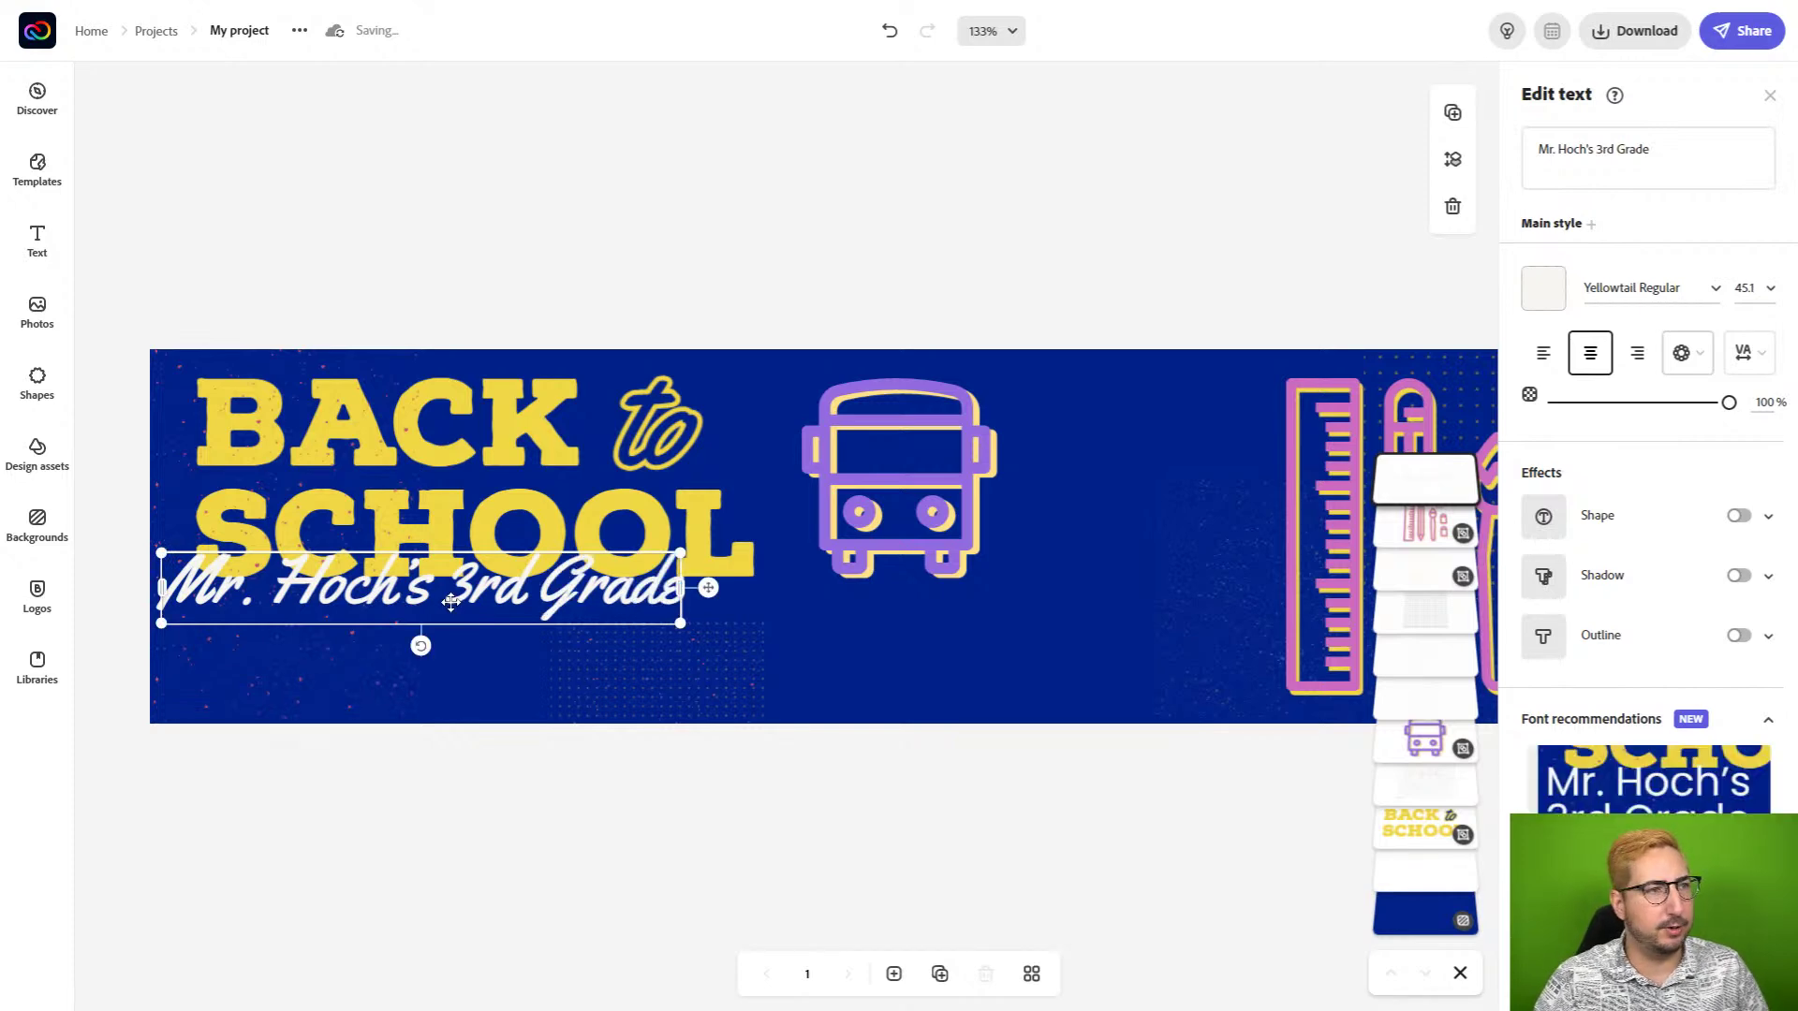
drag(315, 591, 347, 633)
drag(714, 590, 604, 595)
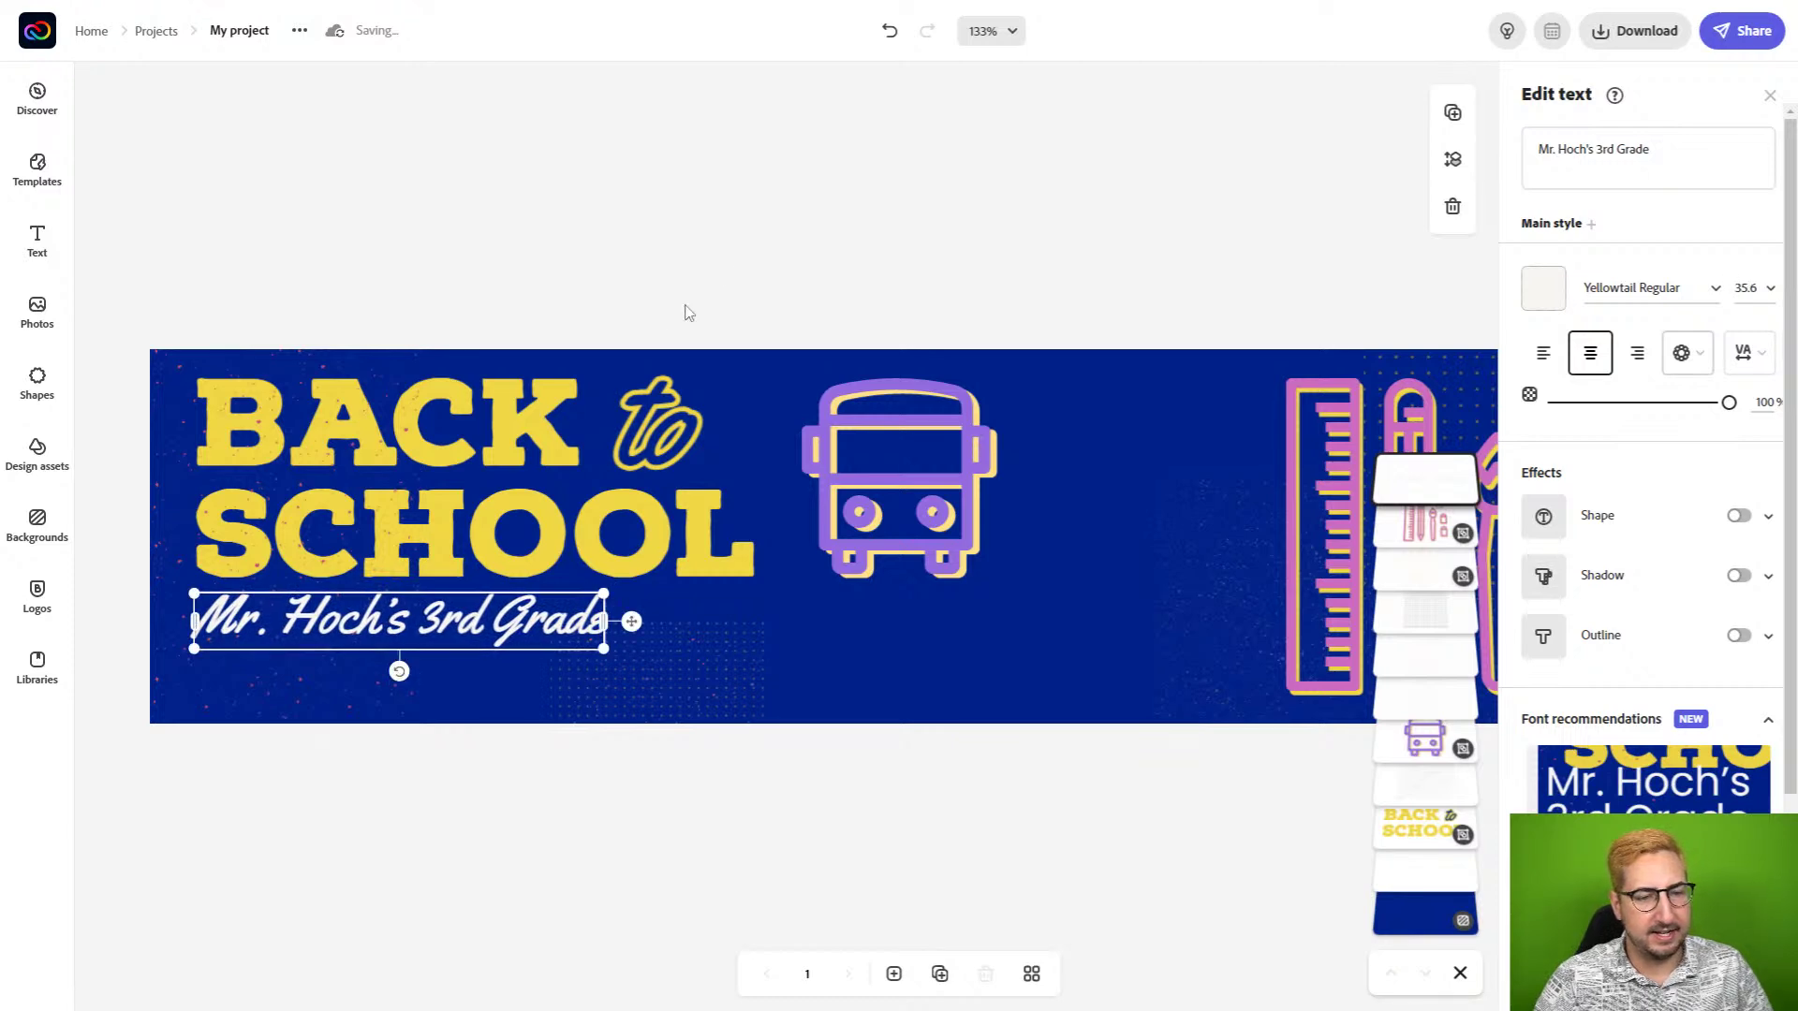
click(725, 256)
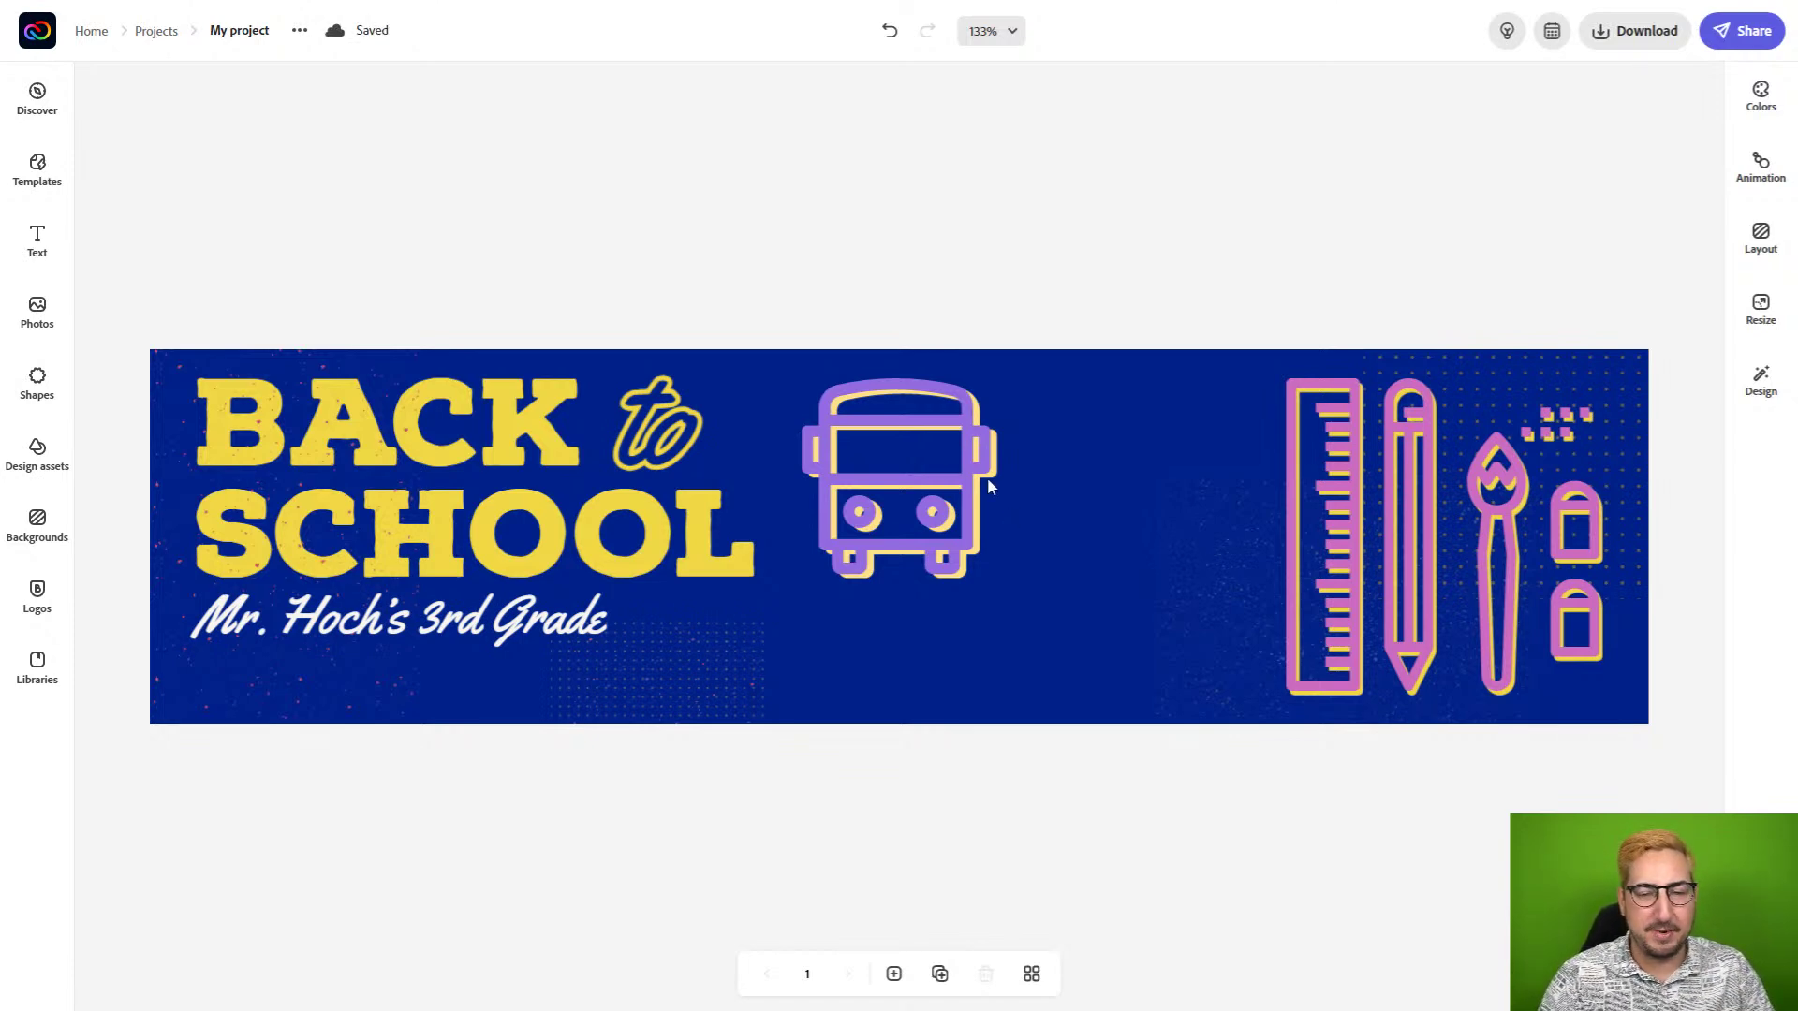
Delete the school bus graphic and upload the teacher's headshot PNG in its place.
click(958, 489)
key(Delete)
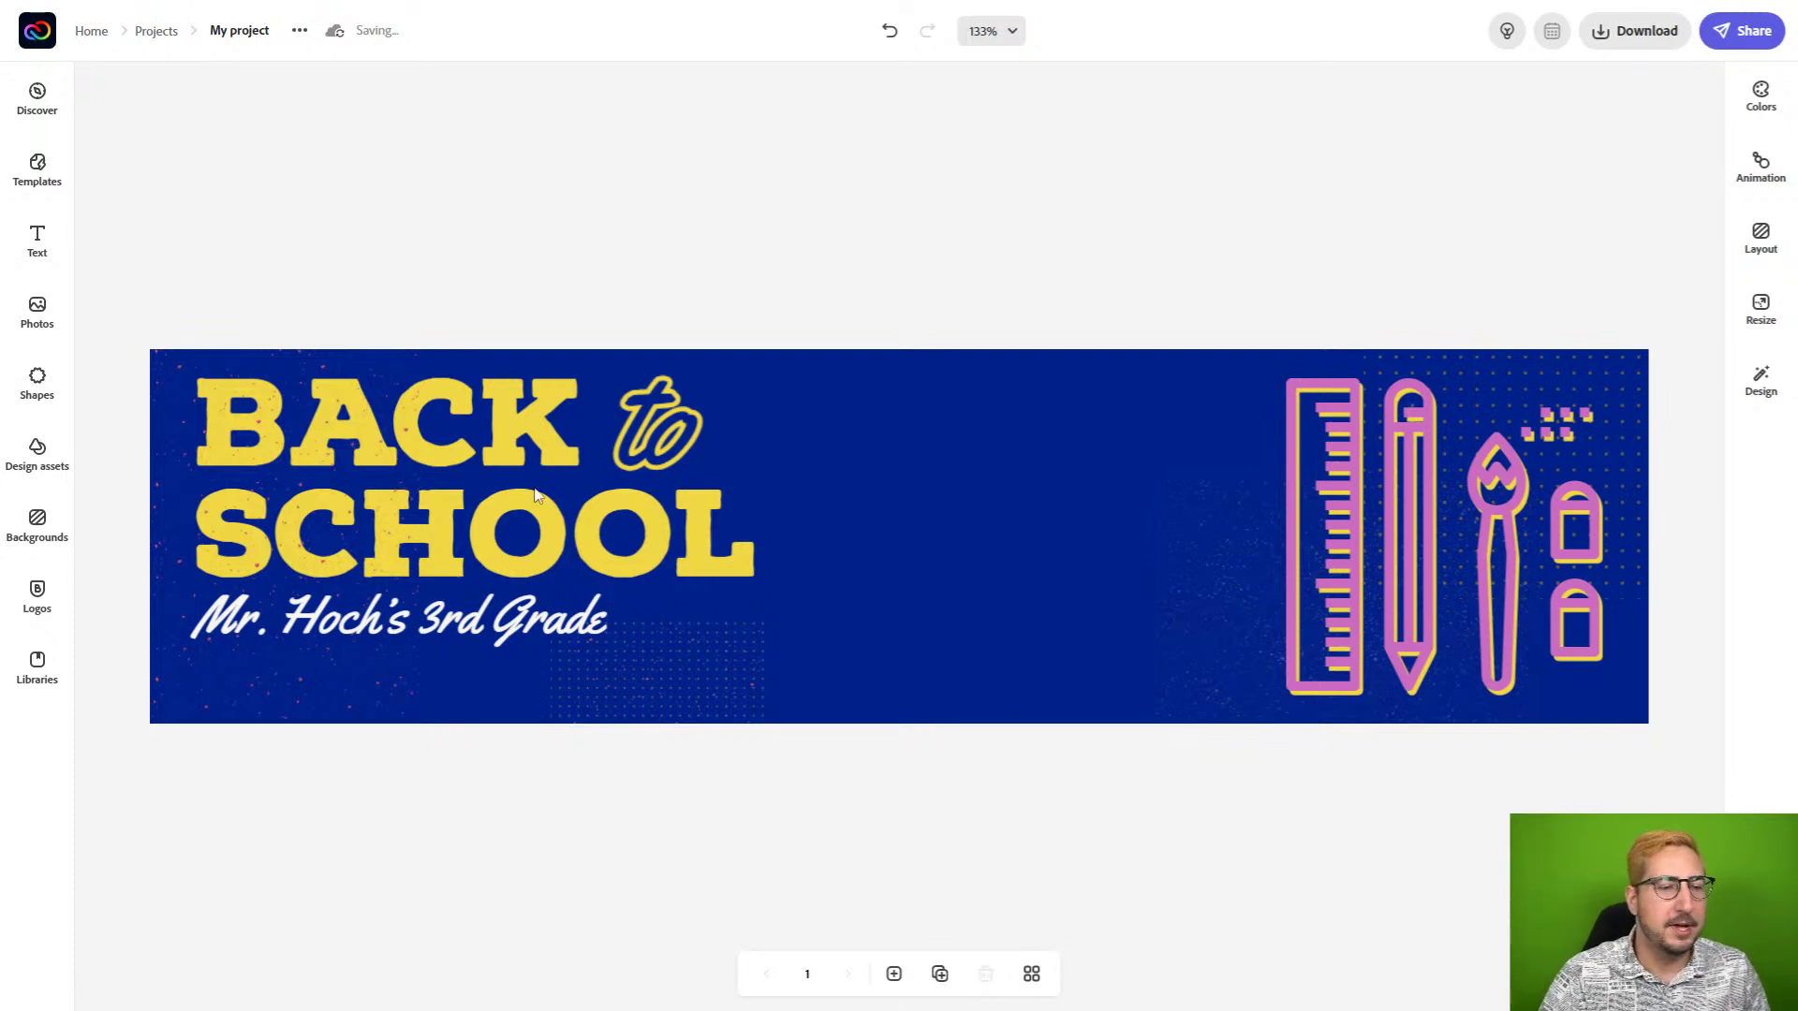
click(47, 321)
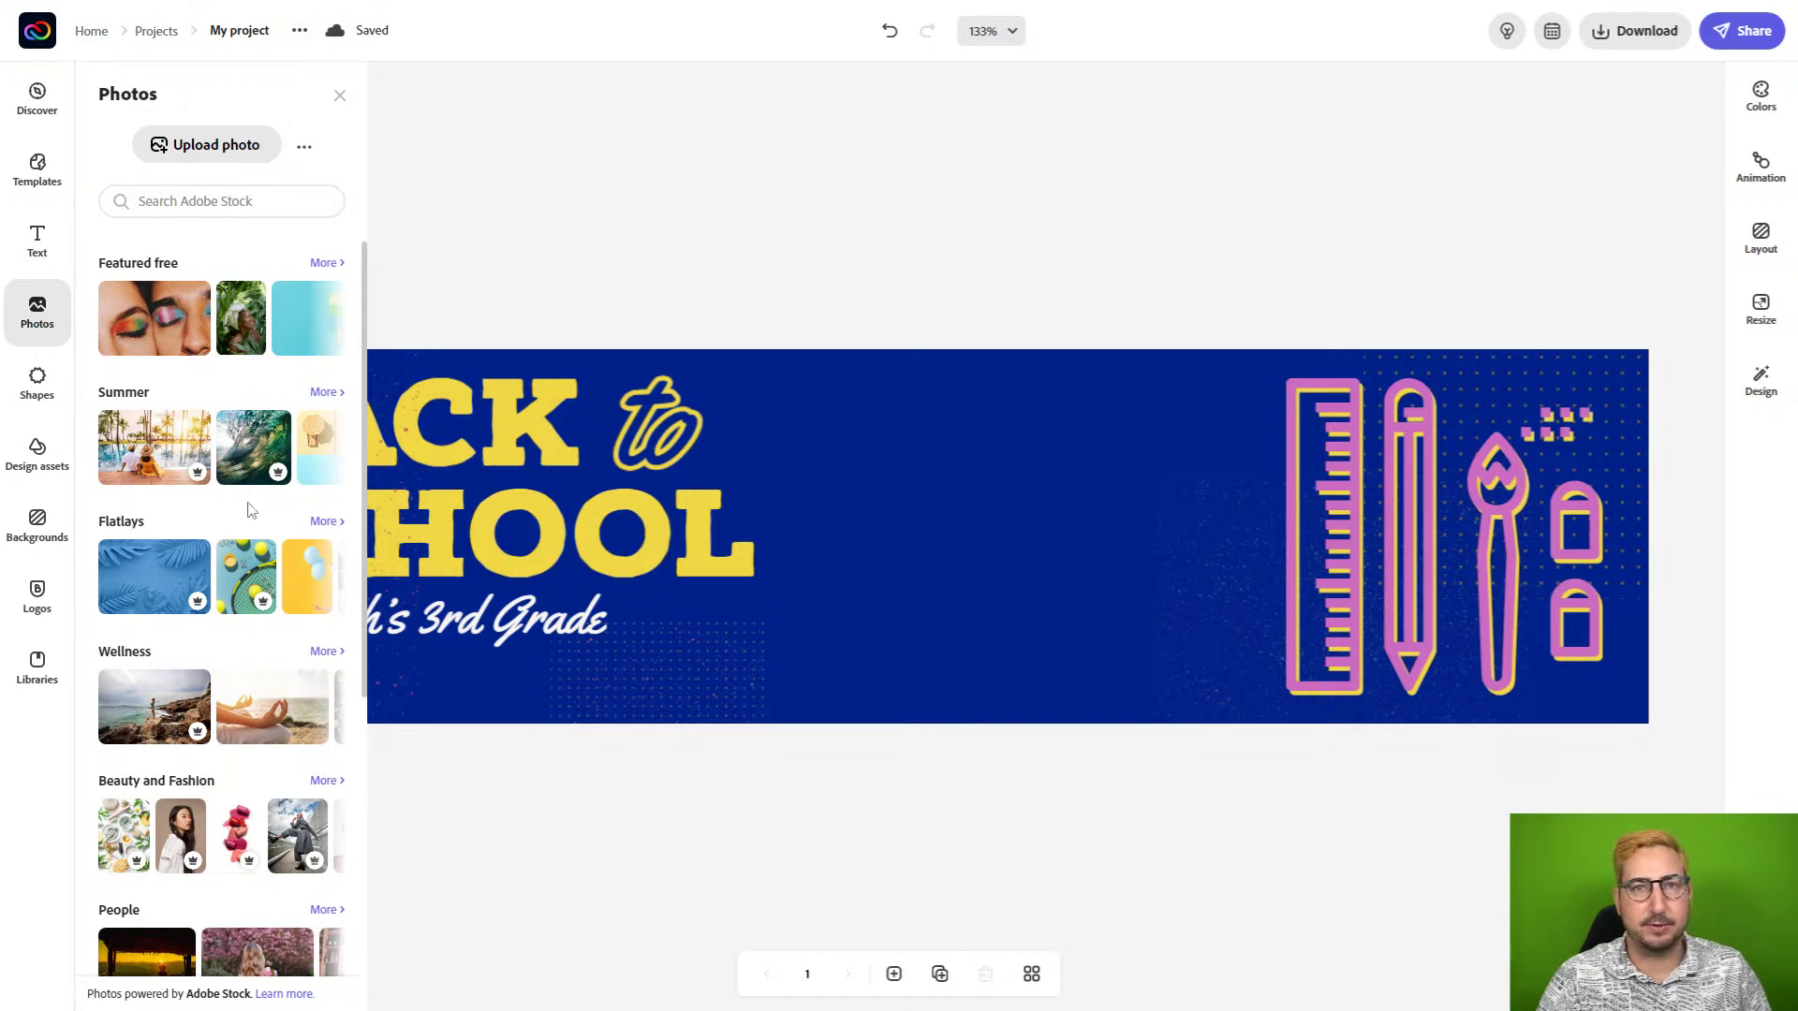
click(233, 146)
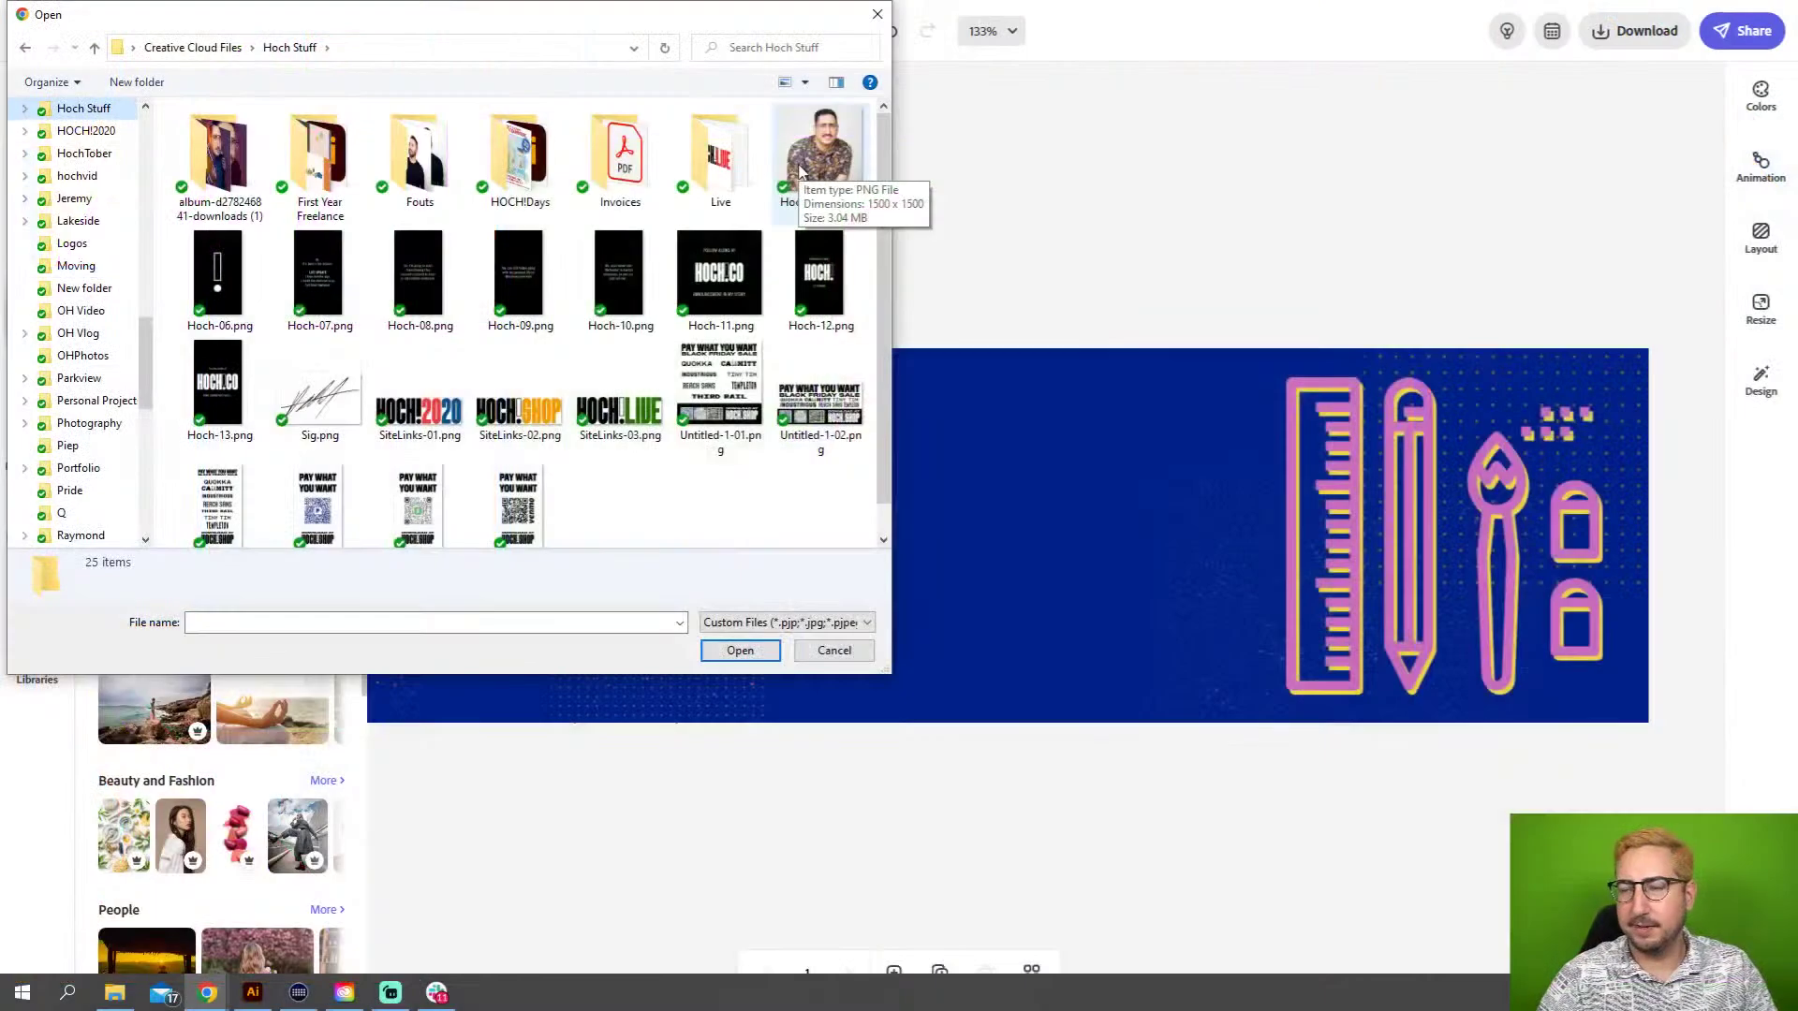
click(801, 171)
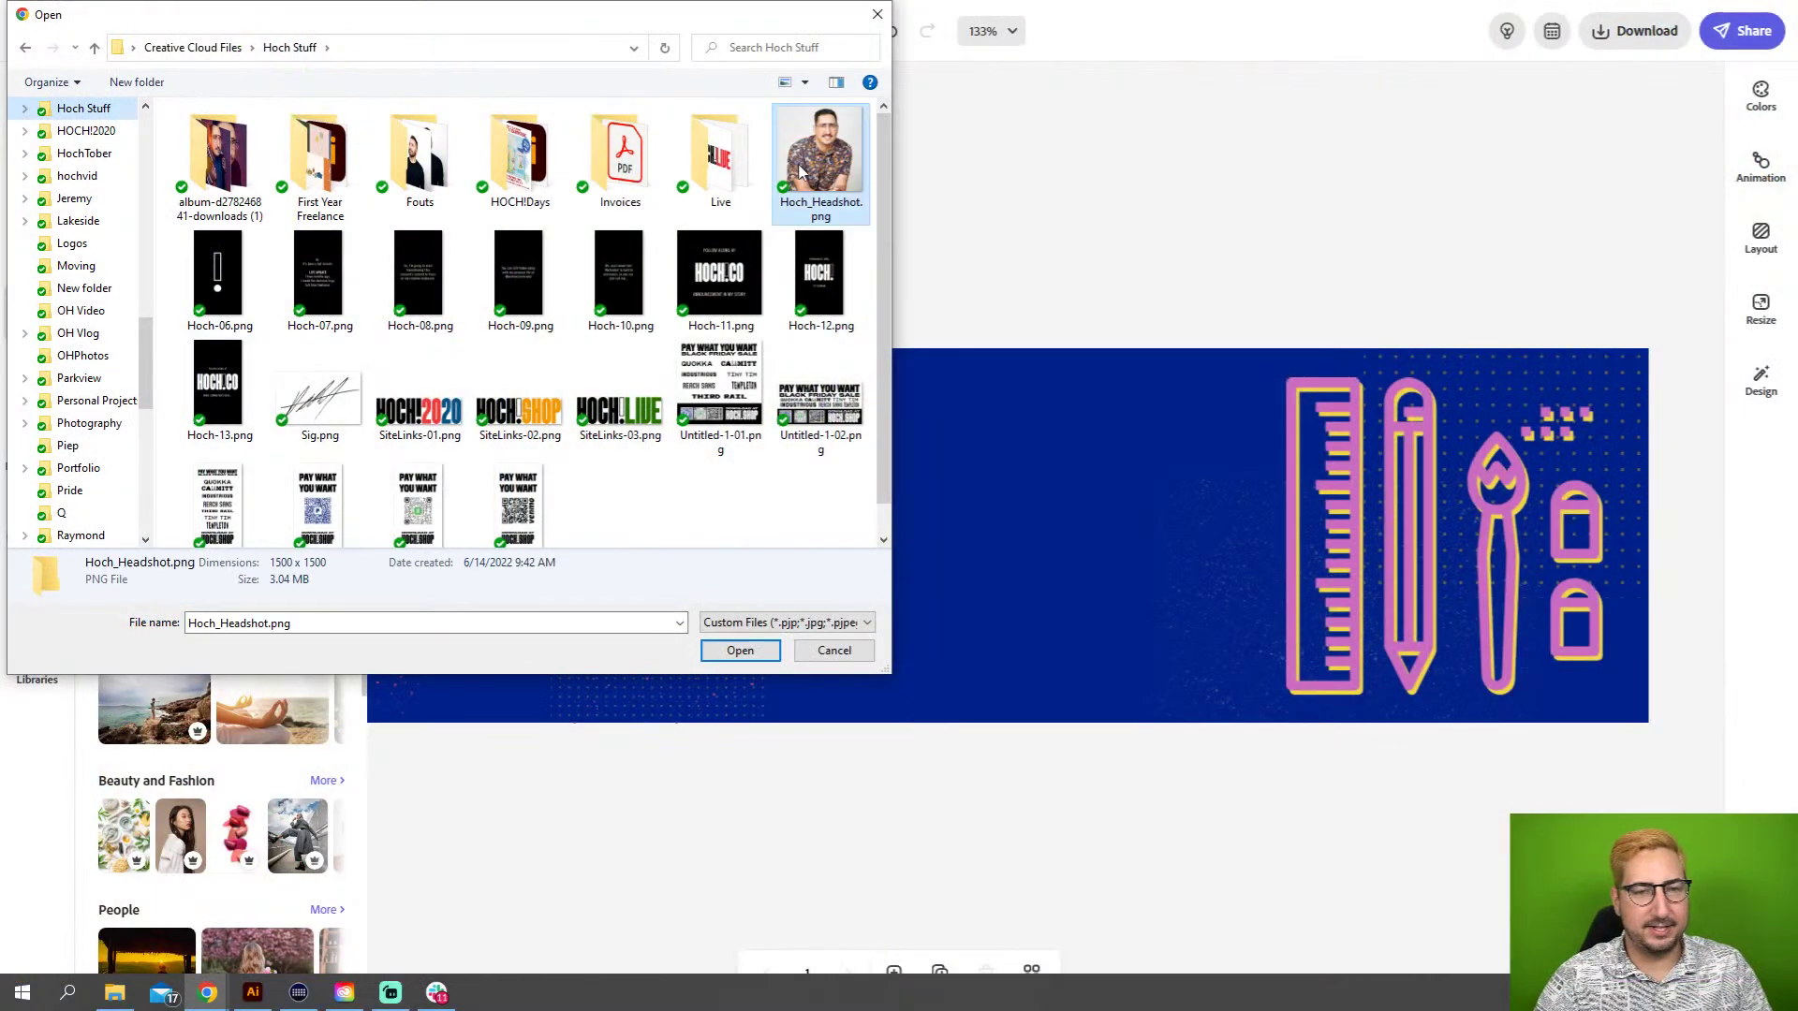
click(739, 651)
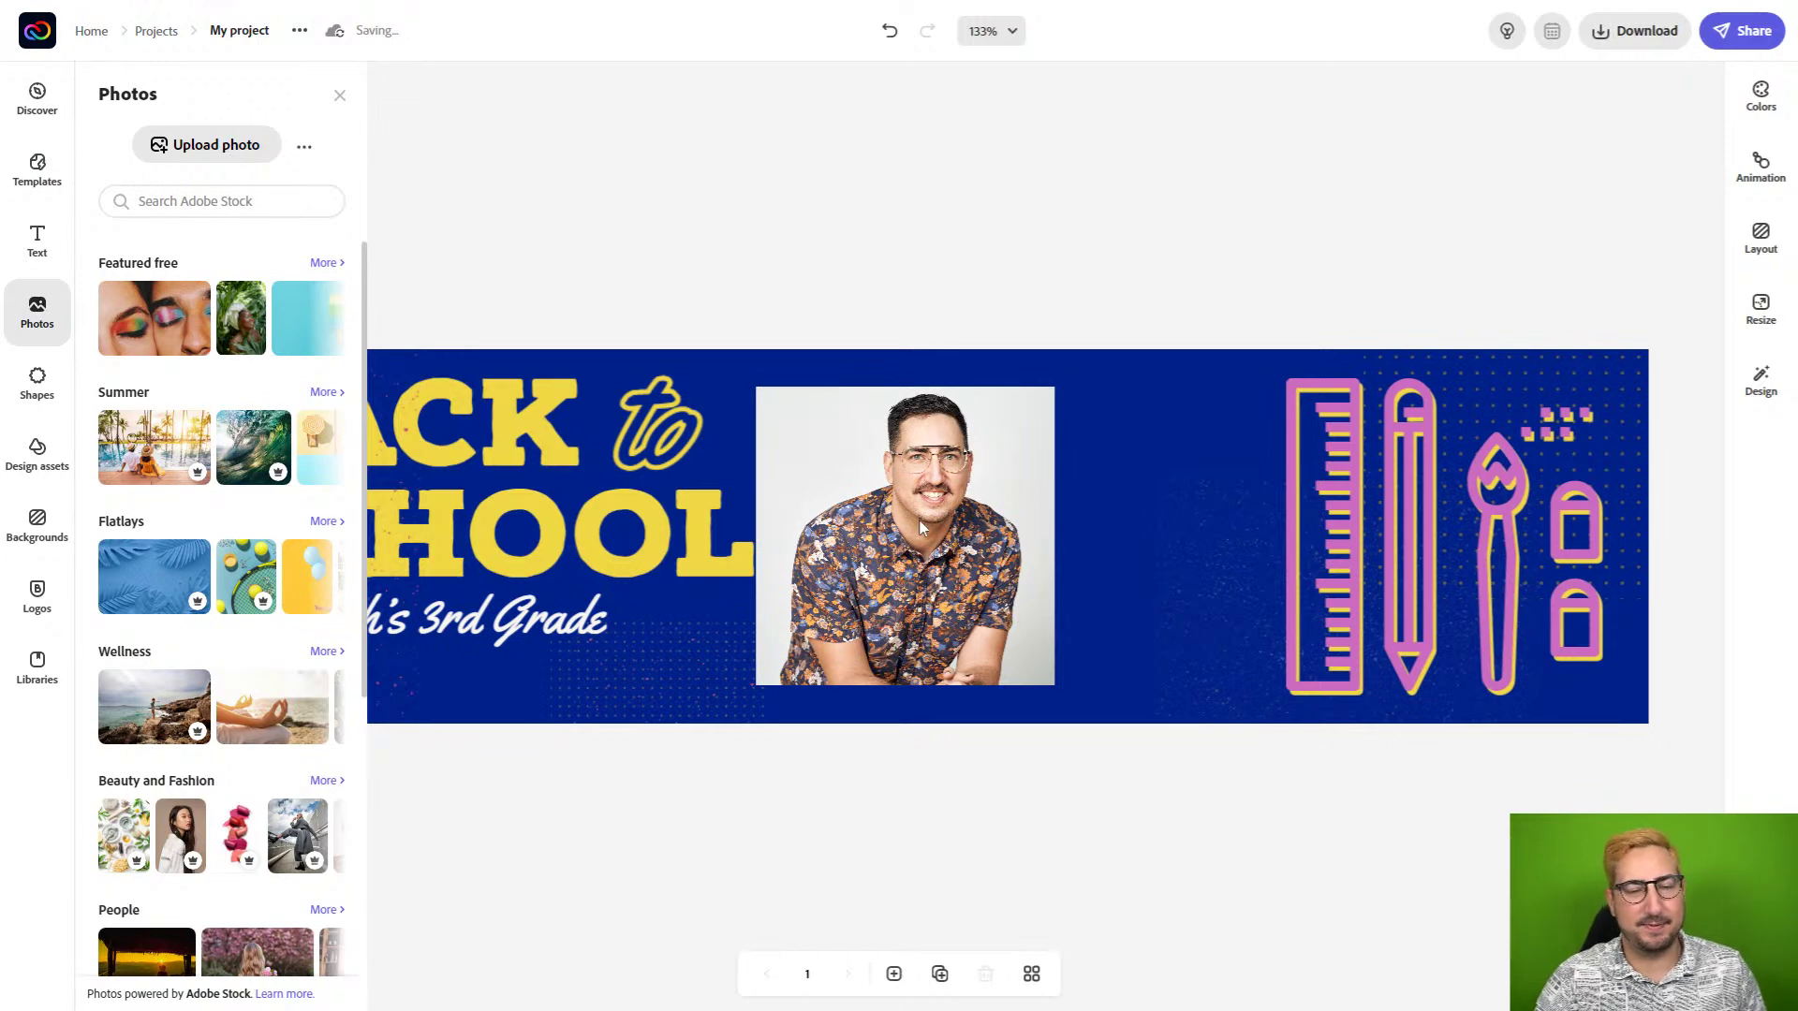
Crop the headshot to the hexagon shape, shifting the picture slightly left inside it.
click(917, 517)
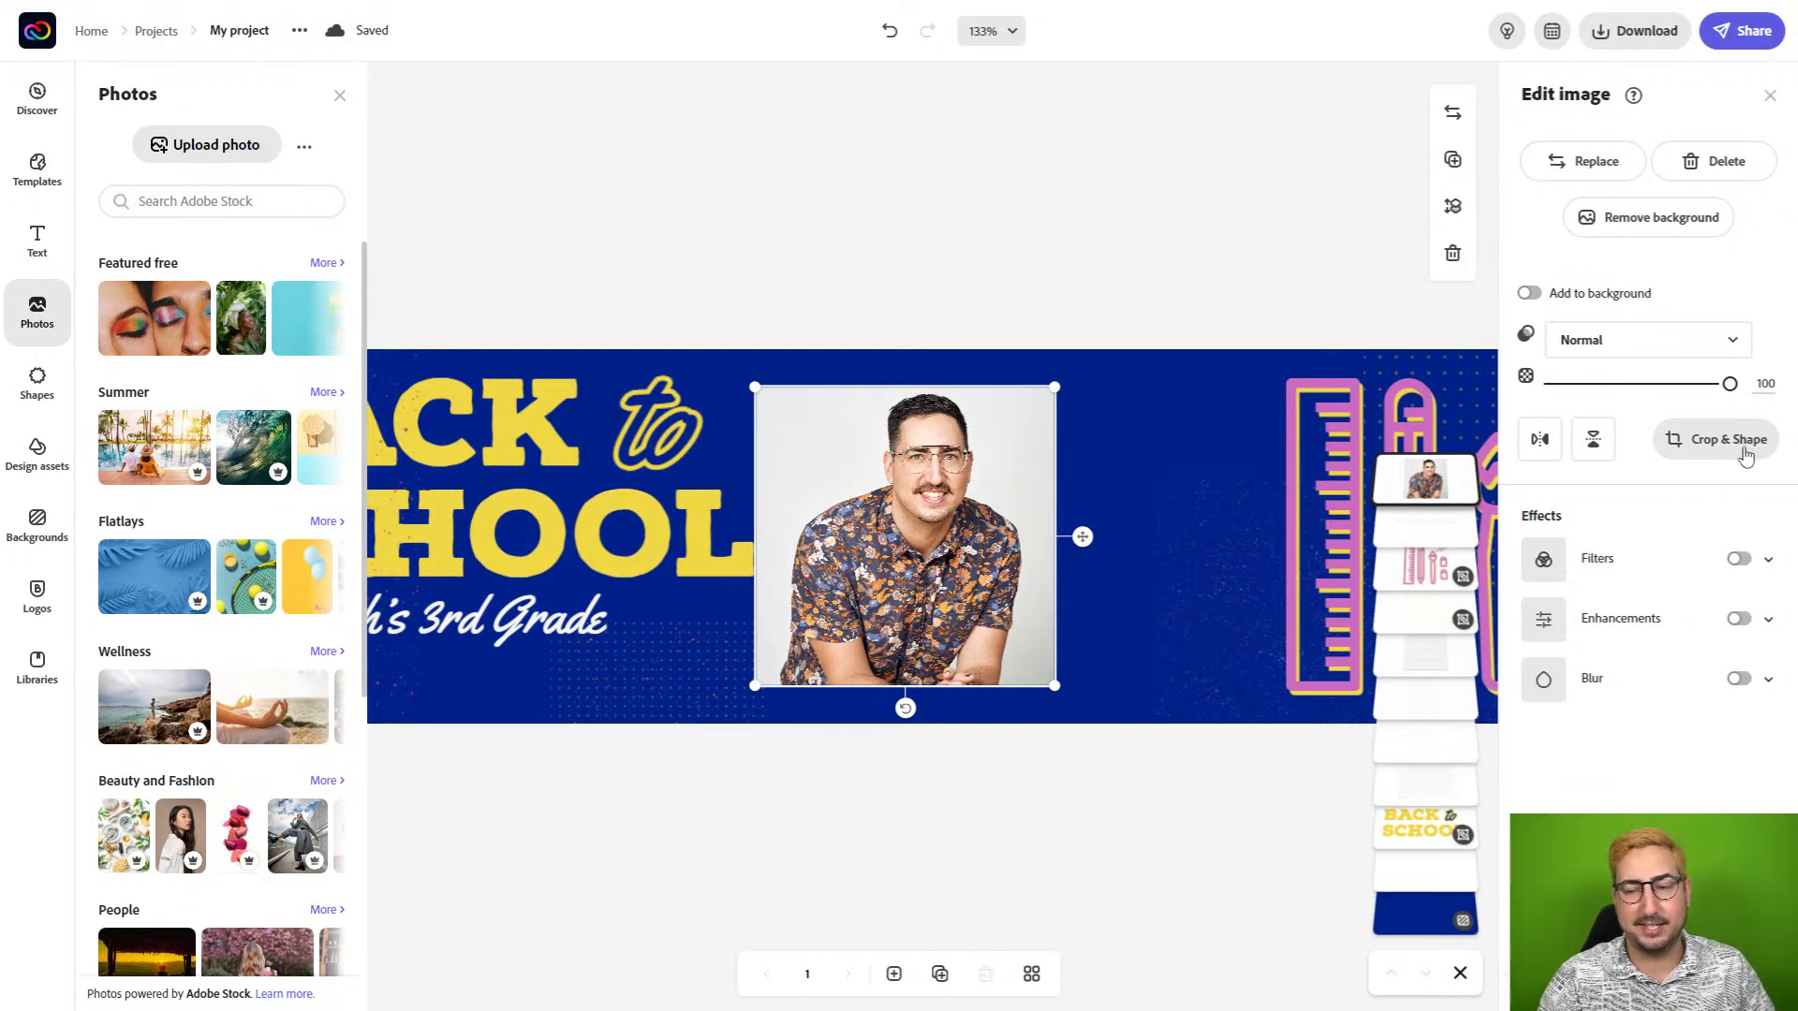
click(1730, 457)
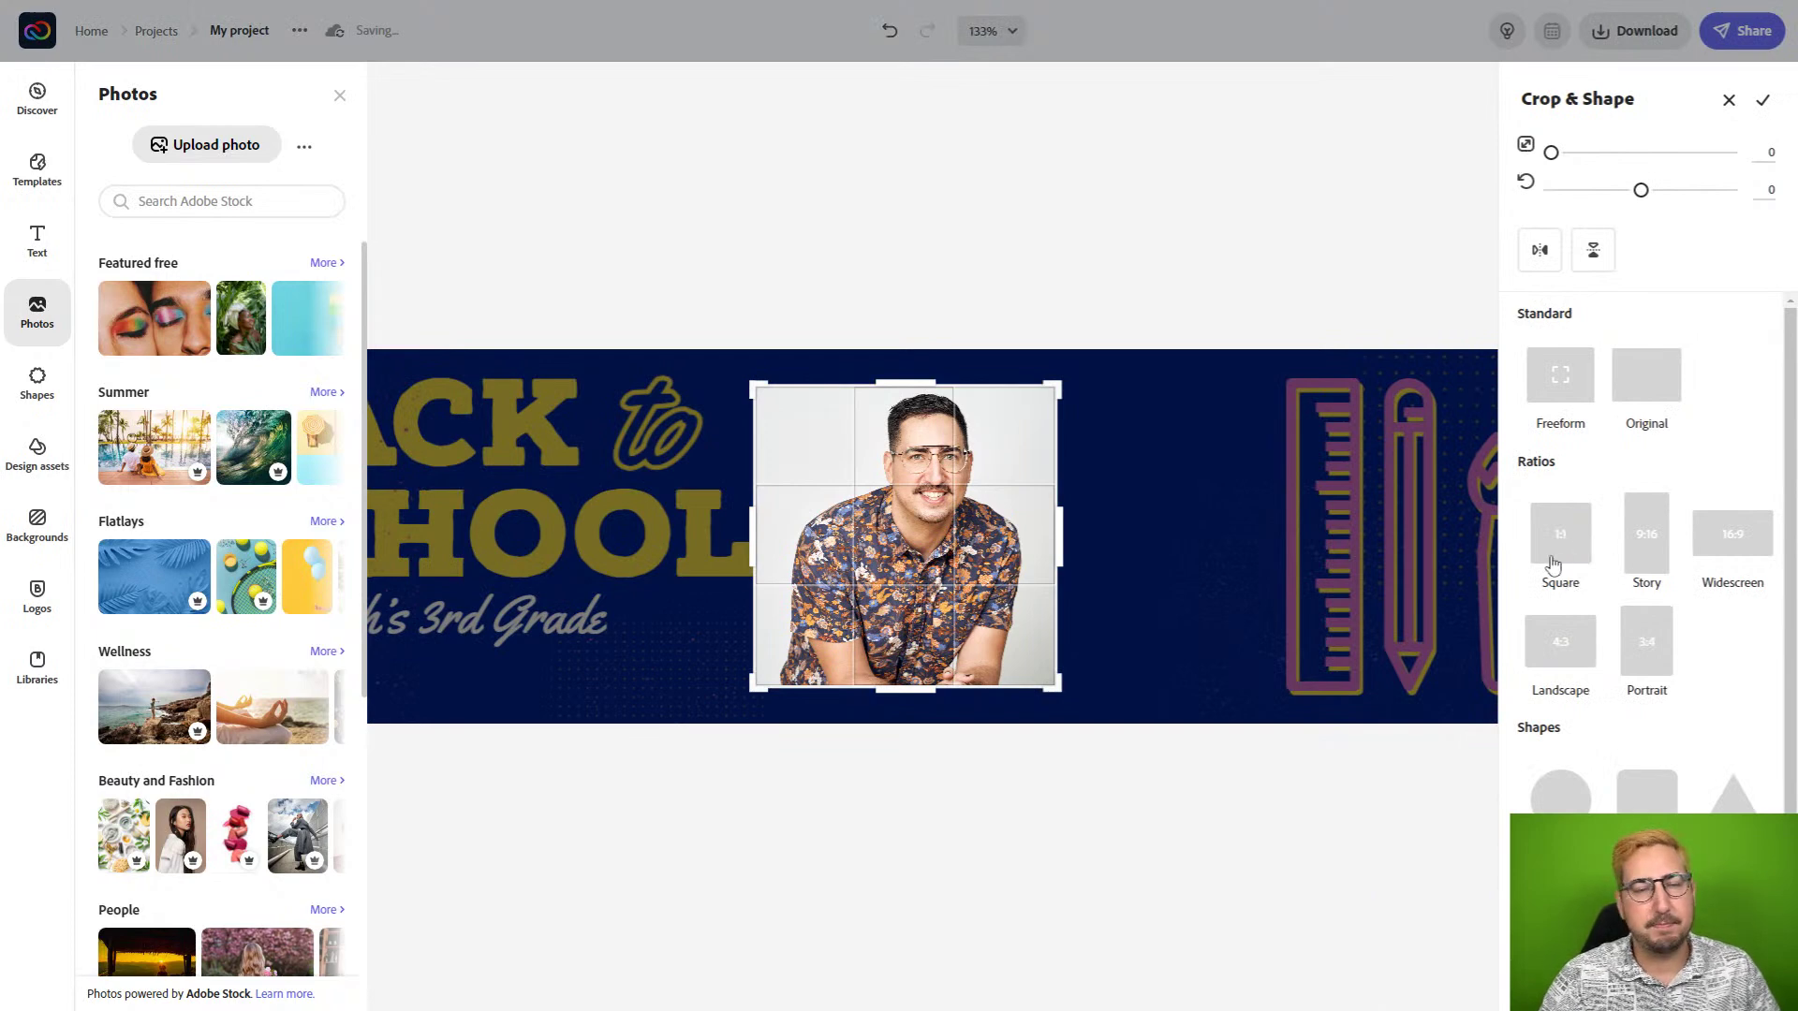
click(1649, 806)
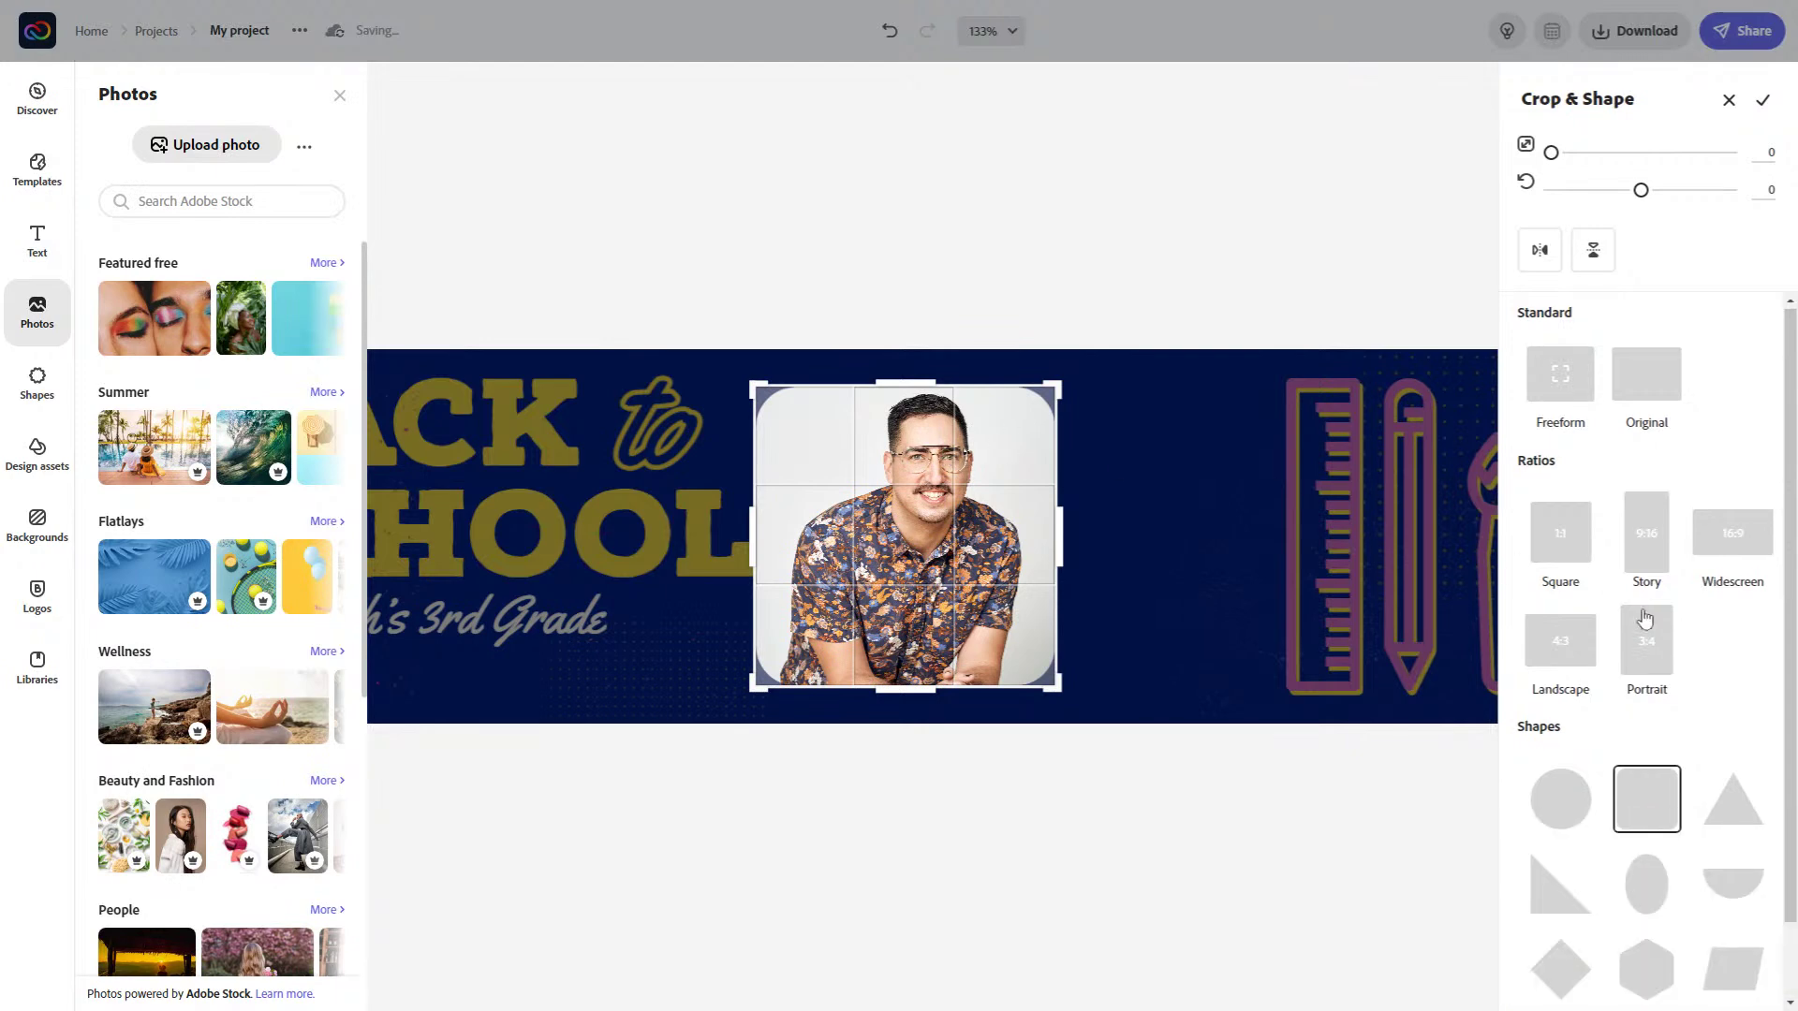
scroll(1645, 618, down, 1)
click(1638, 795)
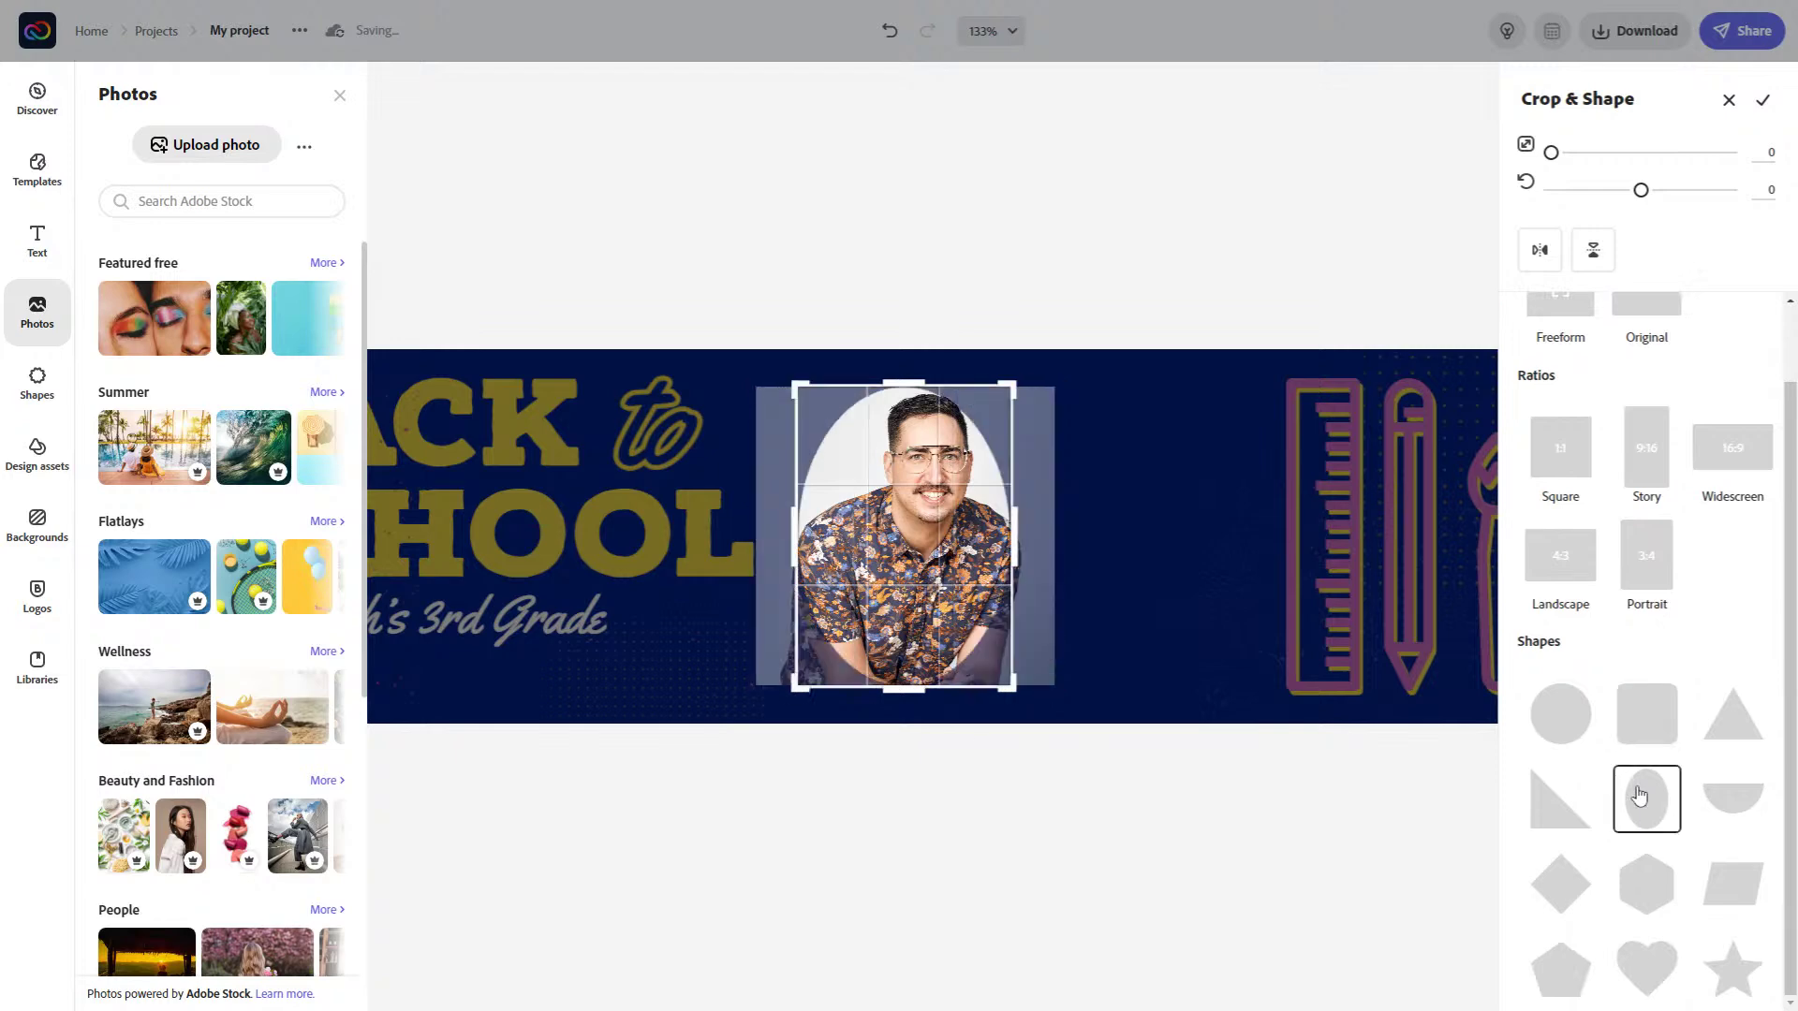
click(1649, 883)
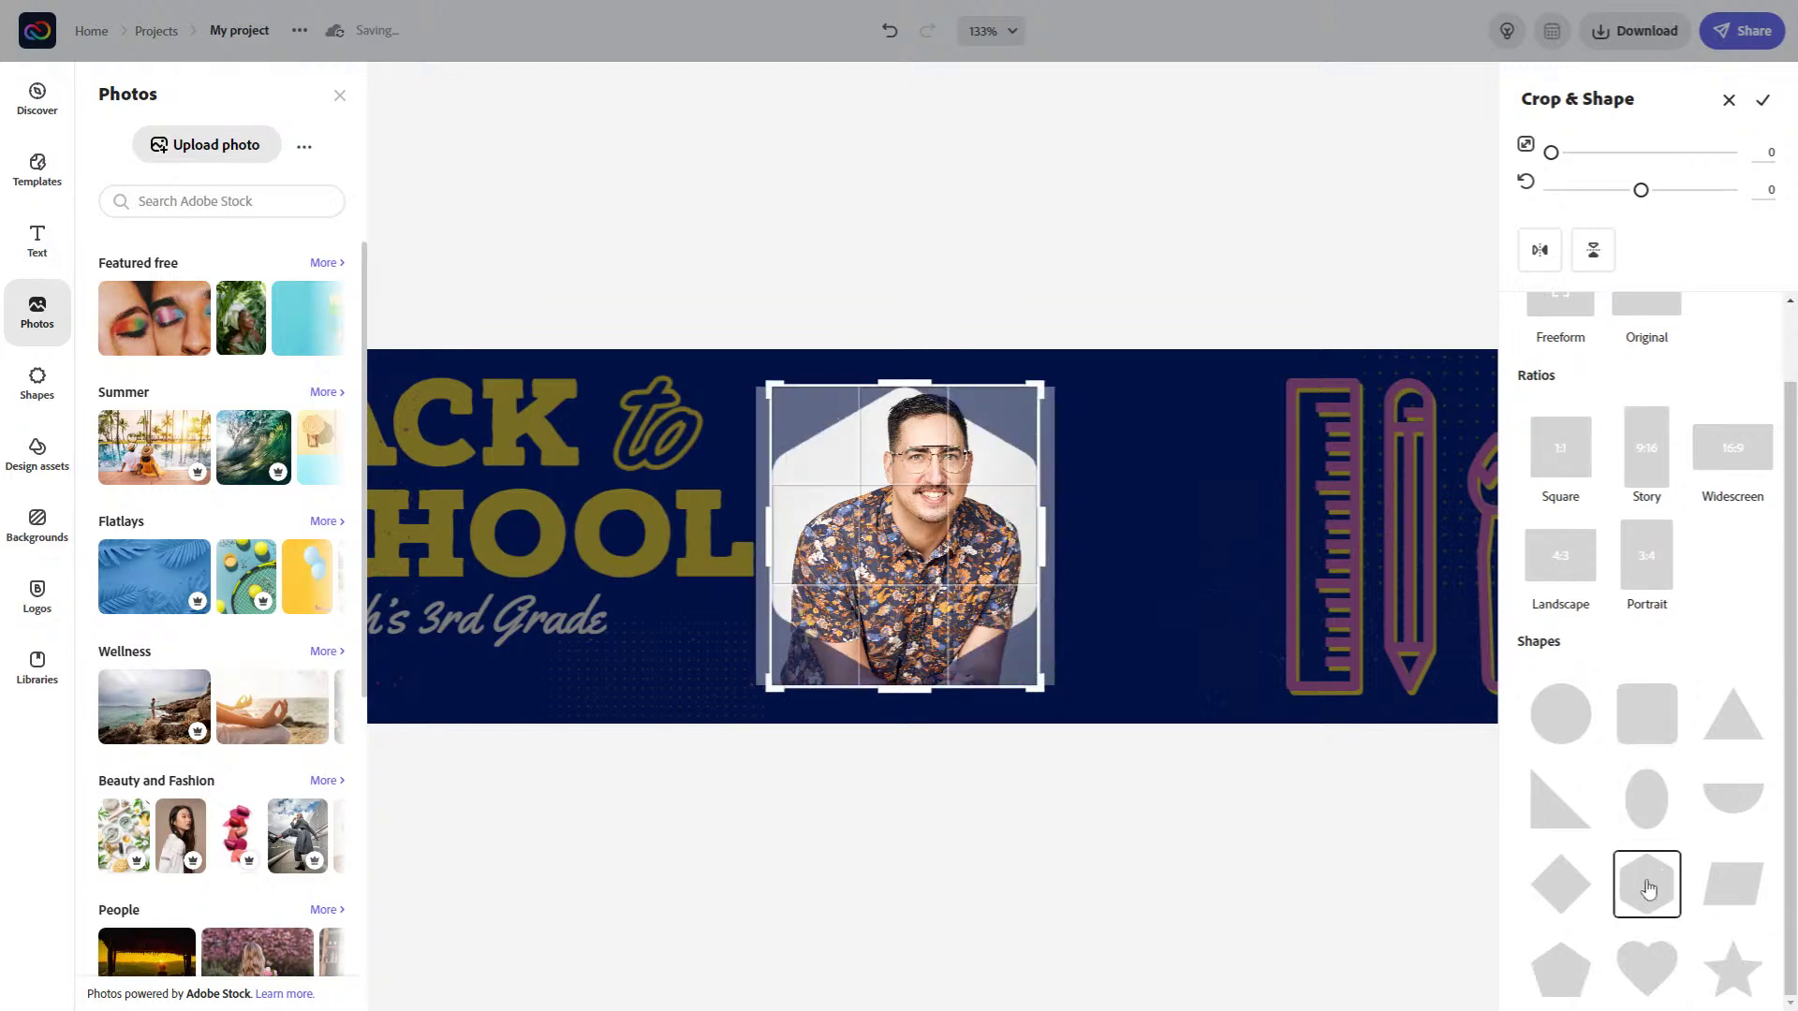
click(1740, 976)
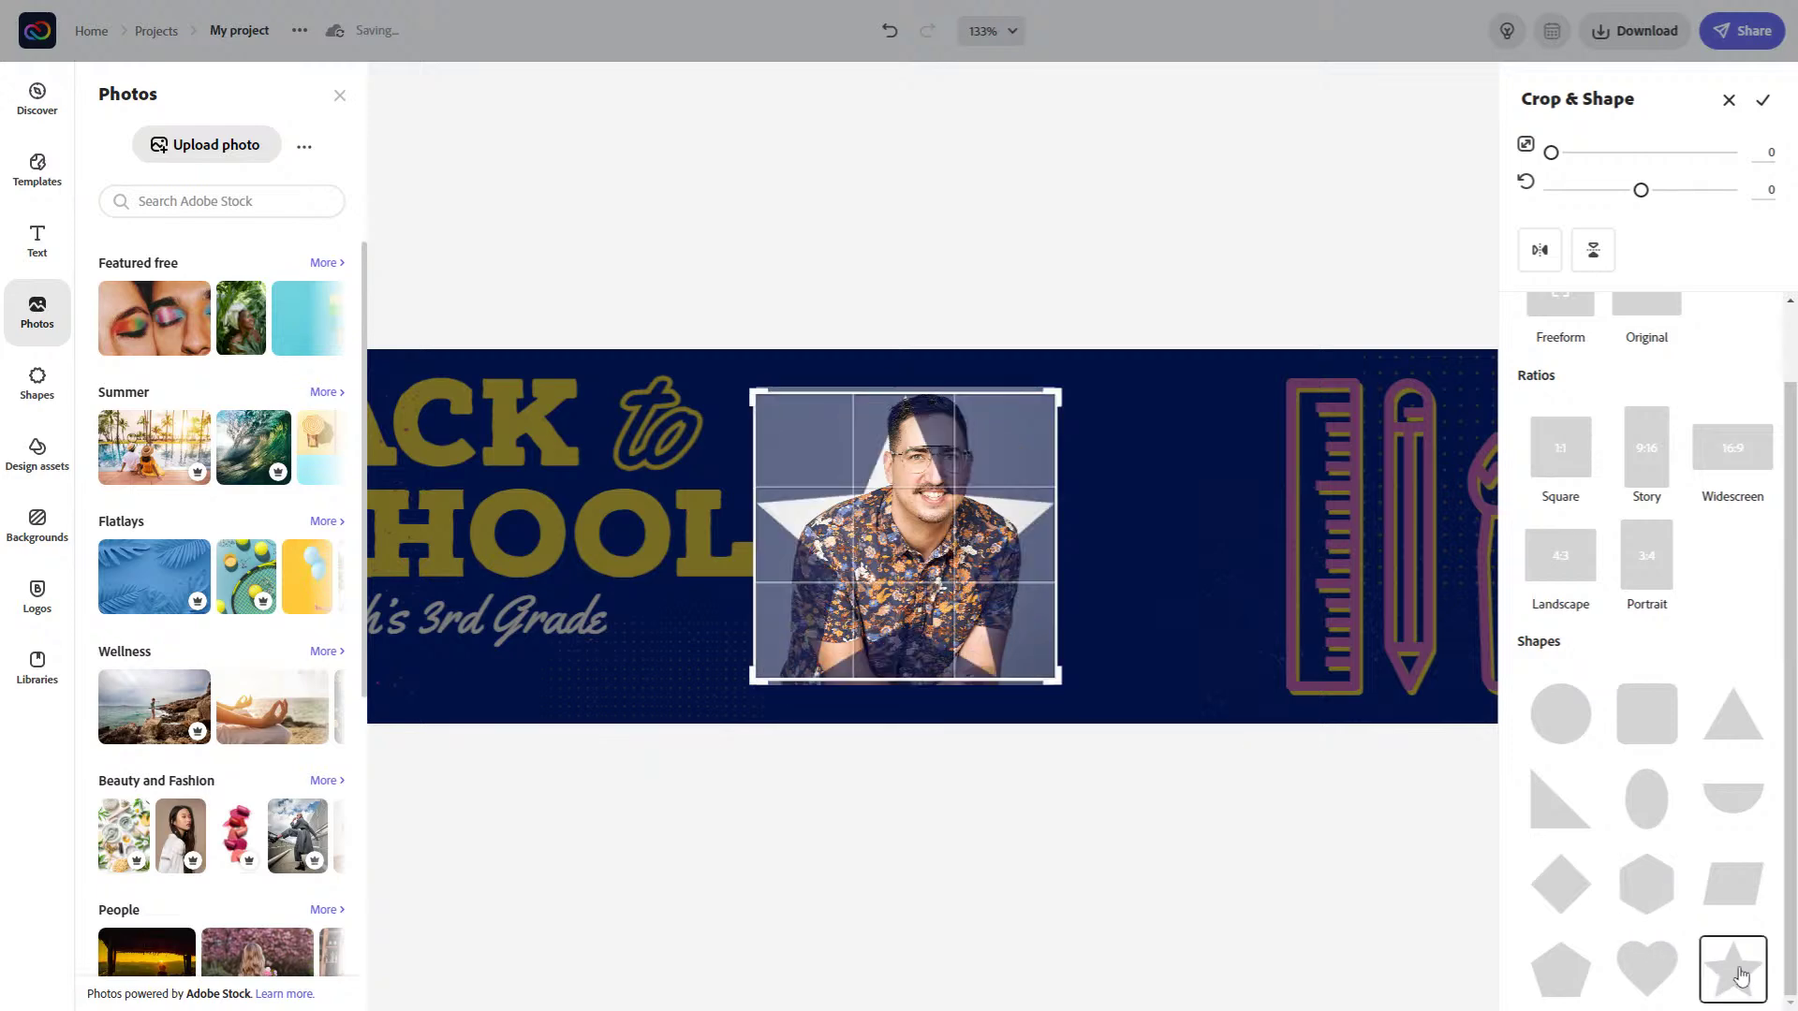
click(1646, 890)
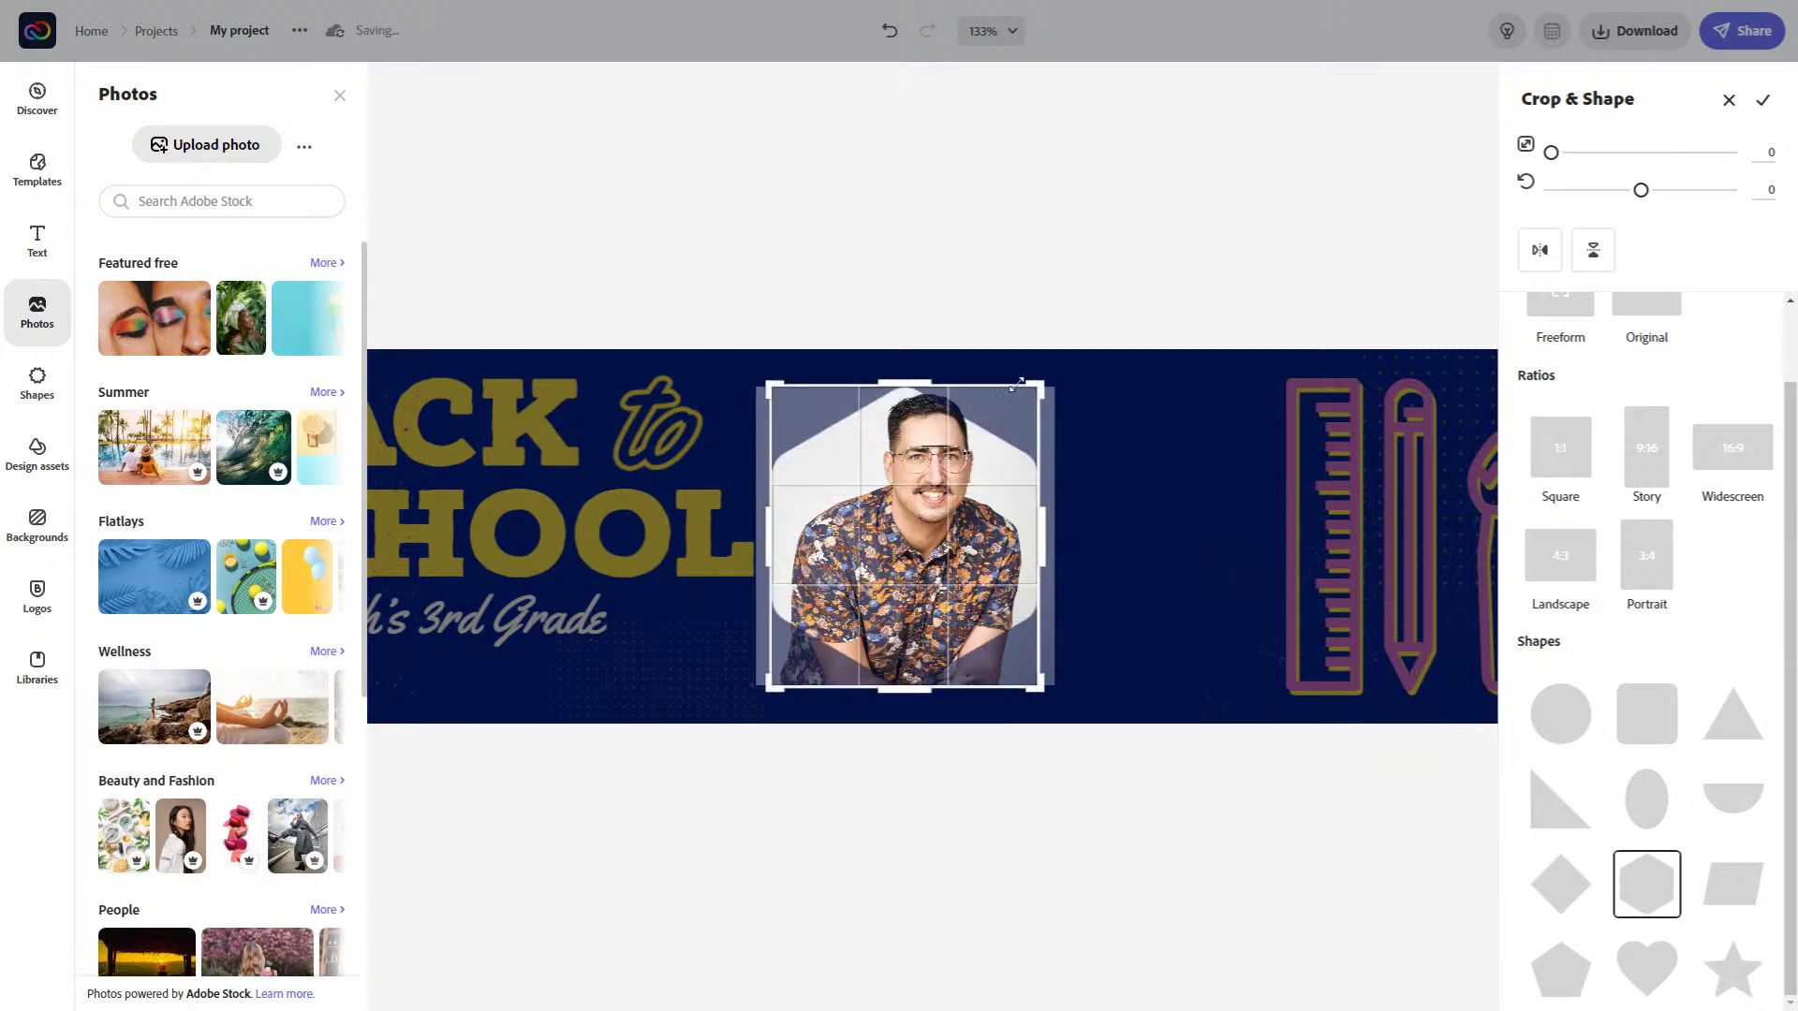
drag(915, 522, 884, 527)
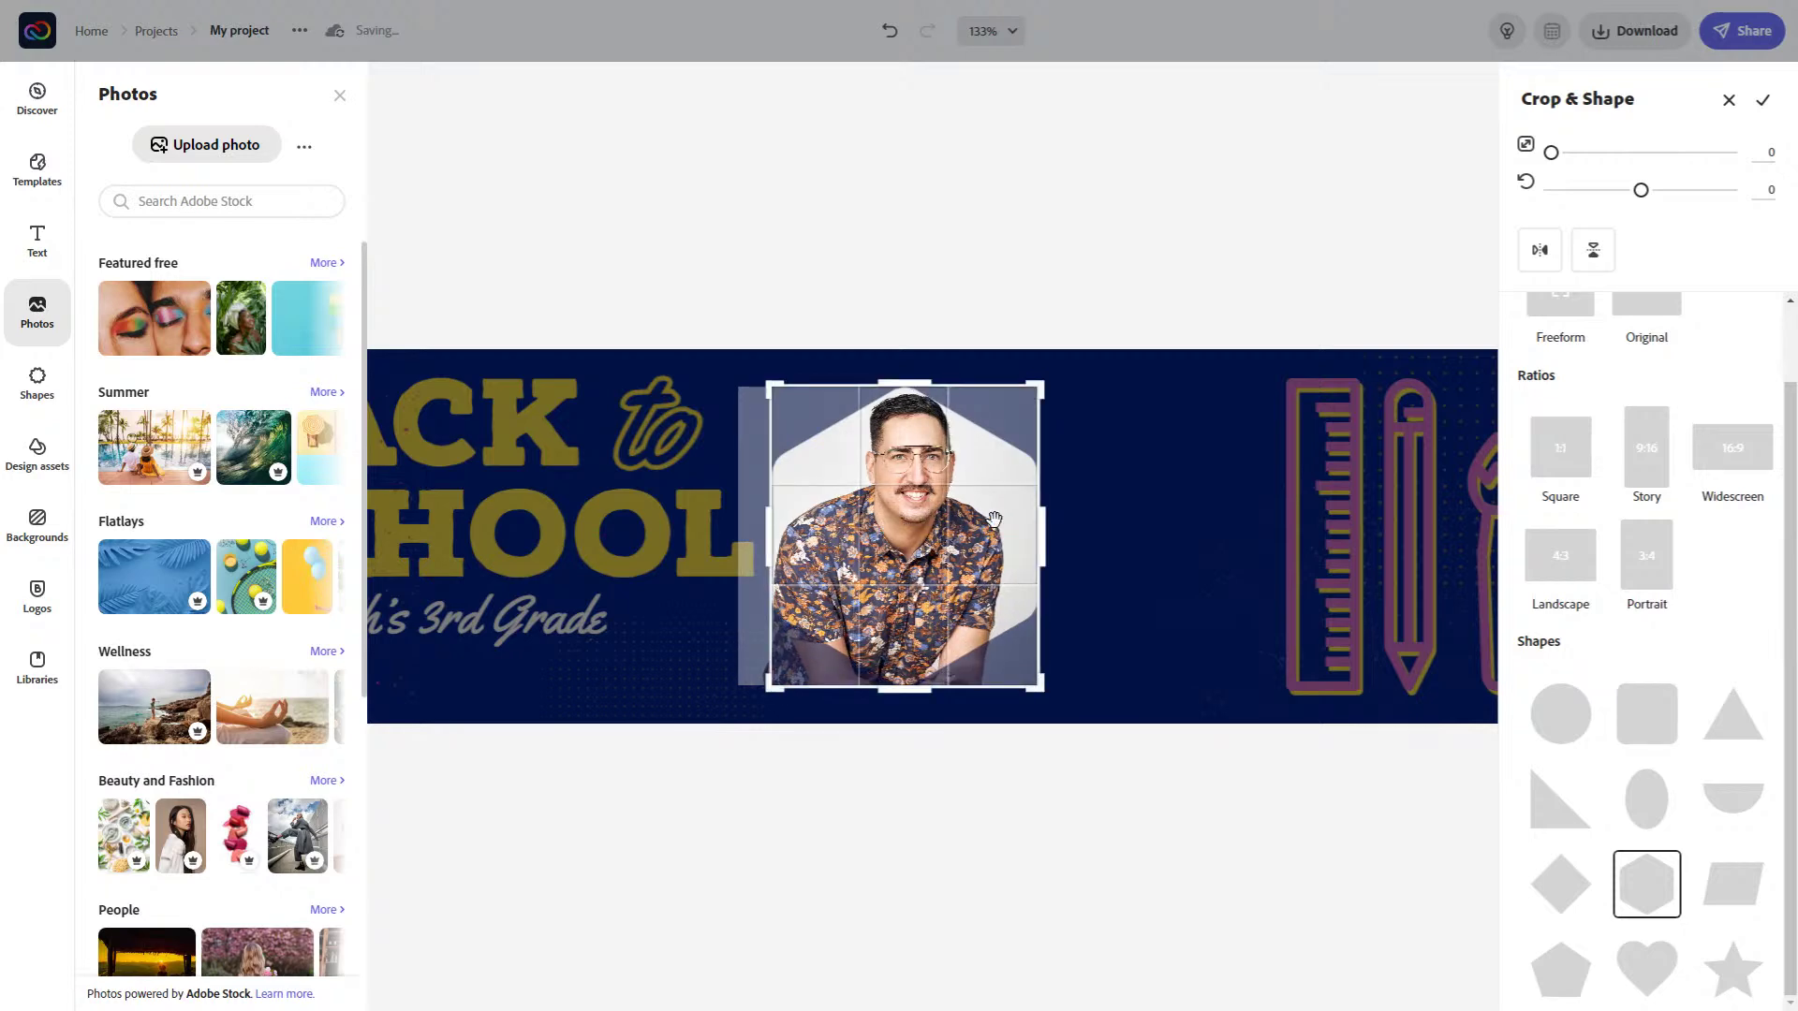
click(1763, 100)
click(1767, 99)
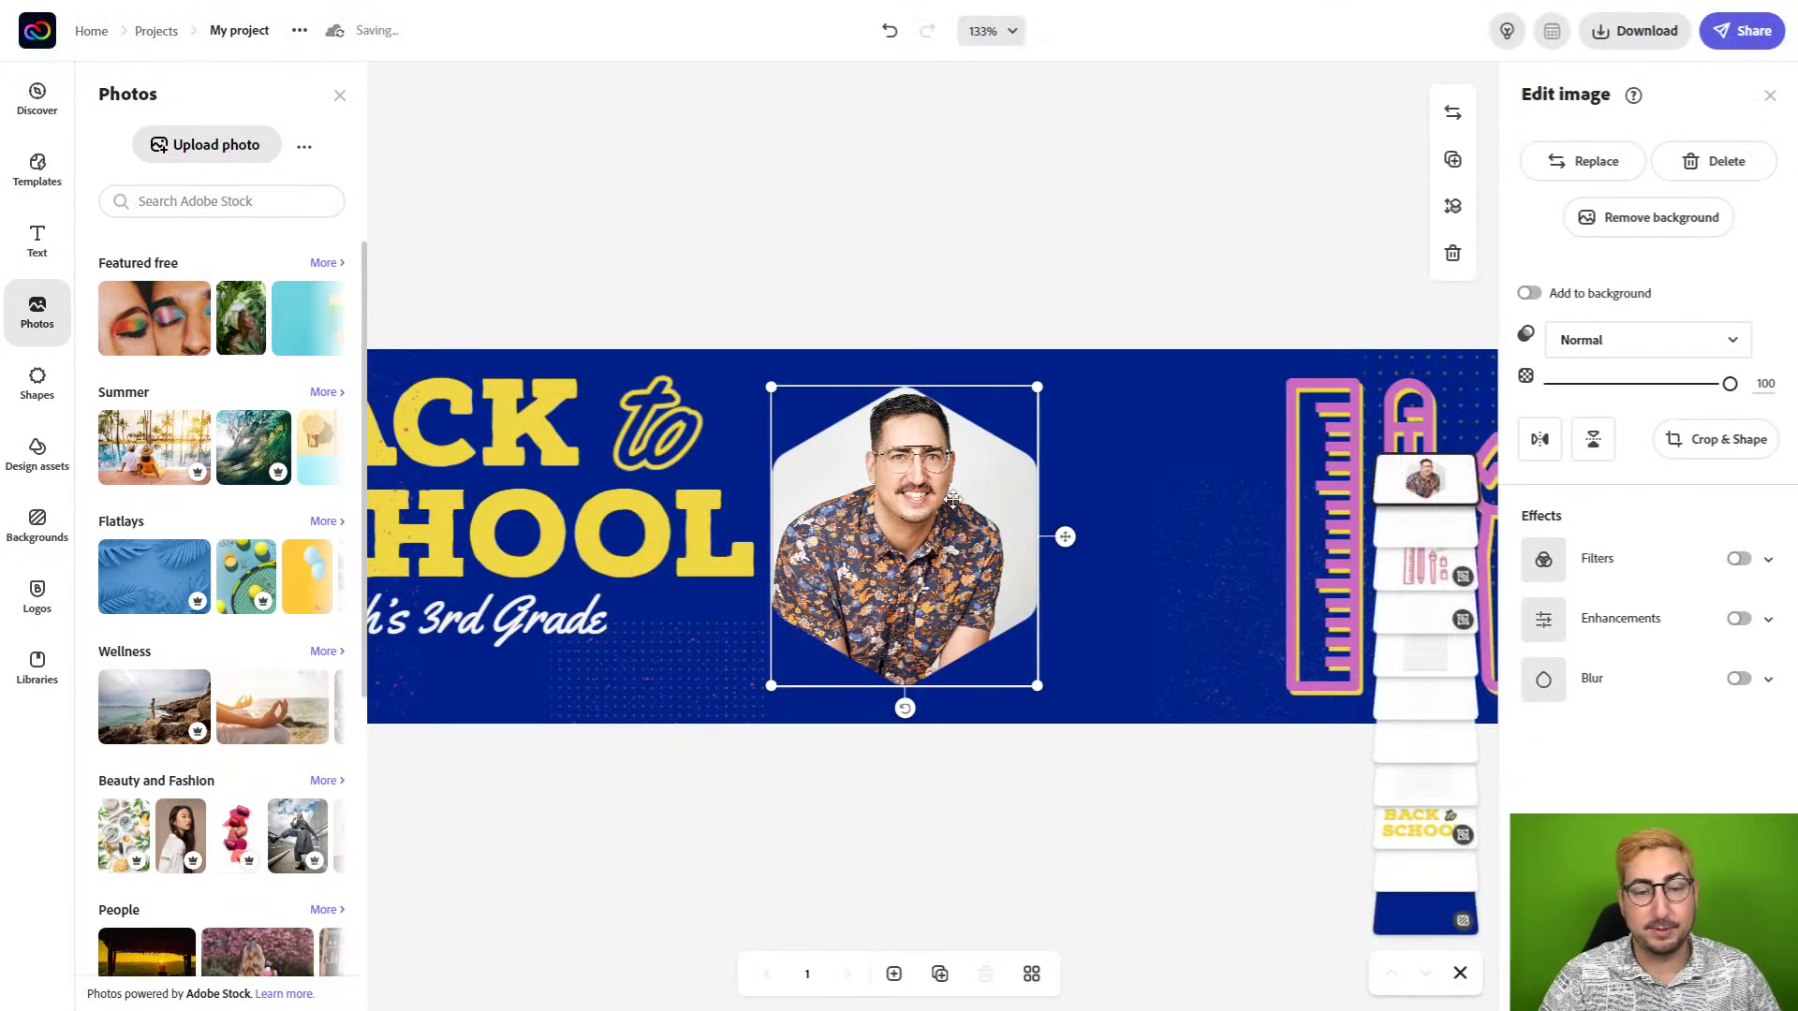
Enlarge the hexagonal headshot to nearly the banner's height and position it between the heading and the school supplies.
drag(923, 536, 933, 544)
drag(1053, 680, 1077, 708)
click(983, 272)
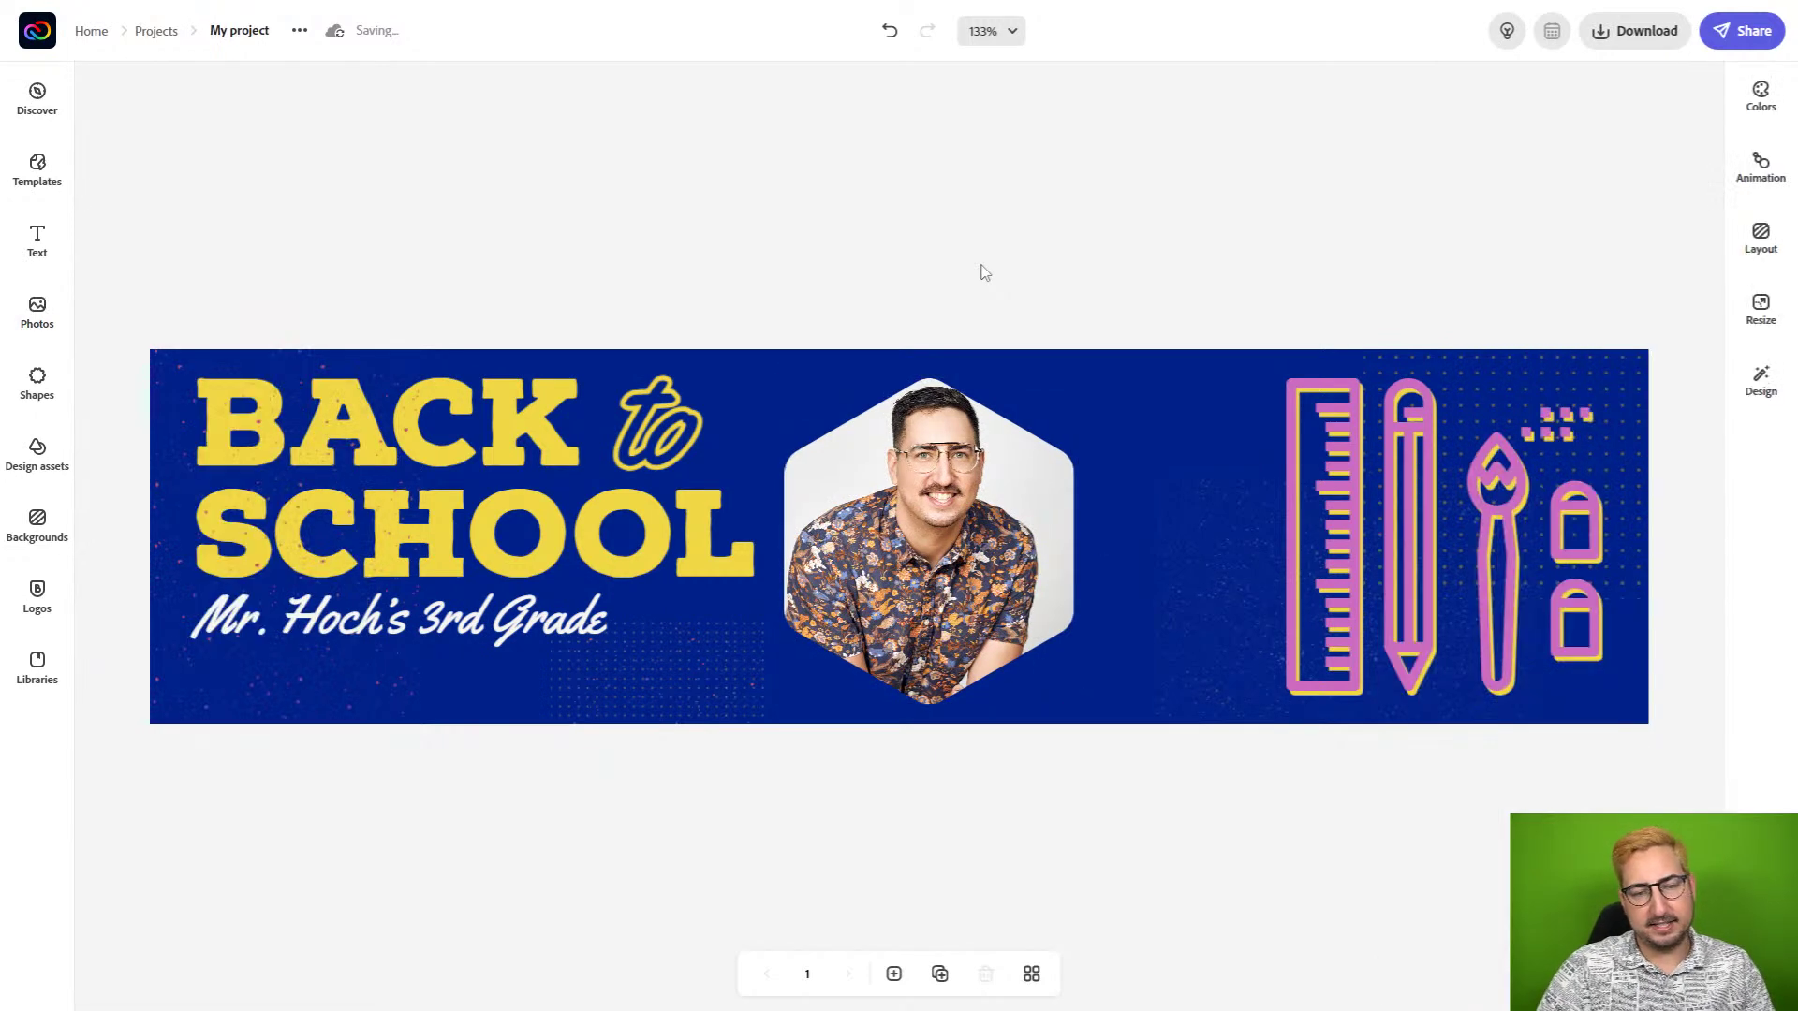
drag(995, 522, 1011, 525)
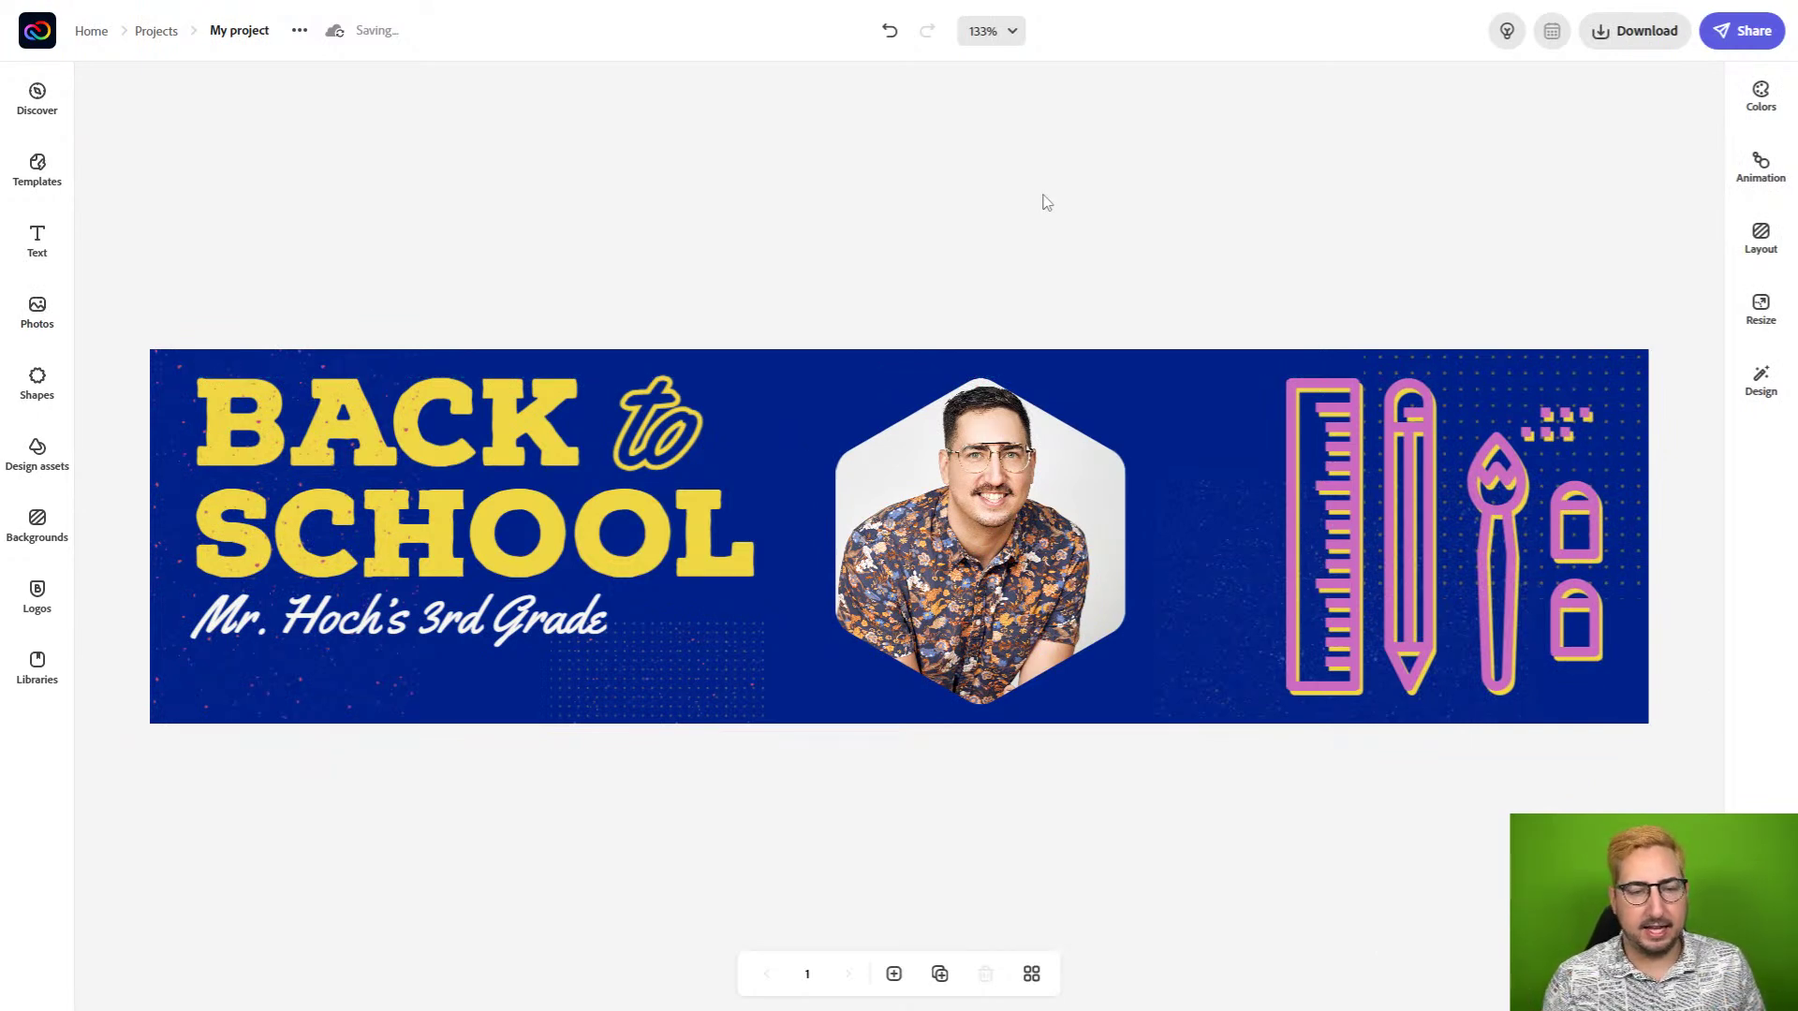
Duplicate the speckle texture at the banner's left end and place the copy behind the headshot.
click(312, 688)
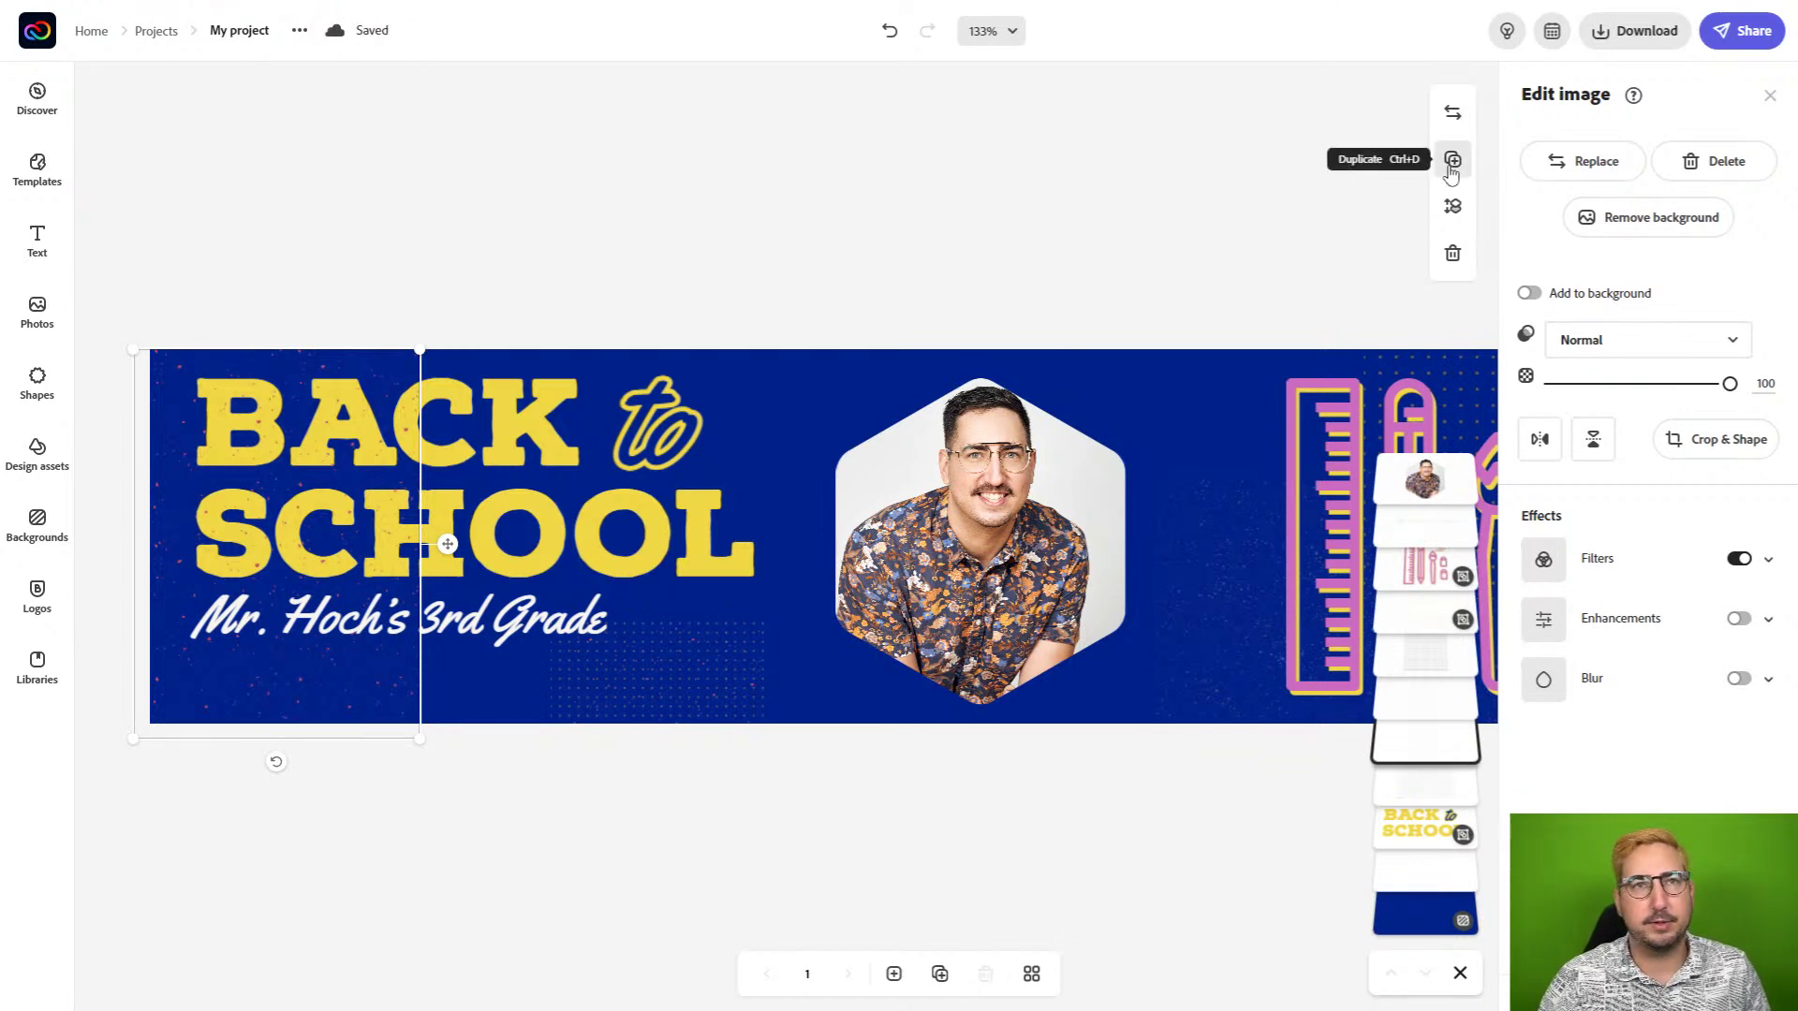
click(1451, 169)
drag(392, 488, 1024, 393)
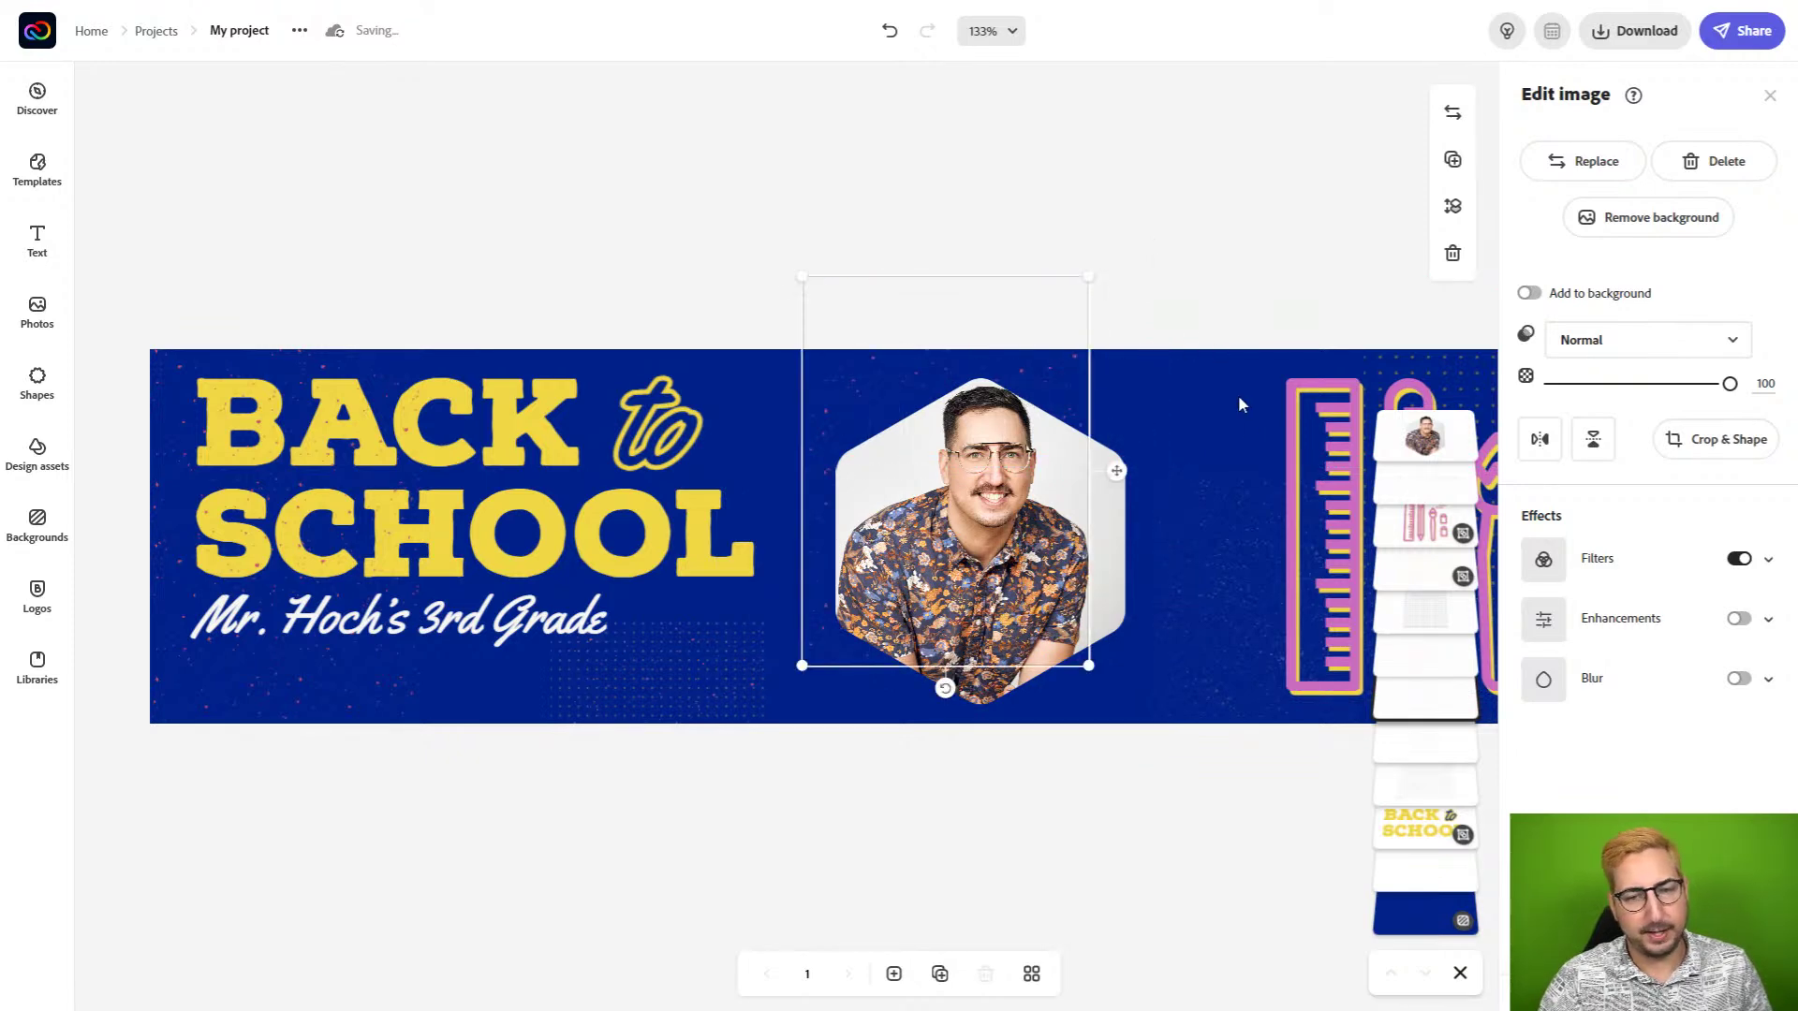
Ungroup the school supplies graphic and move its yellow layer above the pink one.
drag(1210, 474, 854, 481)
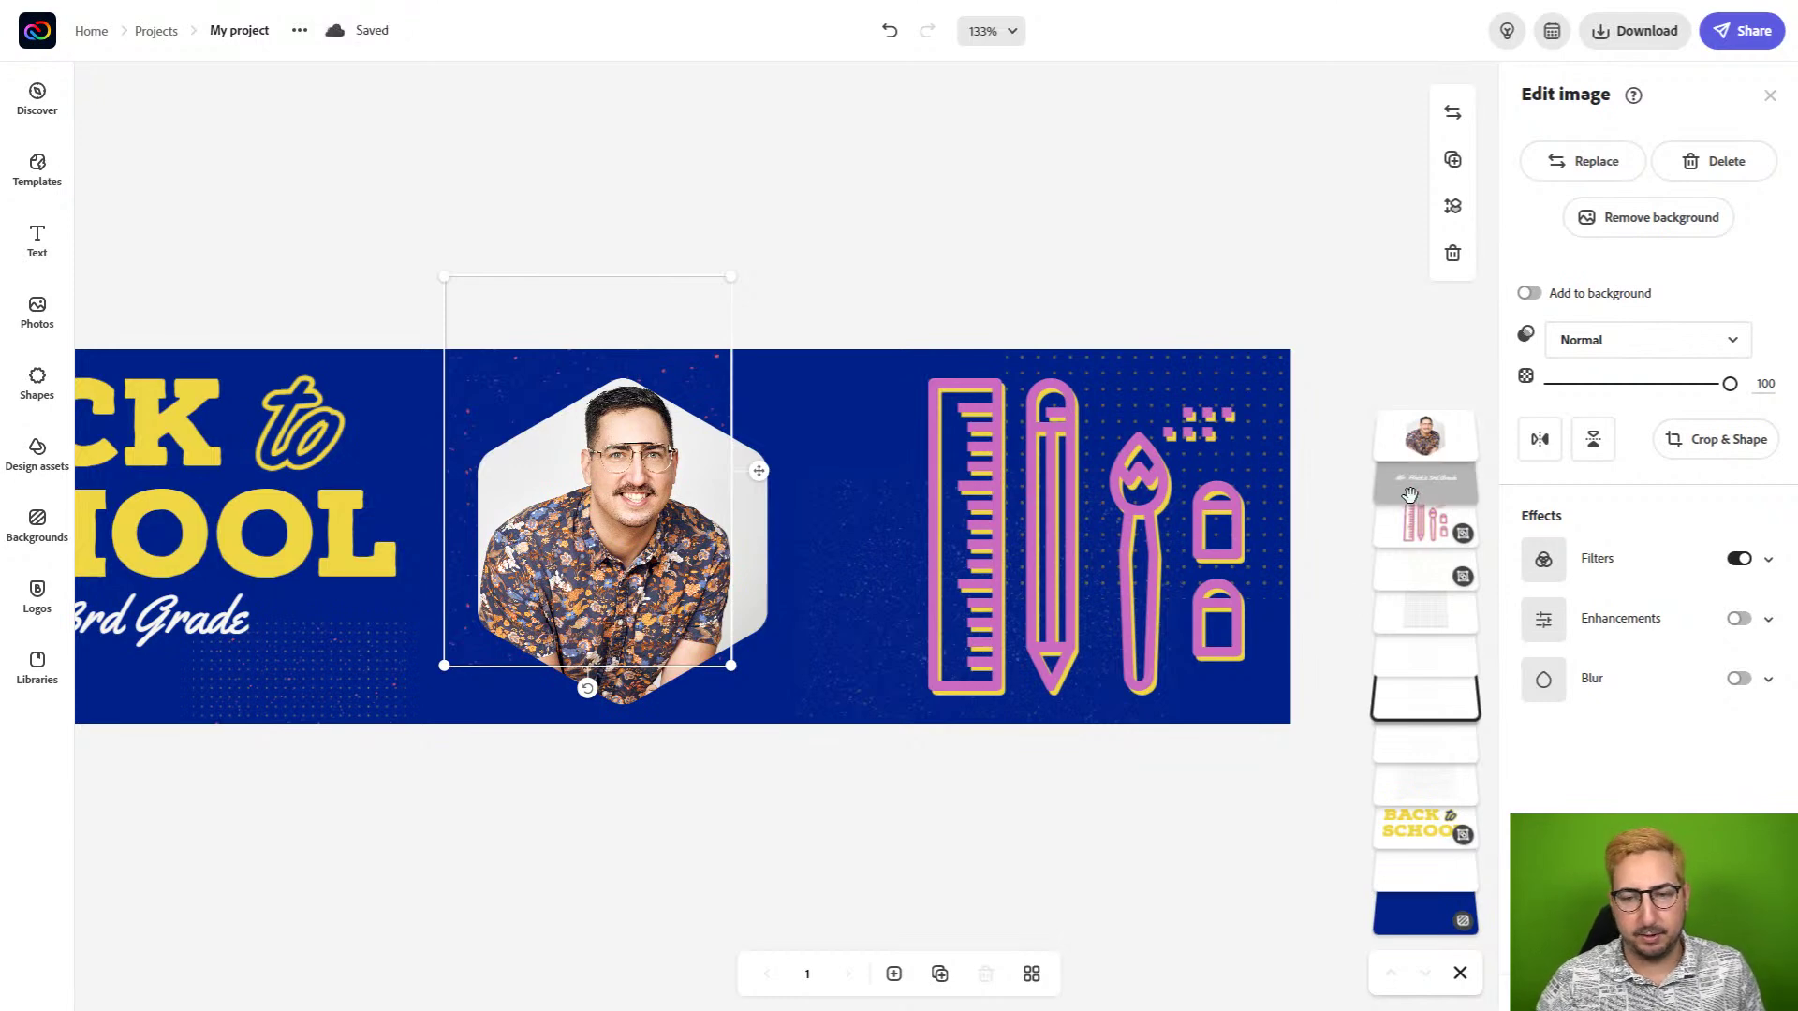
click(1086, 503)
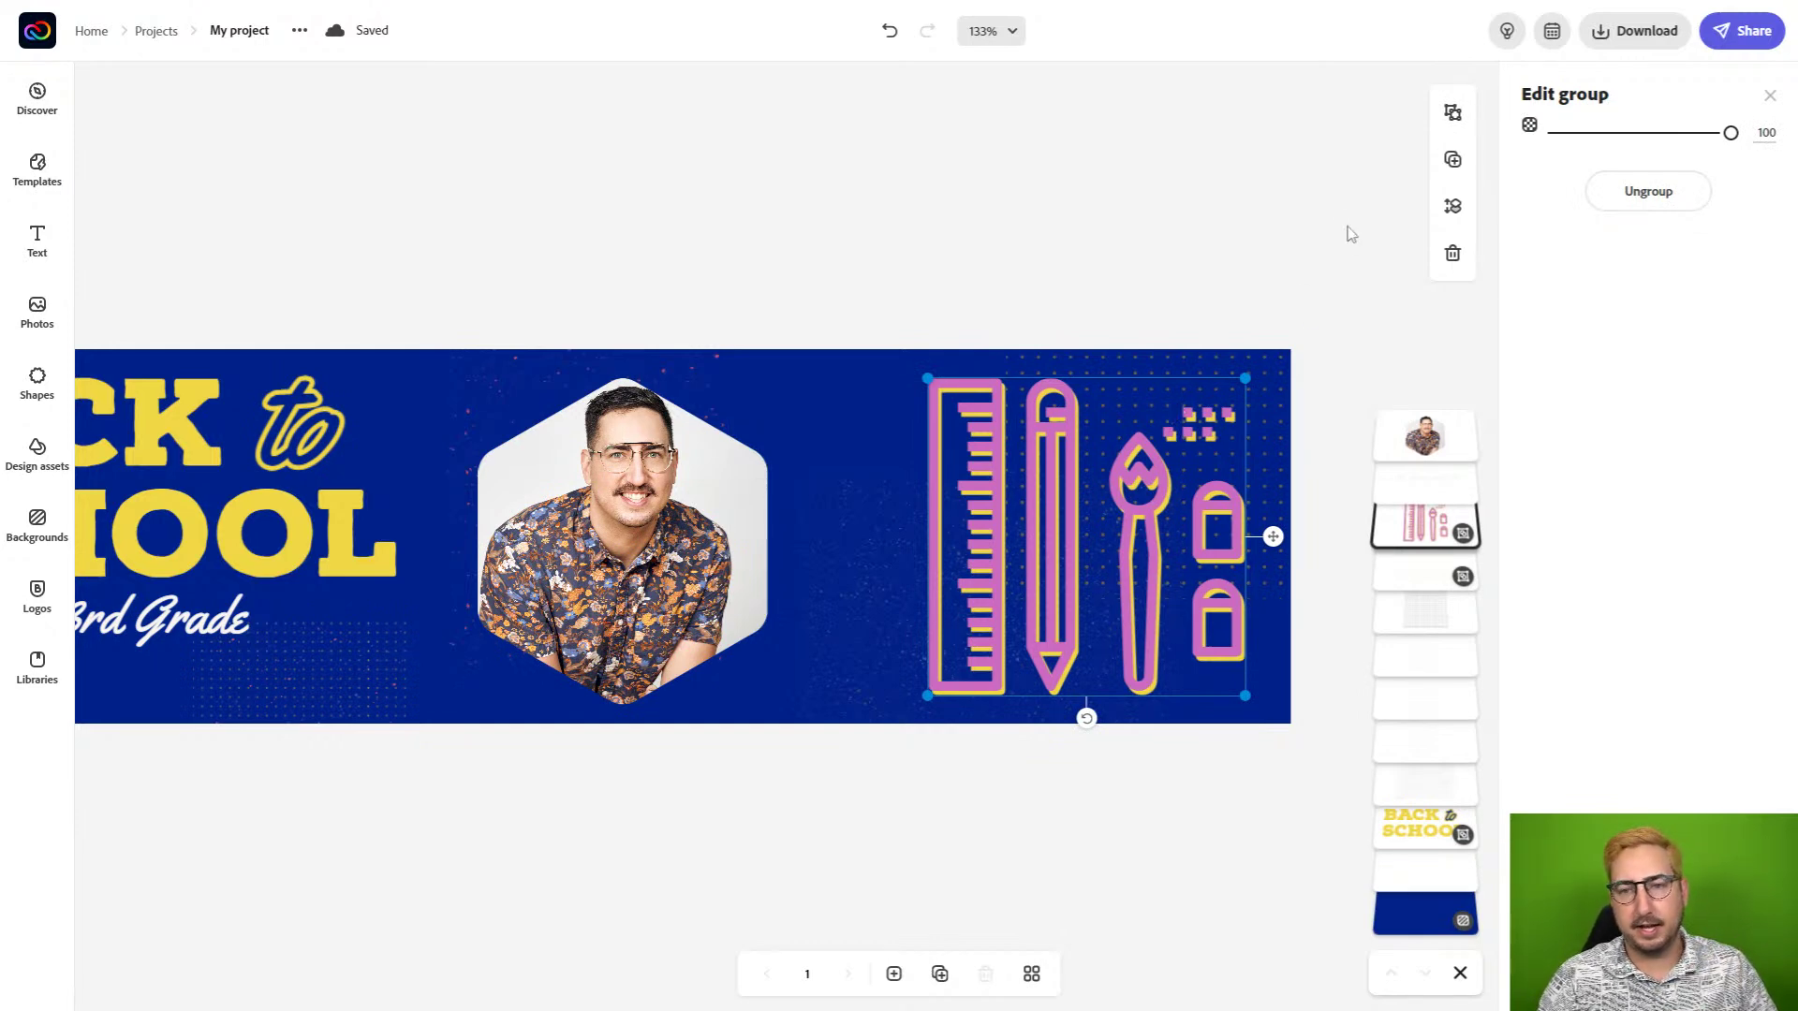
click(1452, 117)
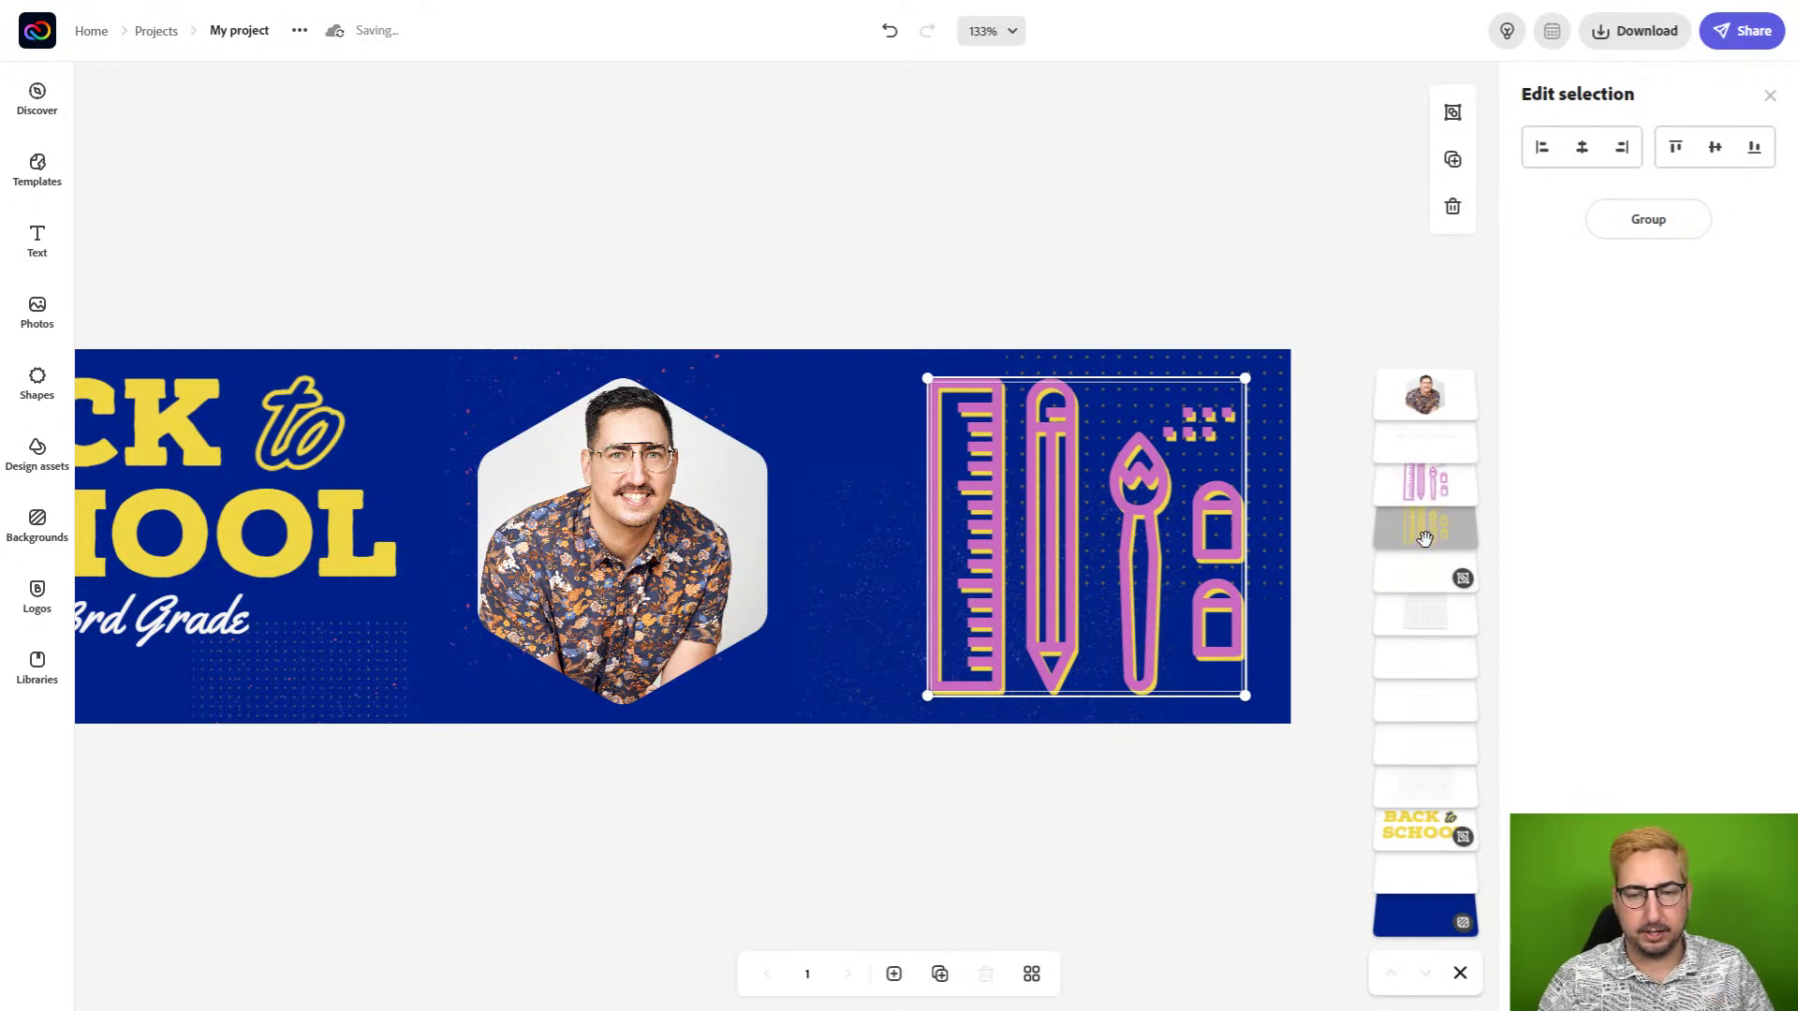
drag(1424, 538, 1427, 484)
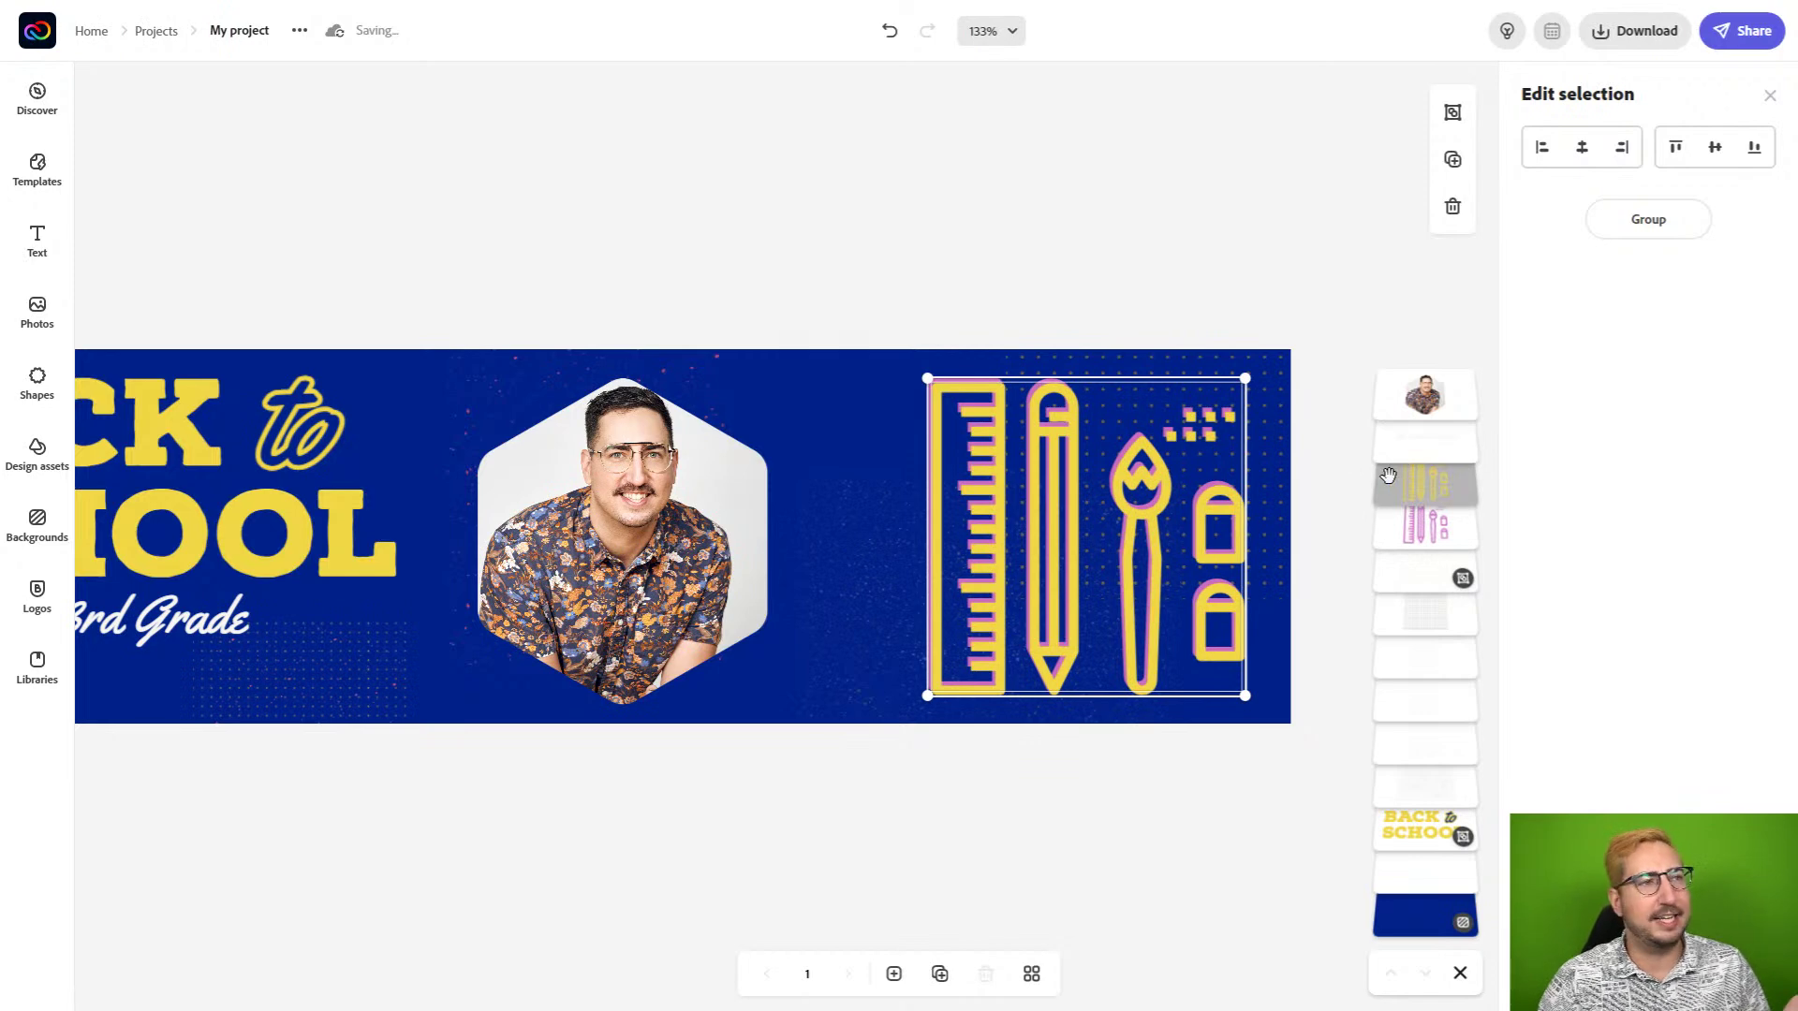
key(Up)
key(Up)
key(Up)
key(Up)
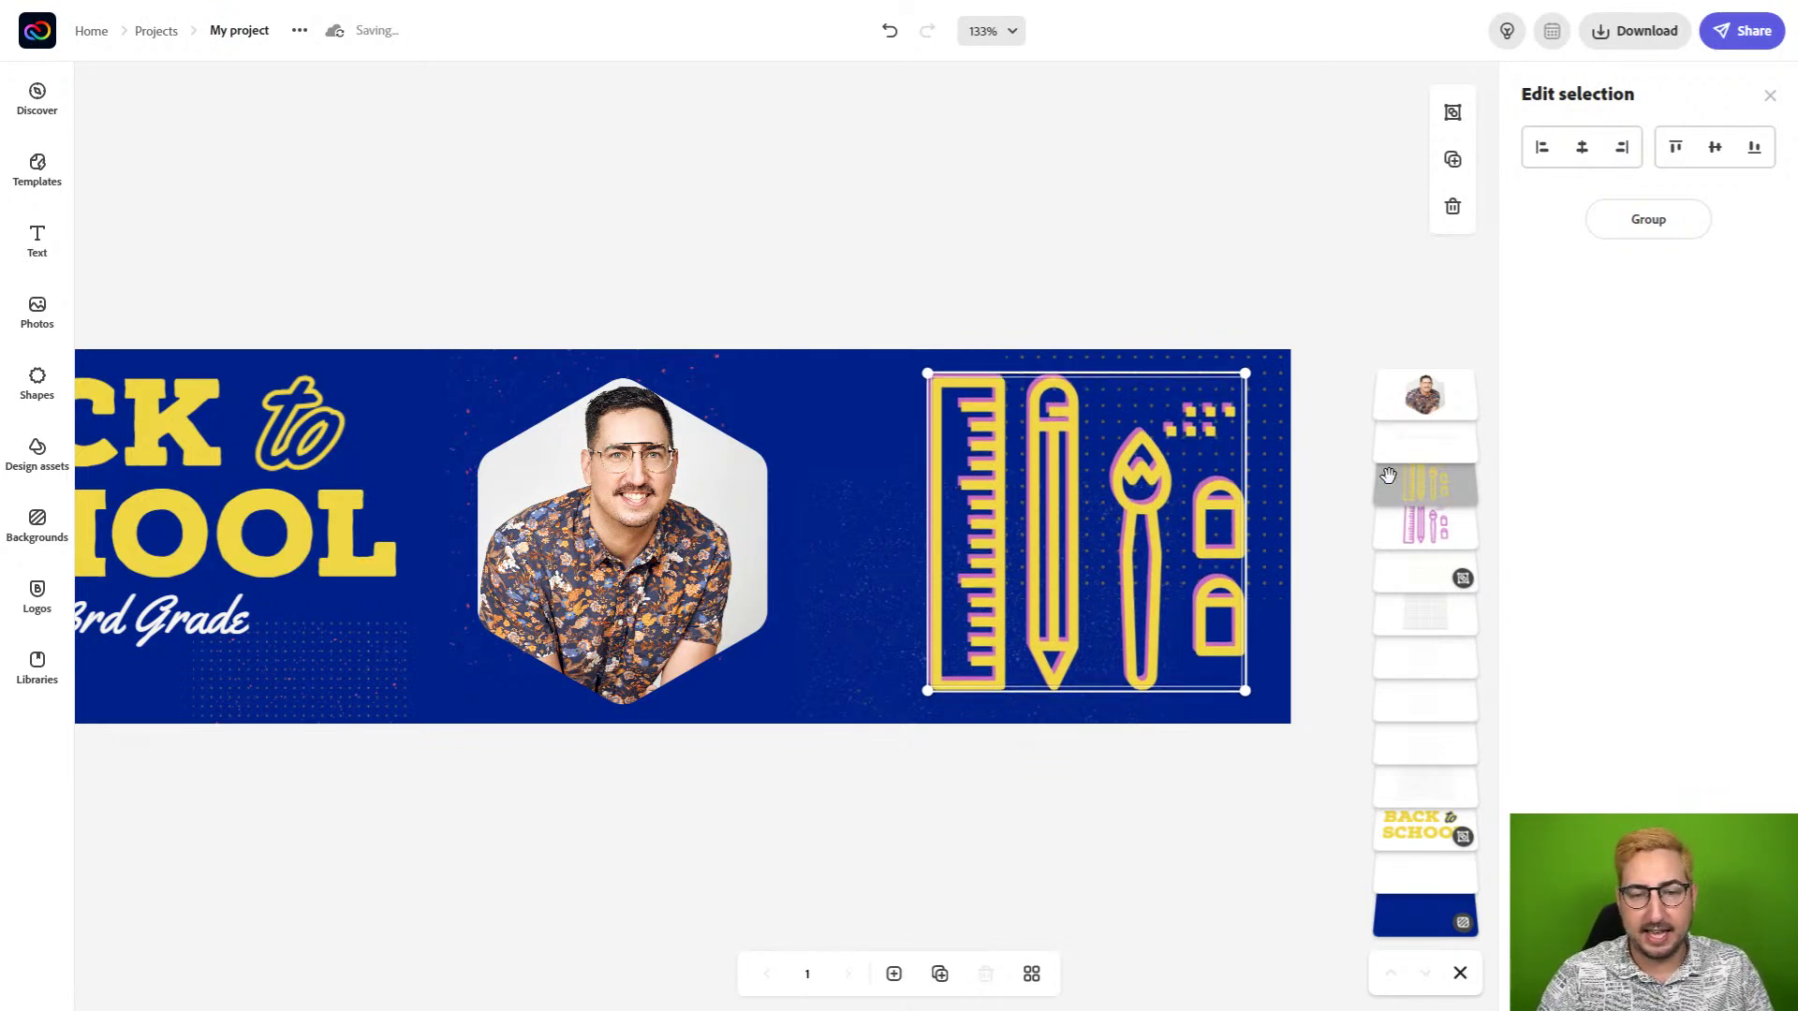
key(Down)
key(Down)
key(Down)
key(Down)
Nudge only the yellow school supplies layer slightly up and left of the pink layer to create an offset shadow.
click(1259, 313)
click(1109, 499)
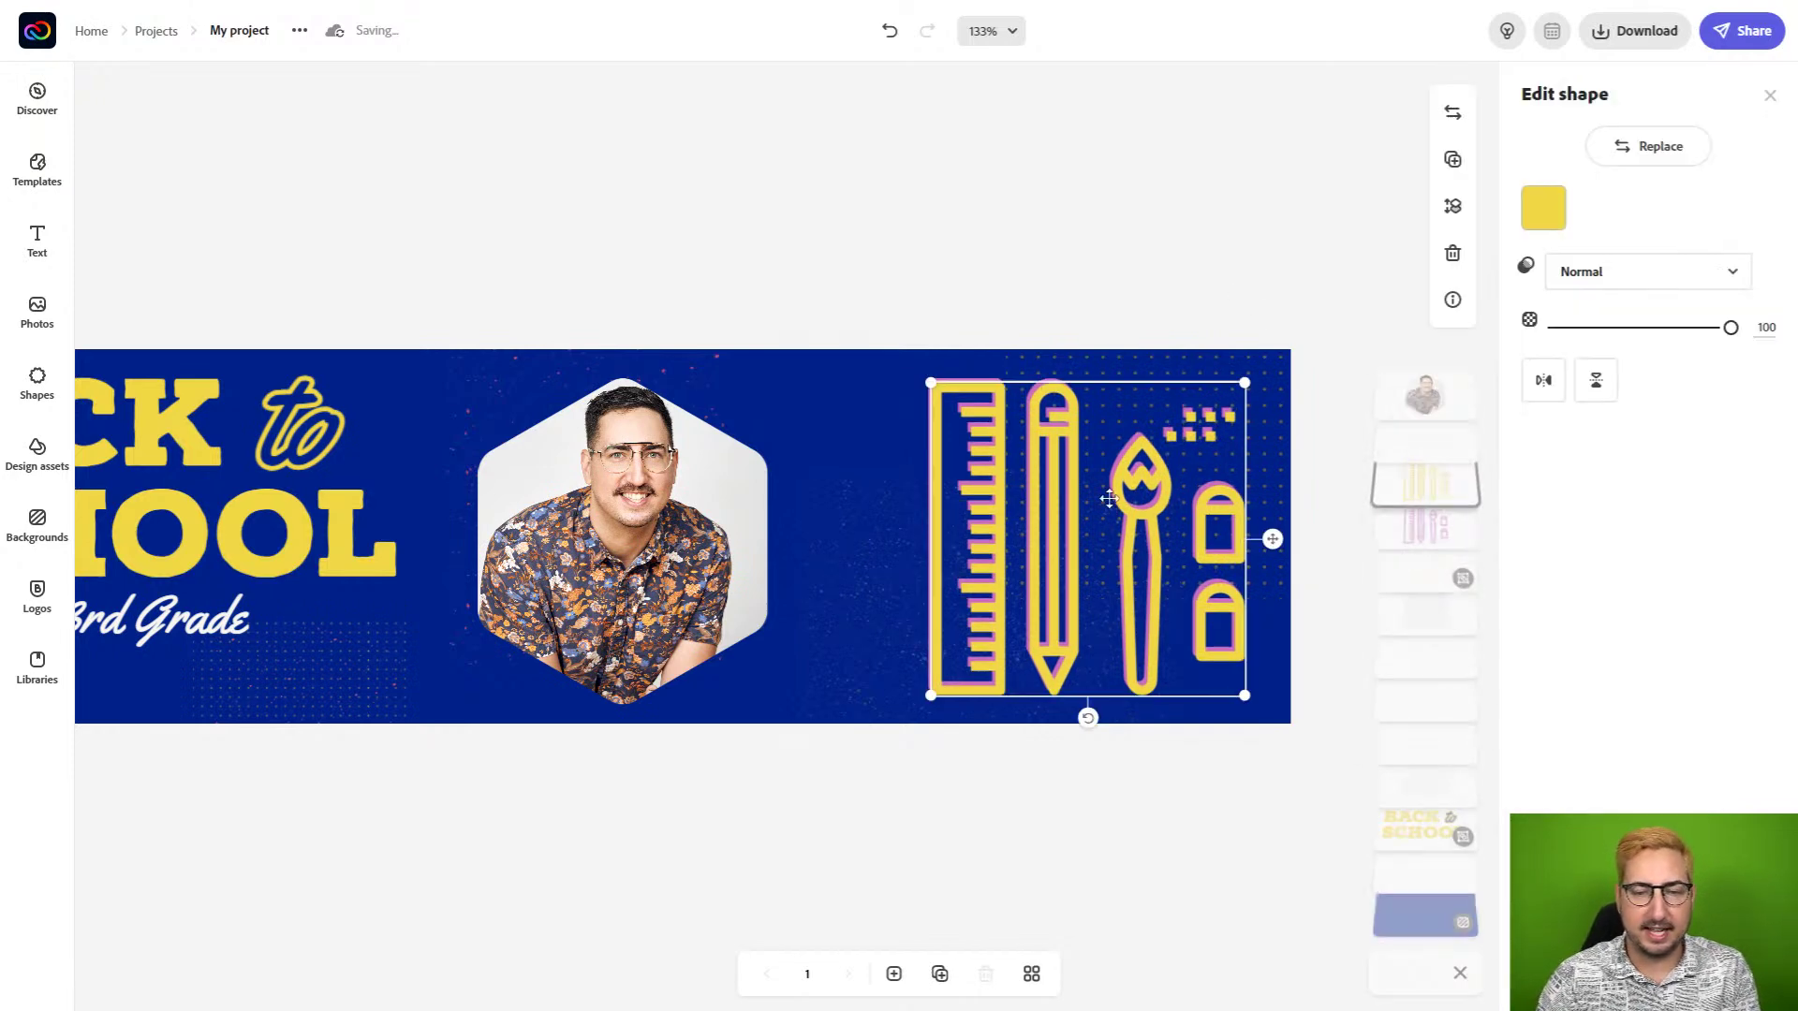
key(Up)
key(Up)
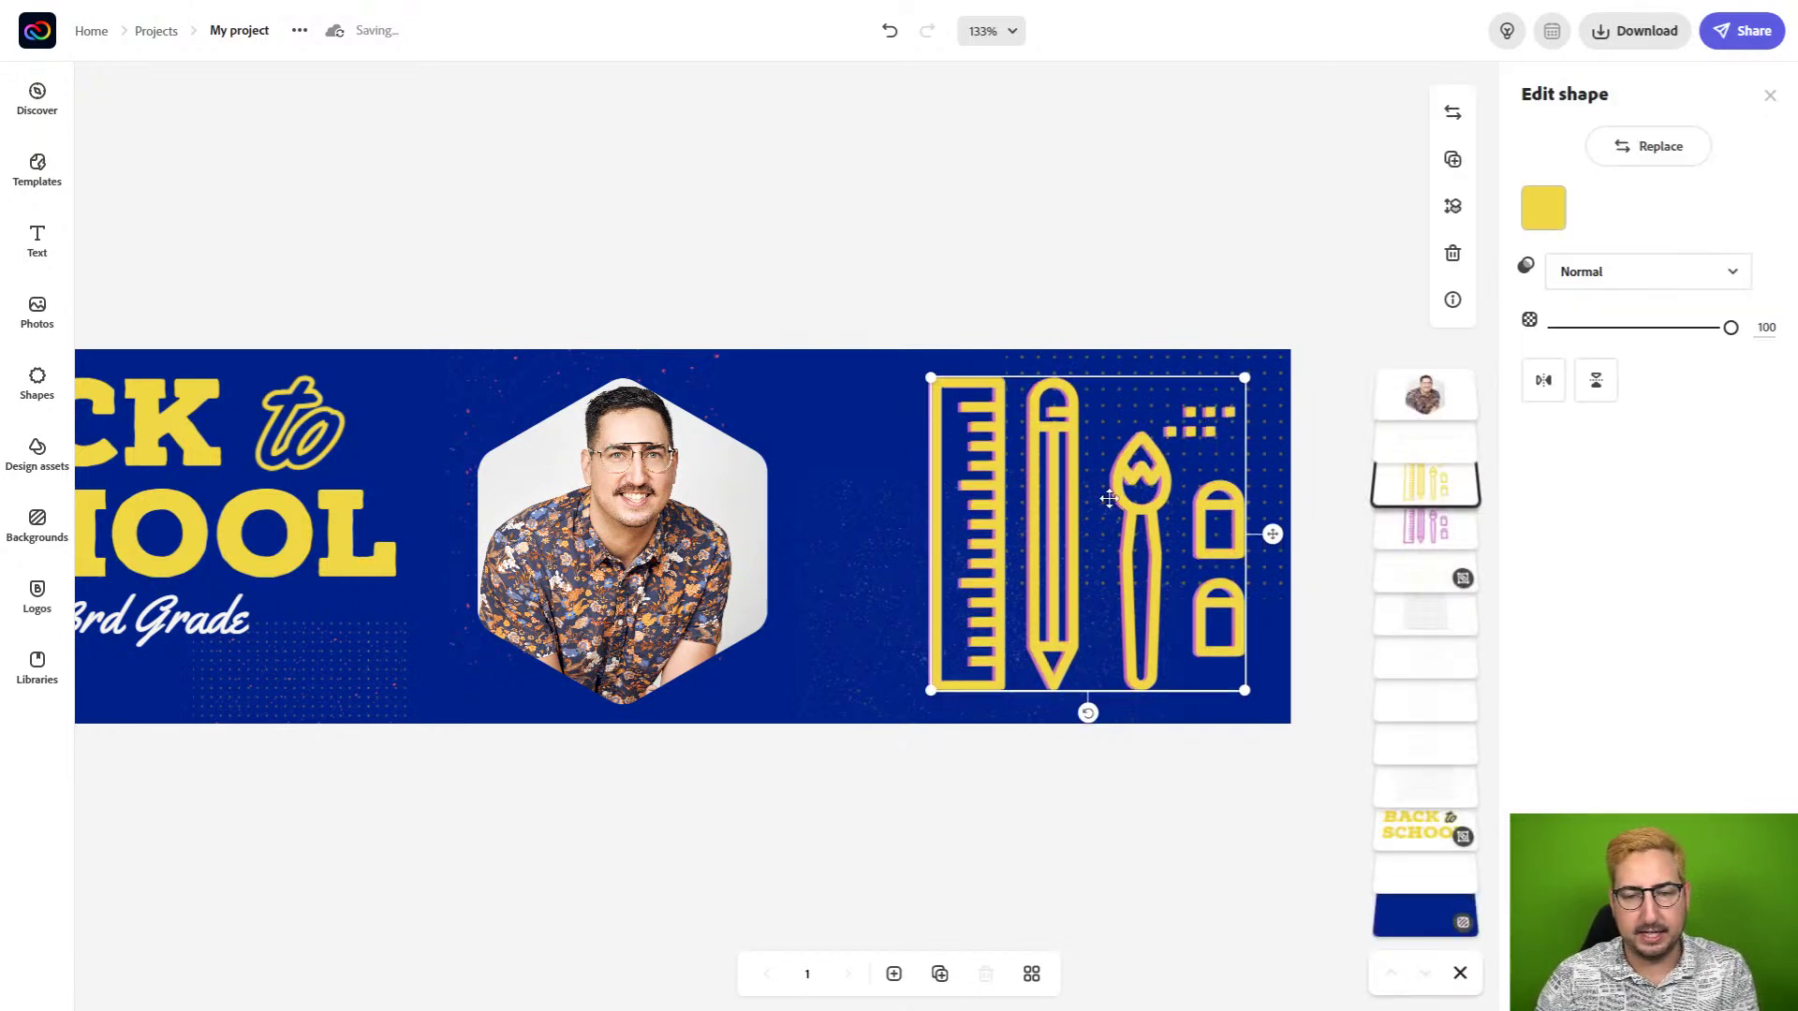
key(Left)
key(Left)
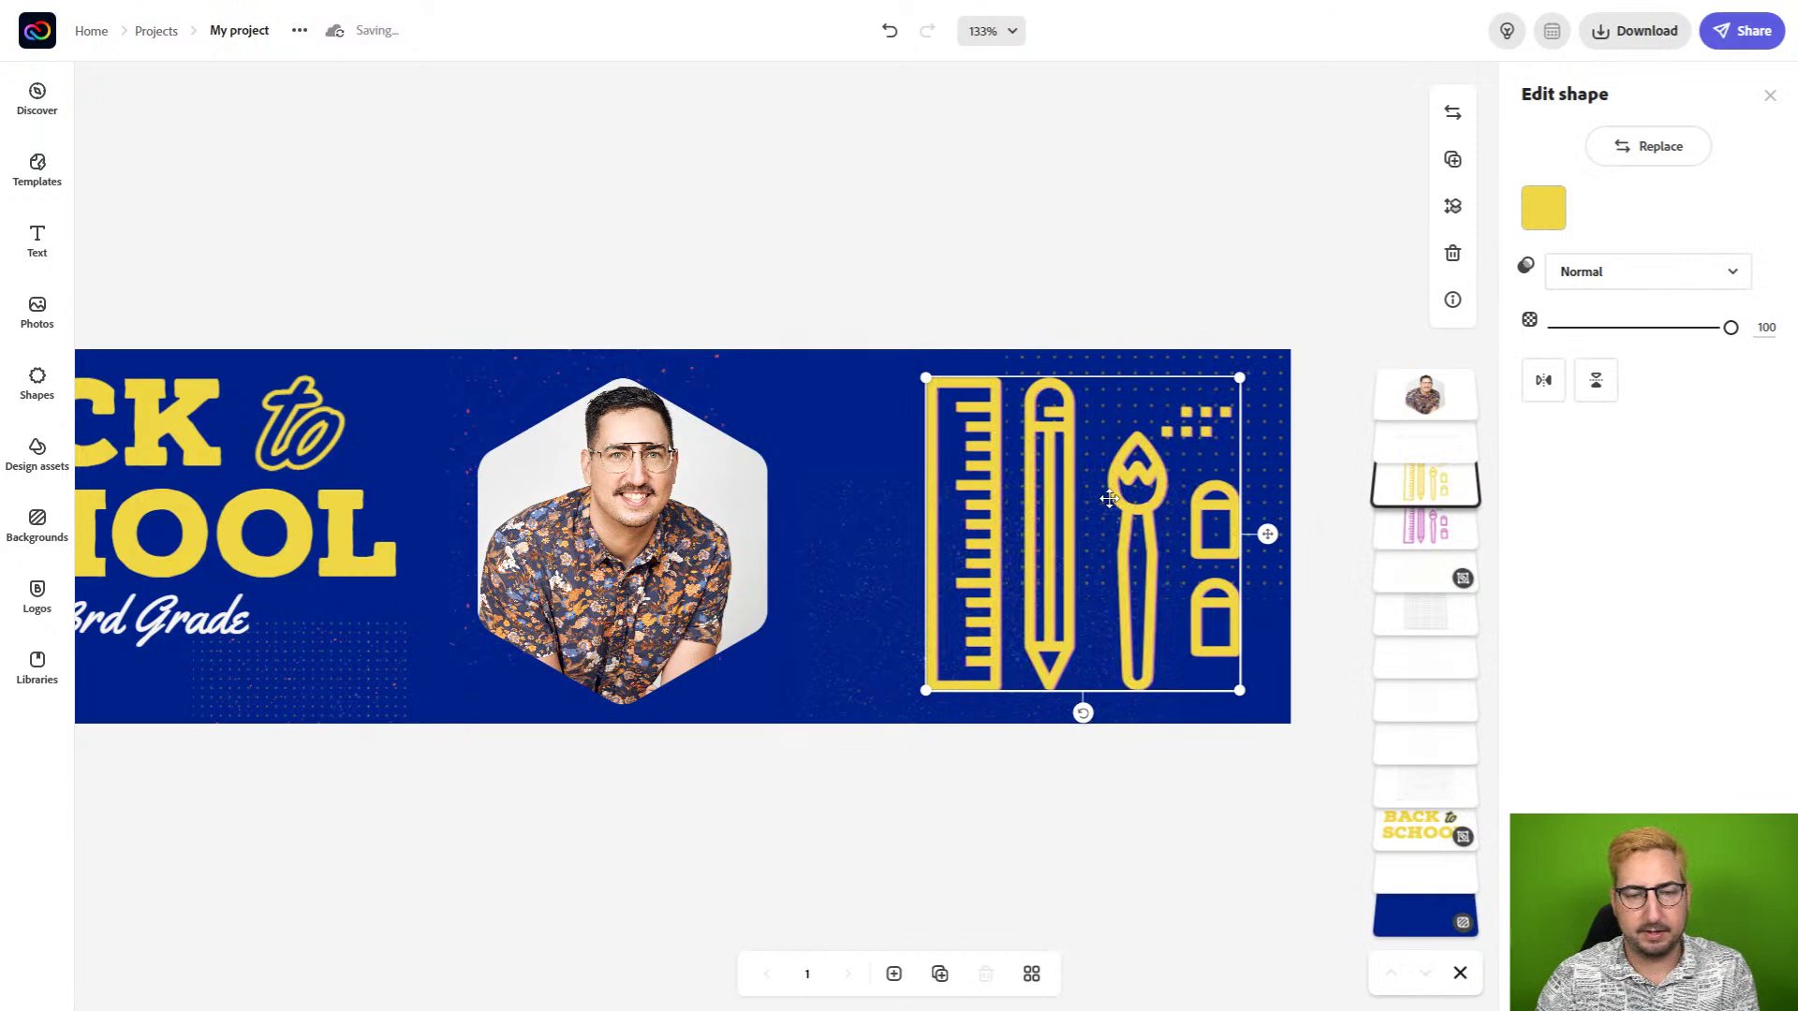
key(Up)
key(Left)
key(Left)
key(Up)
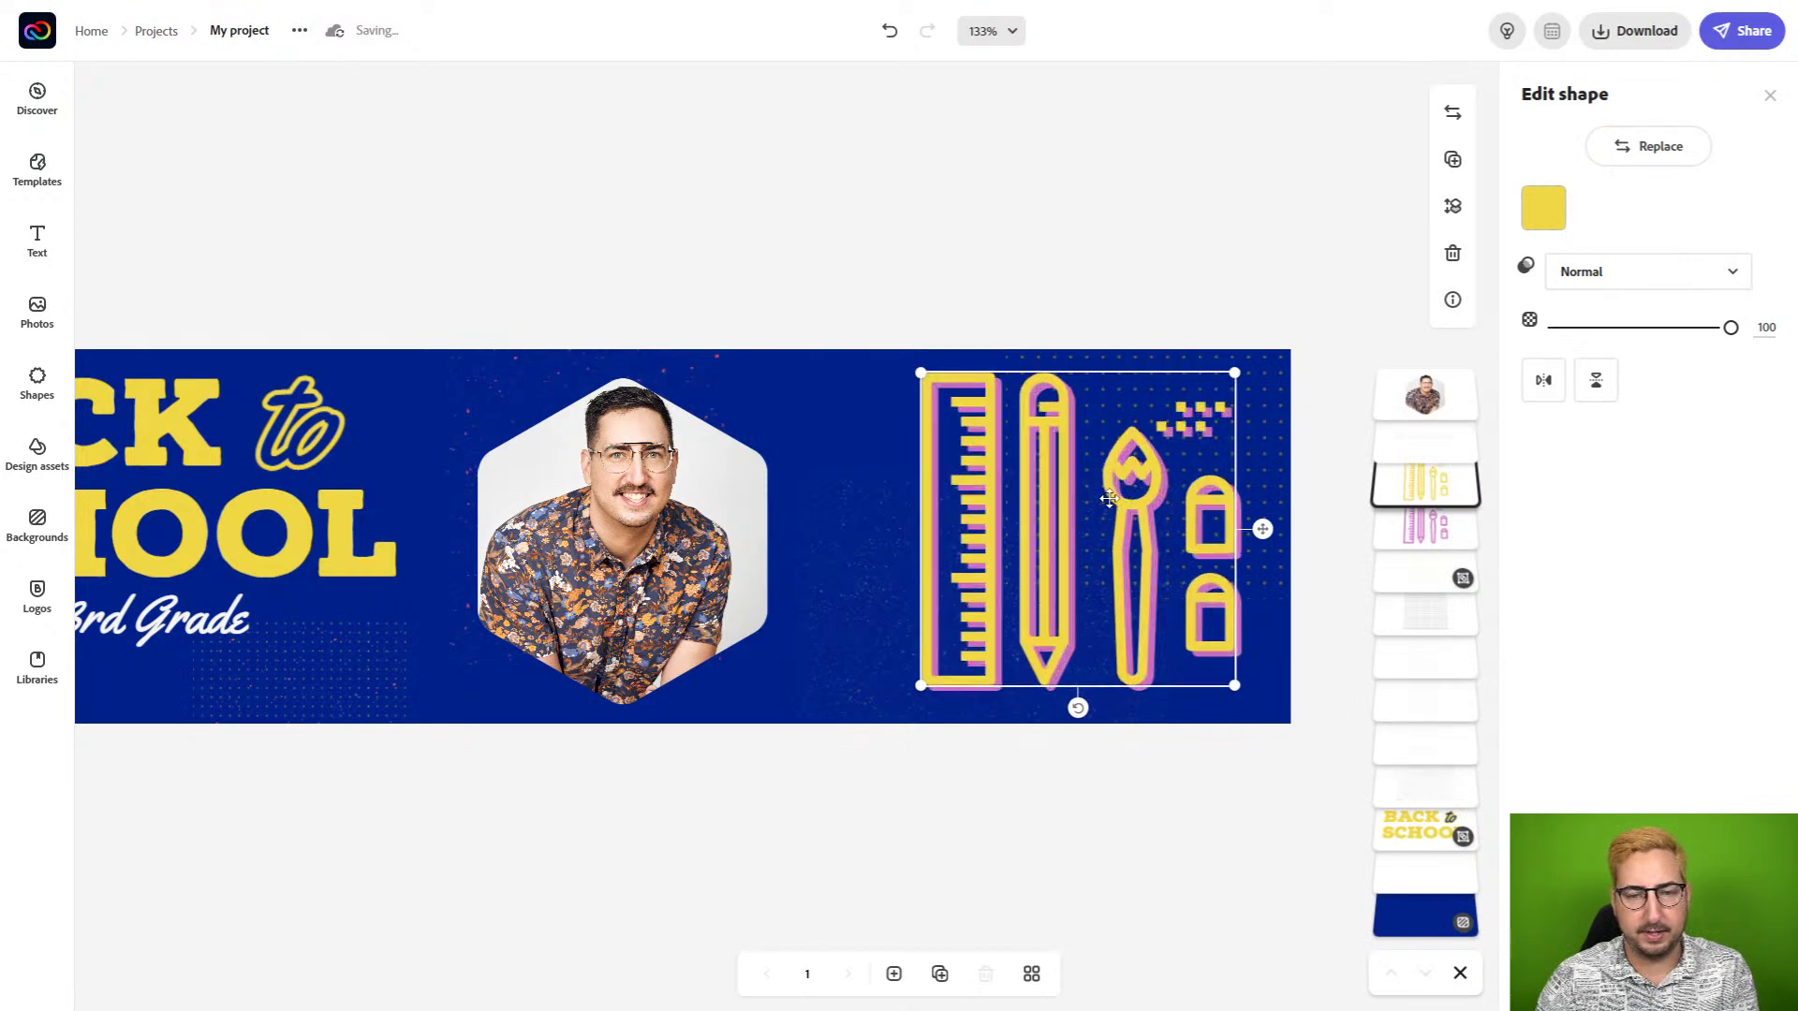
key(Down)
key(Right)
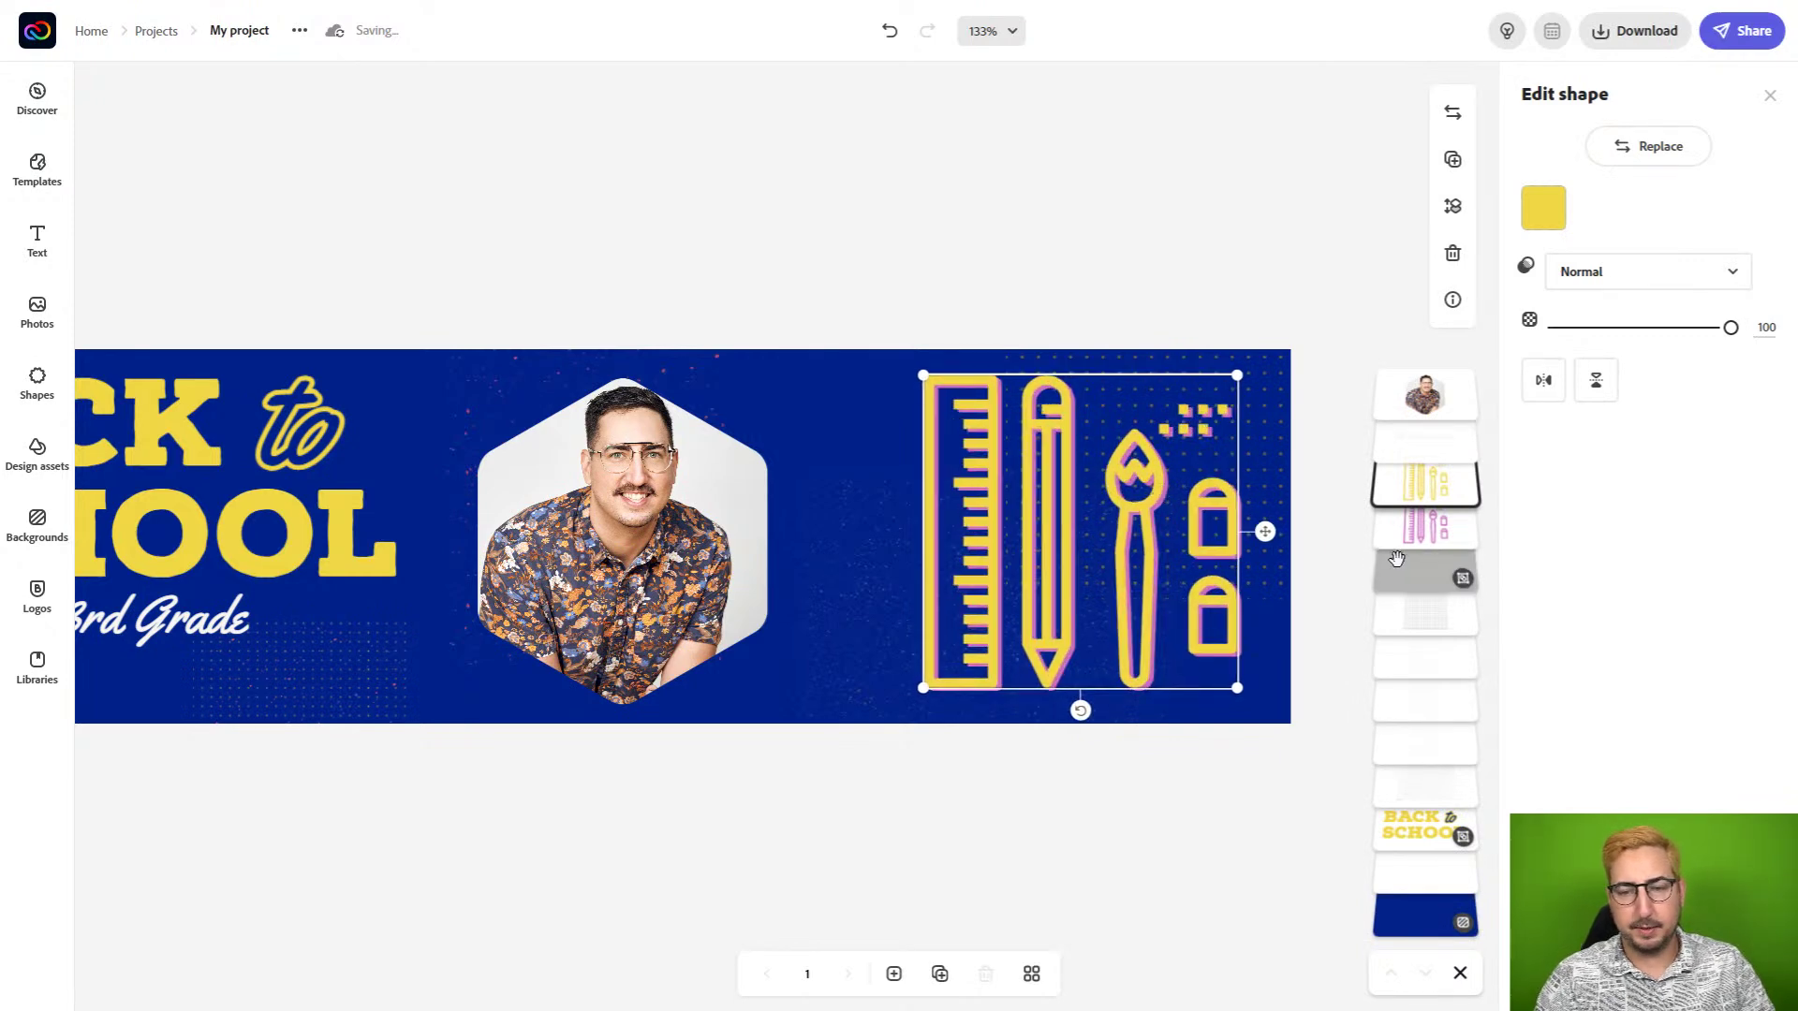
Group the yellow and pink school supplies layers together, then deselect the group and show the whole banner.
shift+click(969, 394)
click(1452, 113)
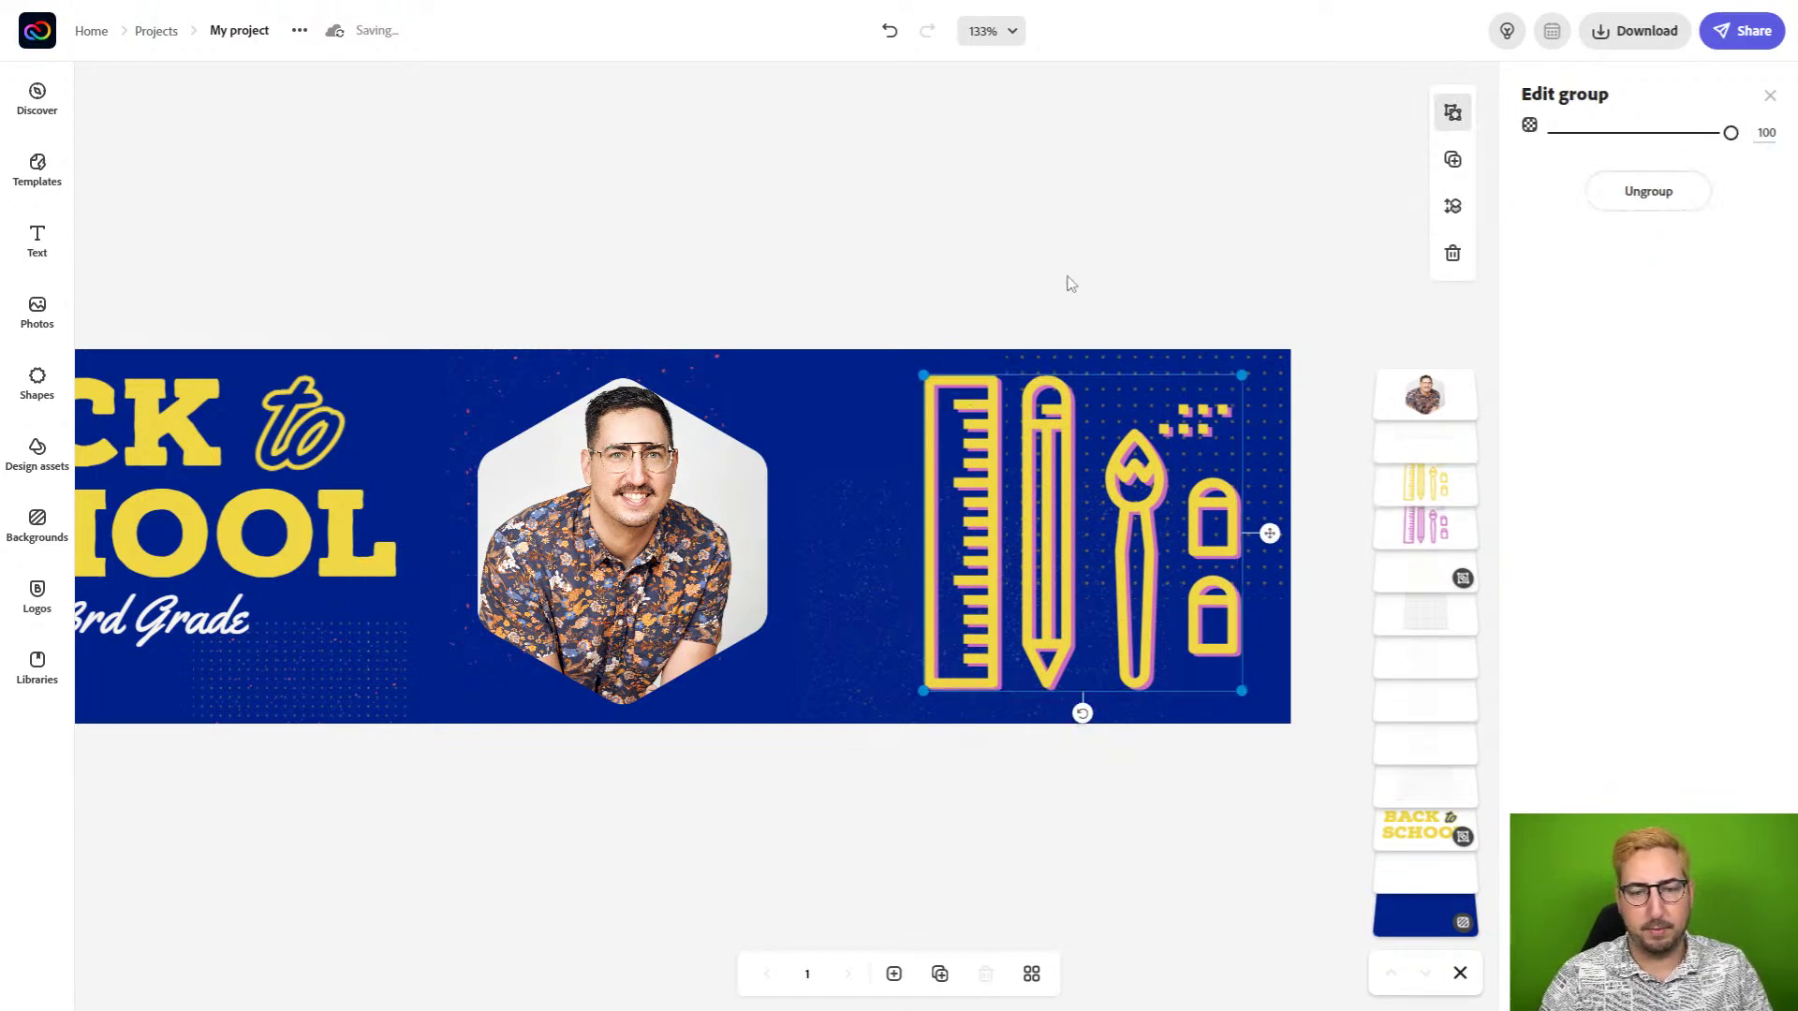
click(932, 261)
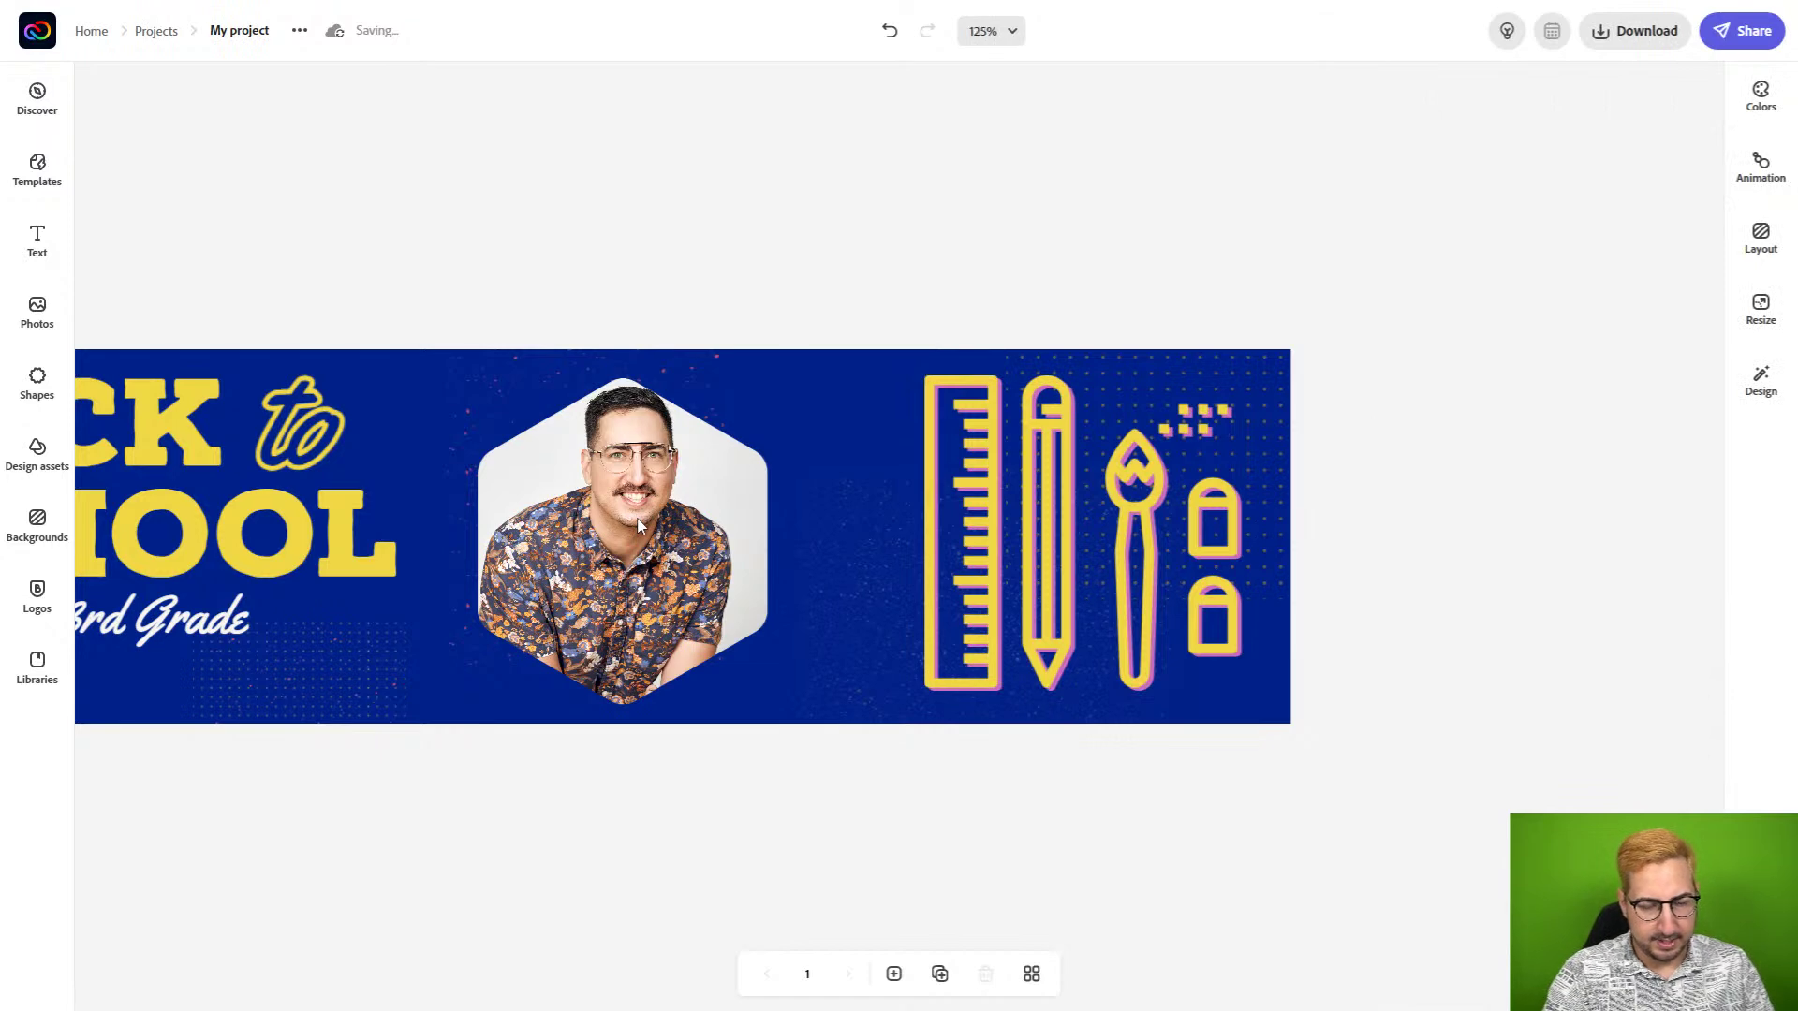
scroll(636, 525, down, 3)
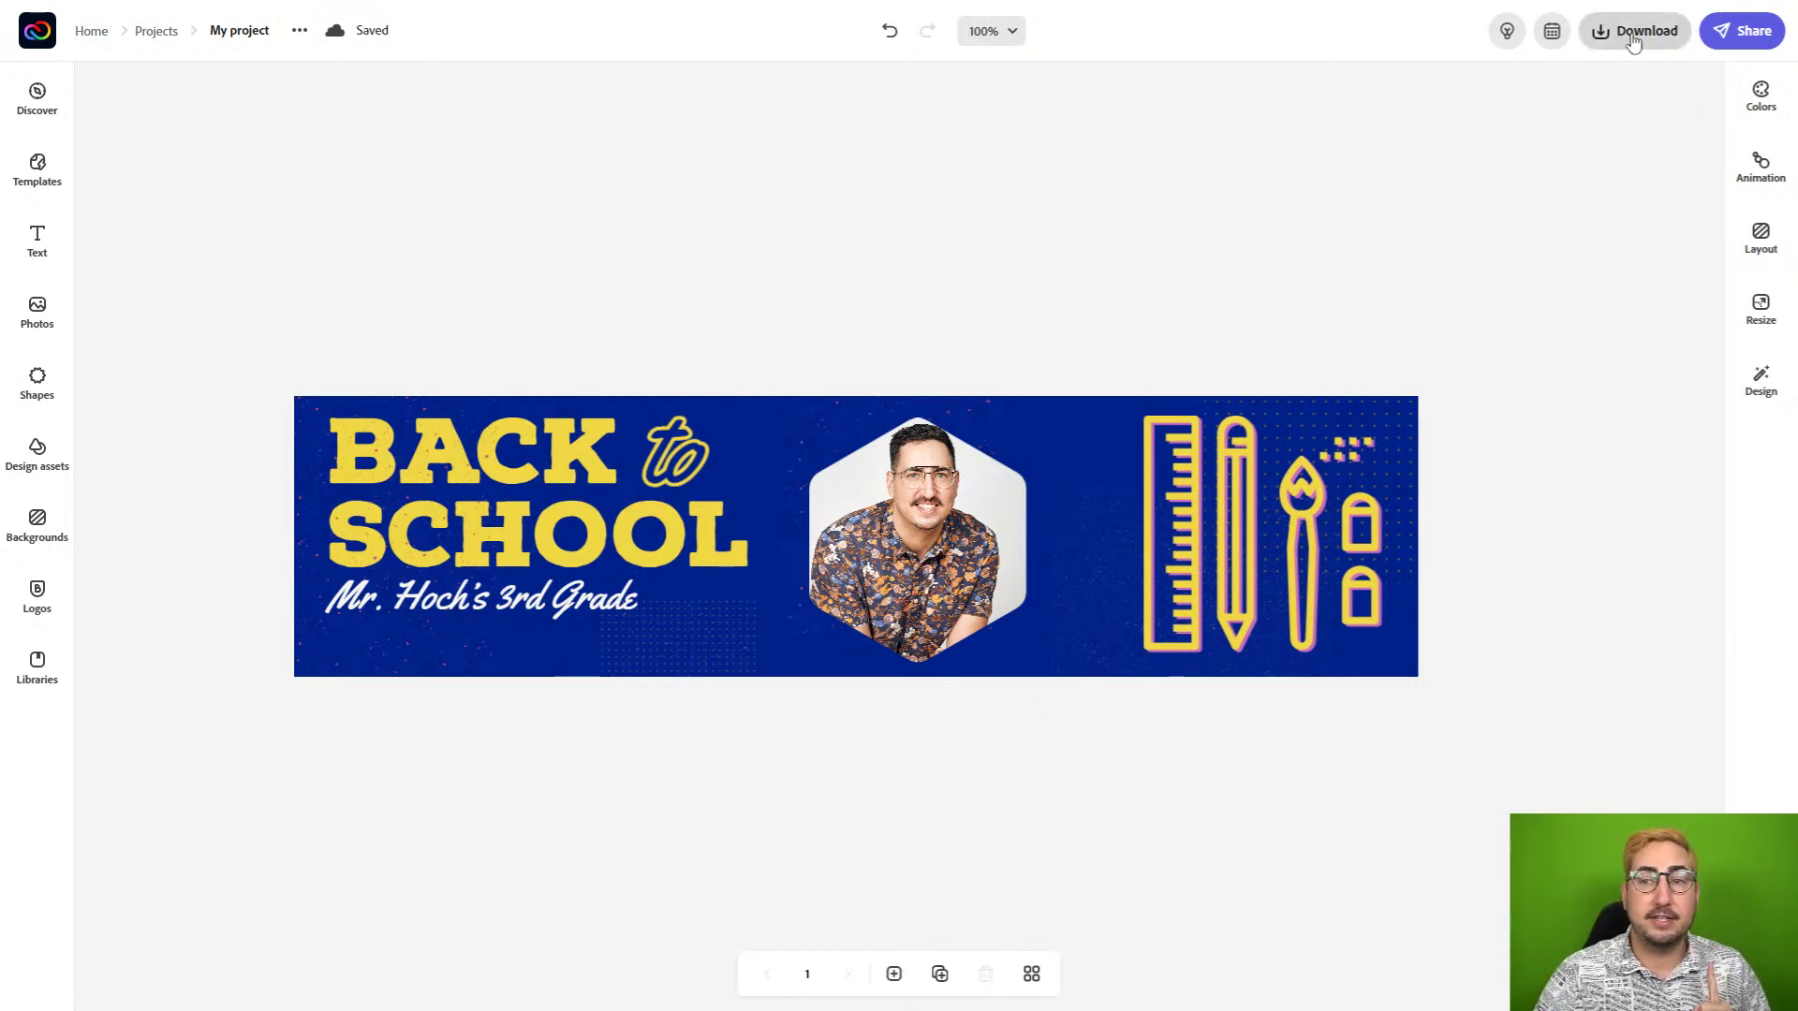
Review the sharing options and the available download file types for the banner without exporting it.
click(1743, 34)
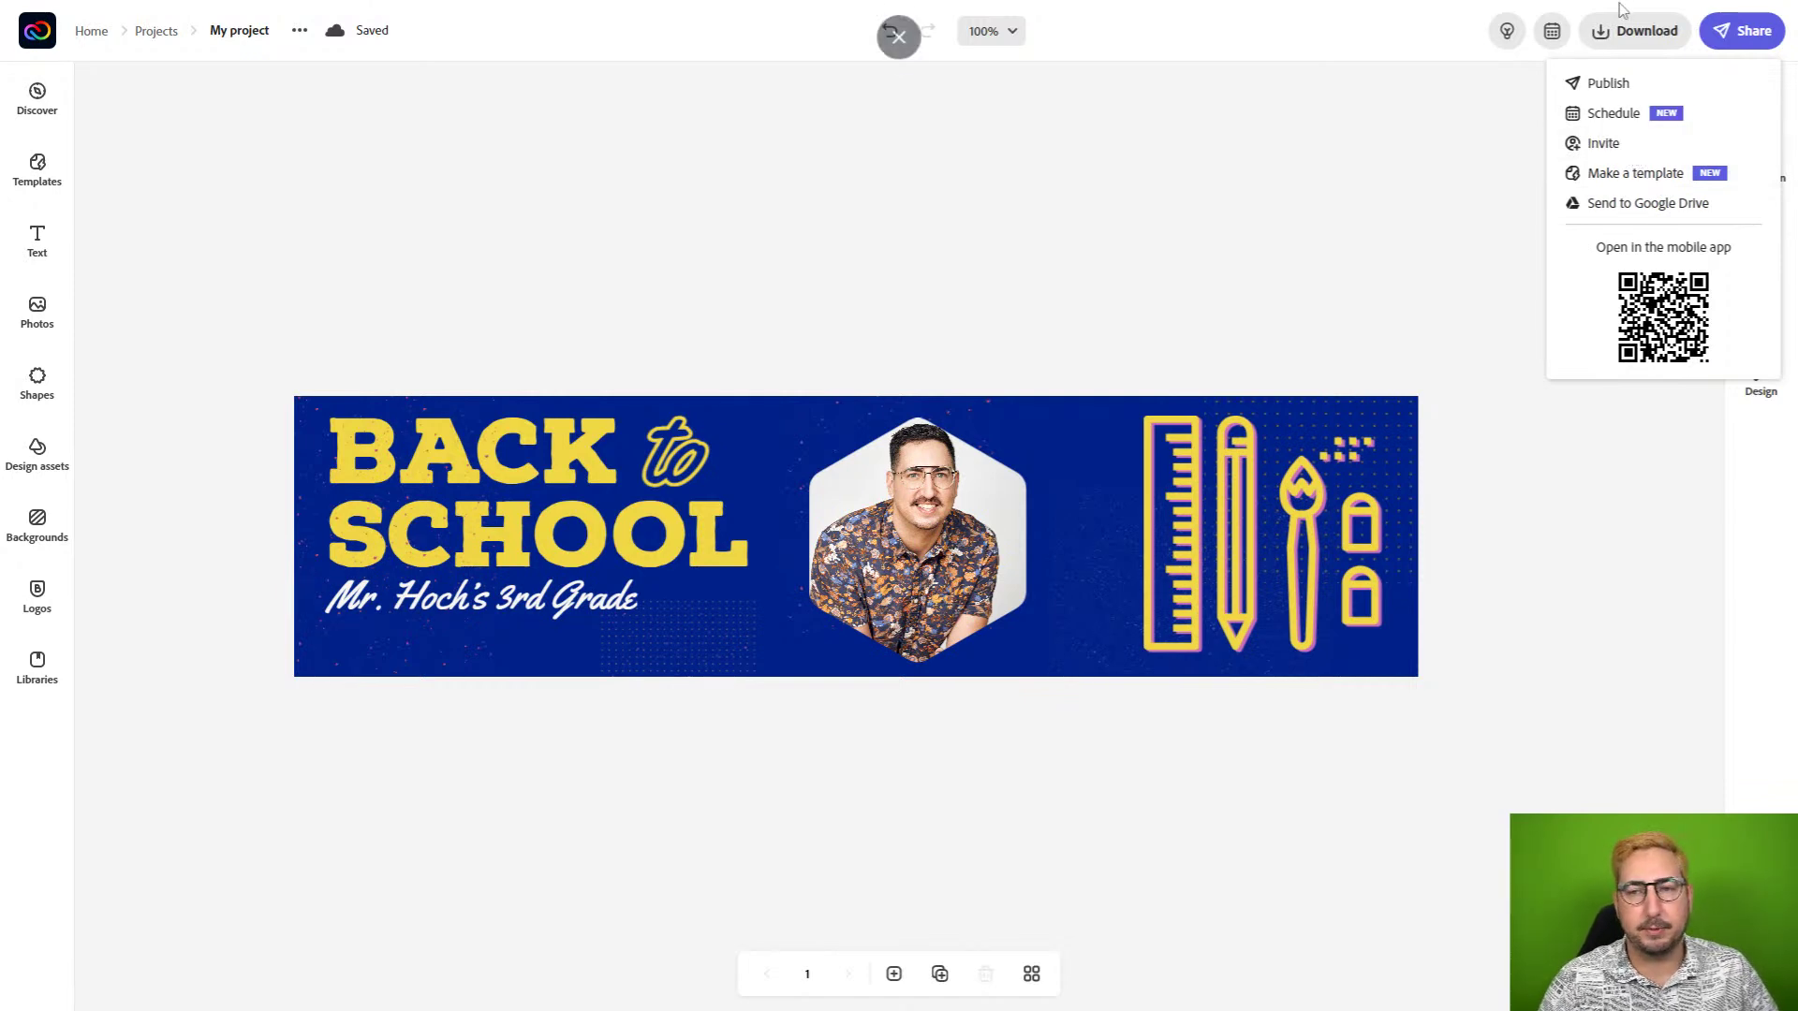
click(1602, 34)
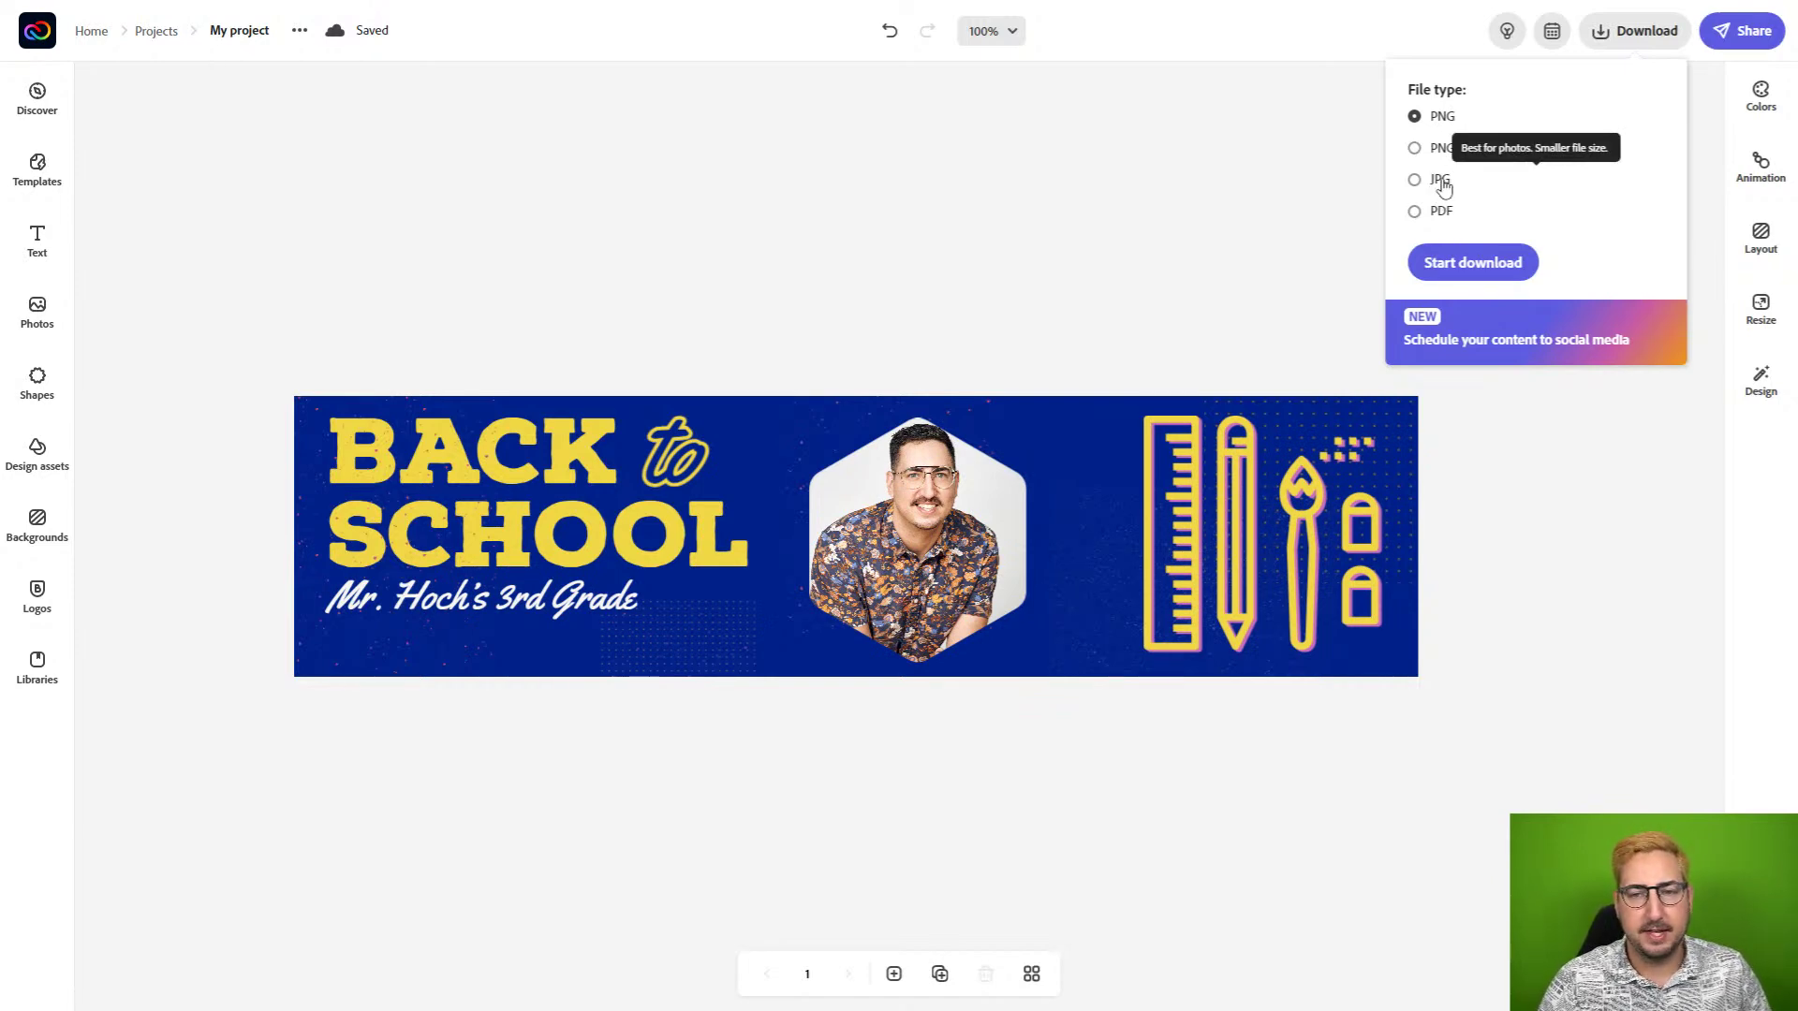
click(1094, 277)
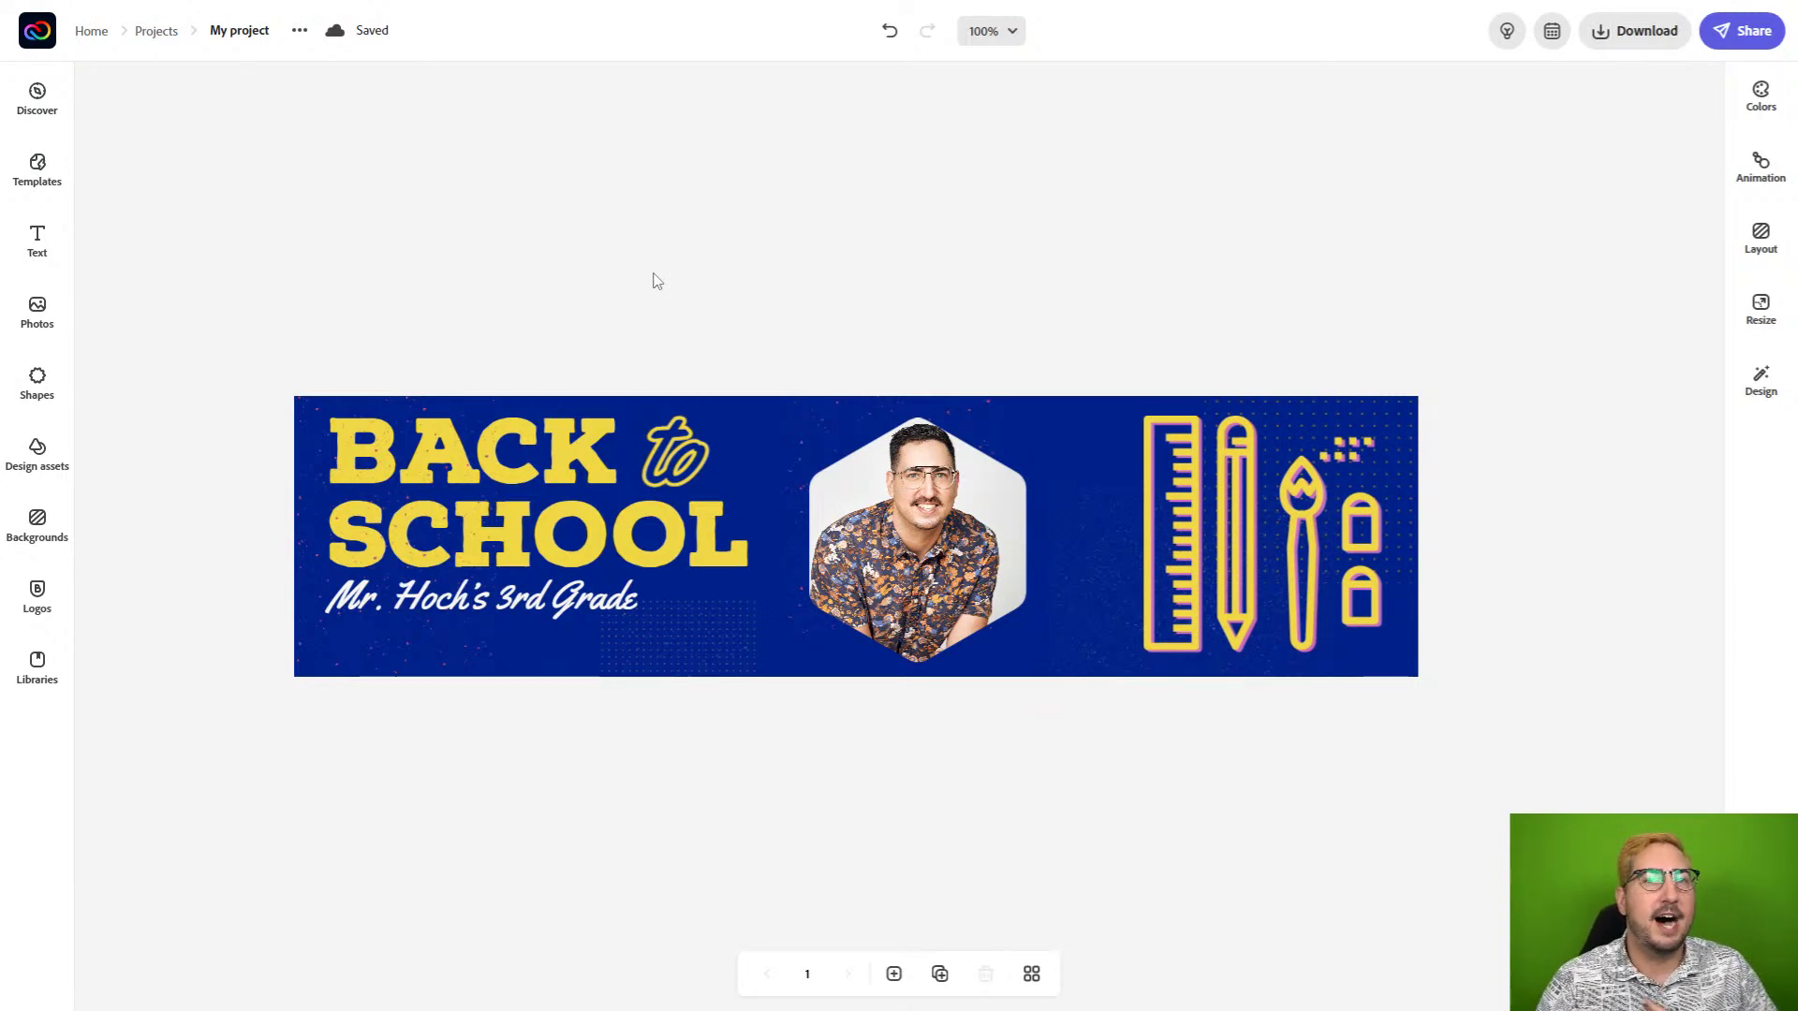
Create a new blank project in the Instagram landscape social post size, 1080 x 566.
click(37, 45)
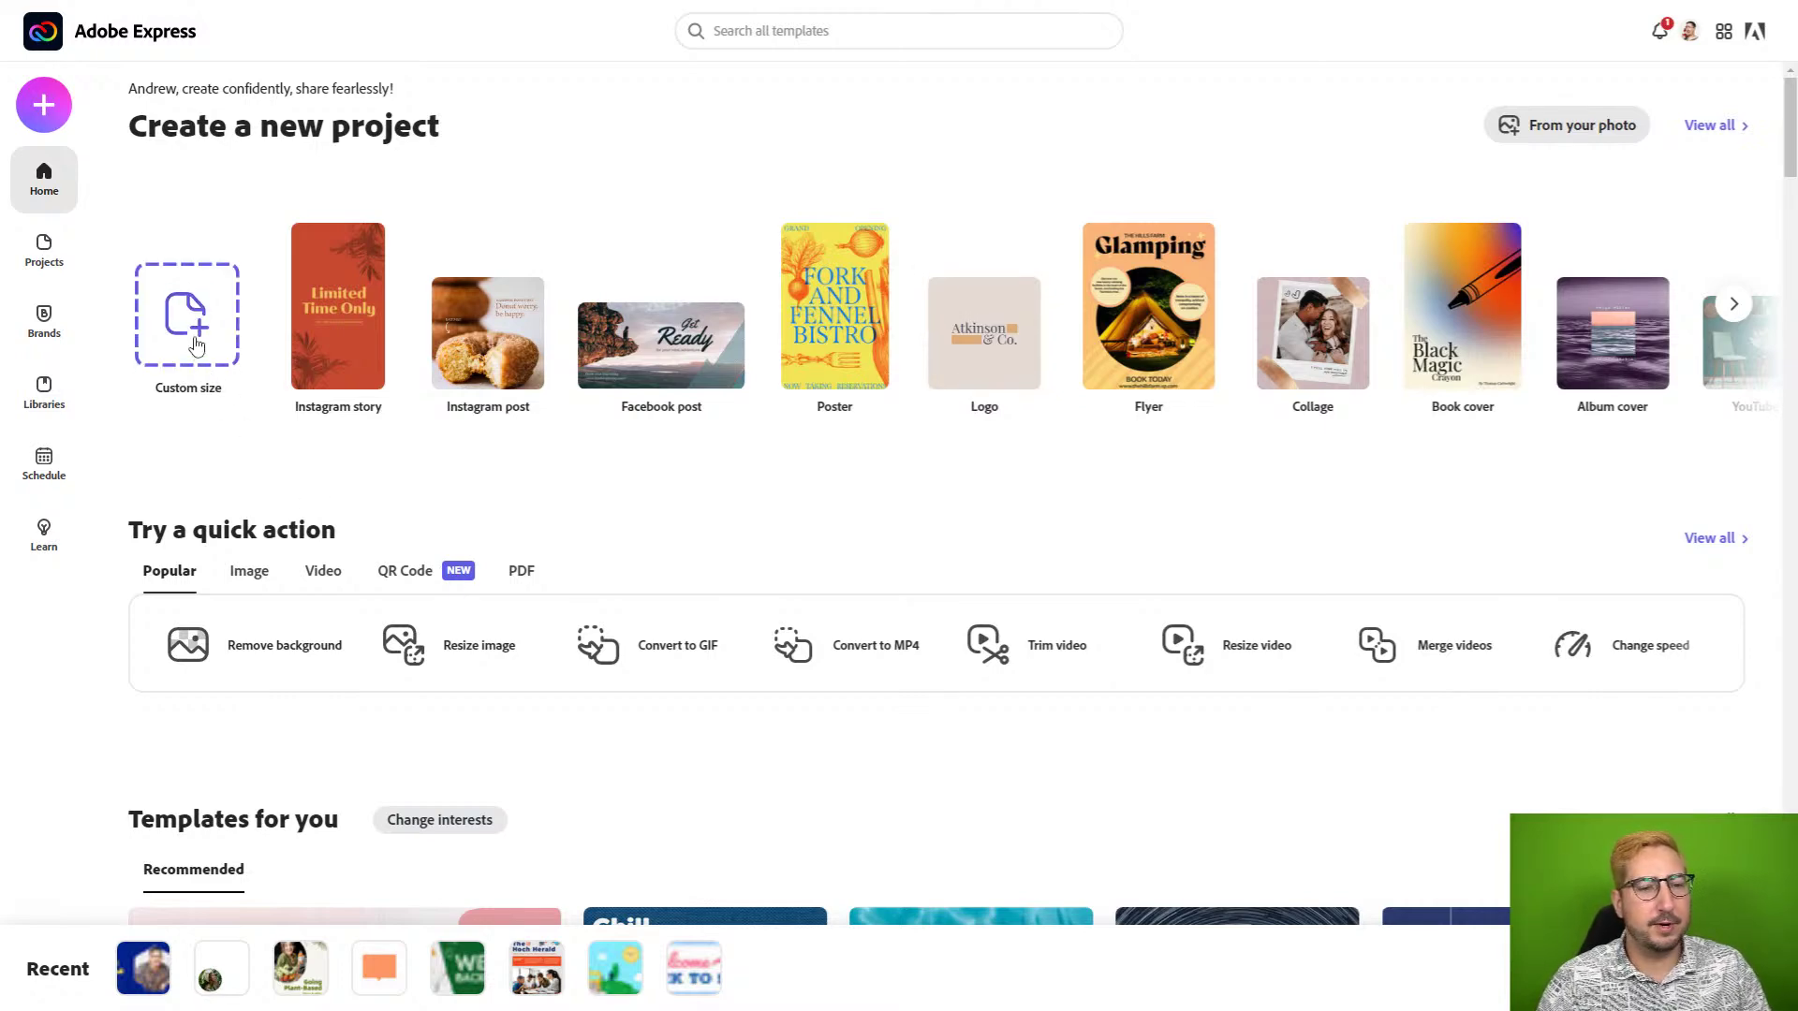
click(196, 346)
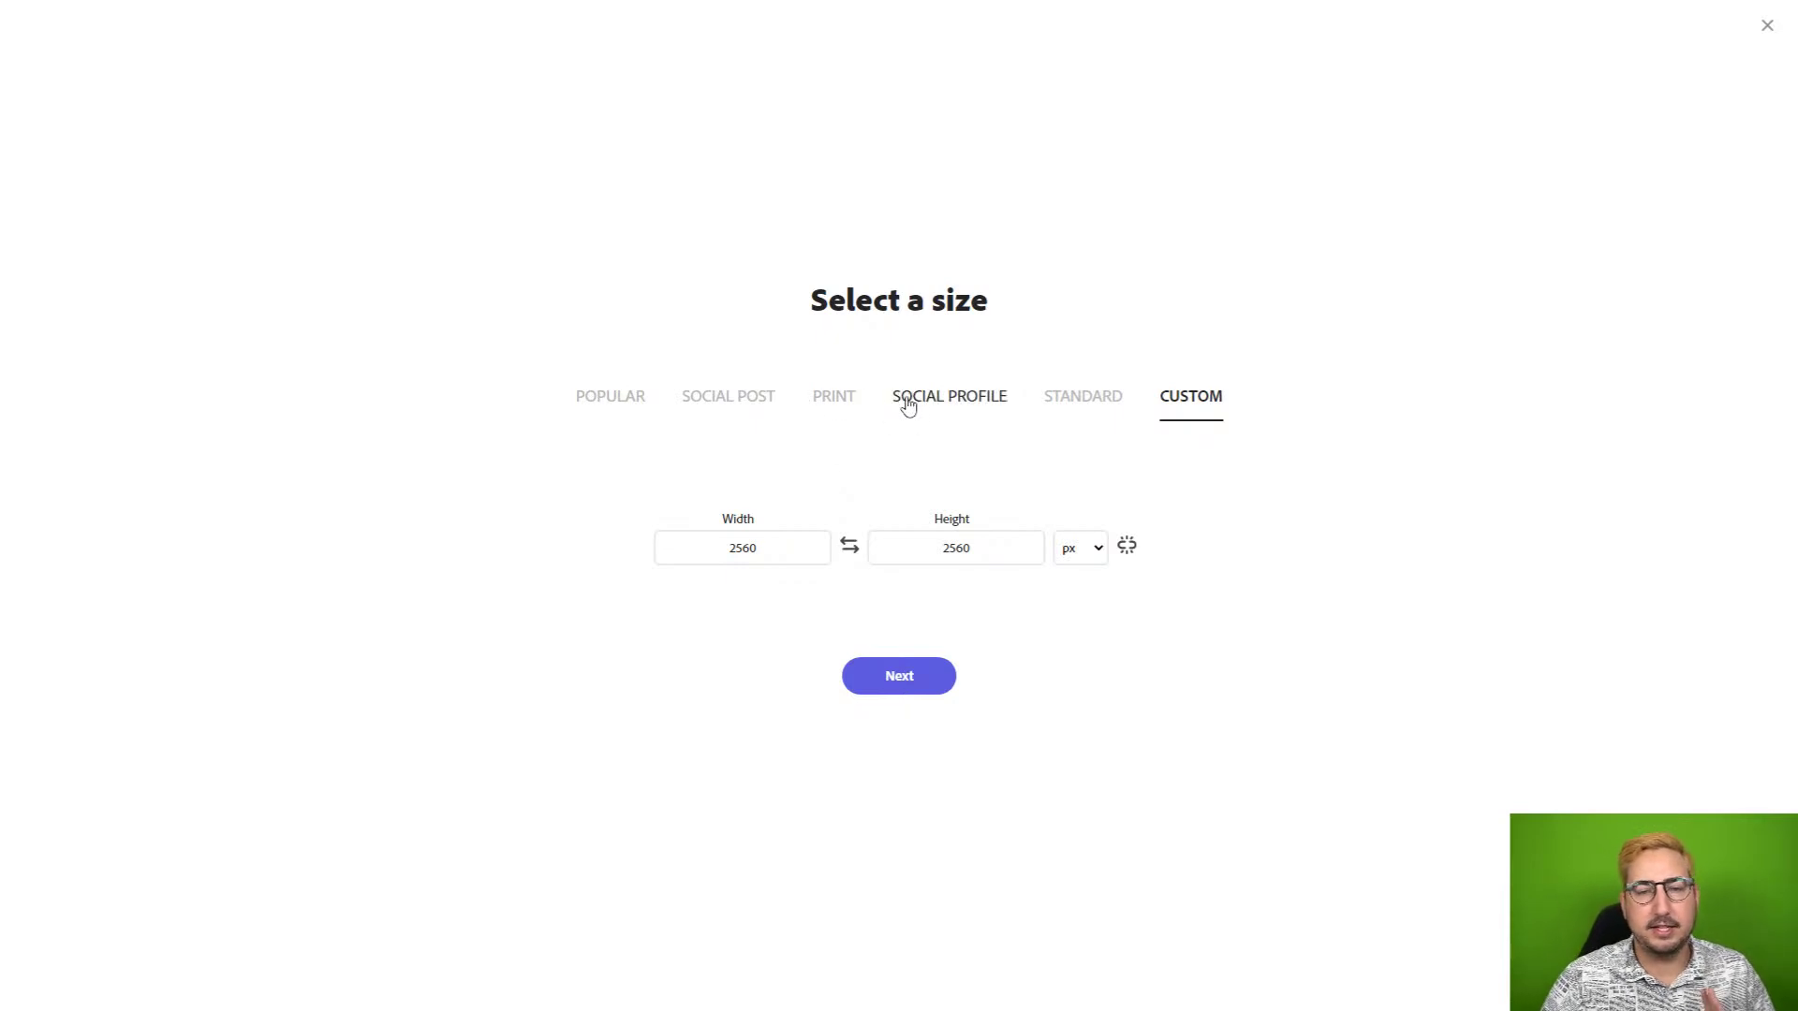
click(730, 408)
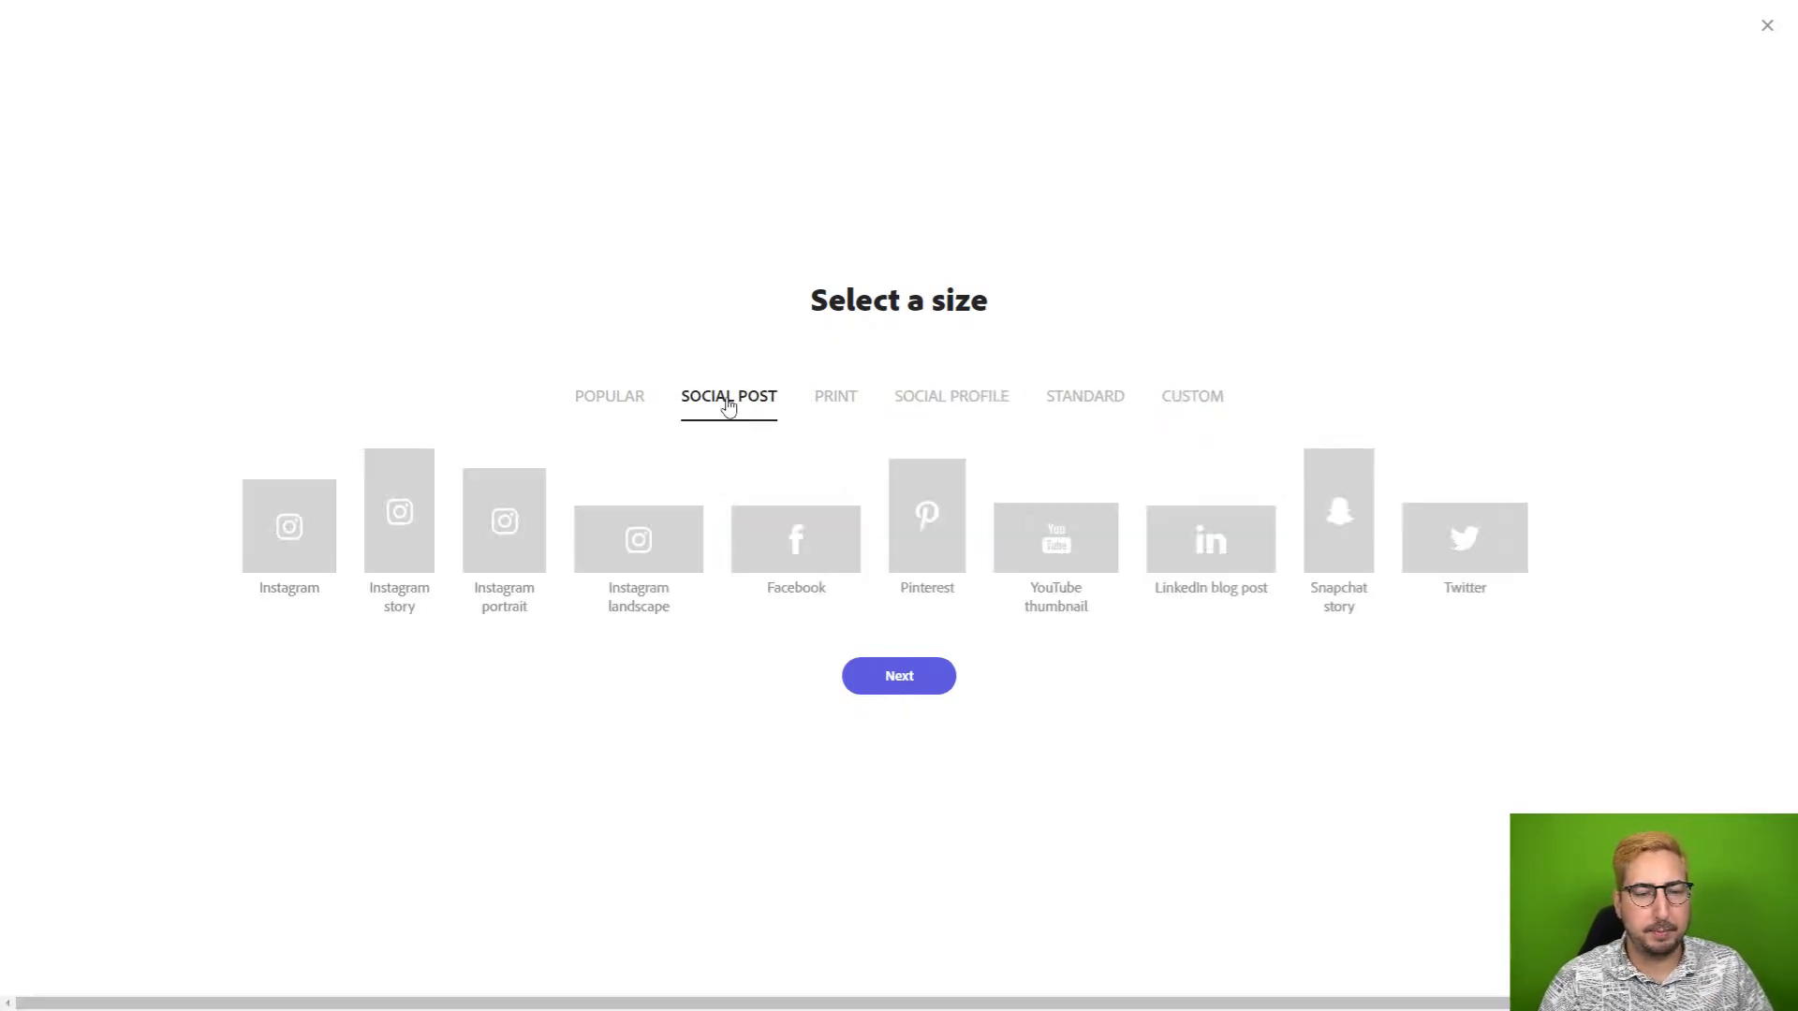
click(636, 548)
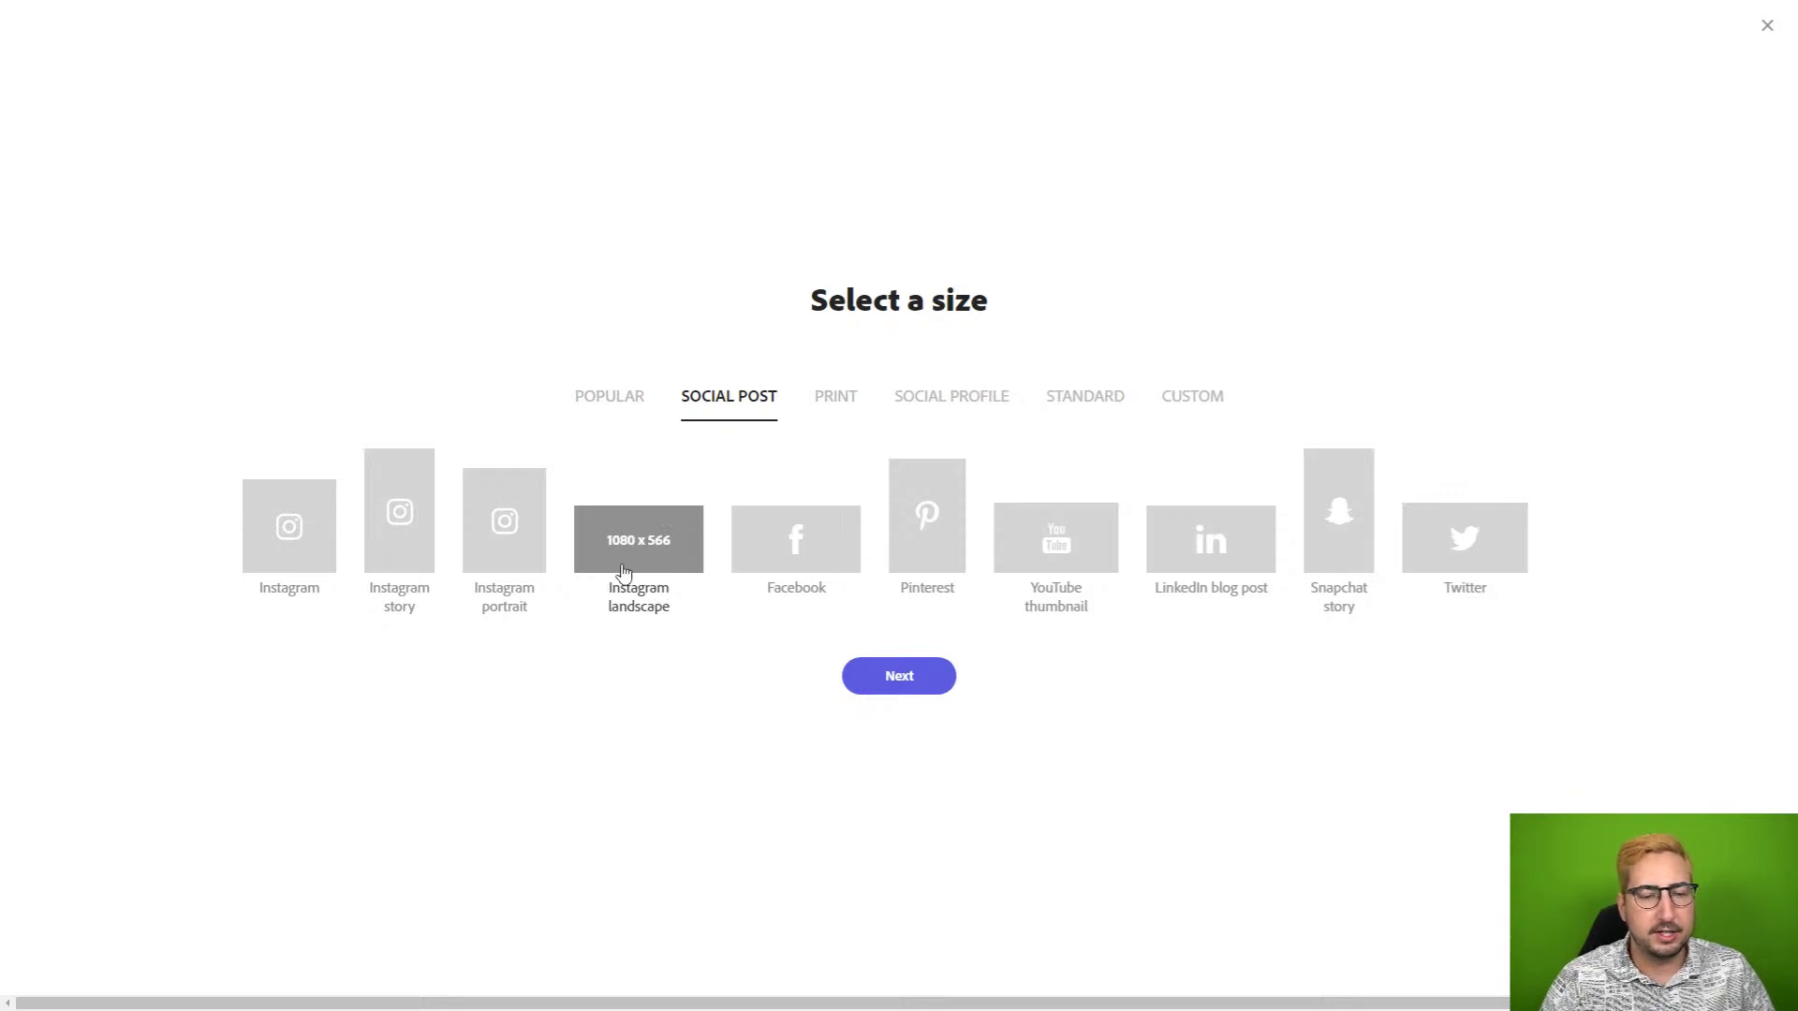
click(922, 680)
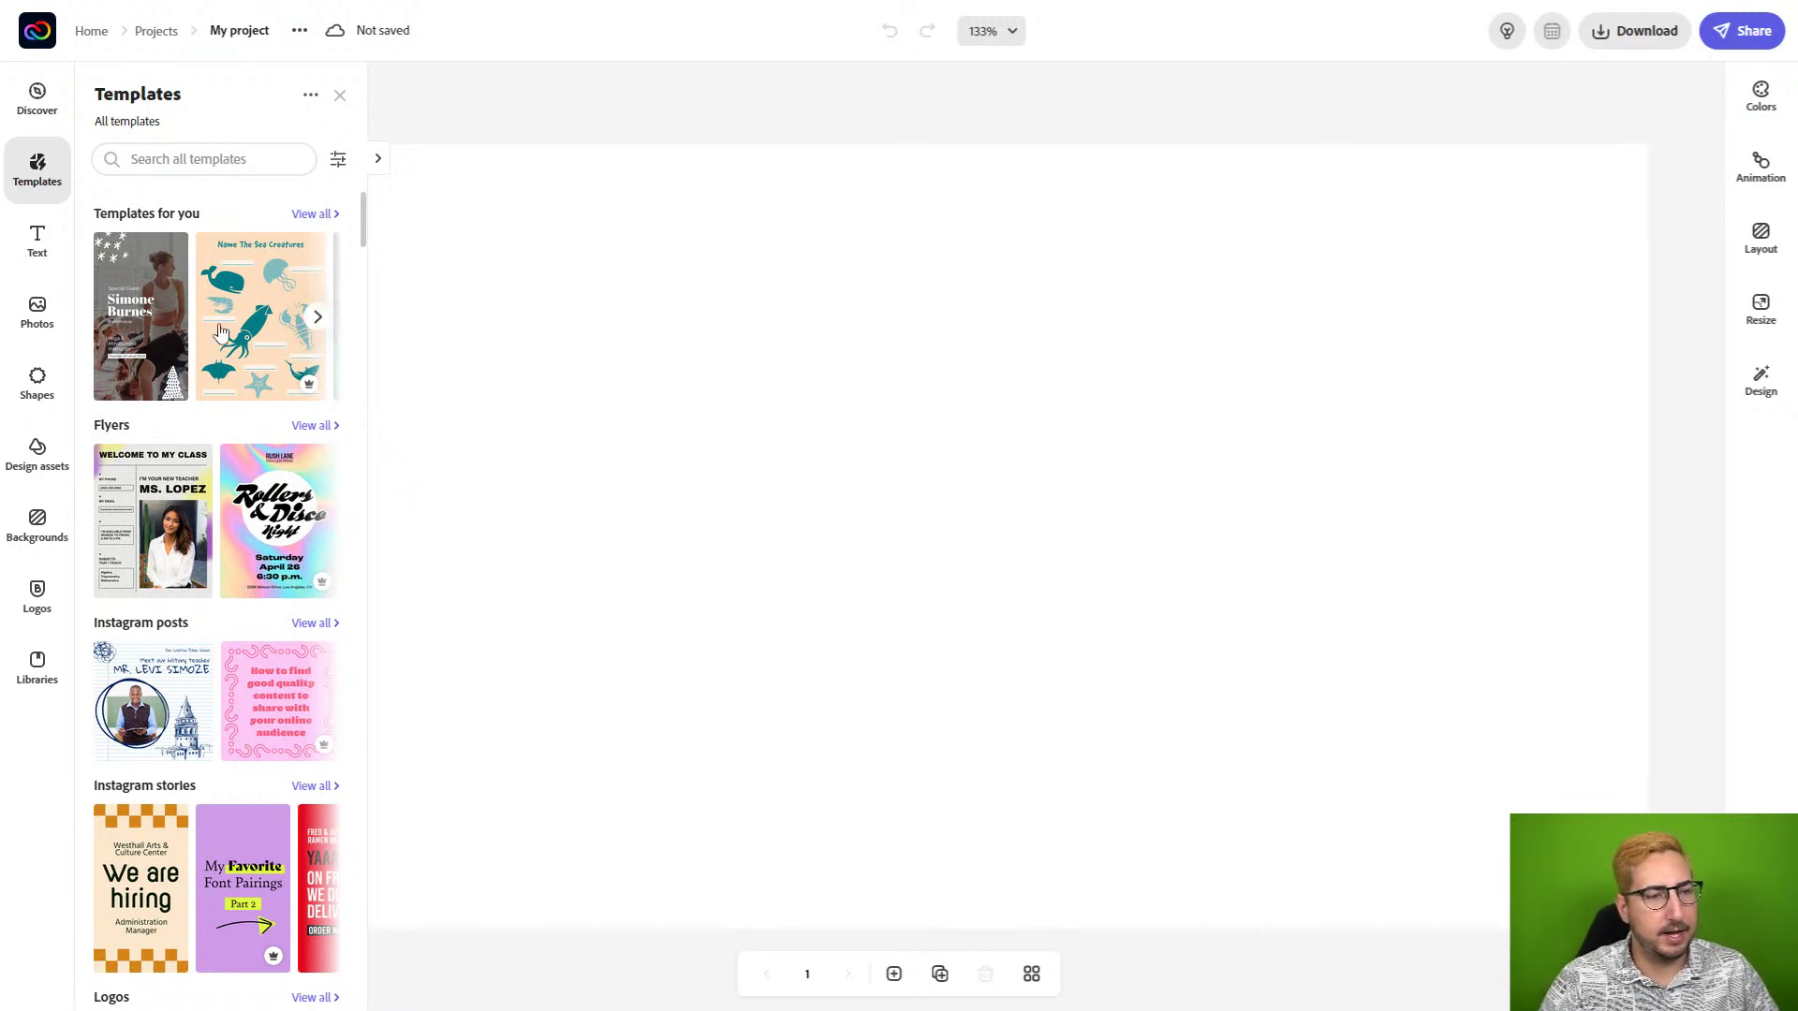
Search the stock photos for "space" and add the purple Milky Way starfield photo to the page.
click(33, 329)
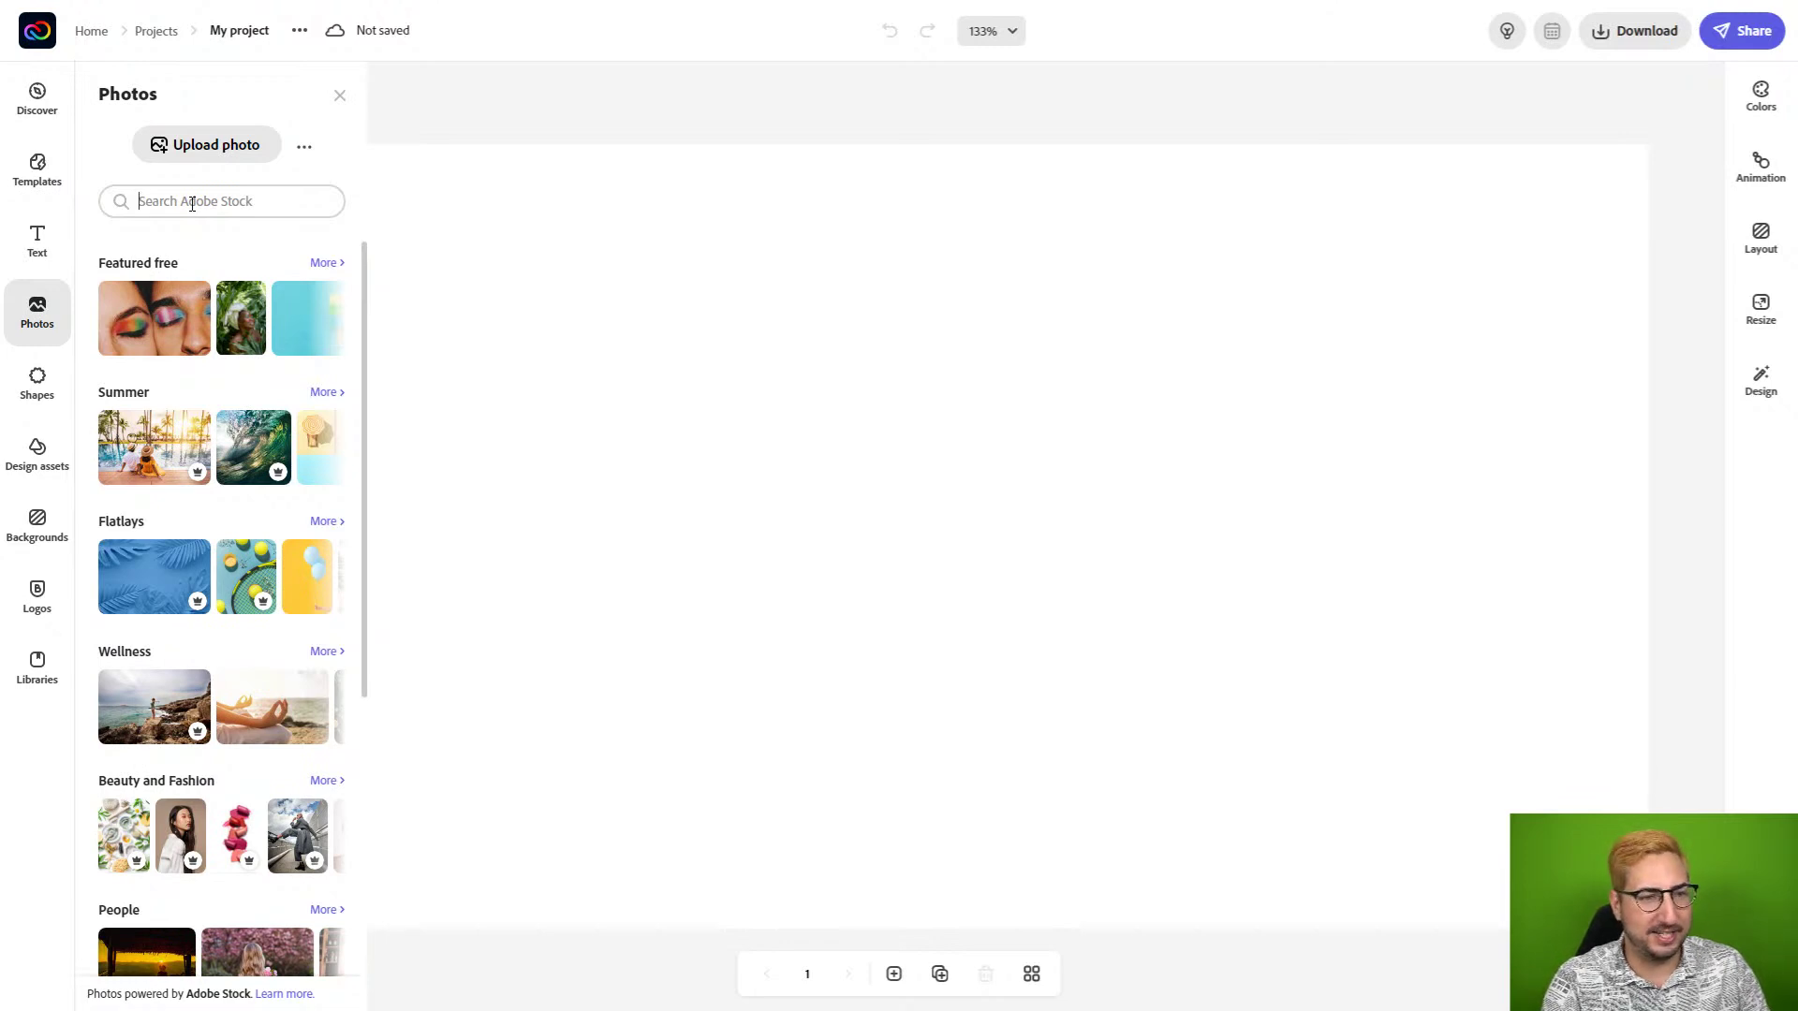
text(space)
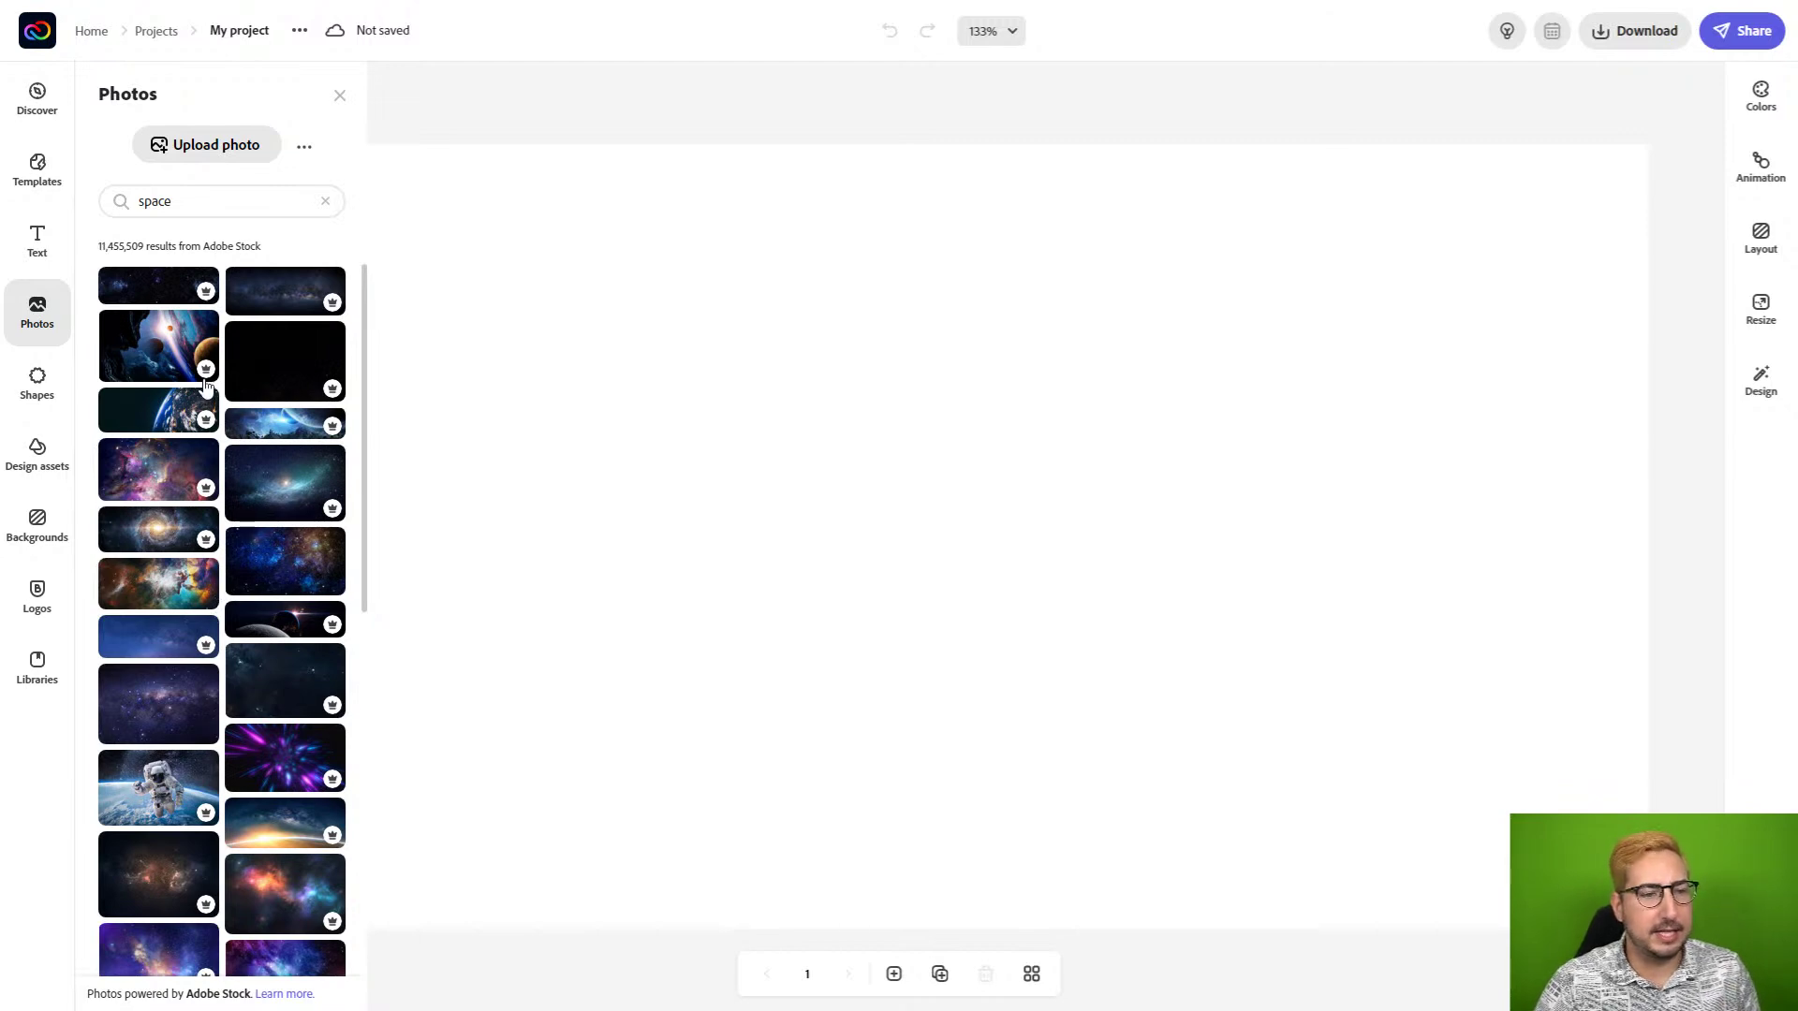
mouse_move(207, 382)
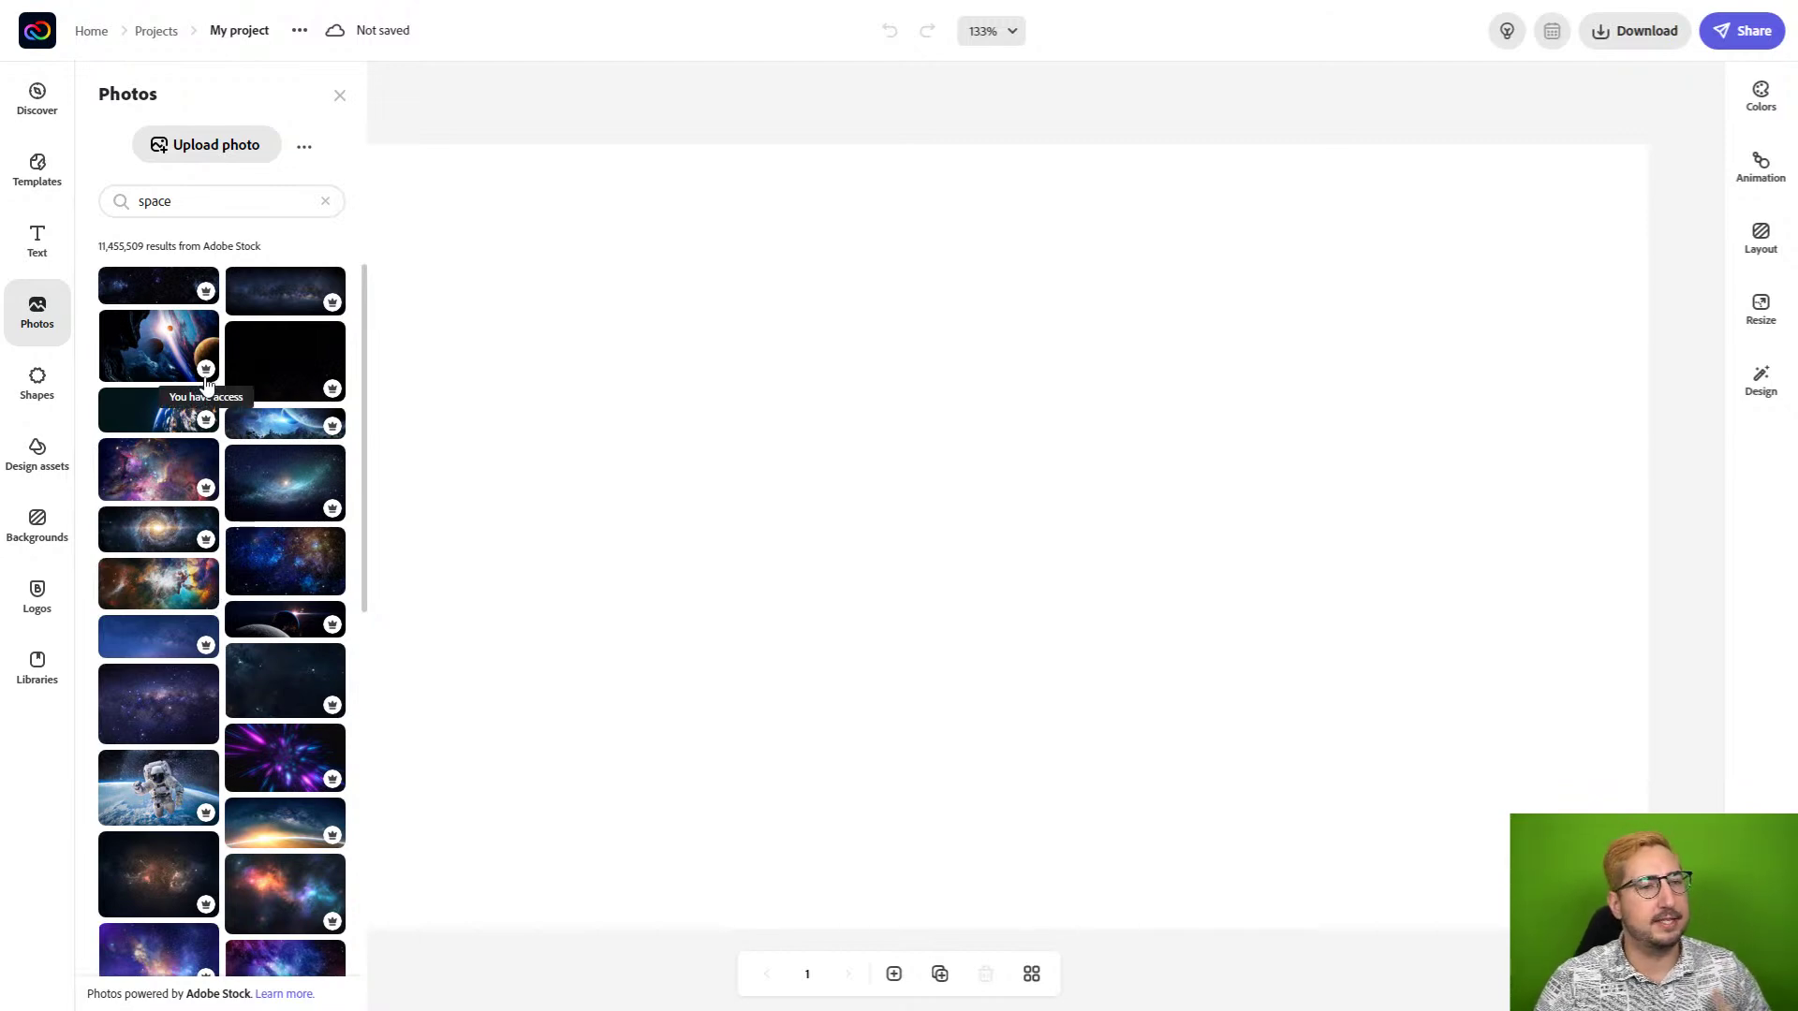
click(176, 726)
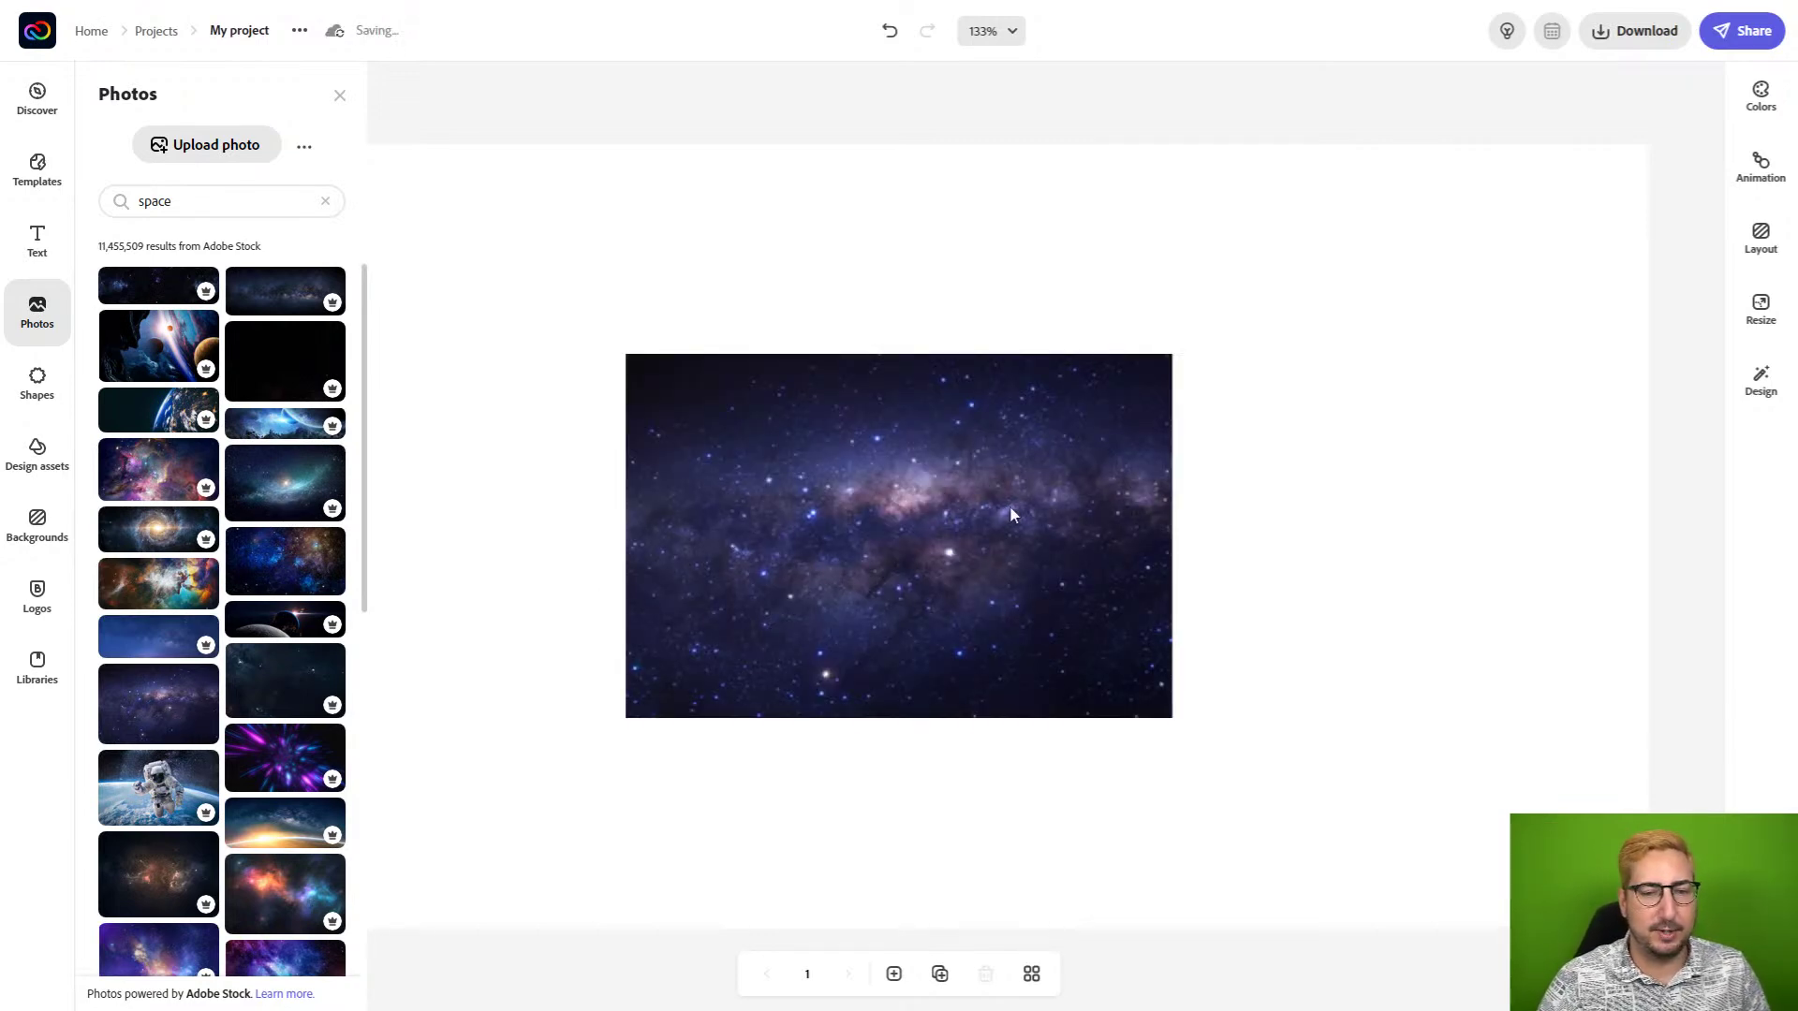
Turn the placed starfield photo into the page background so it fills the whole canvas.
click(924, 451)
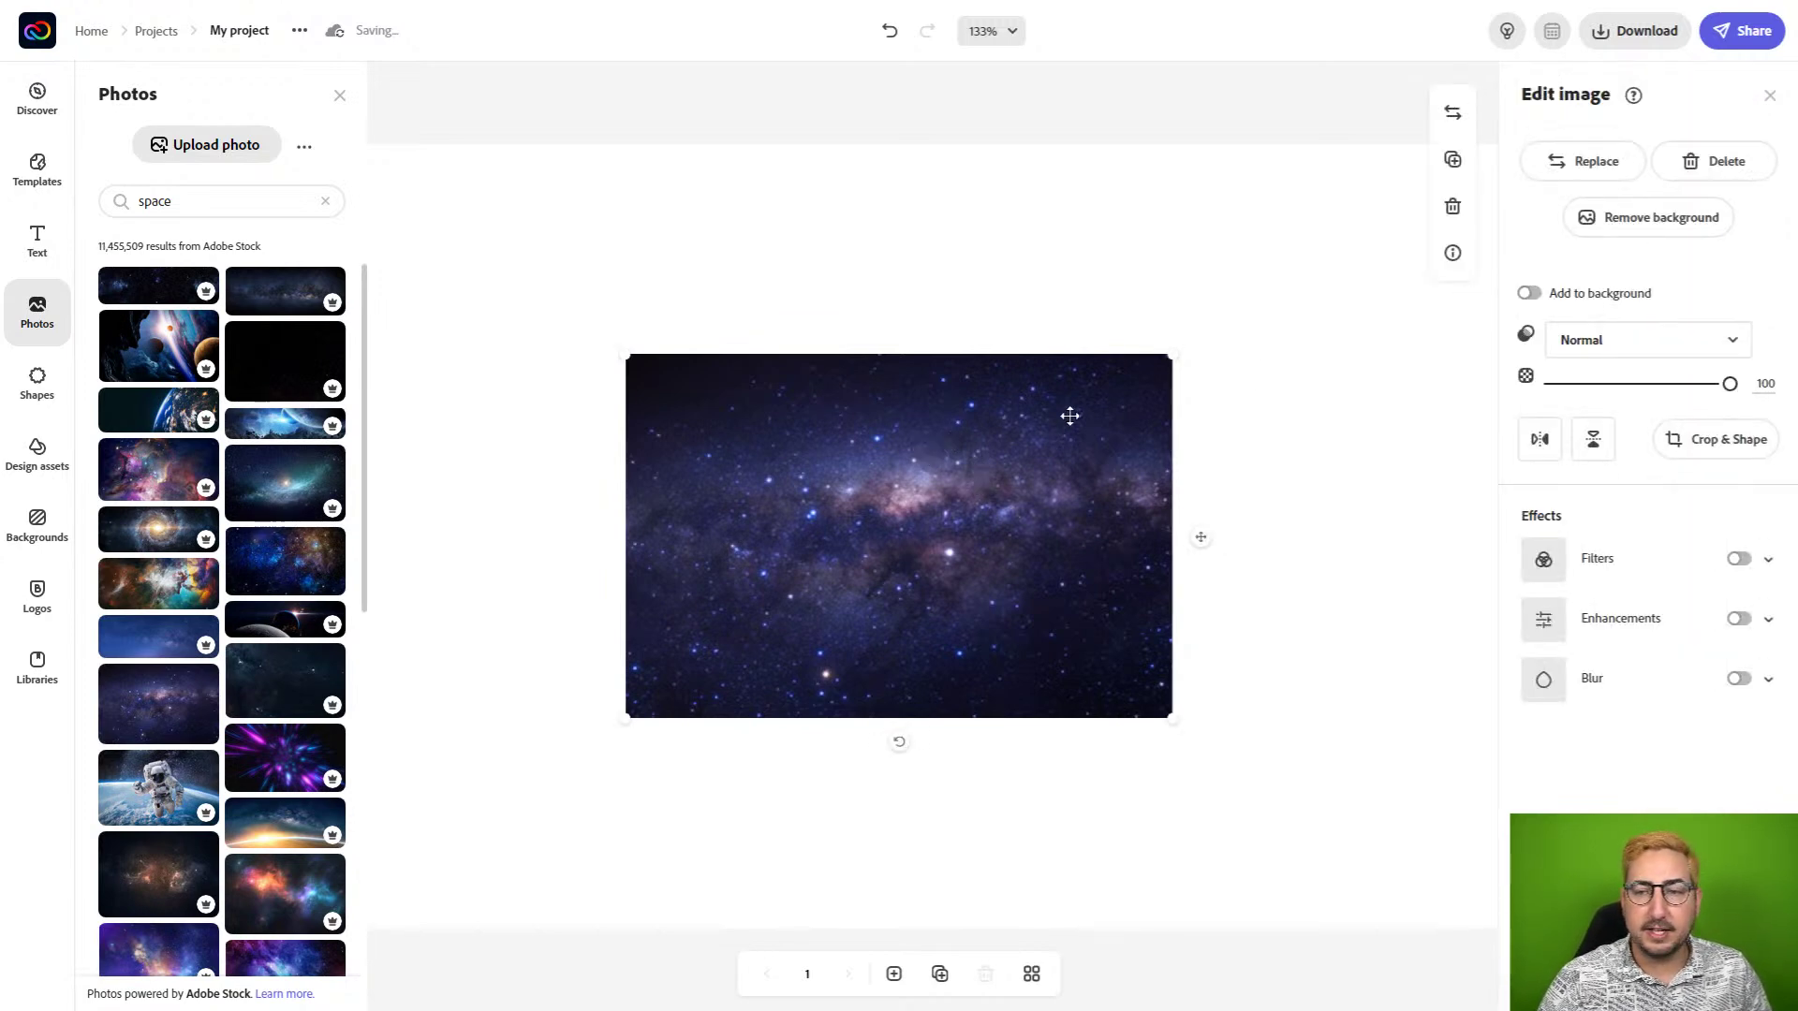
click(1529, 294)
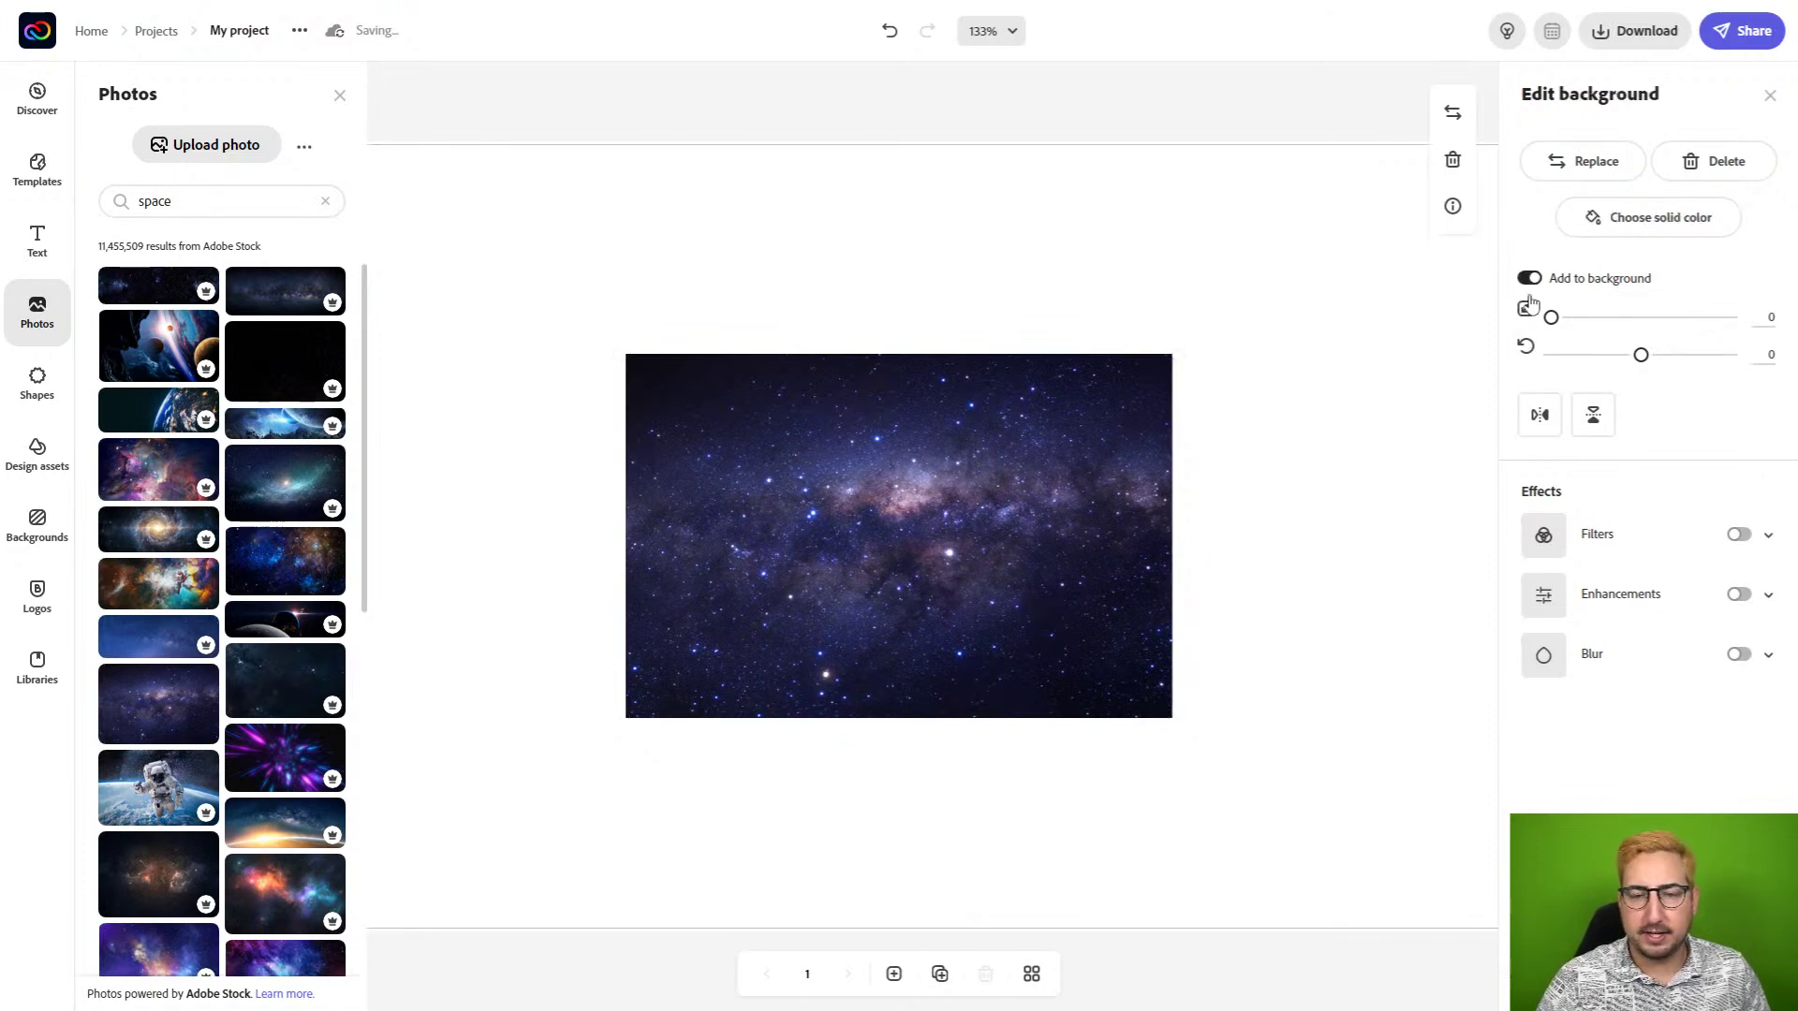
click(800, 114)
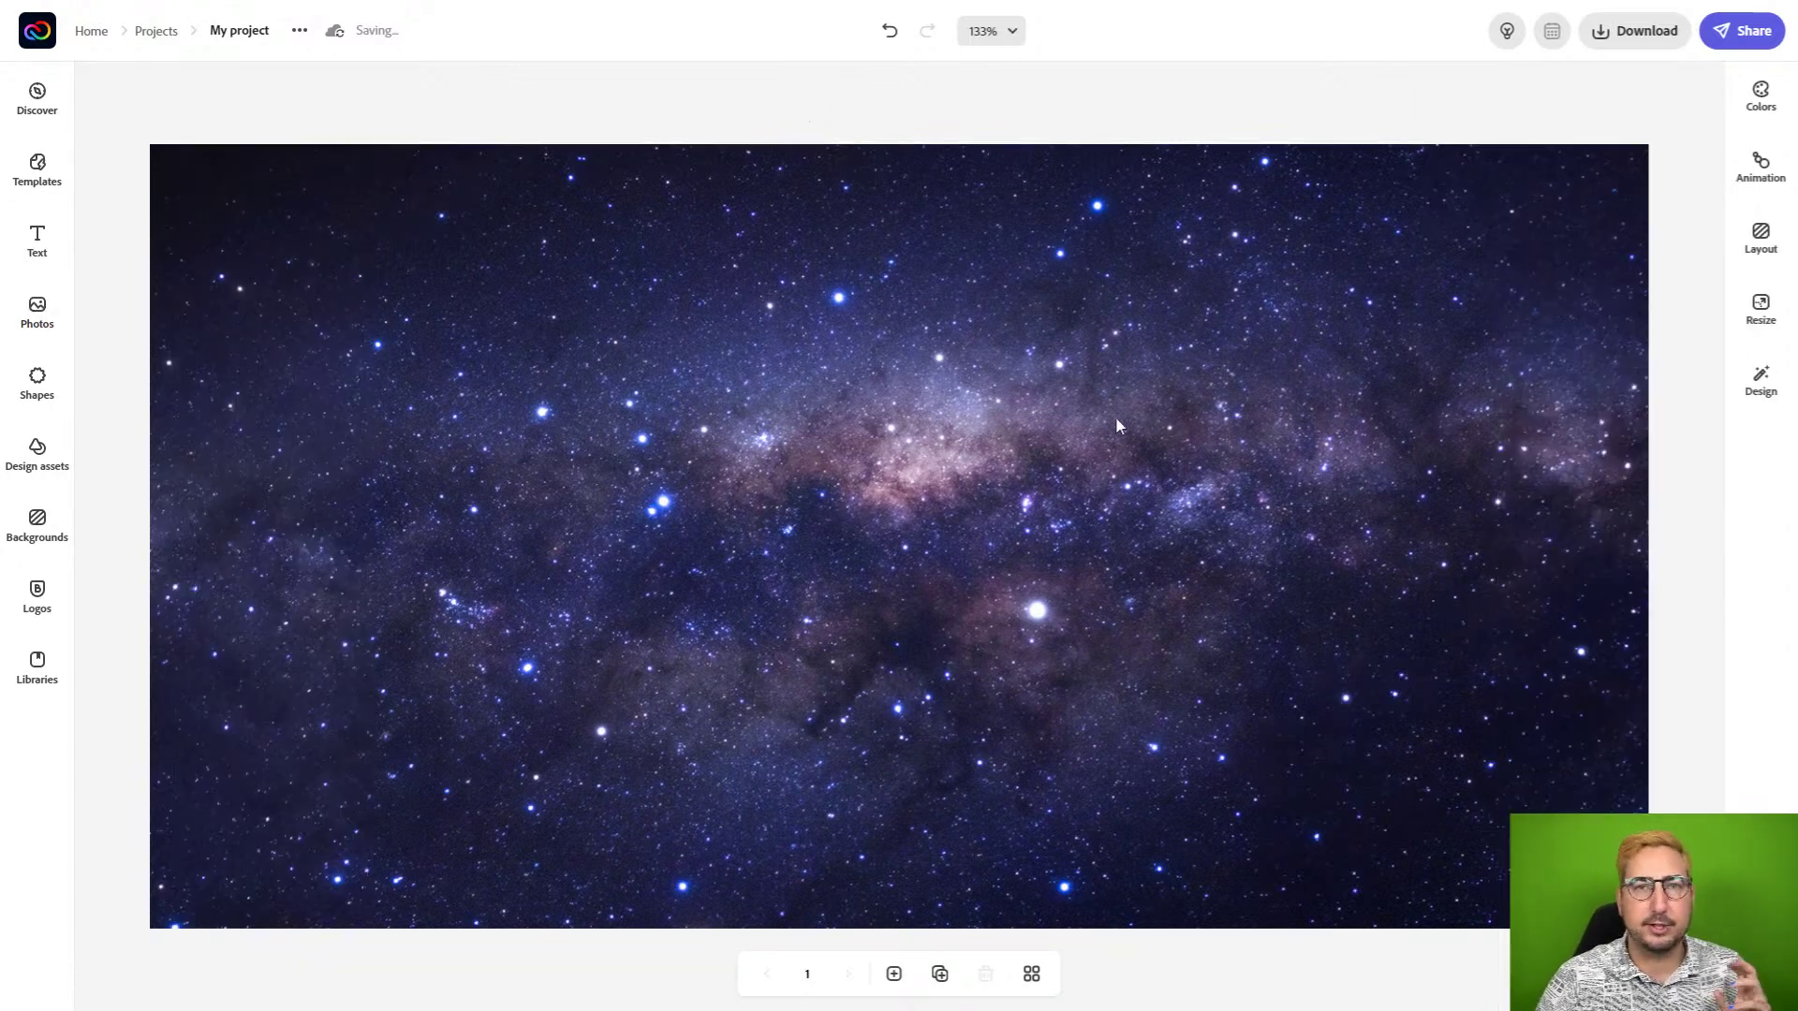
Try out filters such as Grayscale, Darken, Matte and Contrast on the starfield background and apply Lighten.
click(1086, 434)
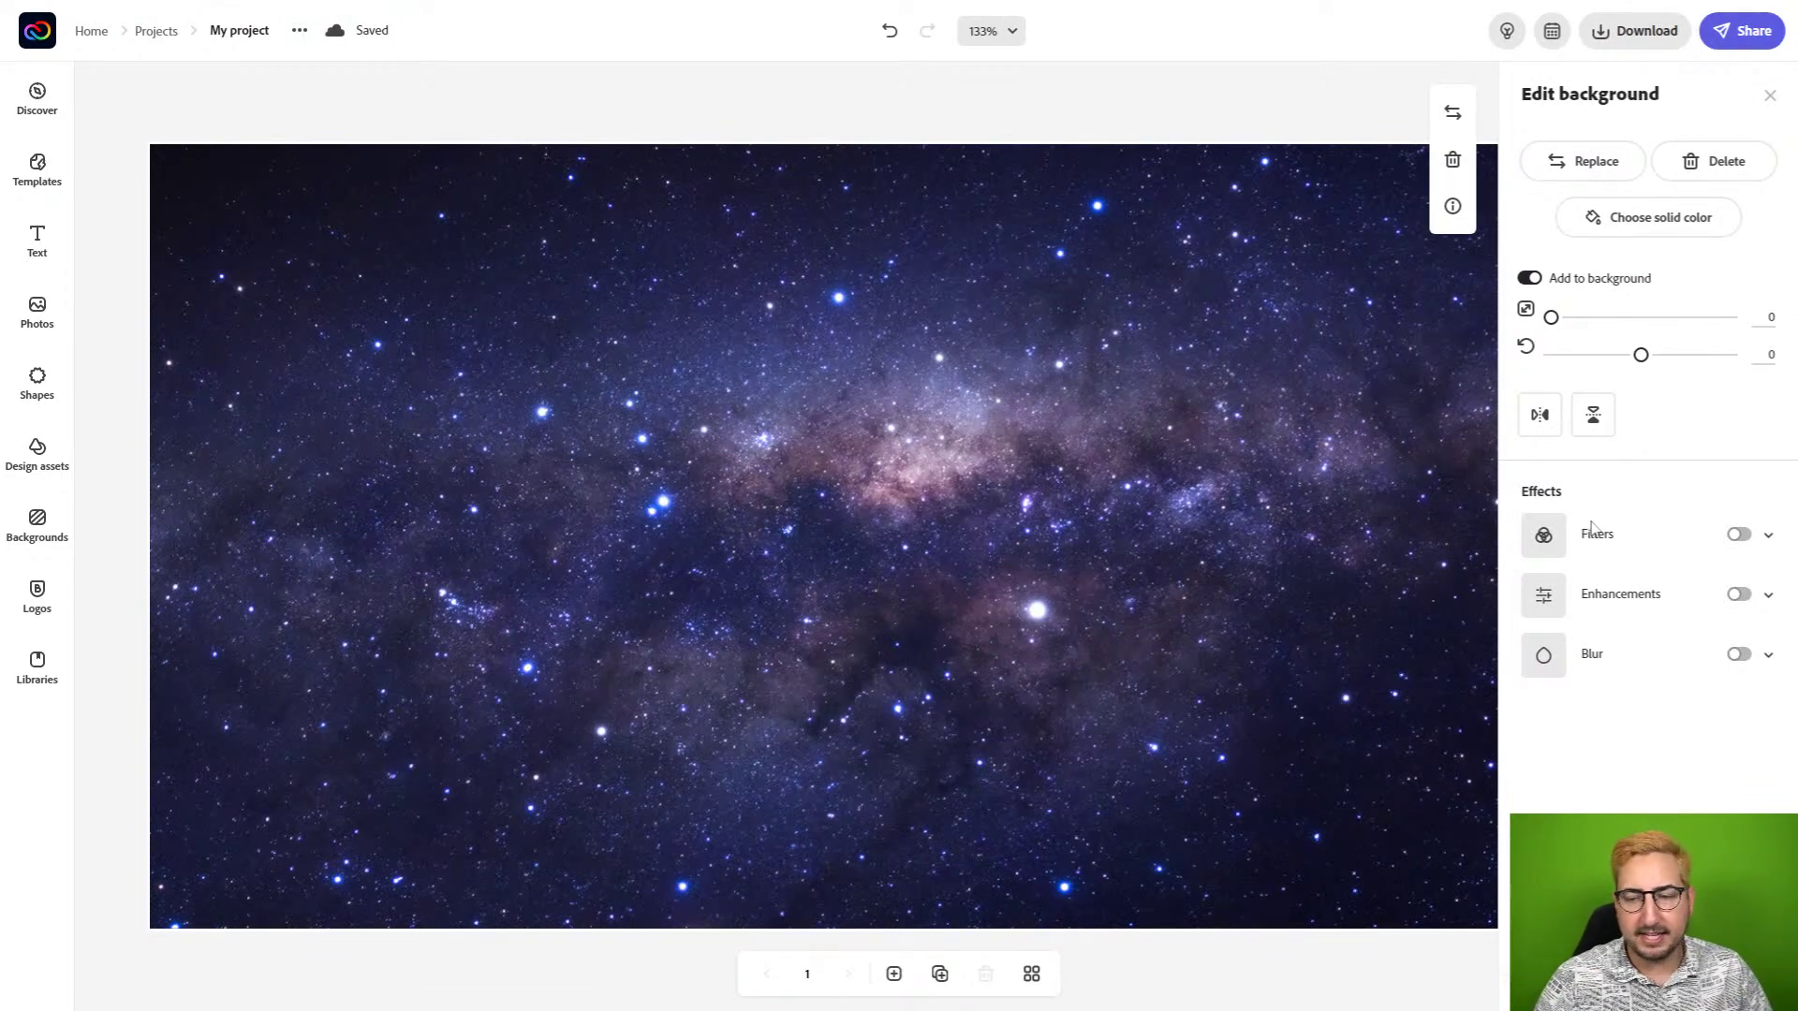
click(1739, 535)
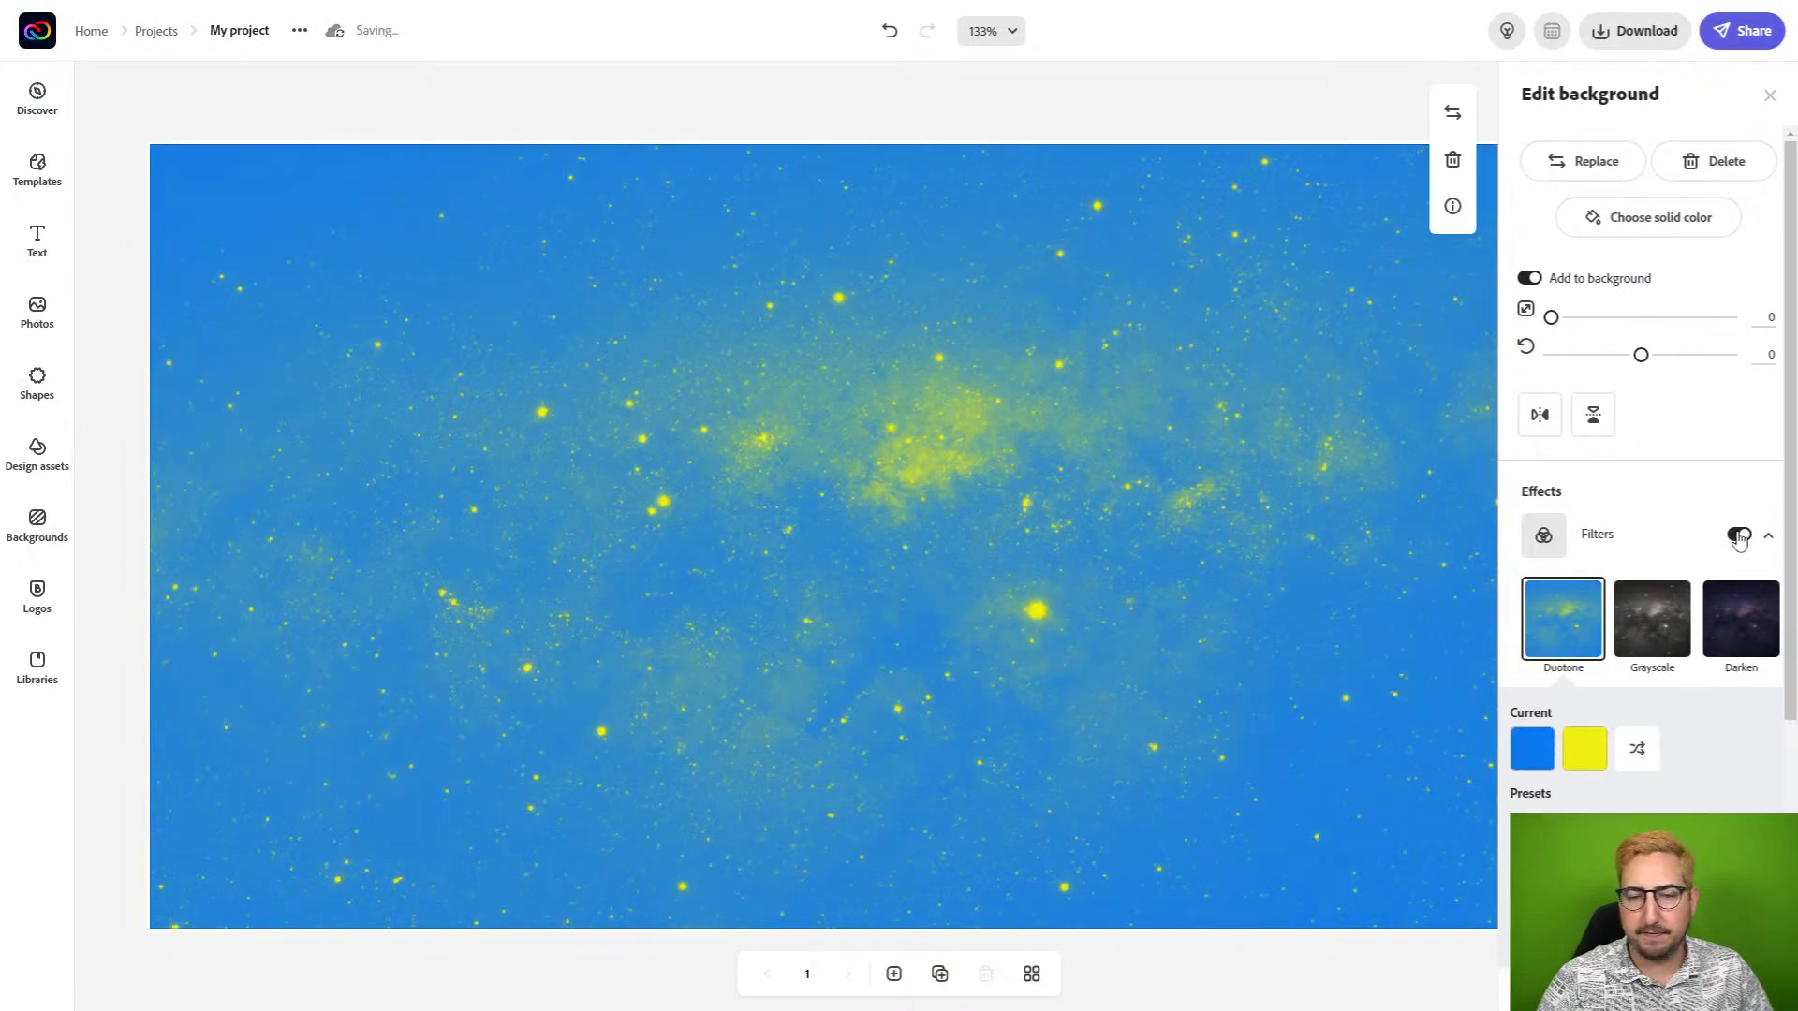
click(1659, 627)
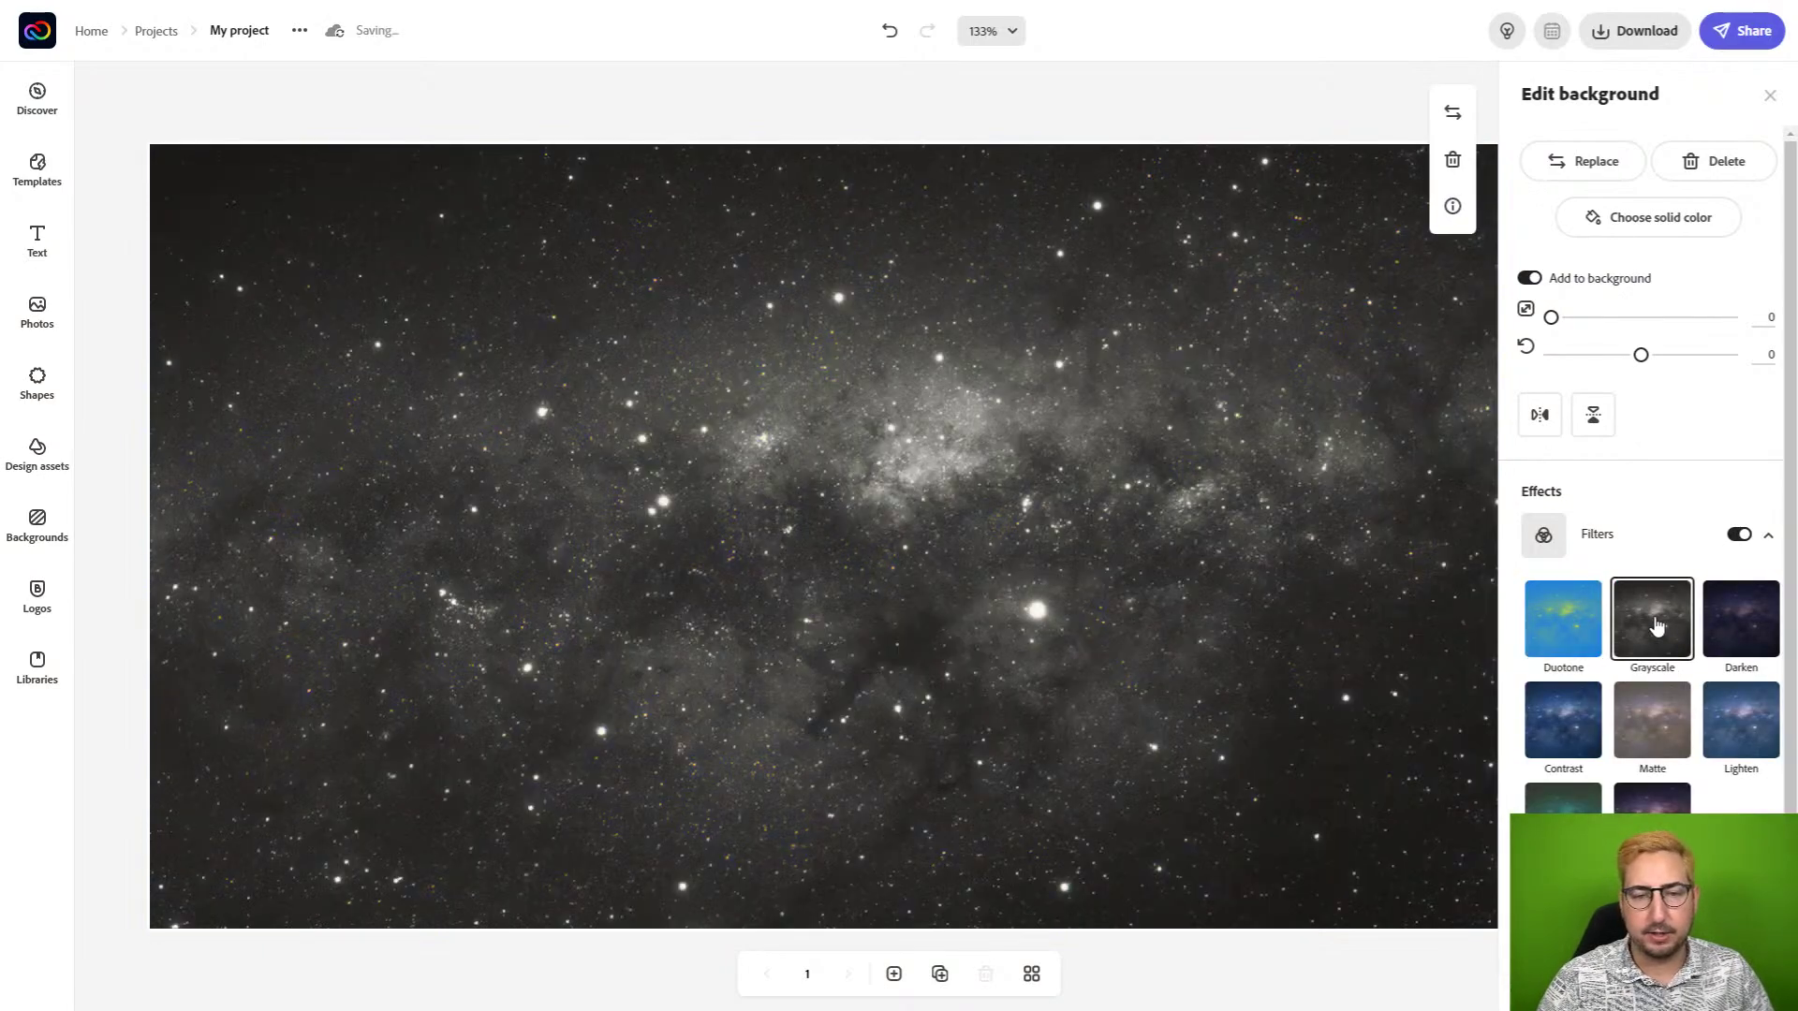
click(1729, 627)
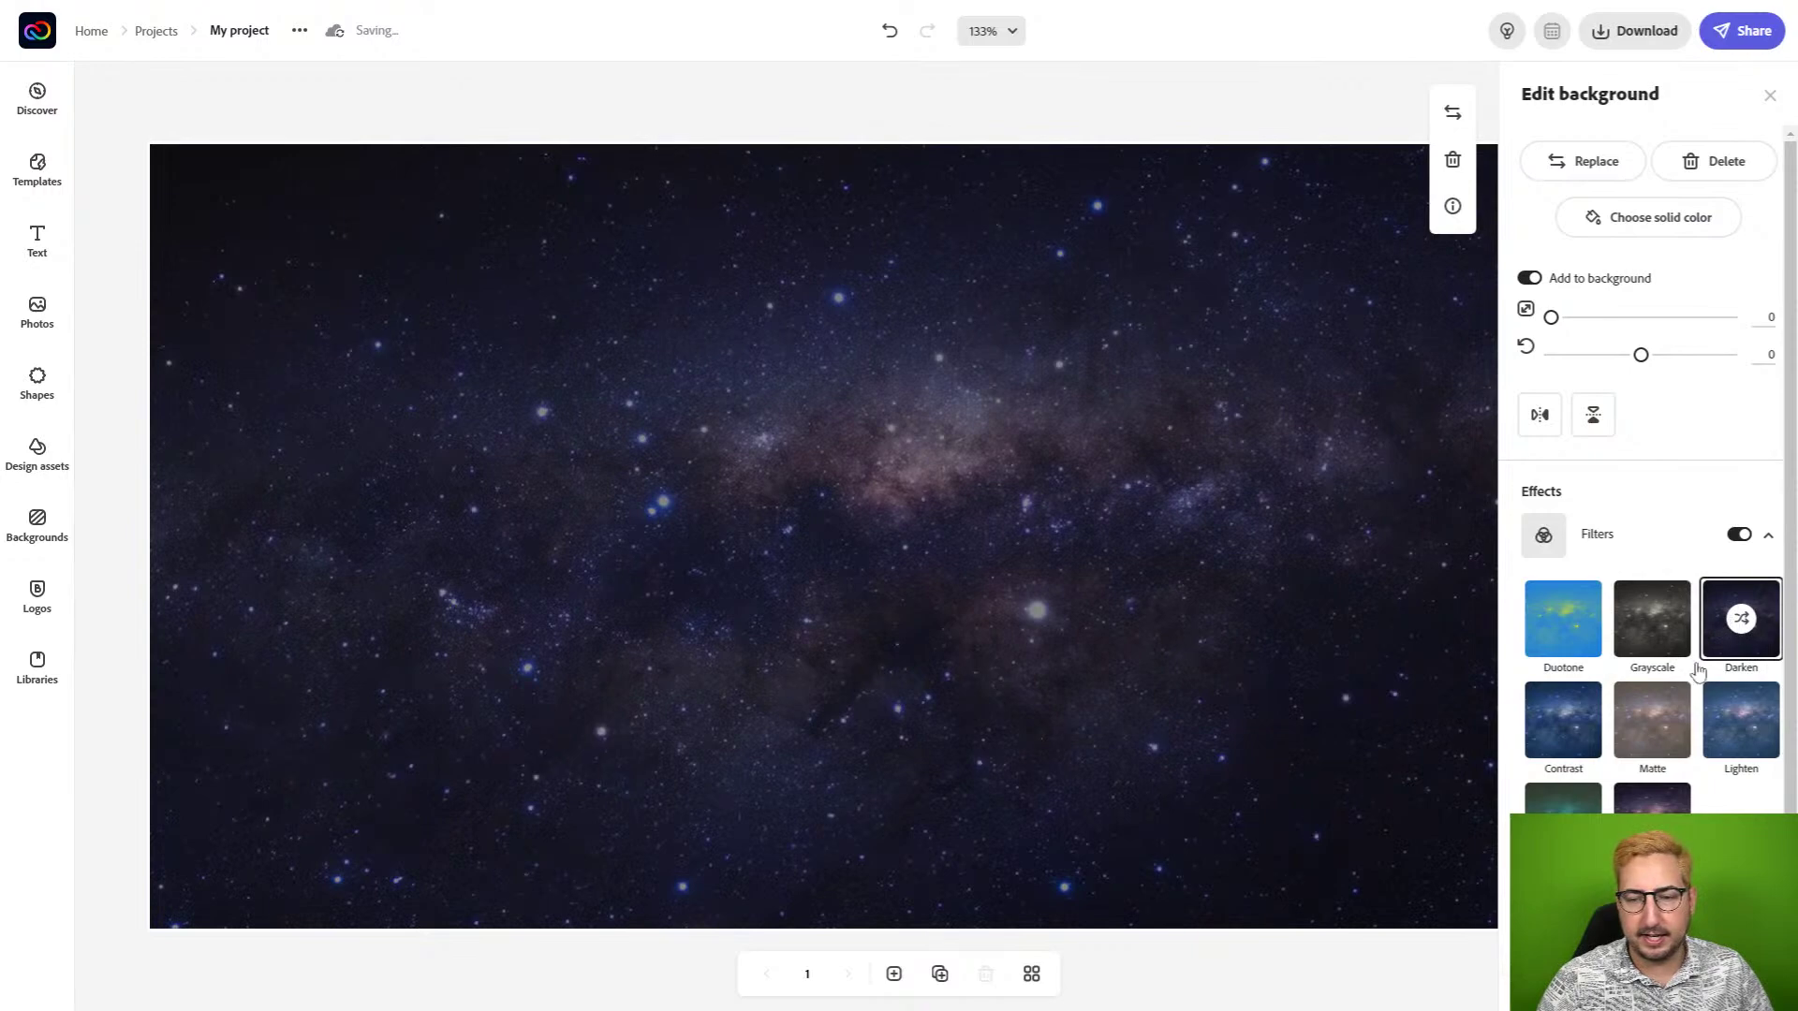
click(1640, 736)
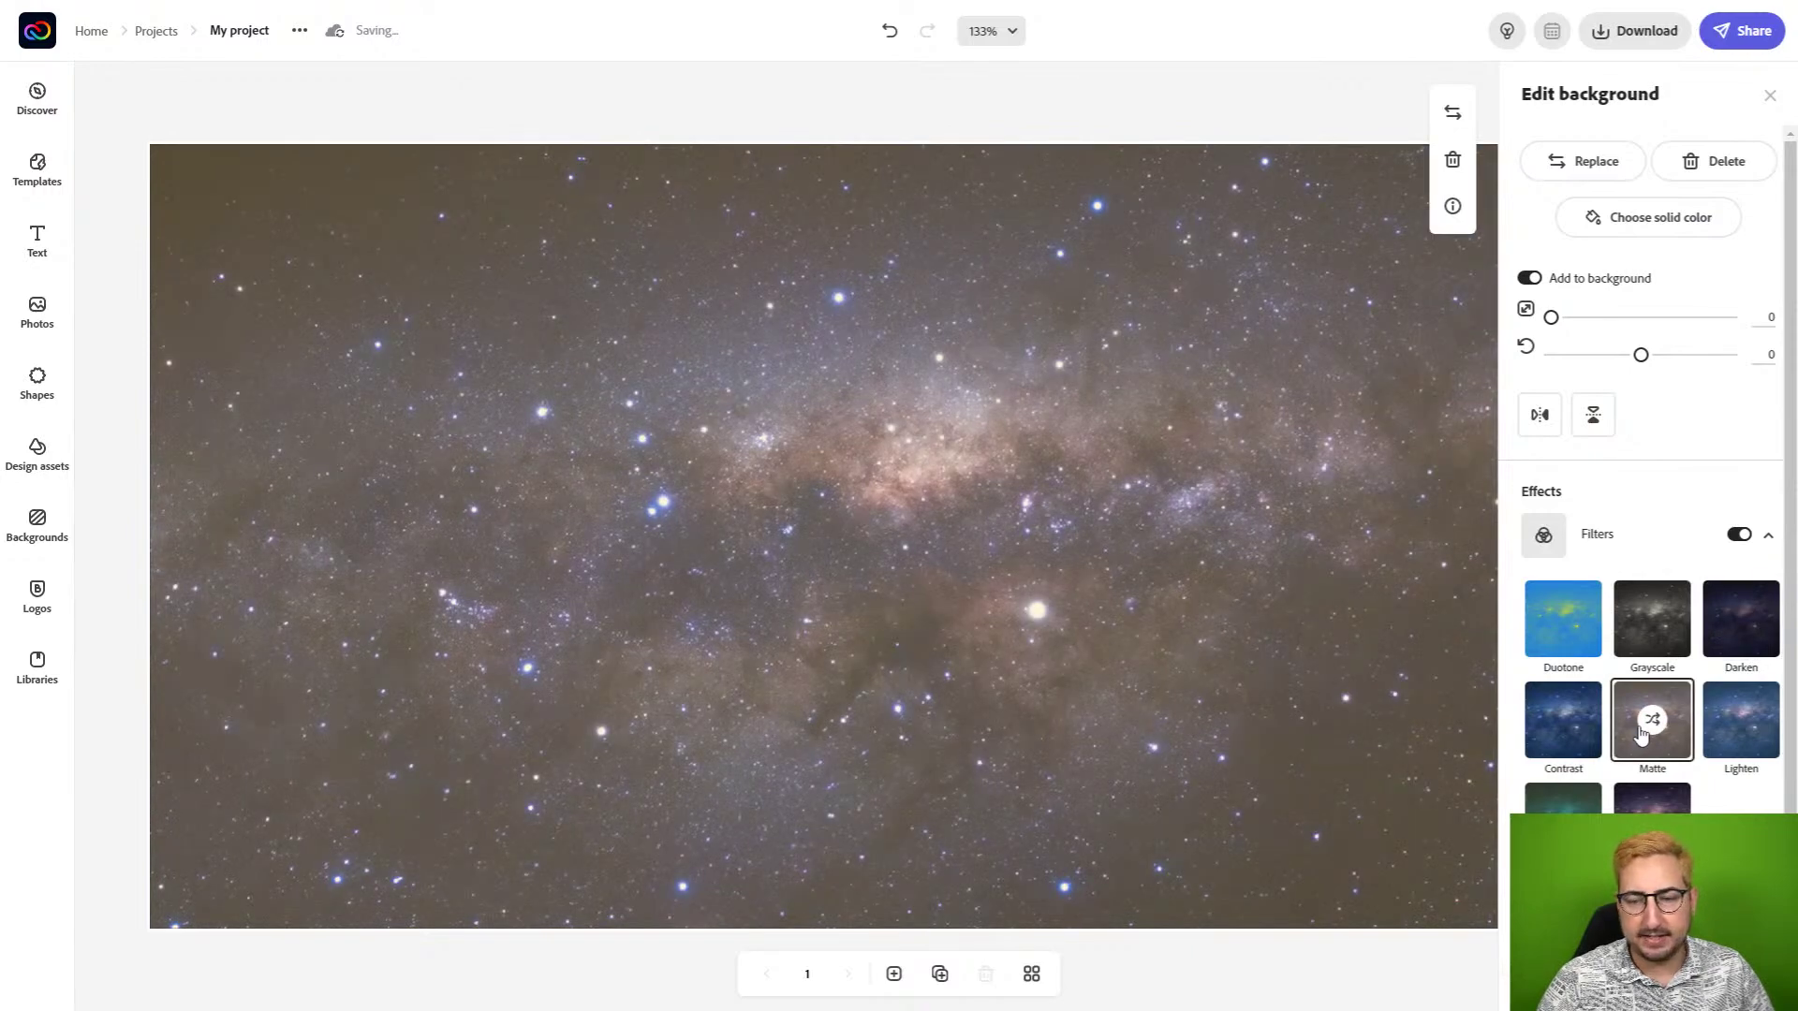
click(1732, 726)
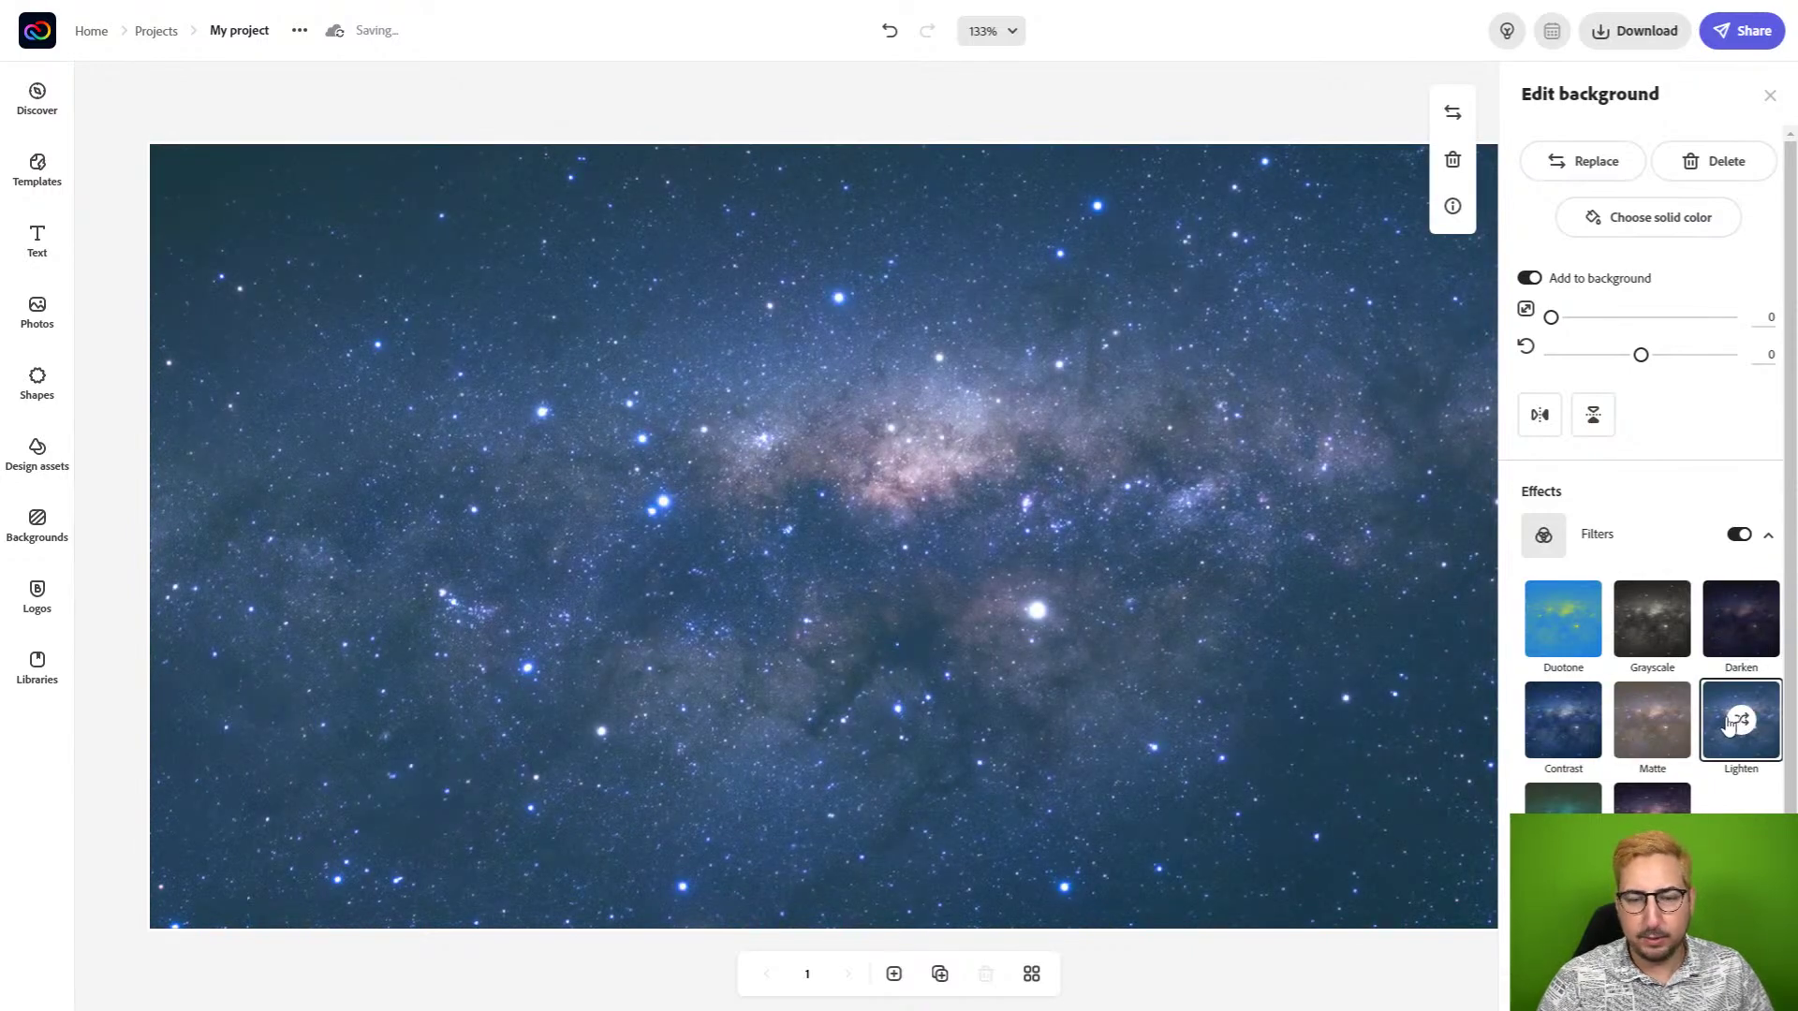
click(1563, 729)
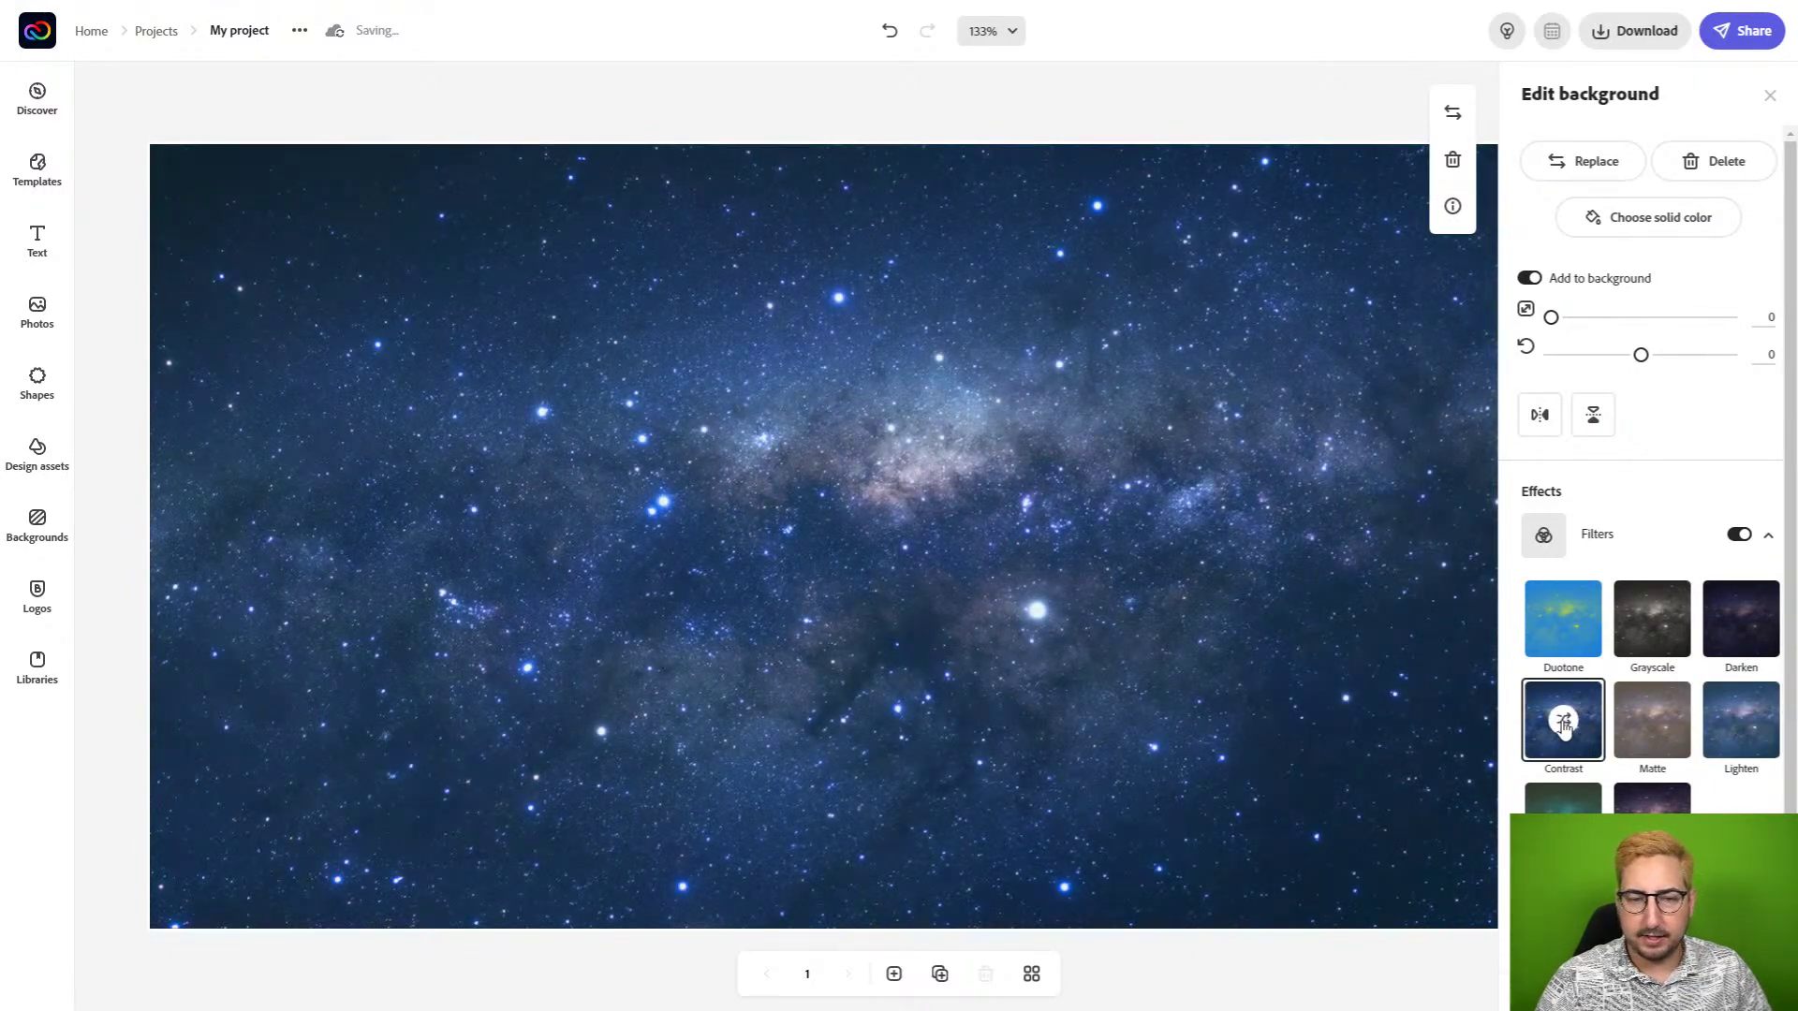
click(1650, 805)
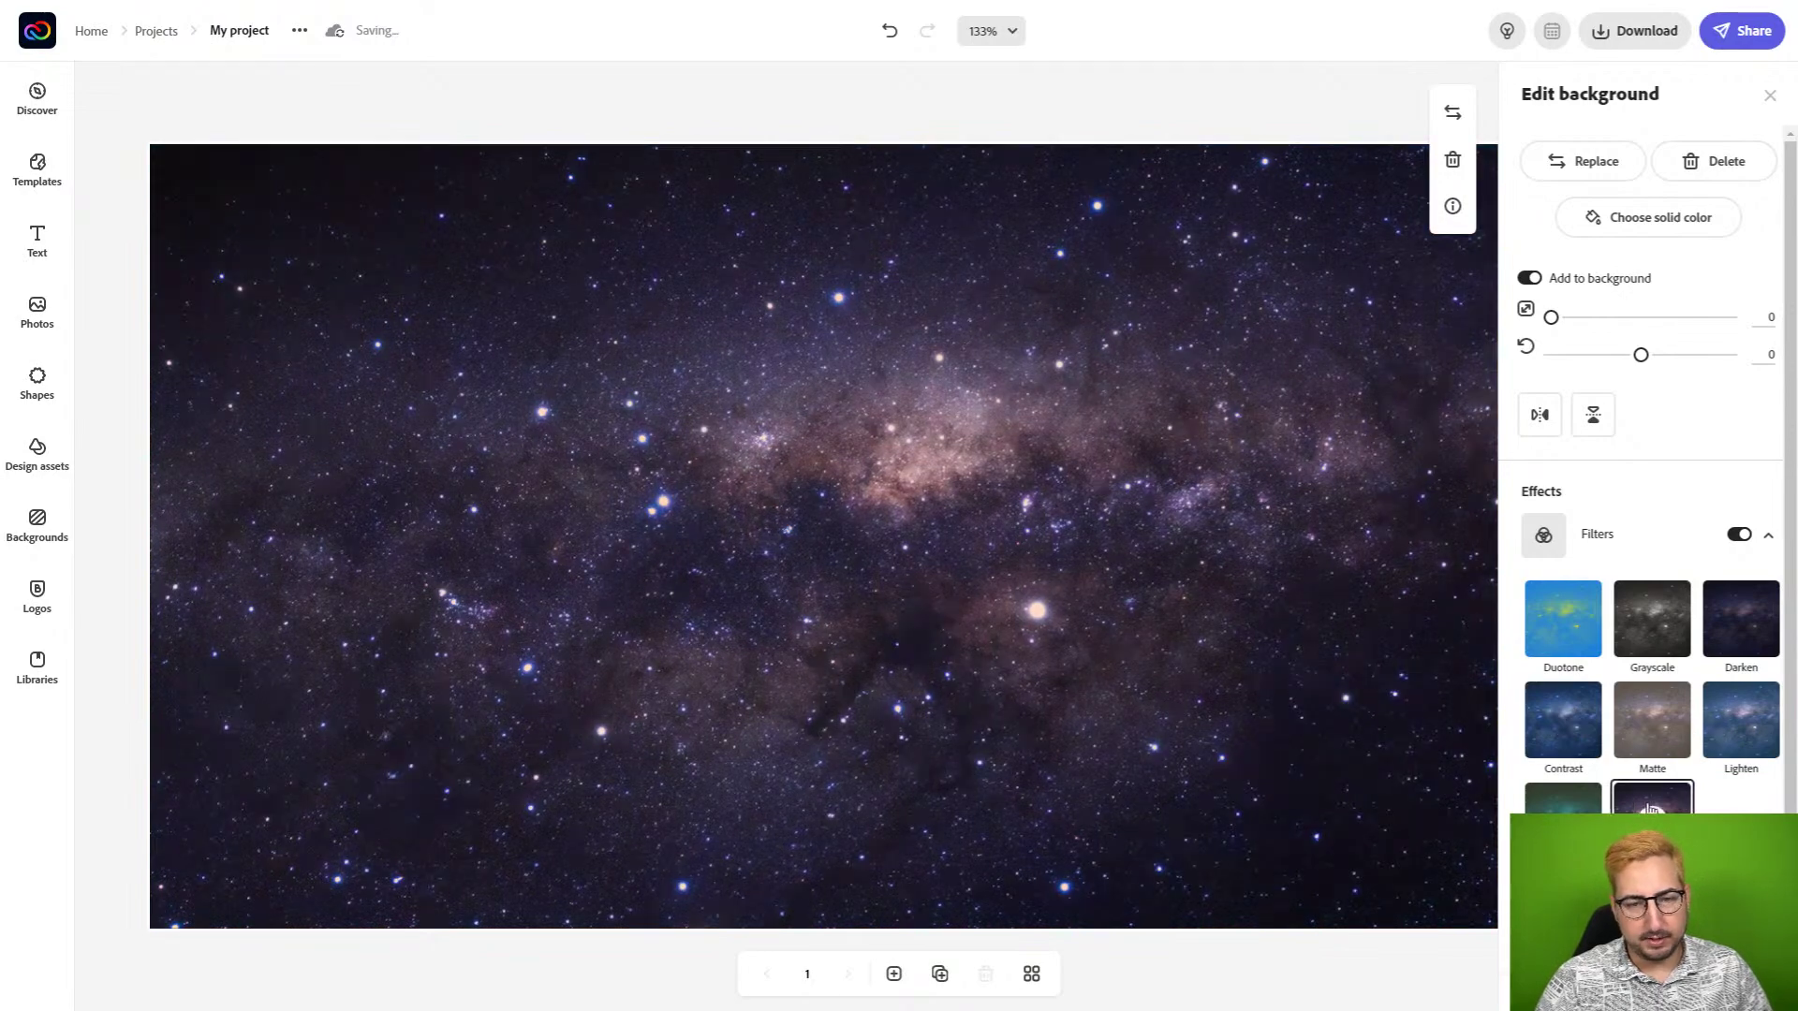
click(1738, 735)
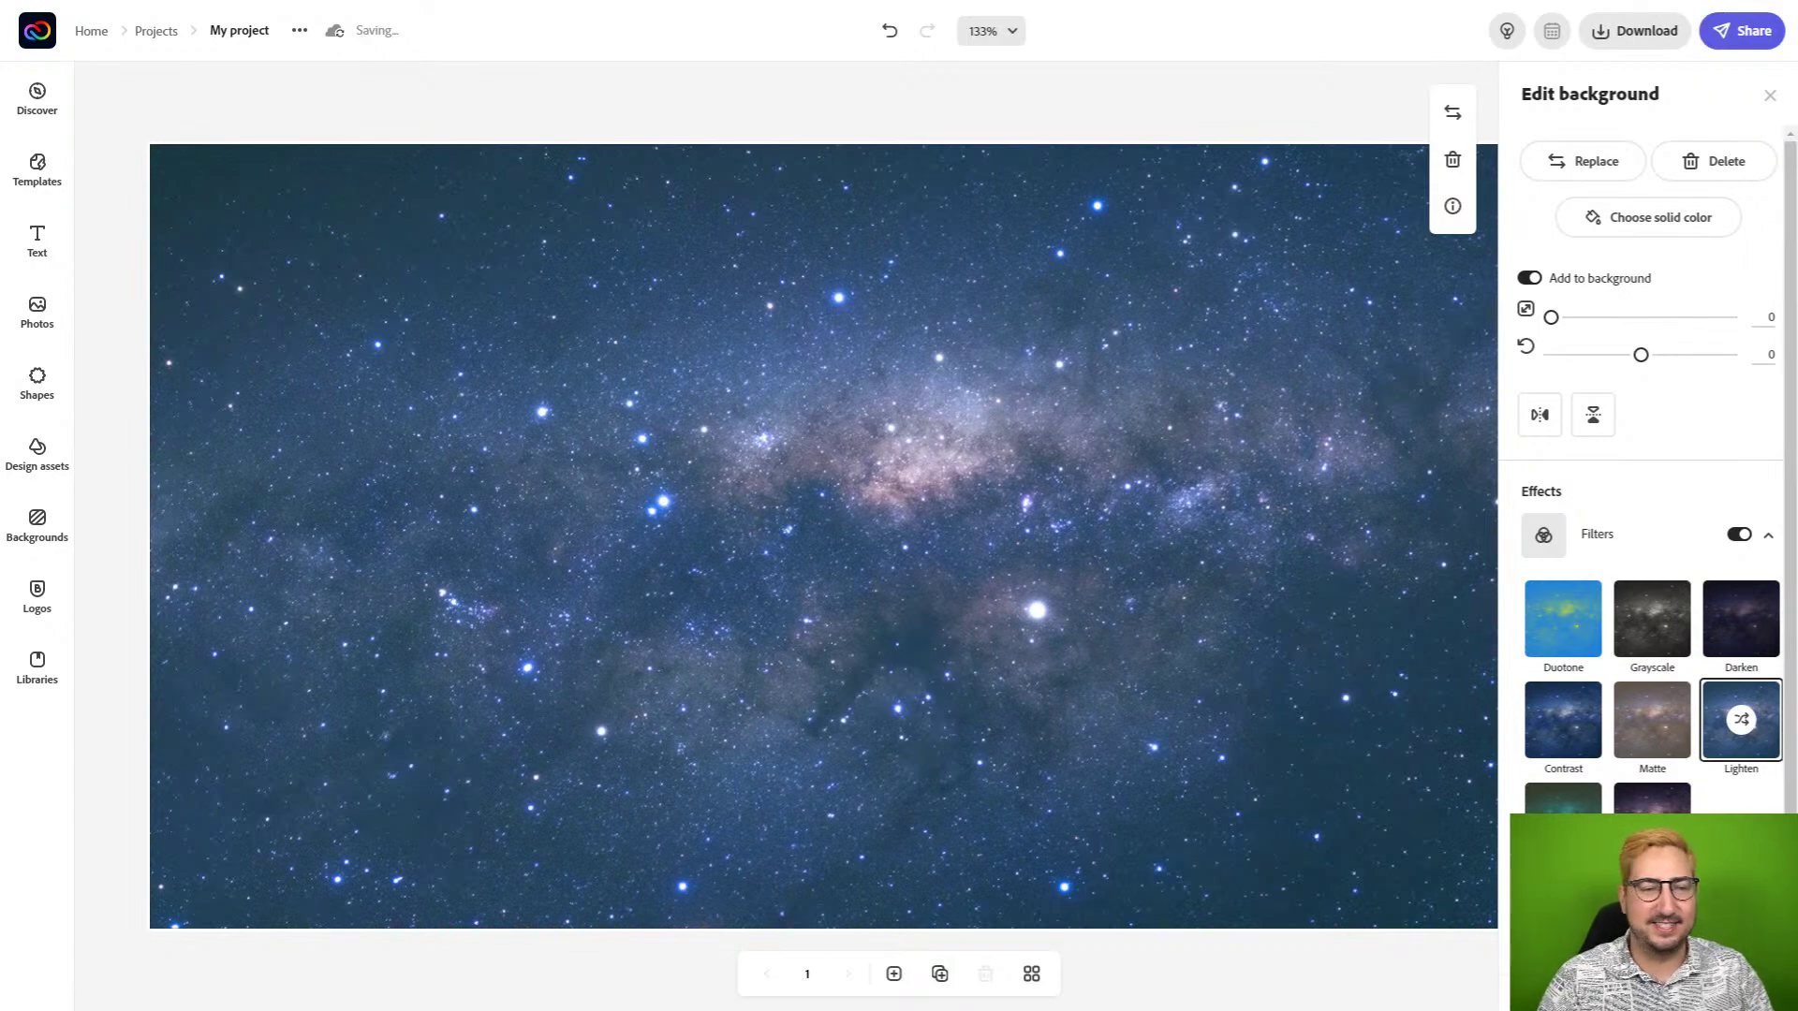
Search the stock photos for "student".
click(31, 322)
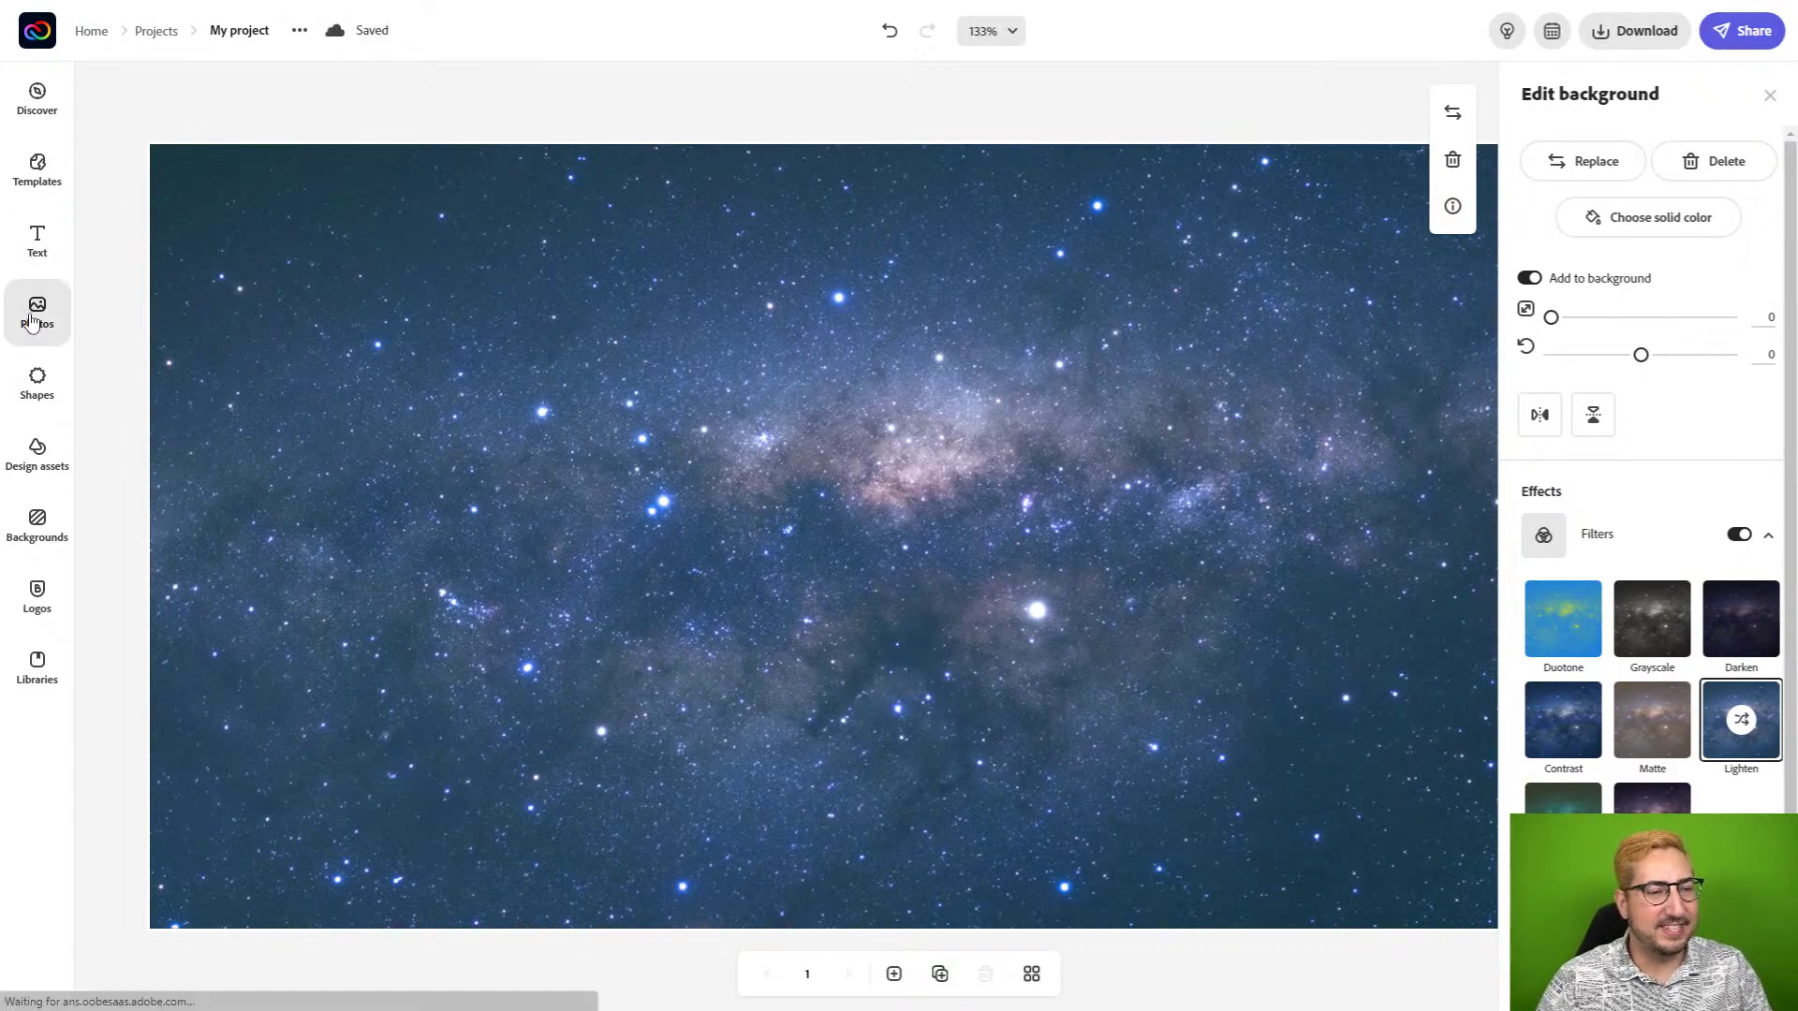
double_click(173, 204)
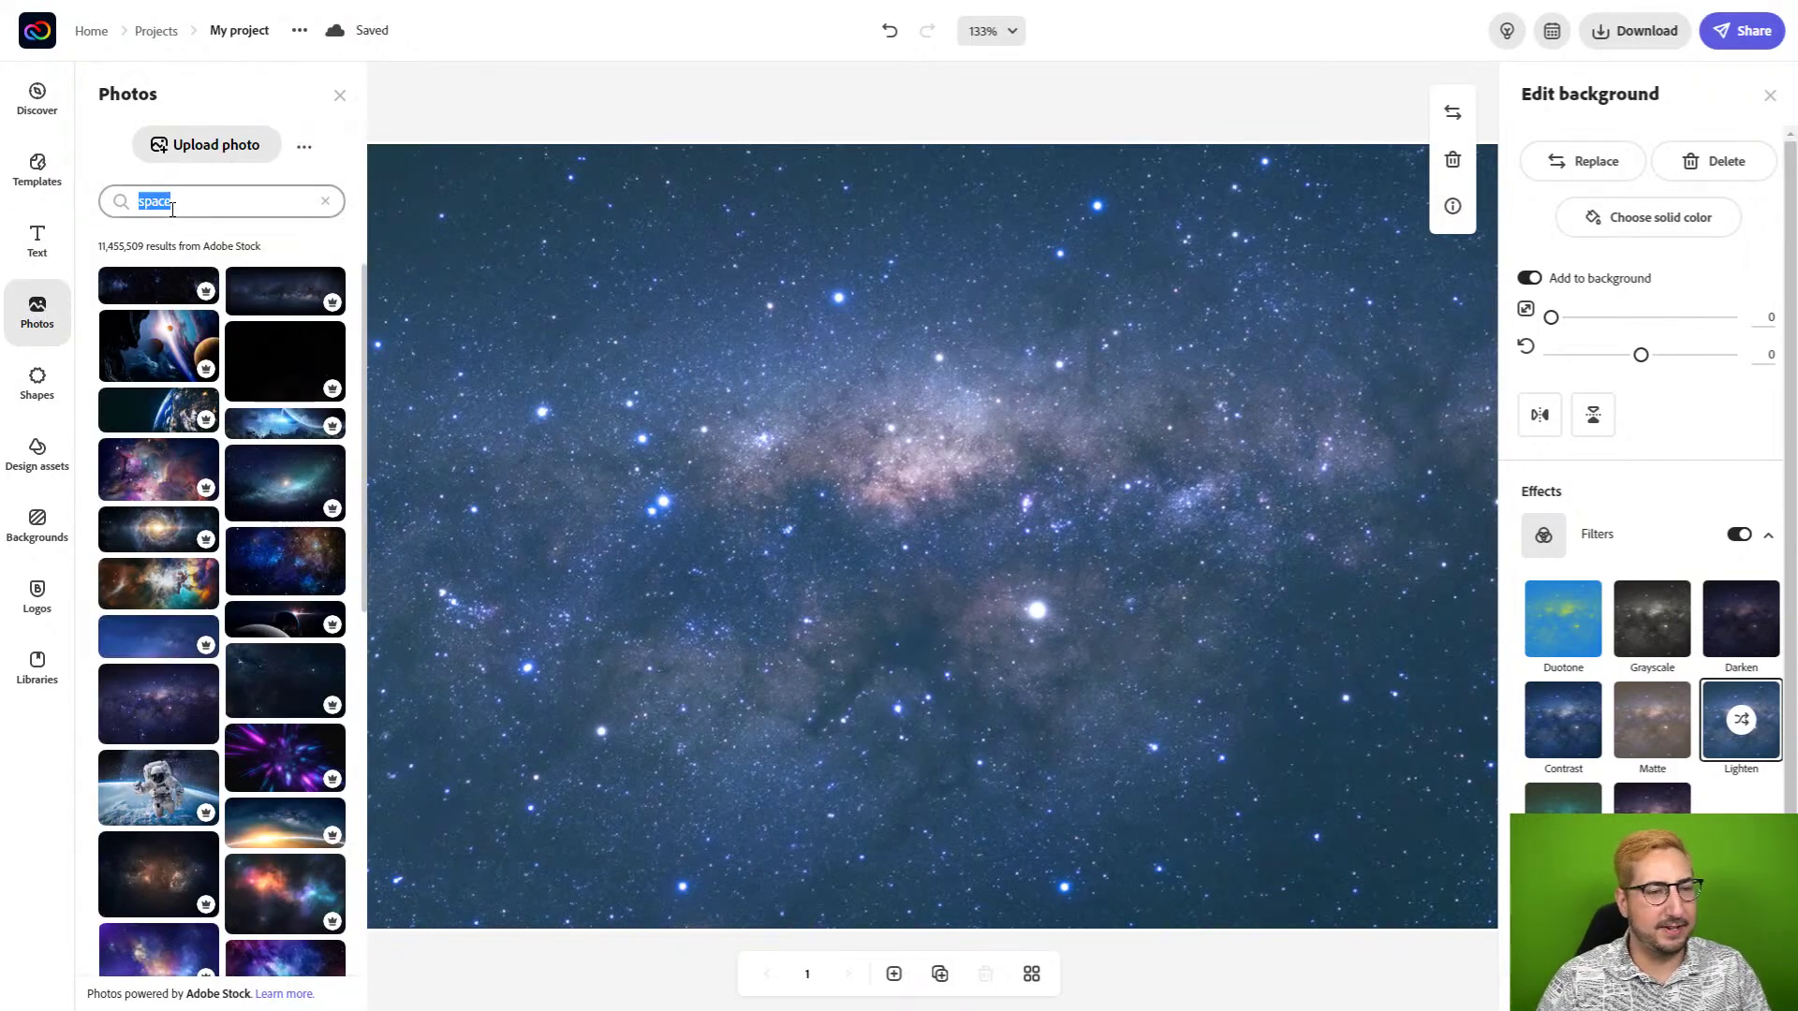
text(student)
key(Return)
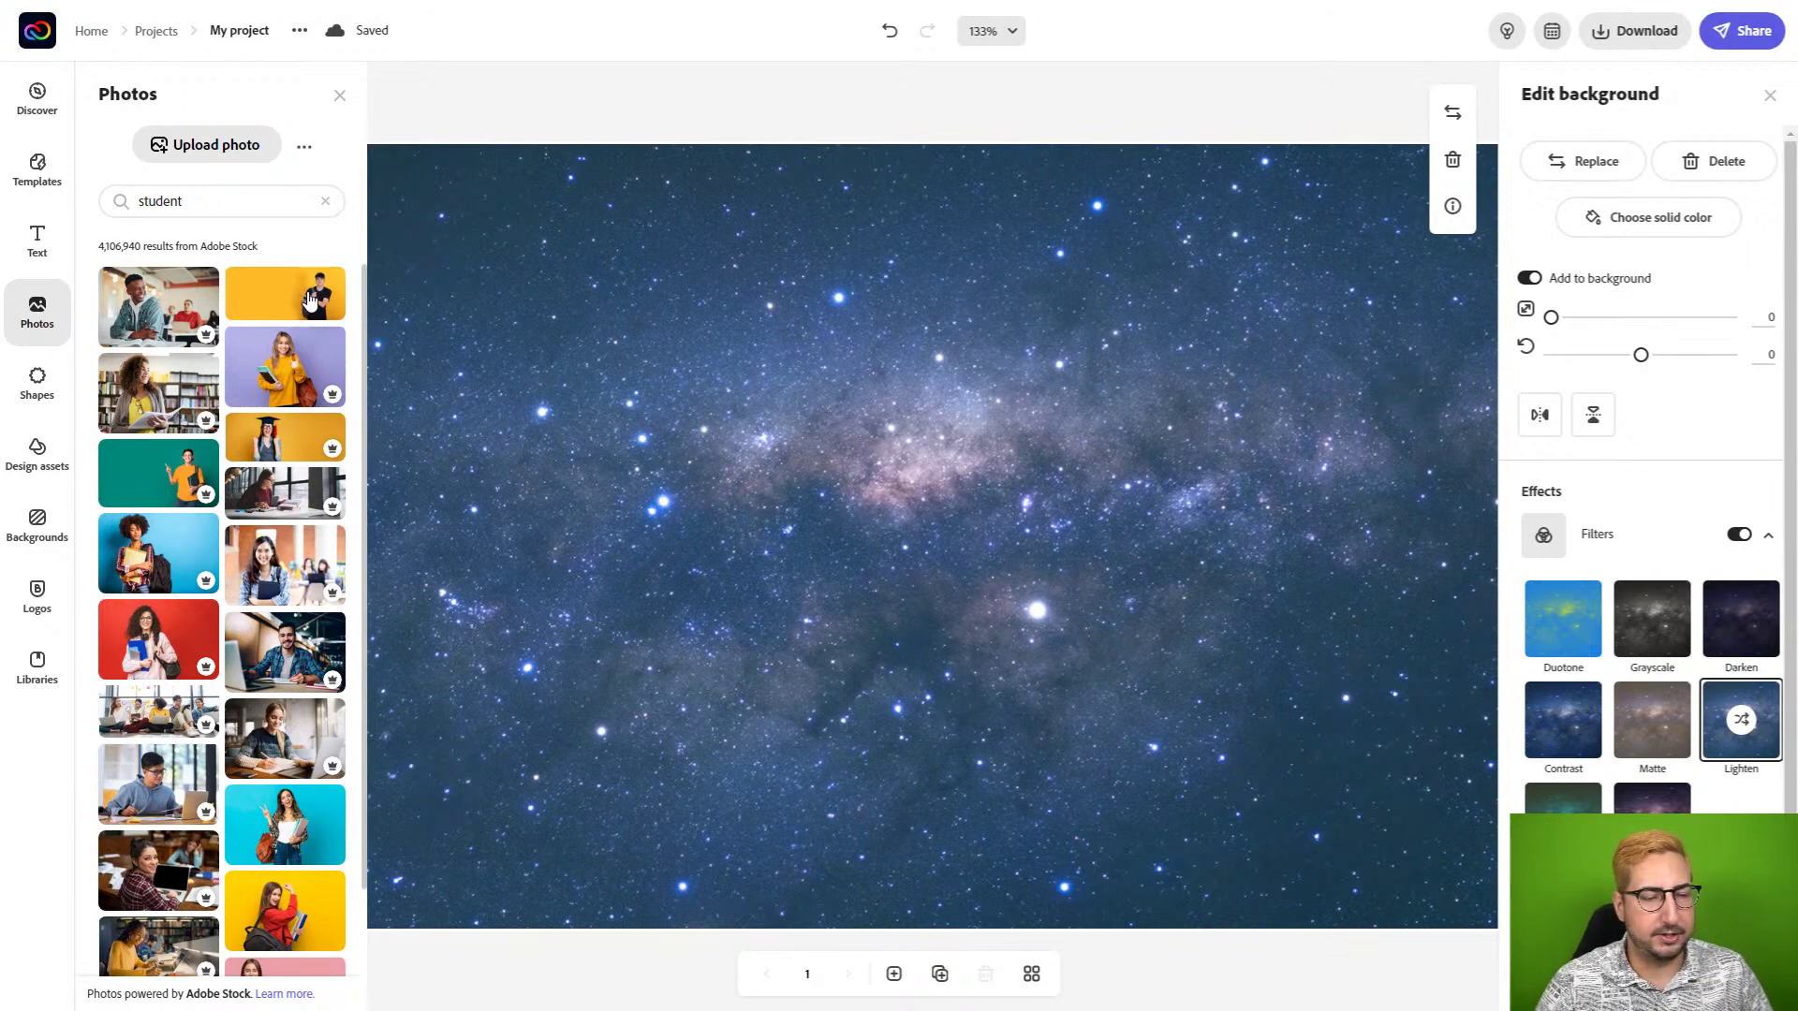
Add the full-length photo of the student holding a laptop against yellow and move it onto the left half of the page.
scroll(309, 299, down, 6)
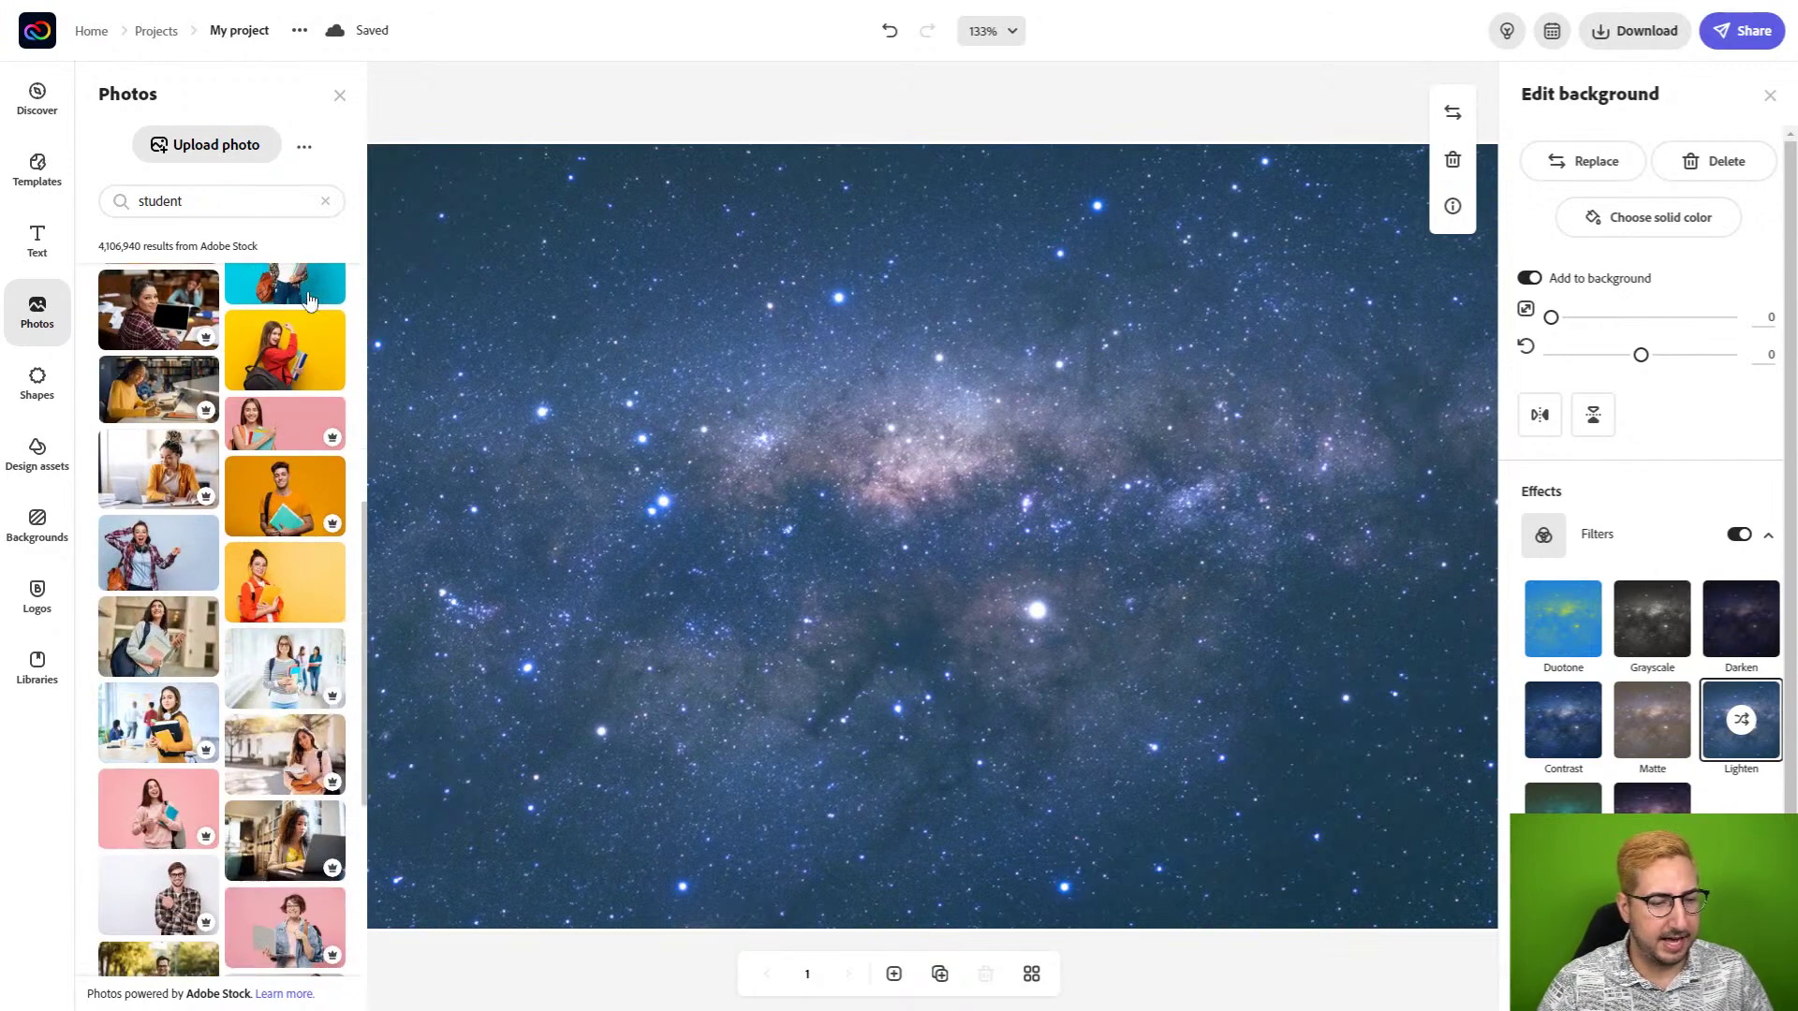
scroll(304, 342, down, 3)
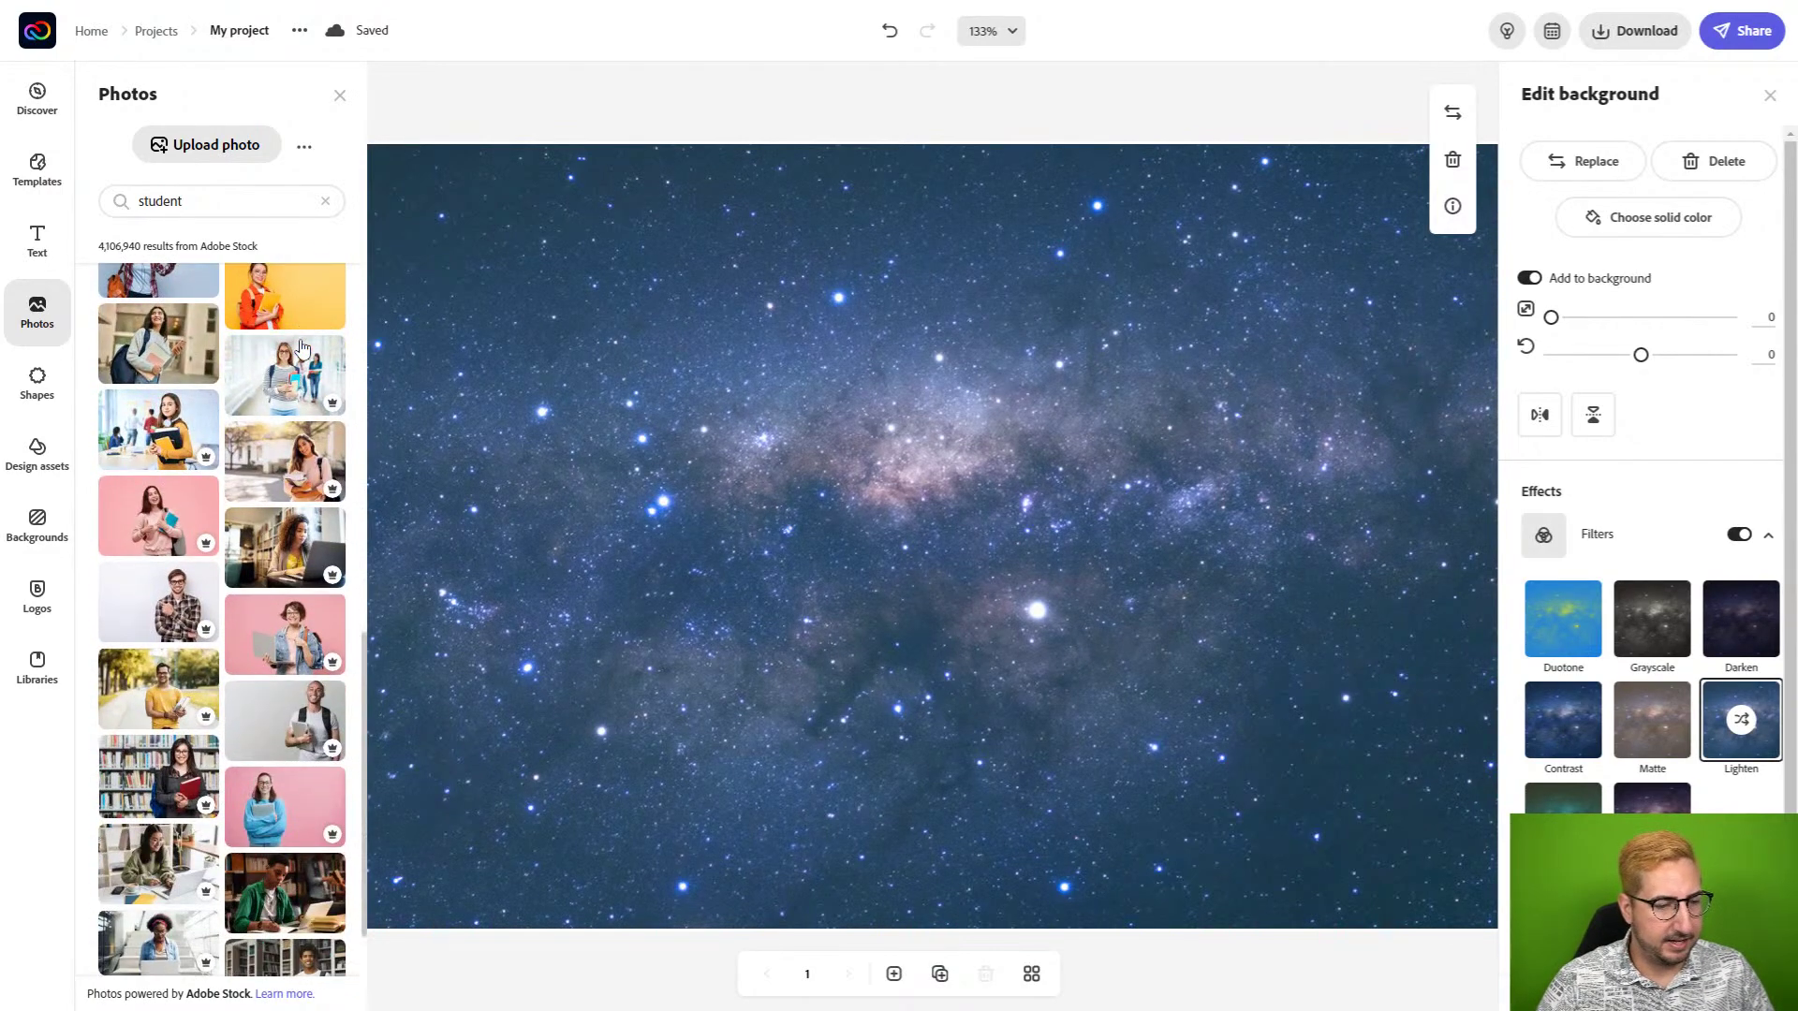
scroll(301, 348, down, 3)
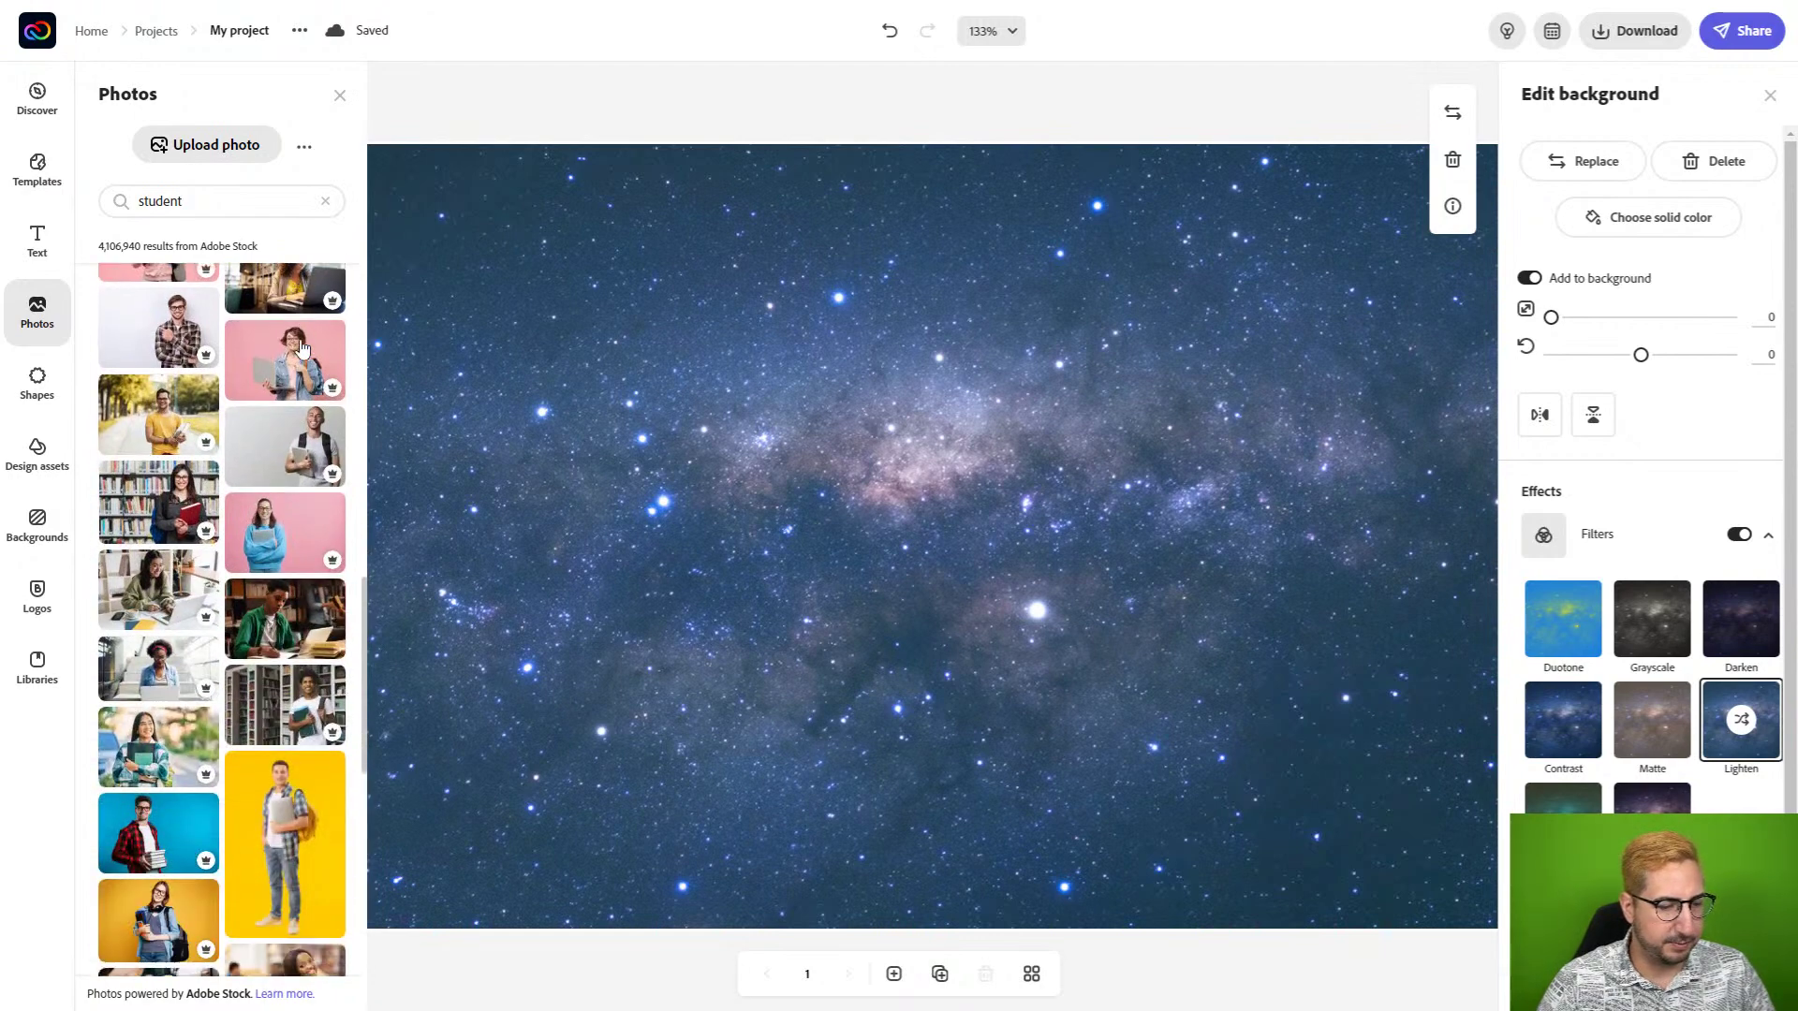
scroll(301, 347, down, 2)
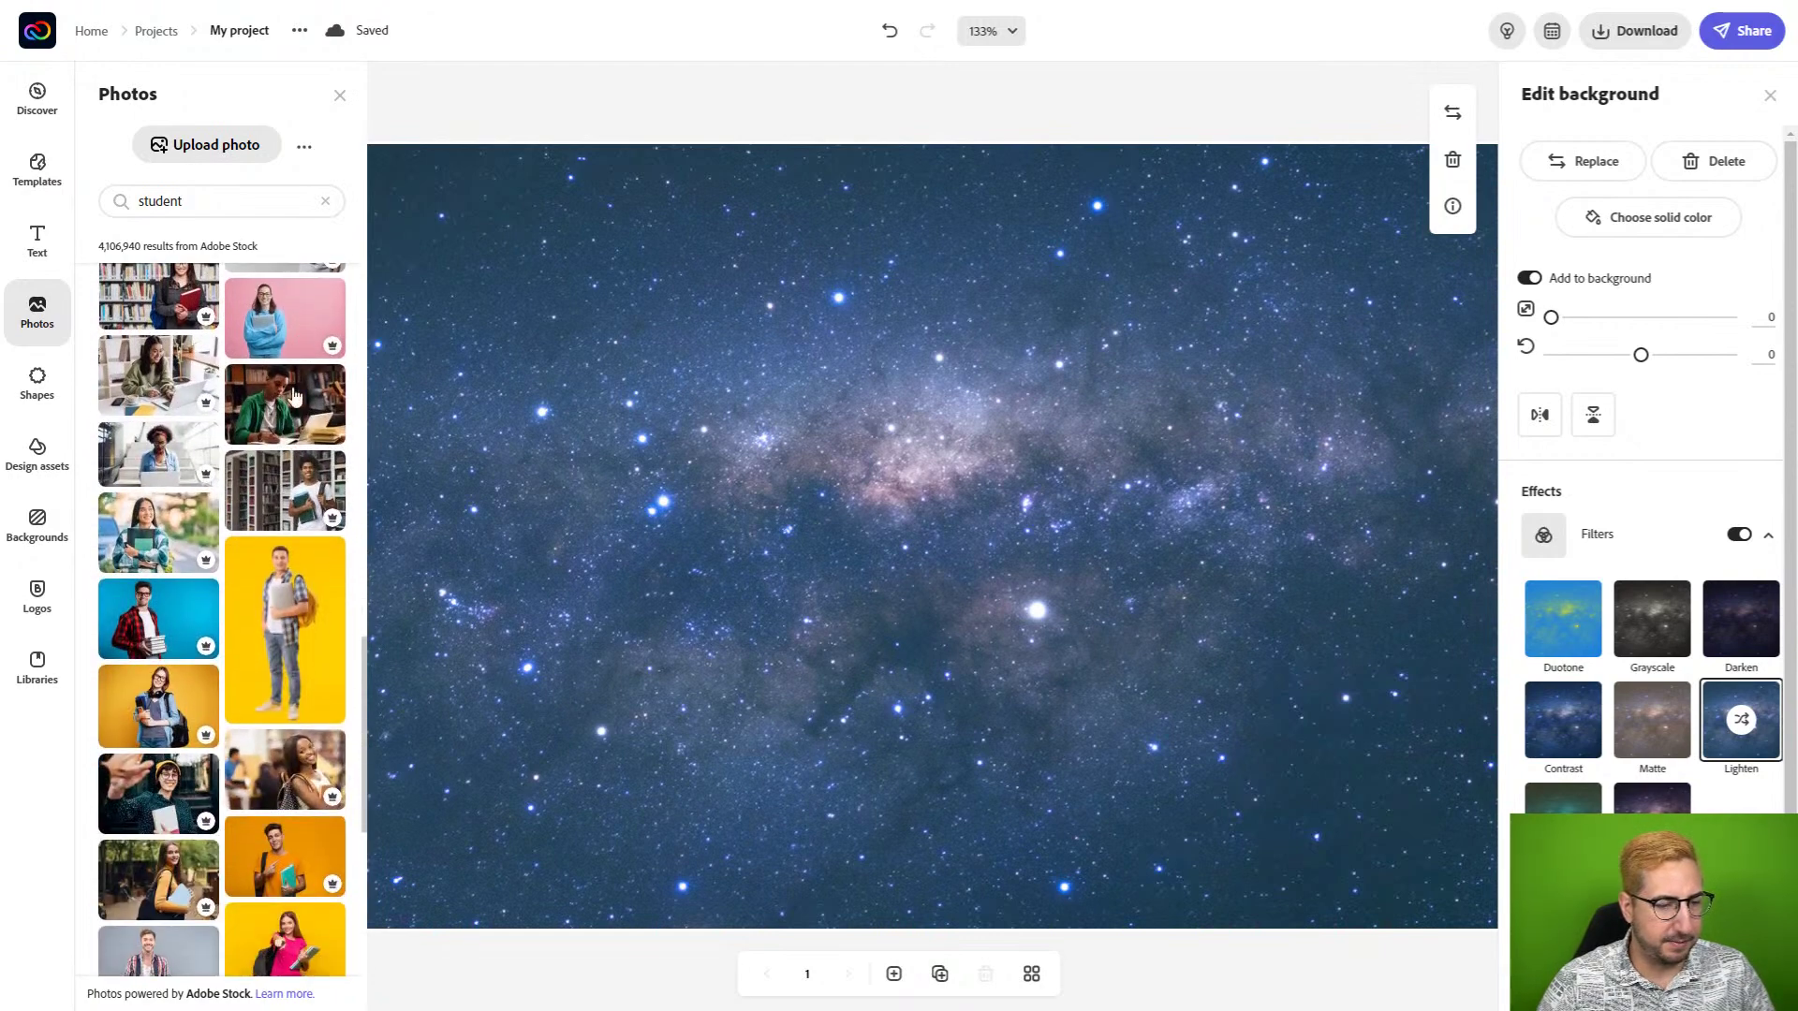
click(304, 618)
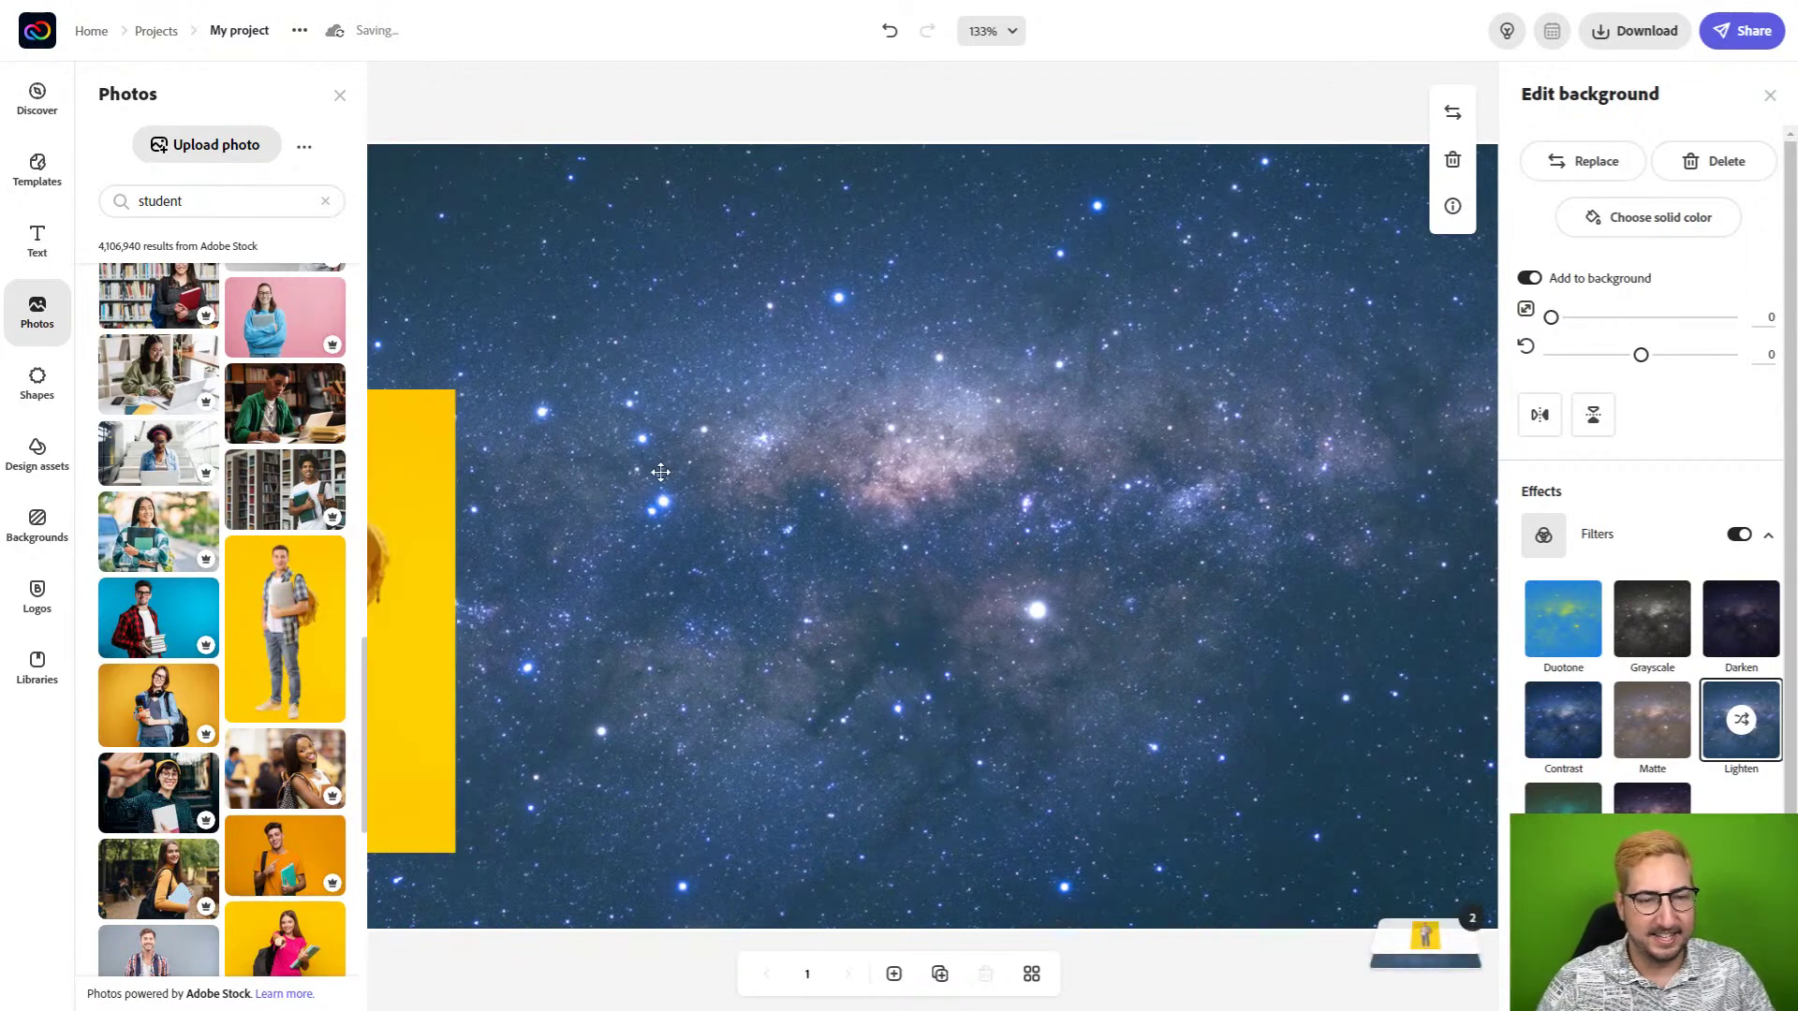
click(410, 528)
drag(409, 529, 848, 431)
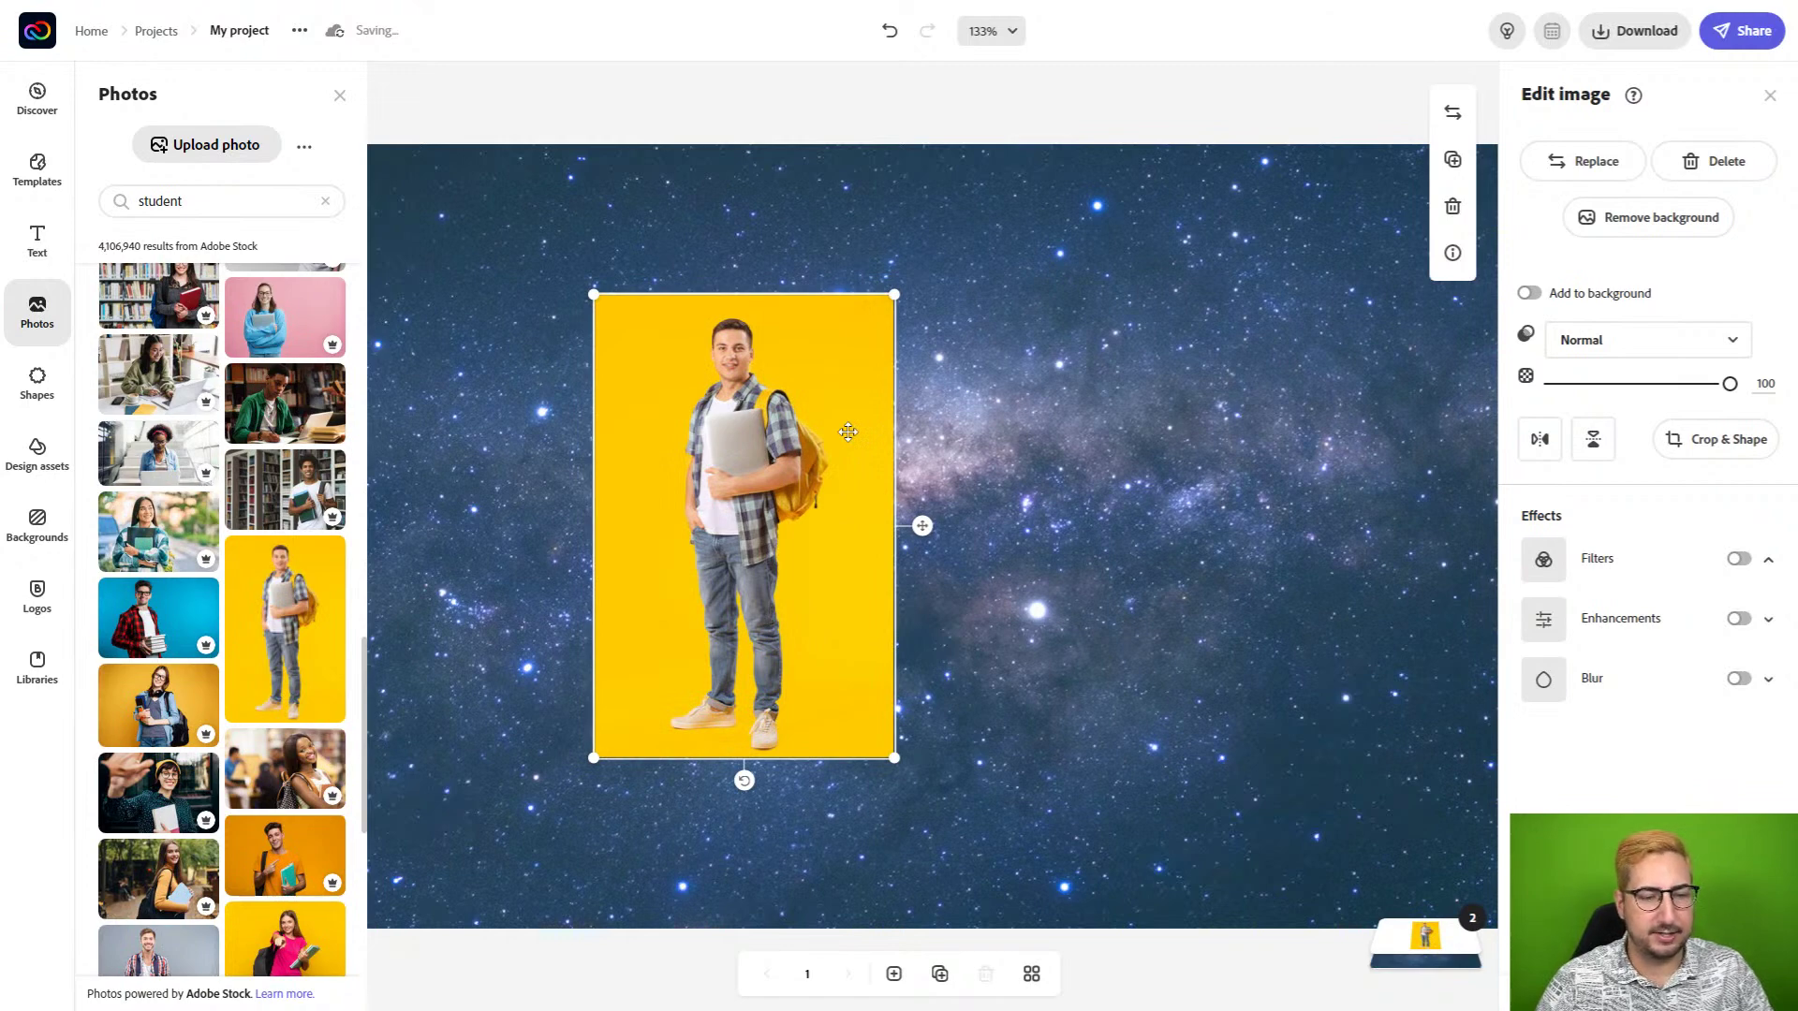
Try a star-shaped crop on the laptop student's photo, shifting the image down so the head sits inside the star.
click(1746, 445)
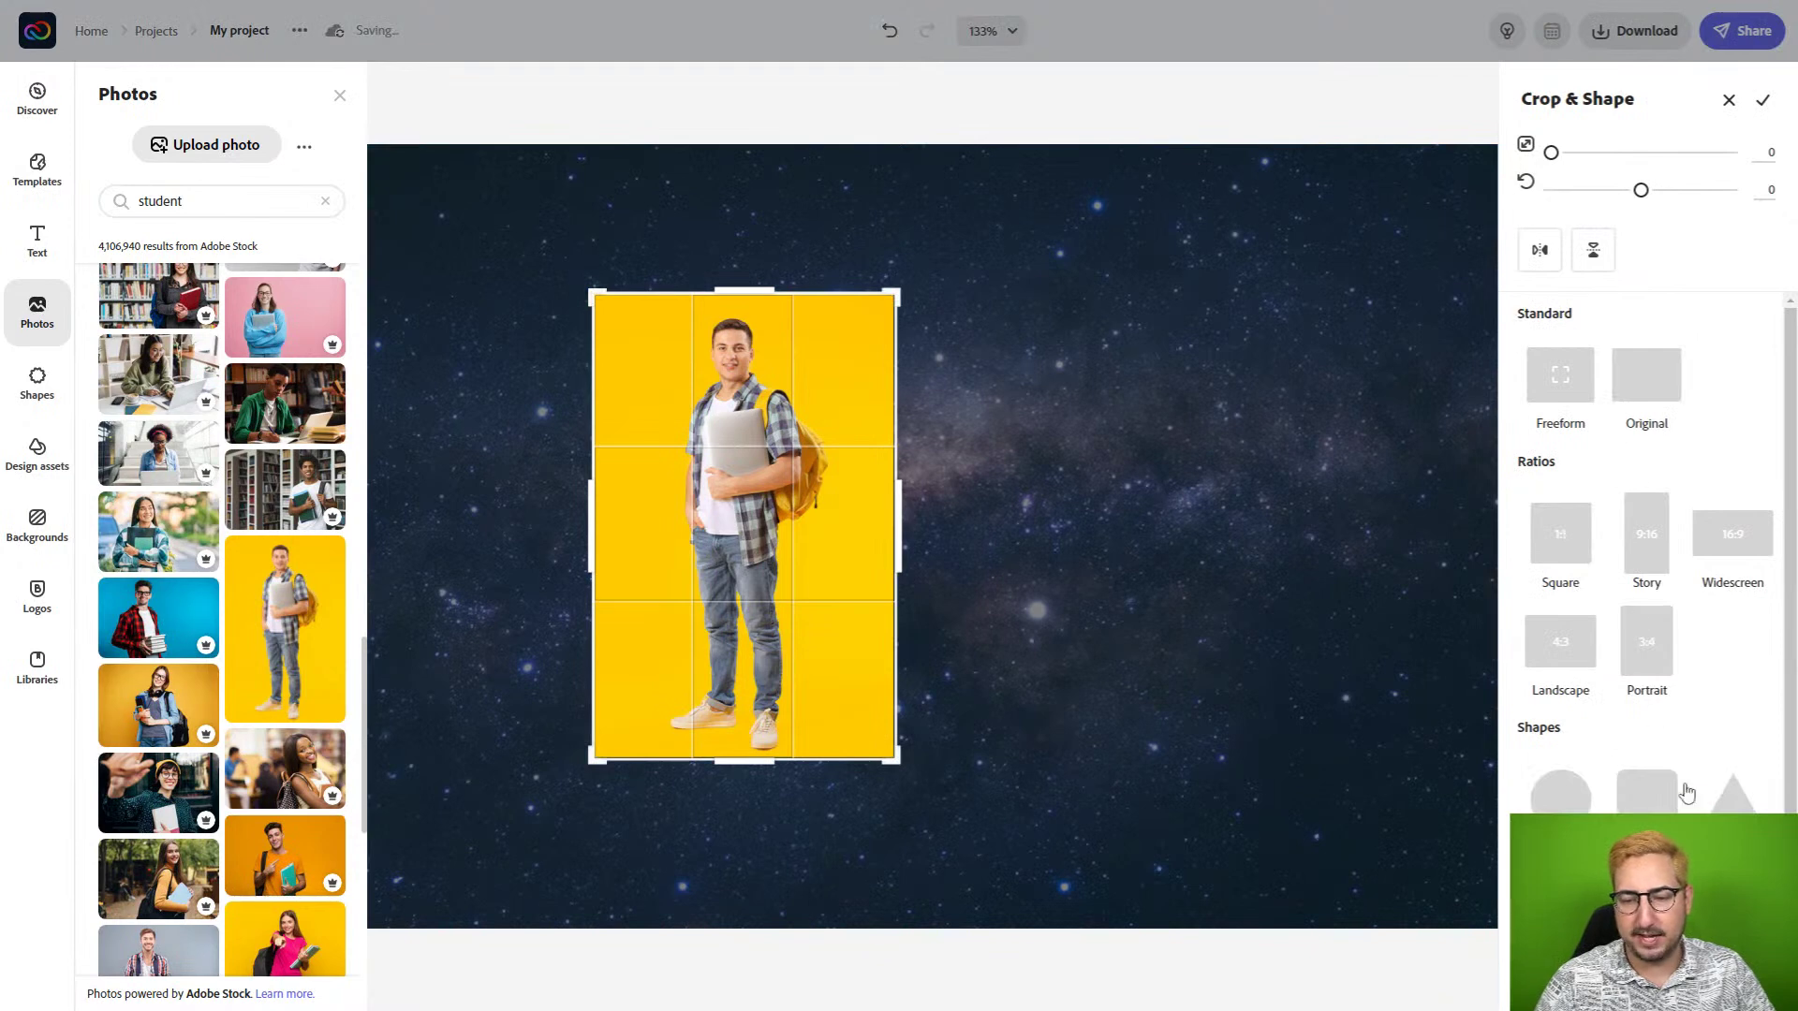
scroll(1647, 561, down, 1)
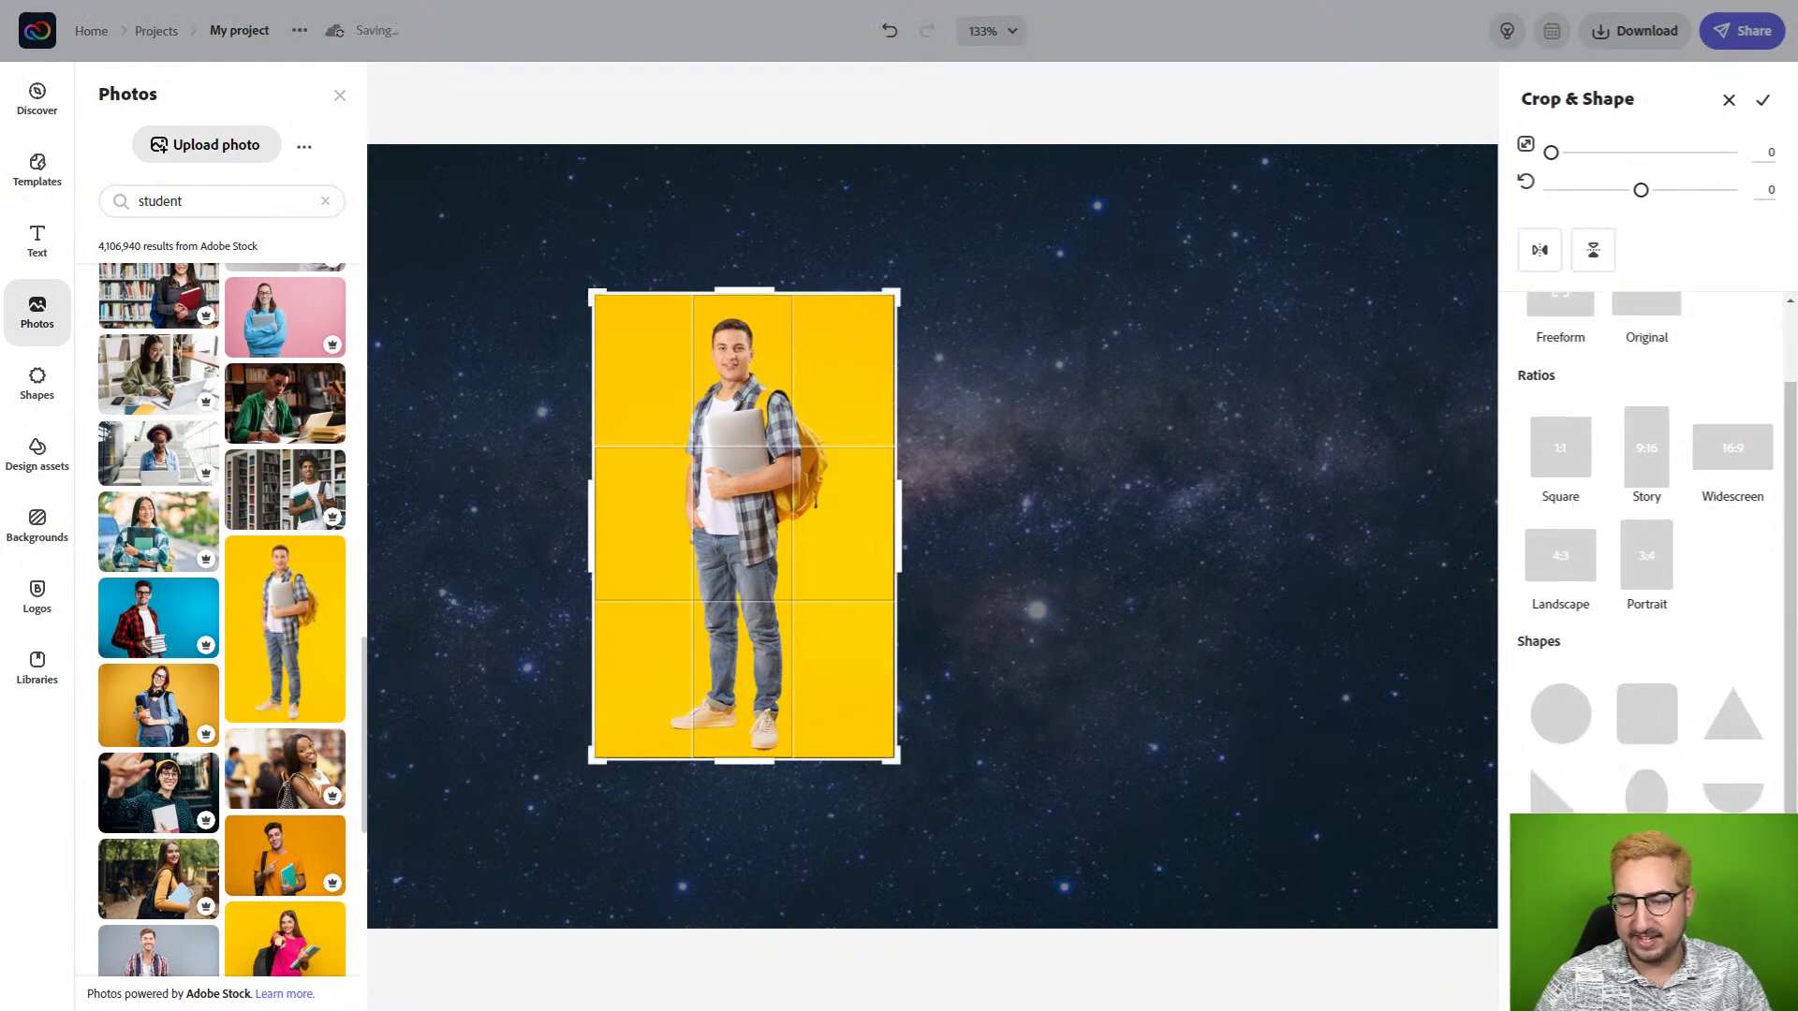
click(1723, 968)
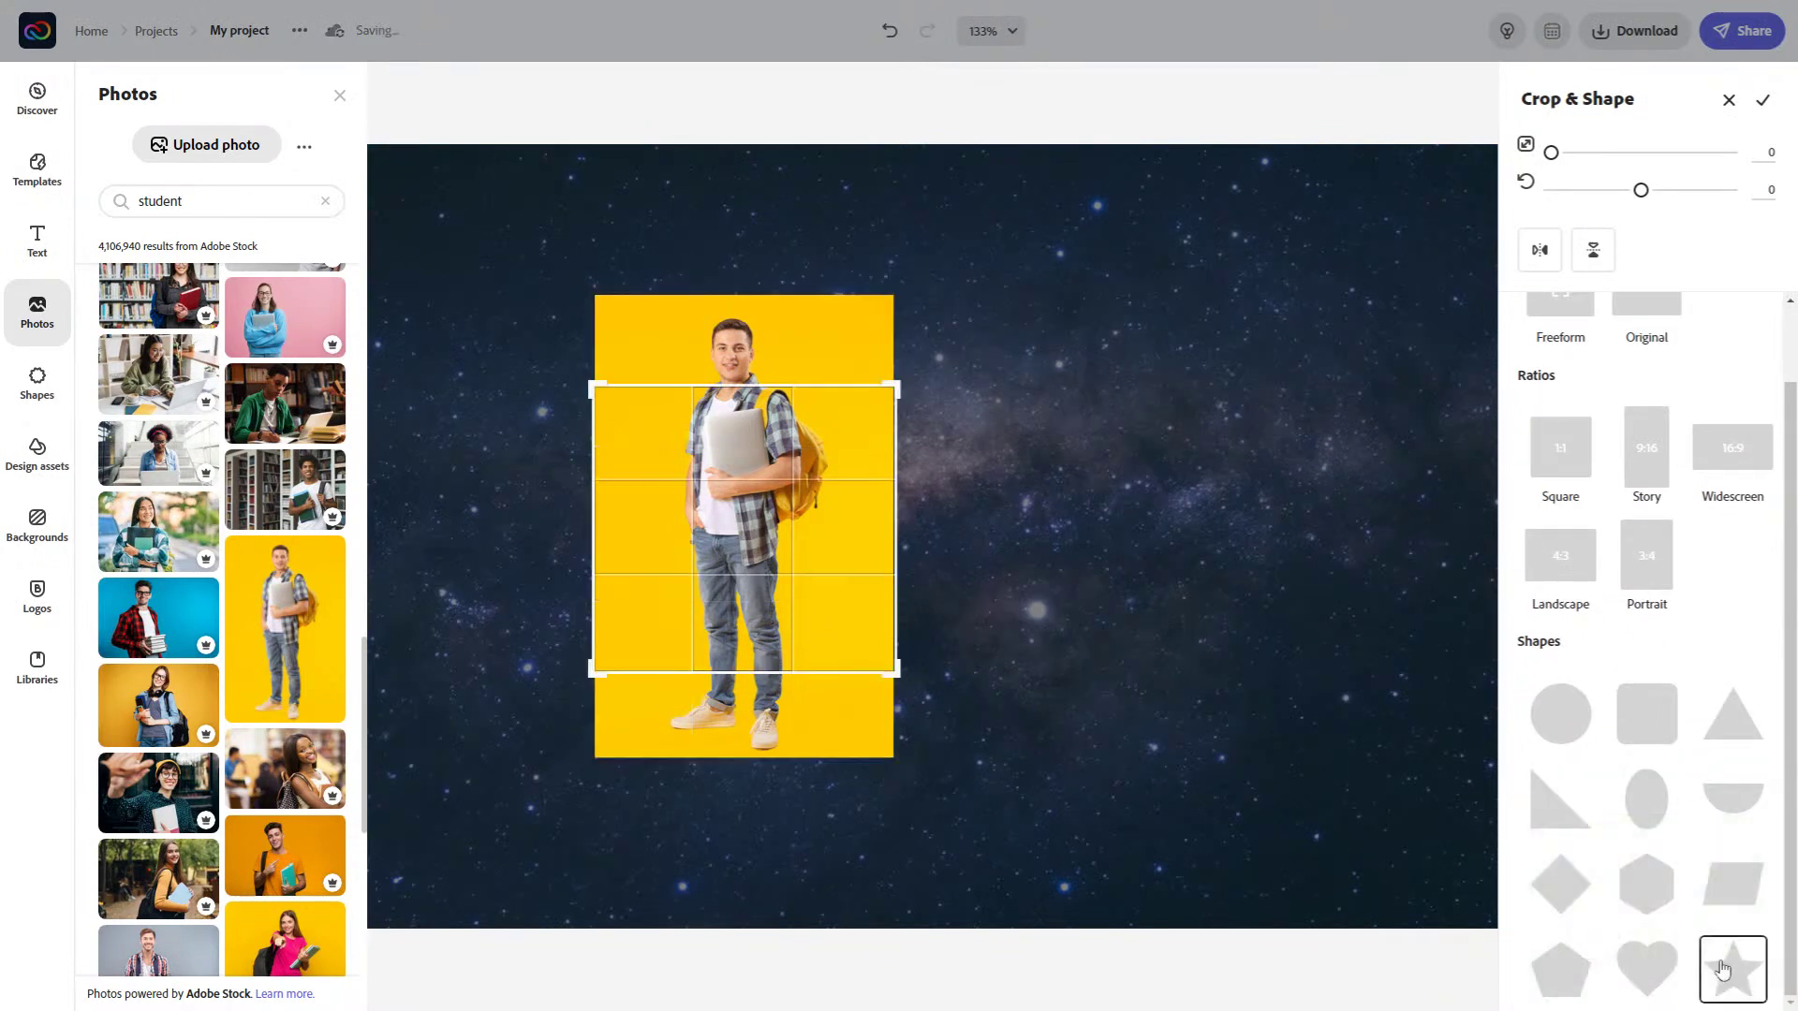
drag(735, 595, 749, 667)
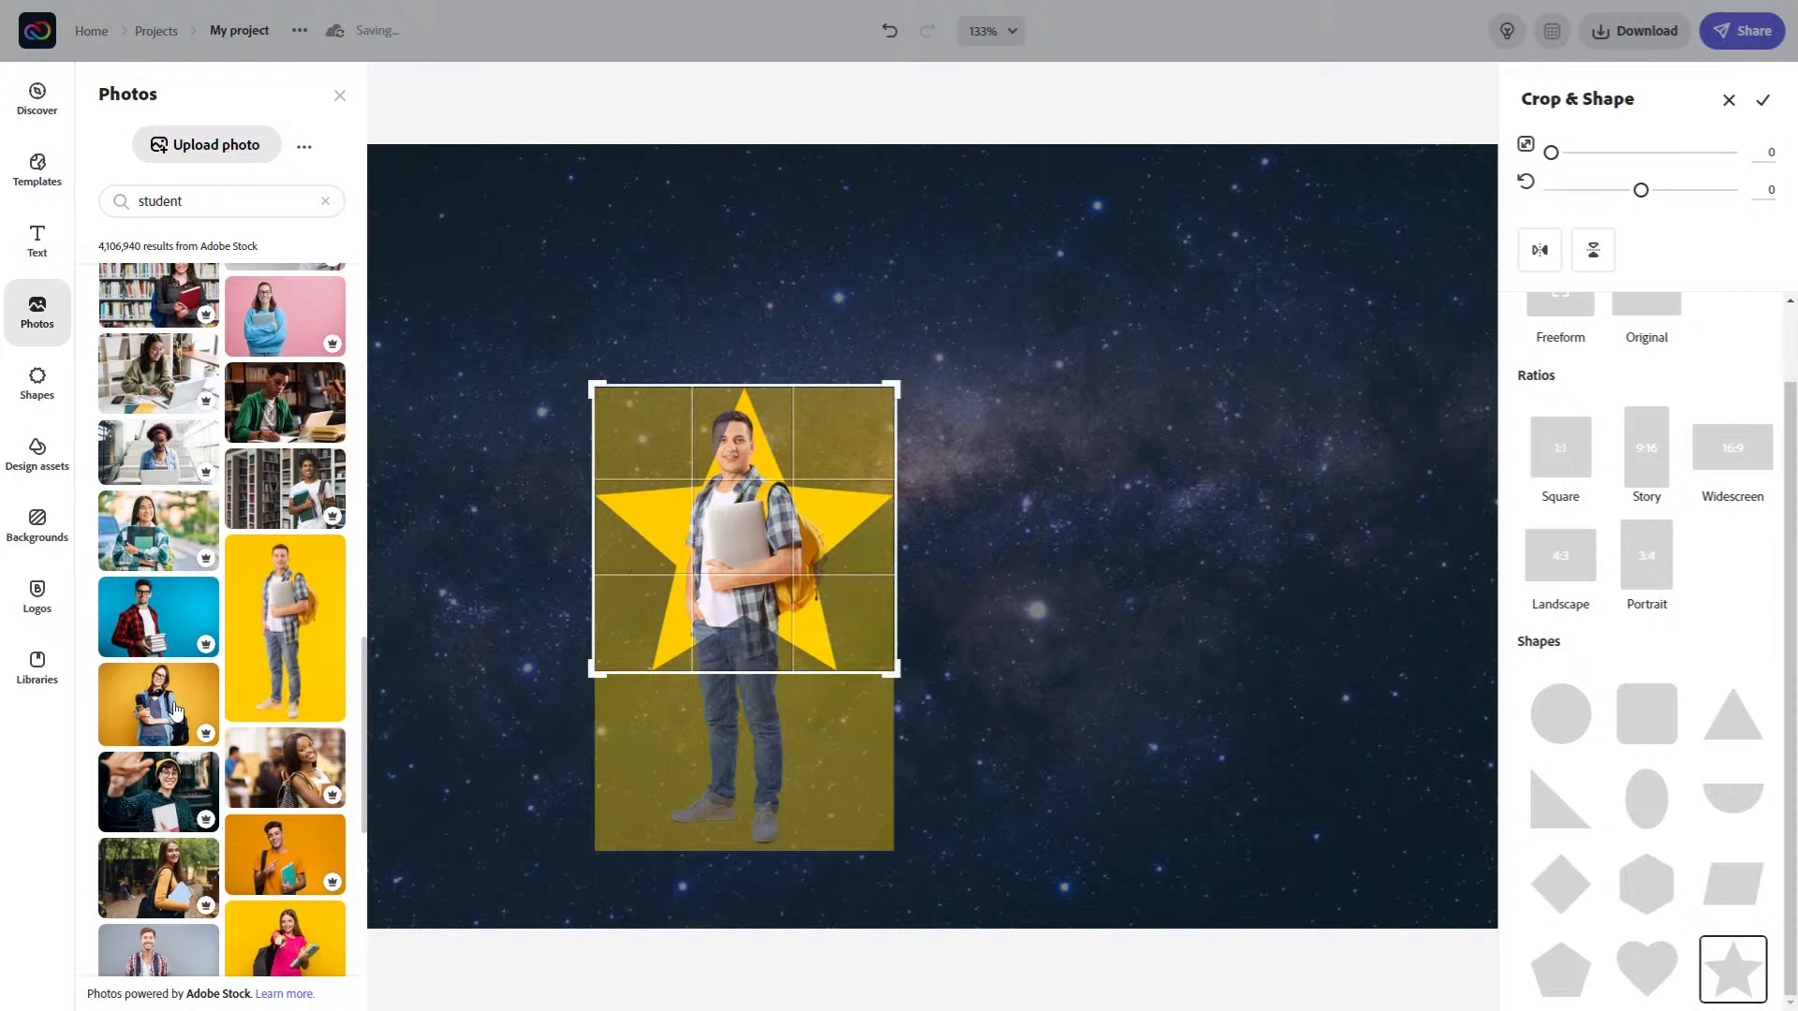
Discard the crop and replace the laptop student's photo with the stock photo of the cheering graduate with raised arms.
scroll(175, 709, down, 5)
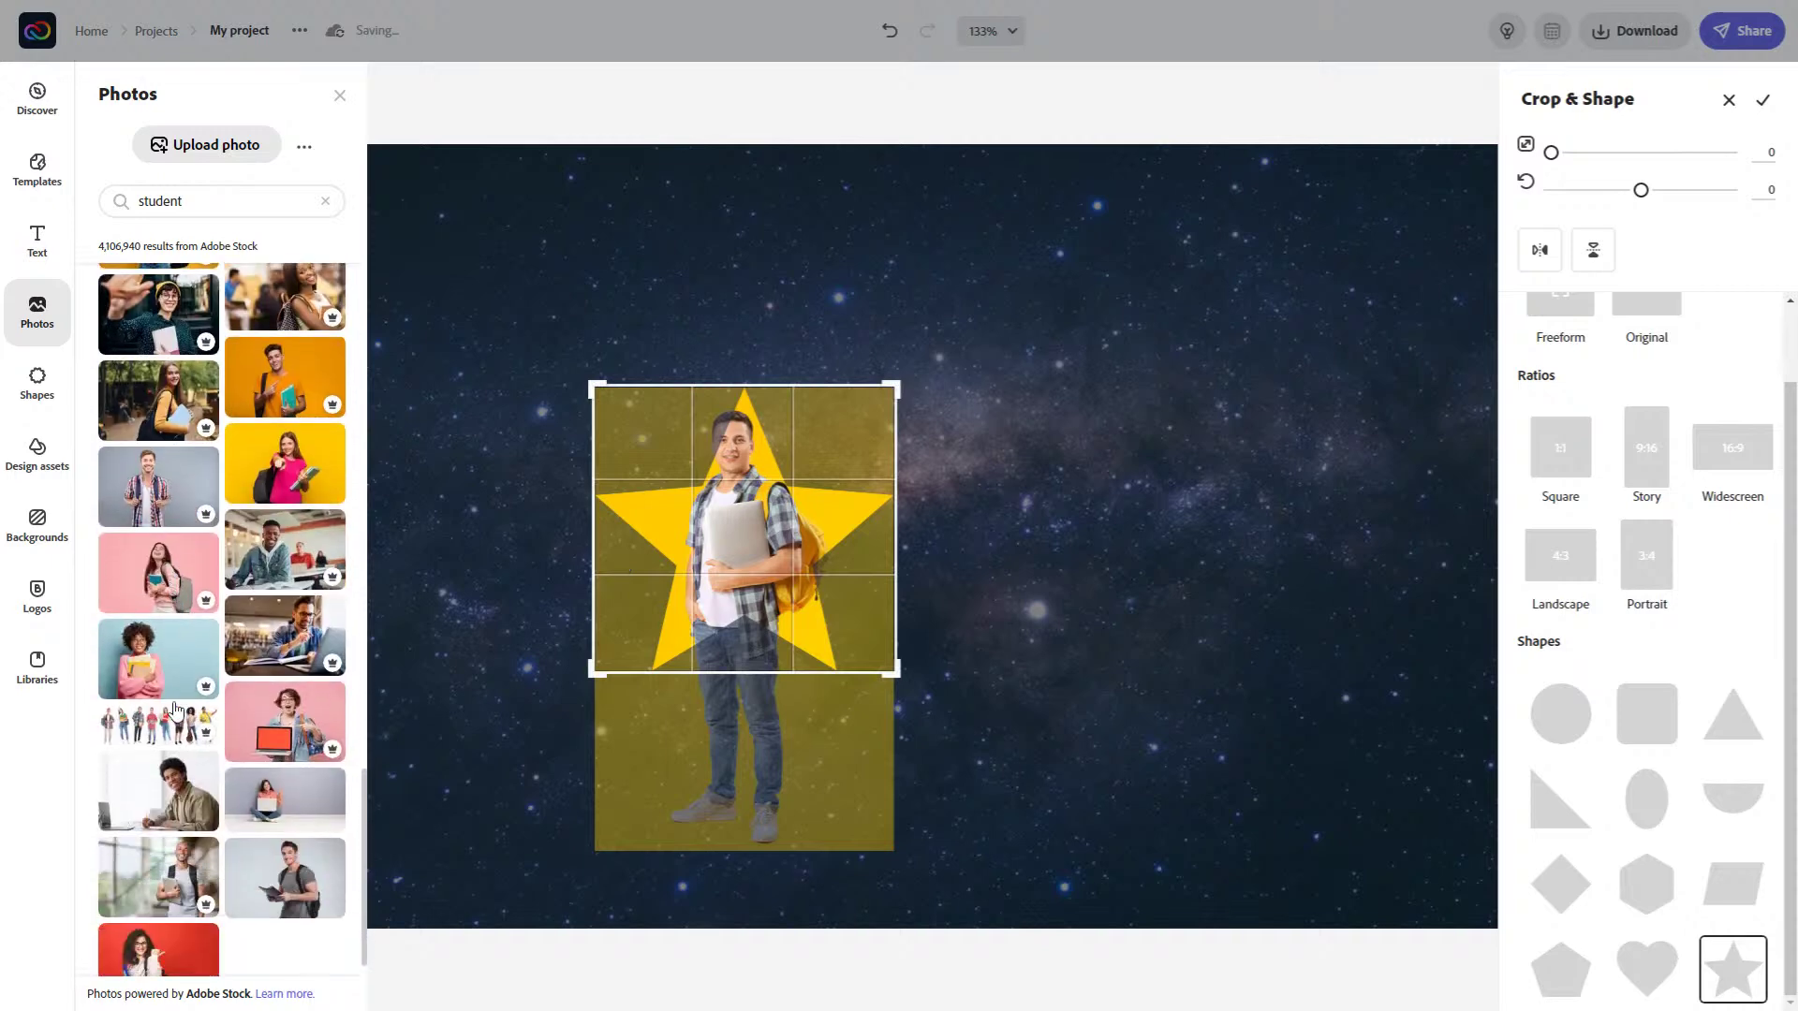
scroll(175, 709, up, 3)
scroll(175, 709, up, 10)
scroll(175, 708, up, 5)
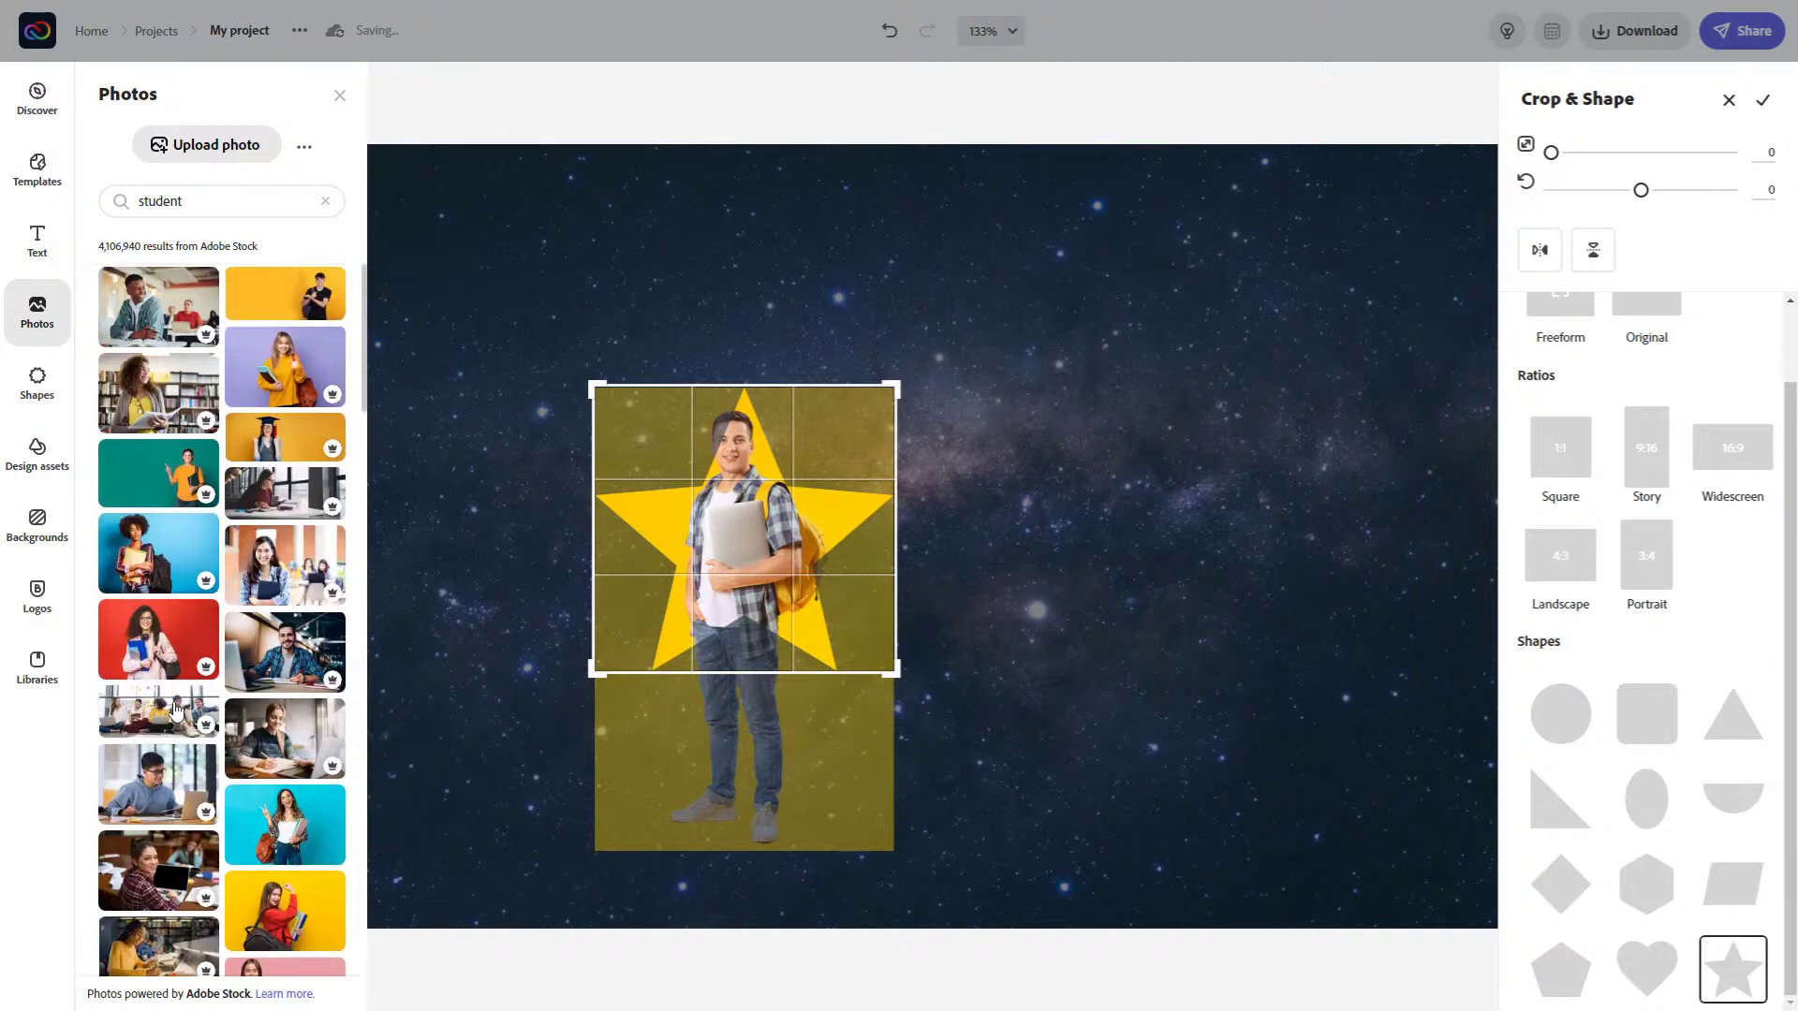
scroll(175, 709, down, 10)
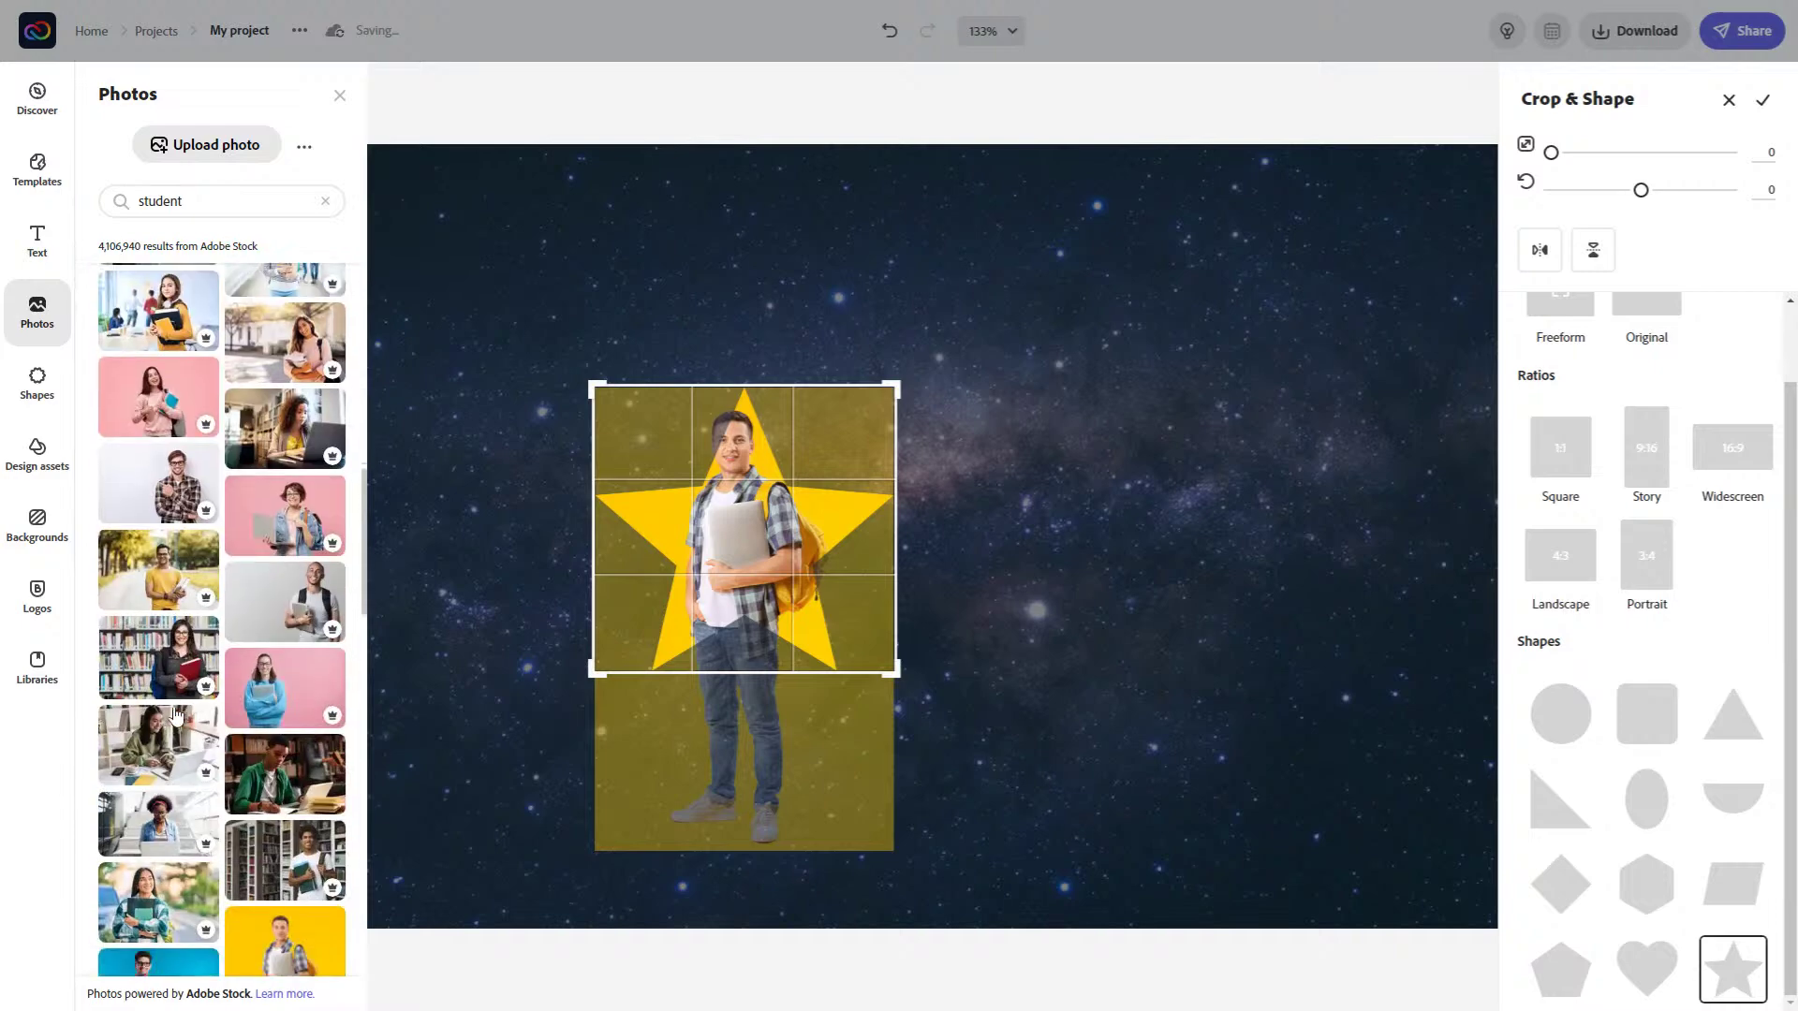
scroll(175, 712, down, 10)
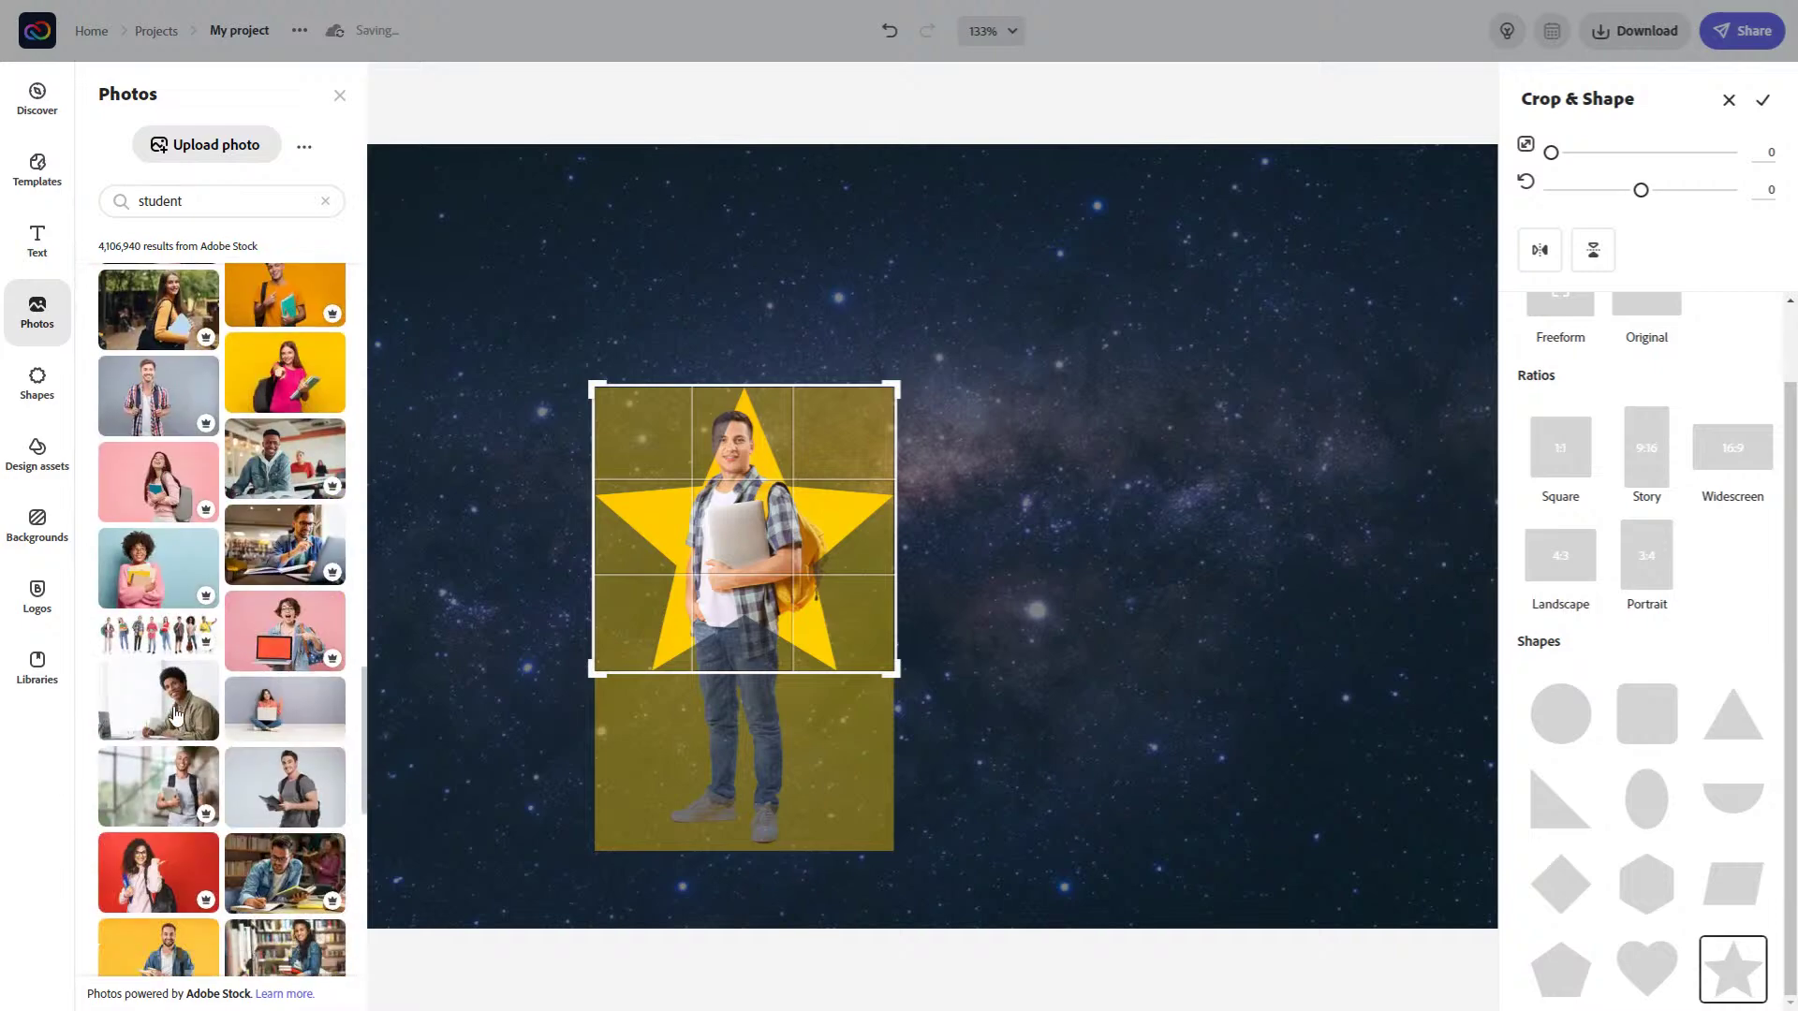
scroll(175, 712, down, 5)
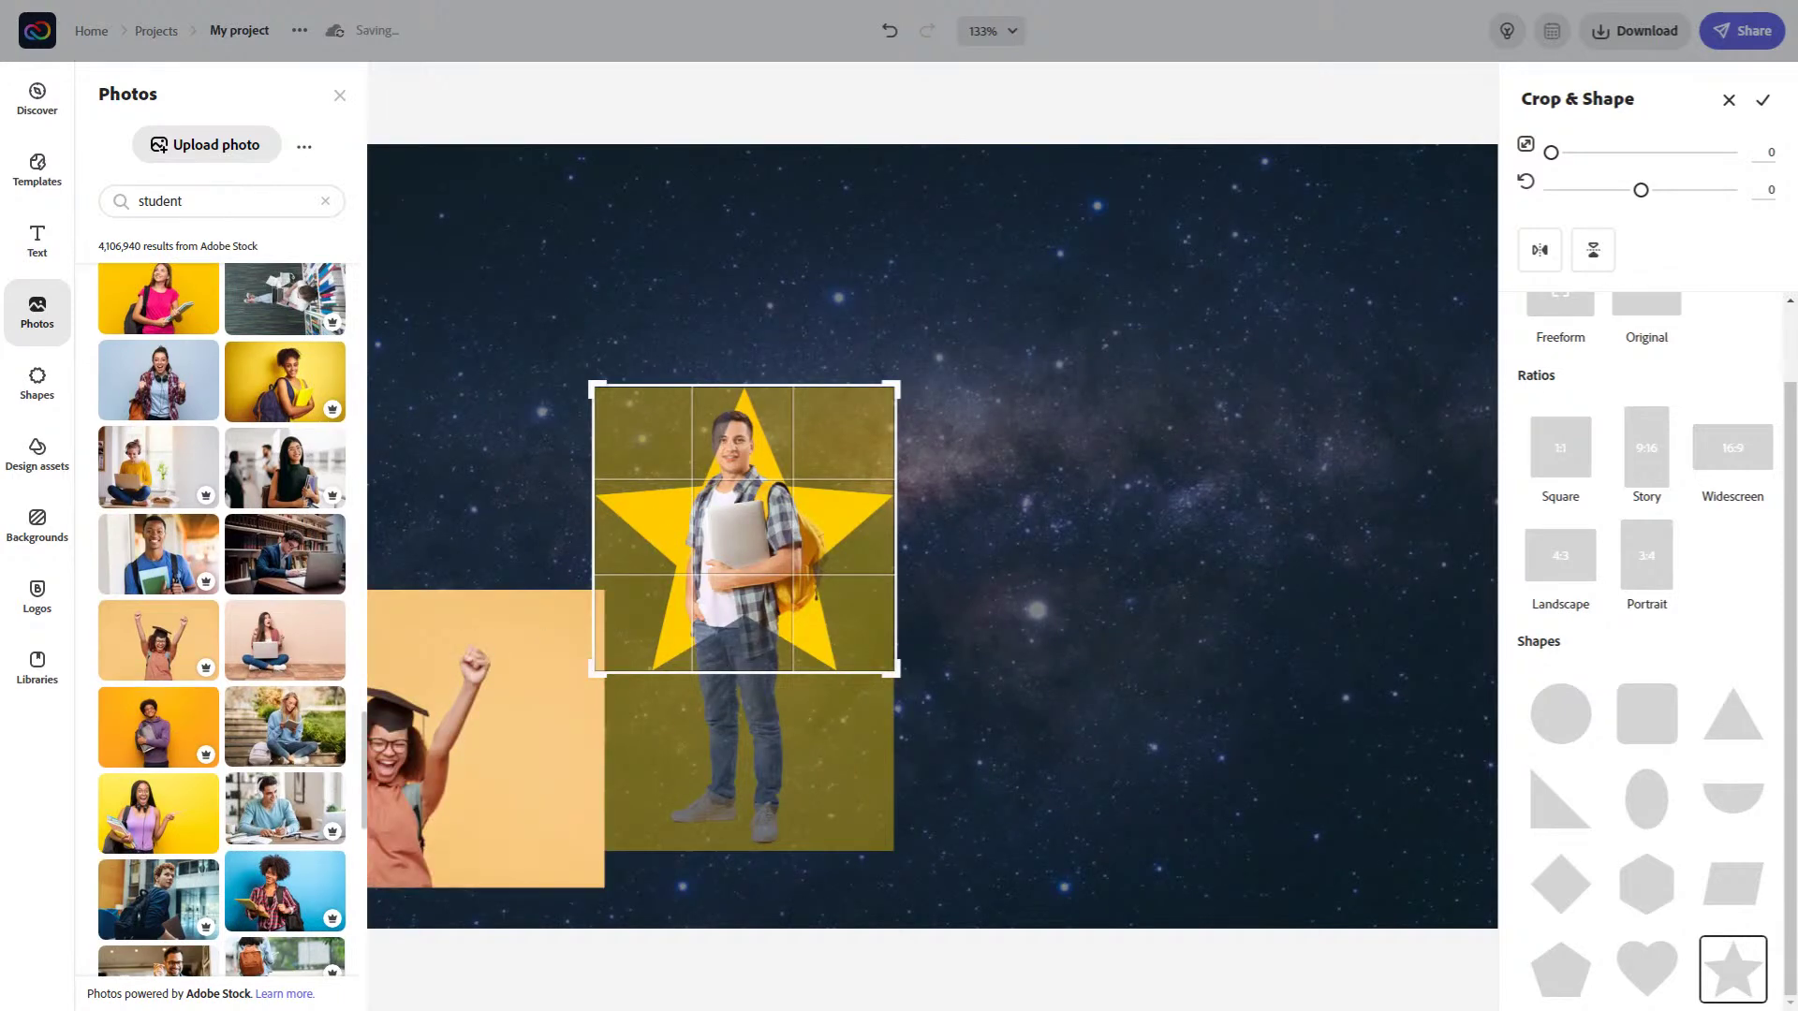
click(1728, 99)
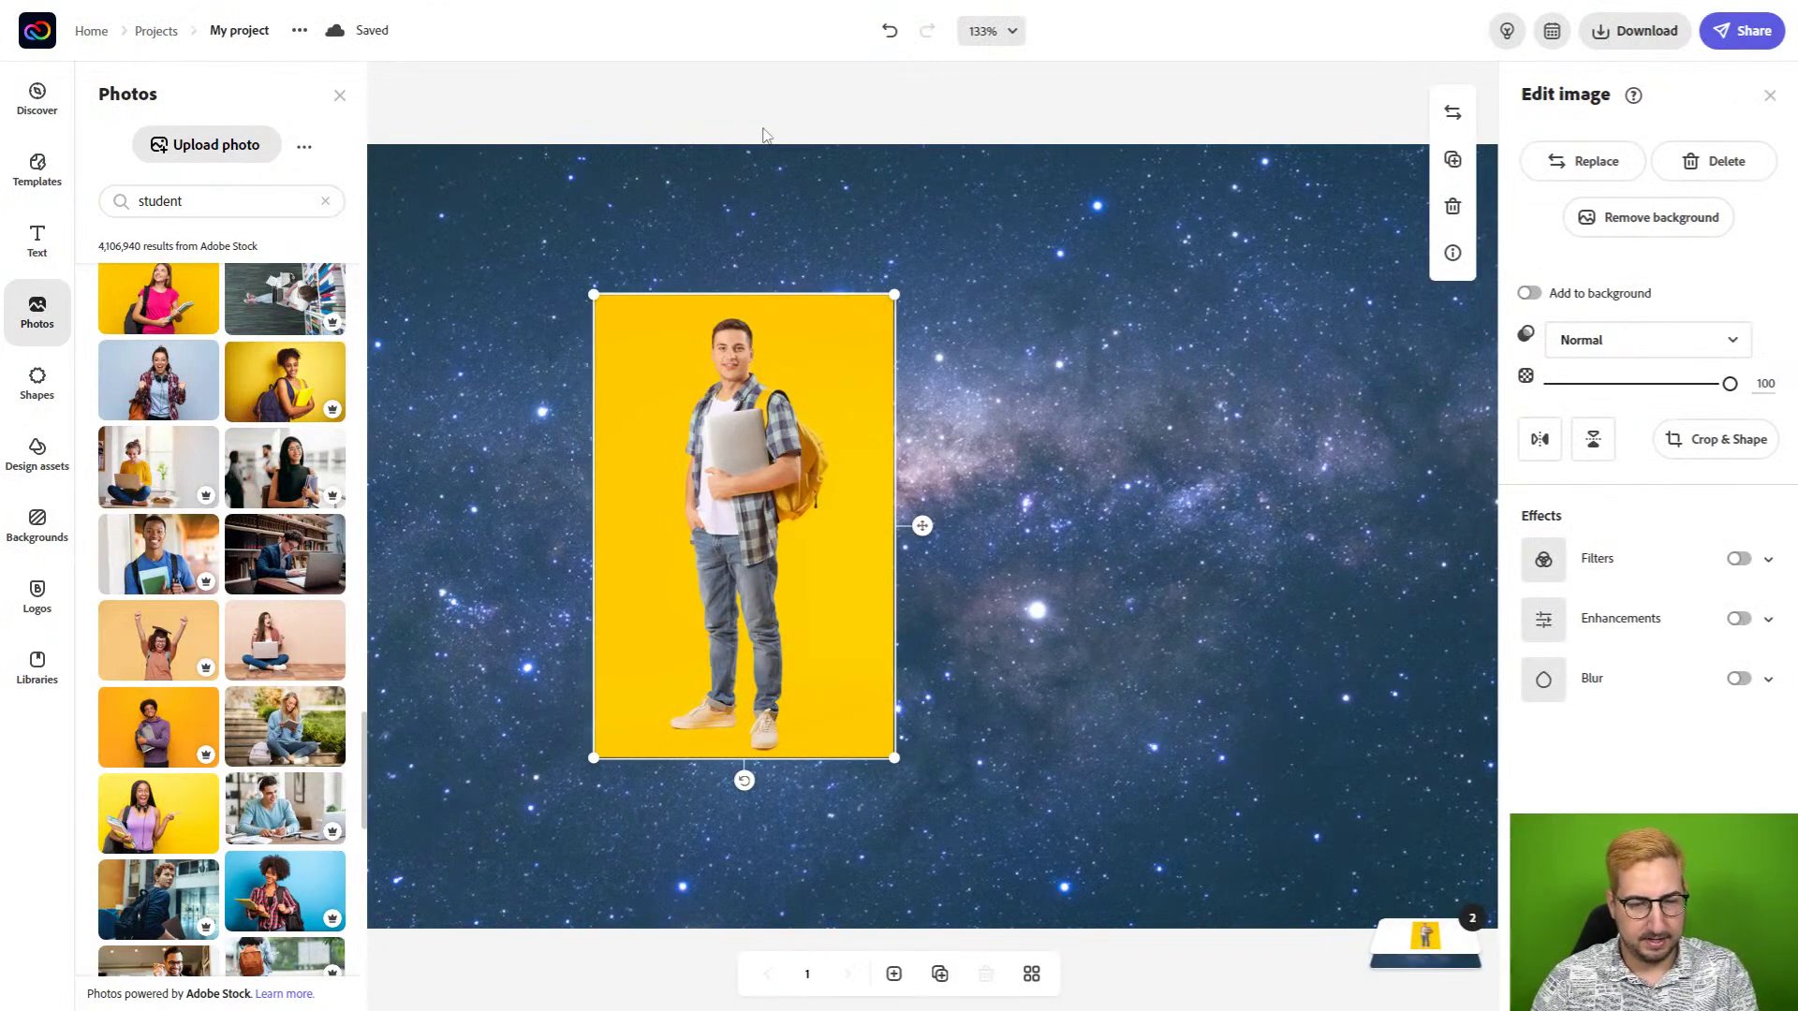
key(Delete)
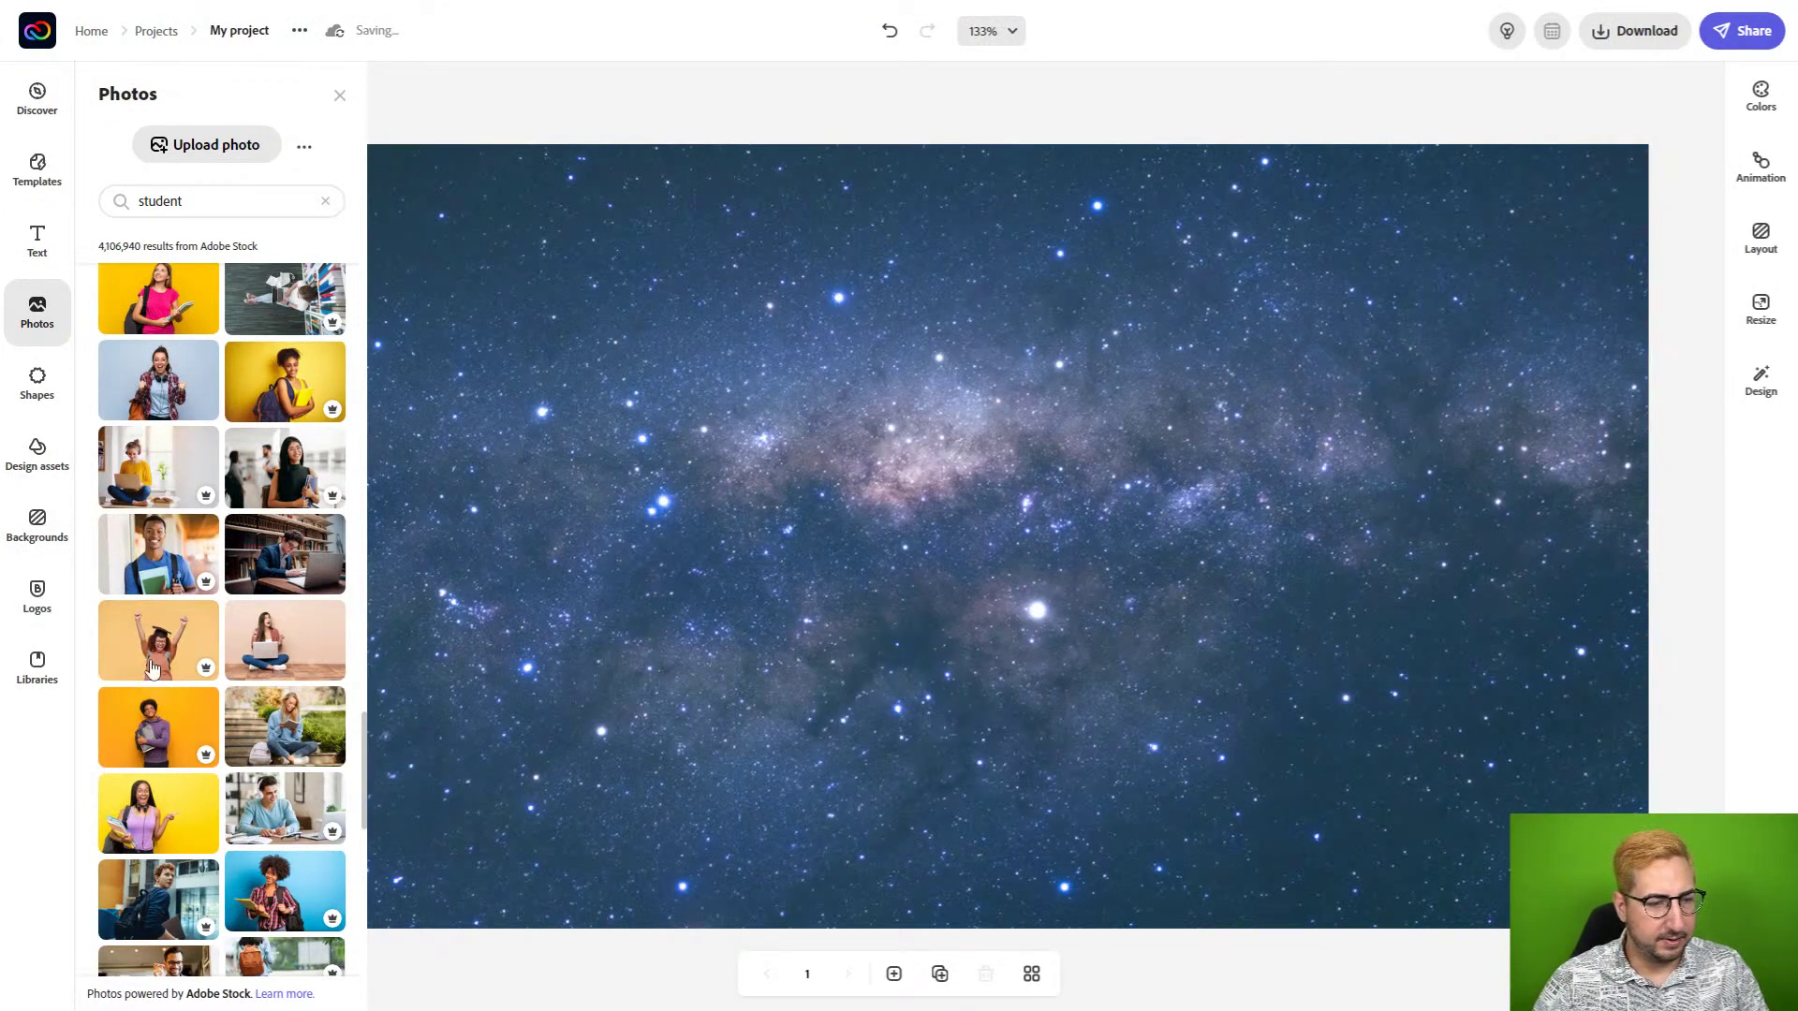
drag(152, 676, 562, 693)
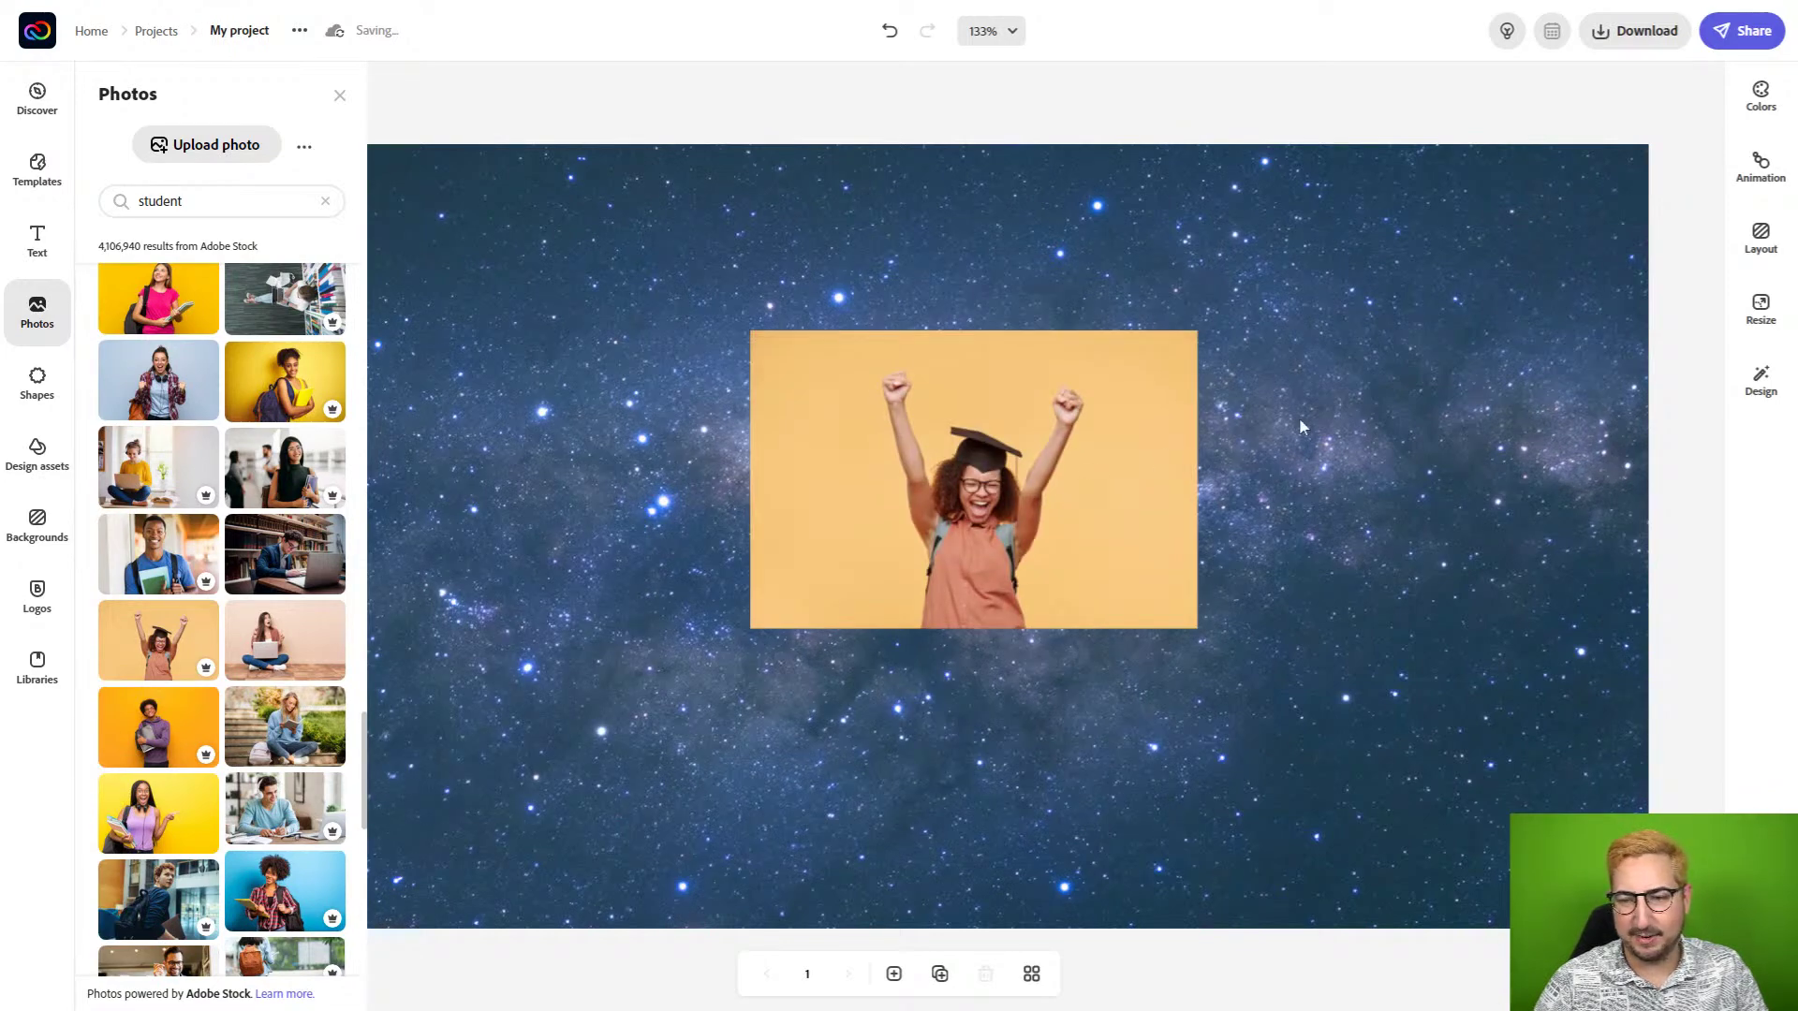
Crop the graduate photo to a star shape with the face centred inside the star.
click(1717, 437)
scroll(1651, 534, down, 2)
scroll(1657, 561, up, 2)
scroll(1657, 562, down, 2)
click(1648, 885)
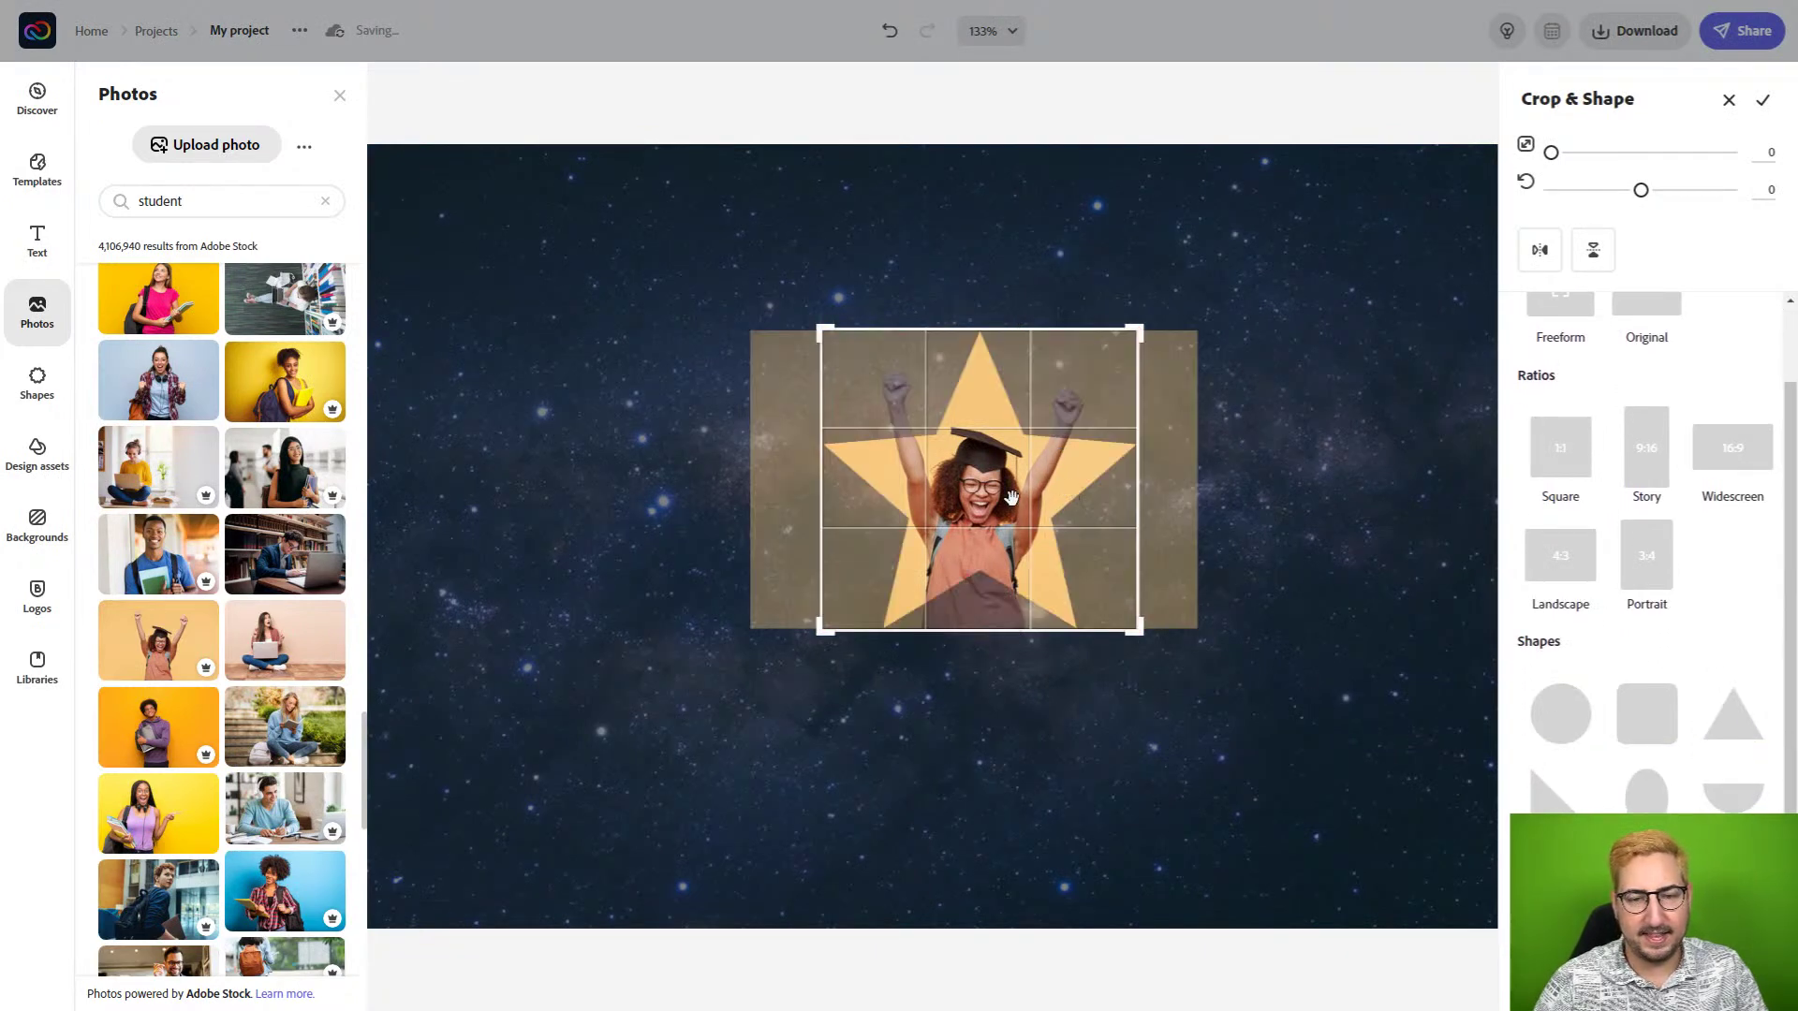
drag(1011, 498, 1009, 498)
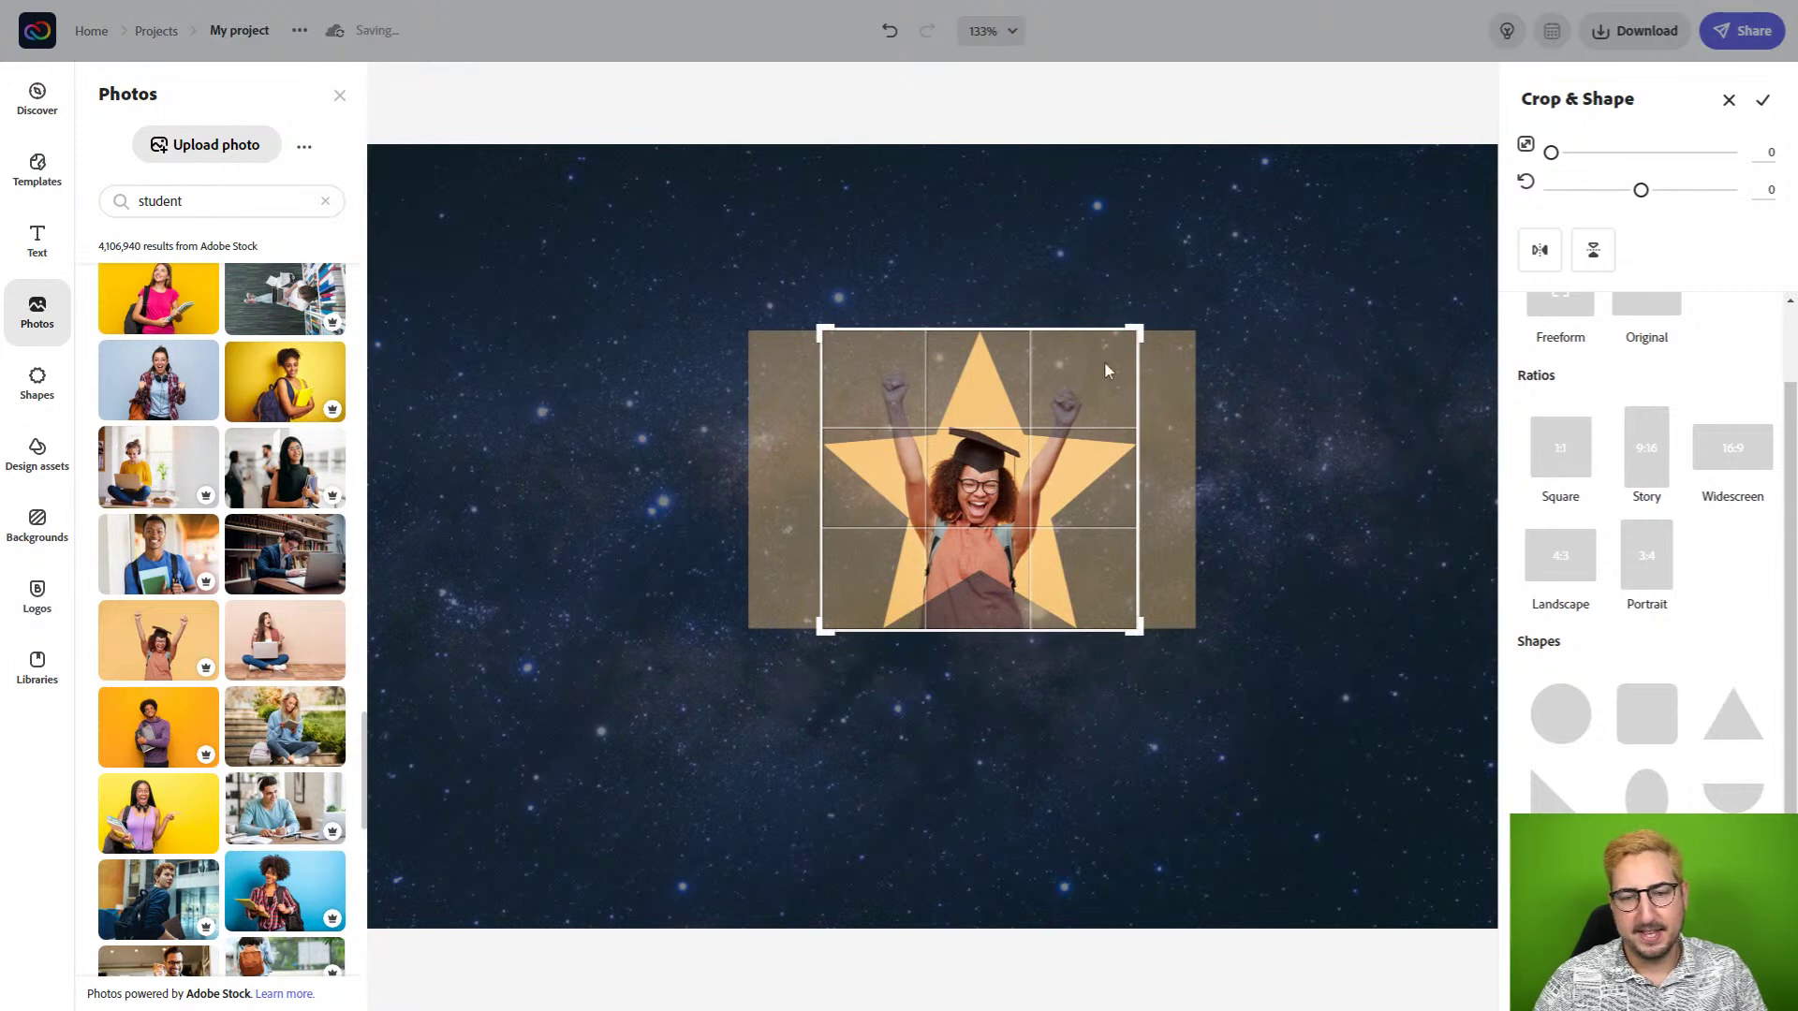
click(1763, 103)
Move the star-shaped graduate photo to the left side of the page and enlarge it to nearly fill the page height.
drag(864, 466, 439, 344)
click(340, 94)
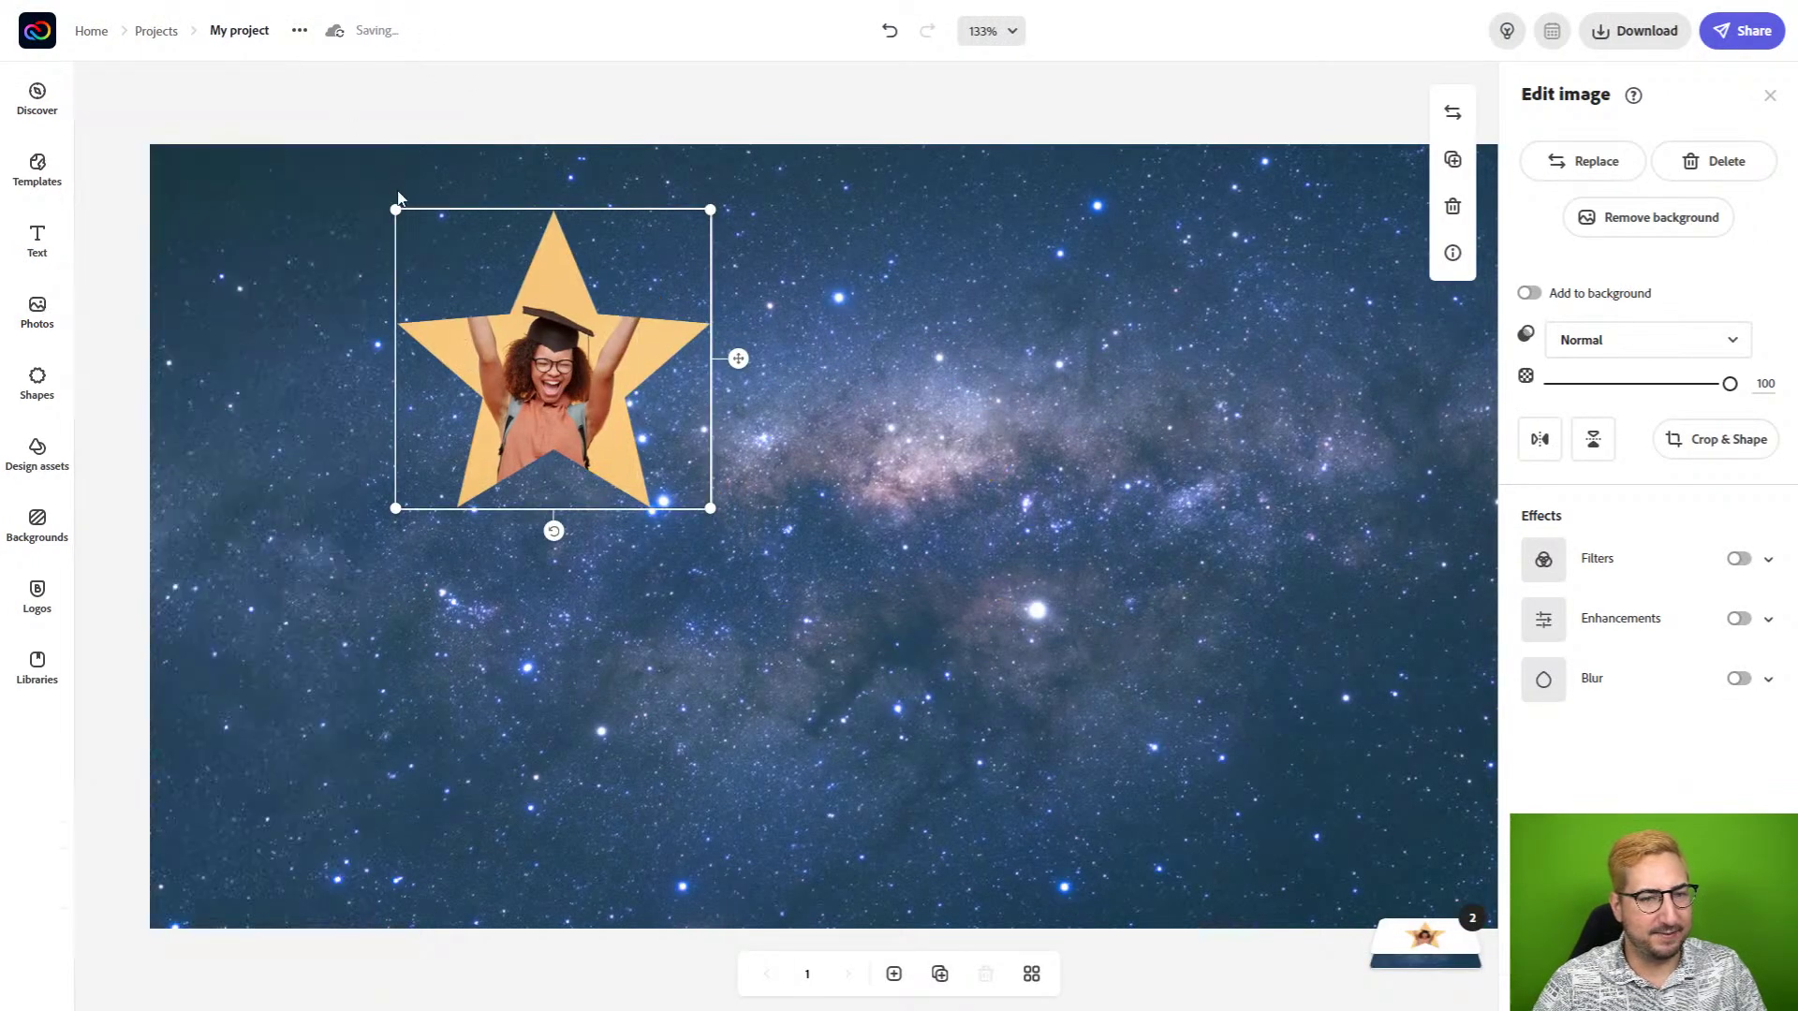
drag(395, 210, 278, 178)
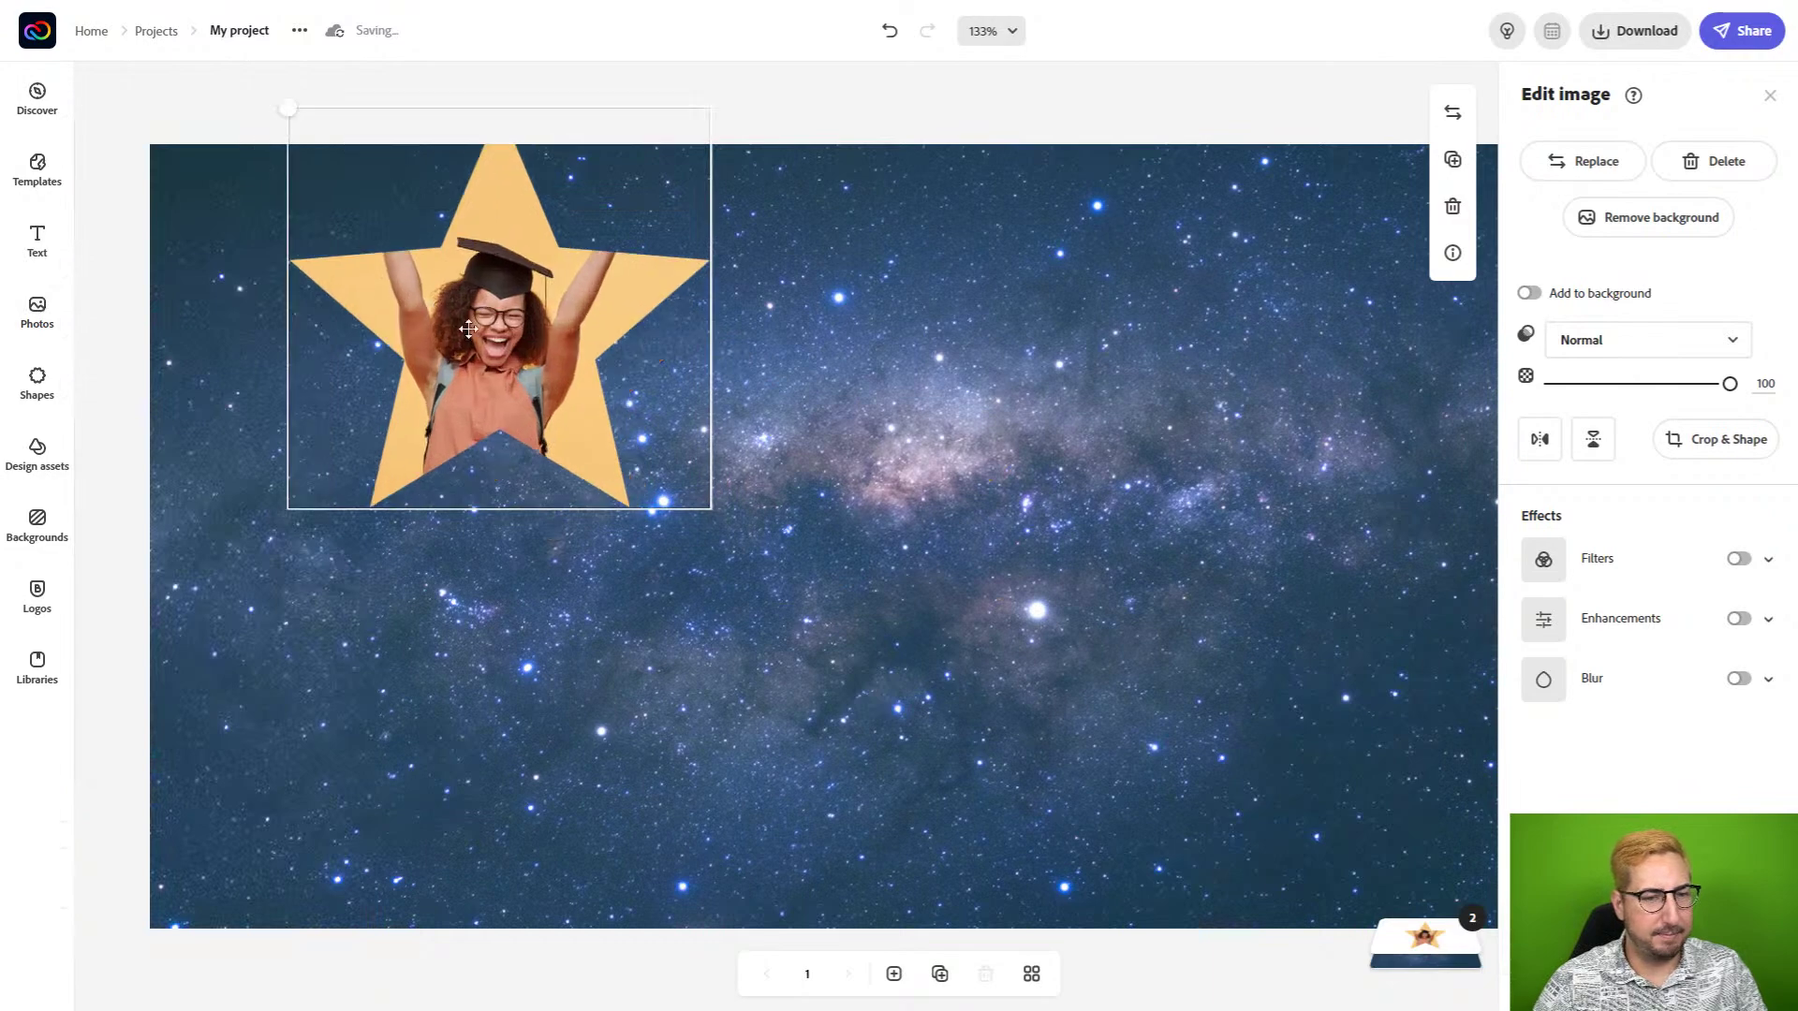
drag(713, 507, 562, 602)
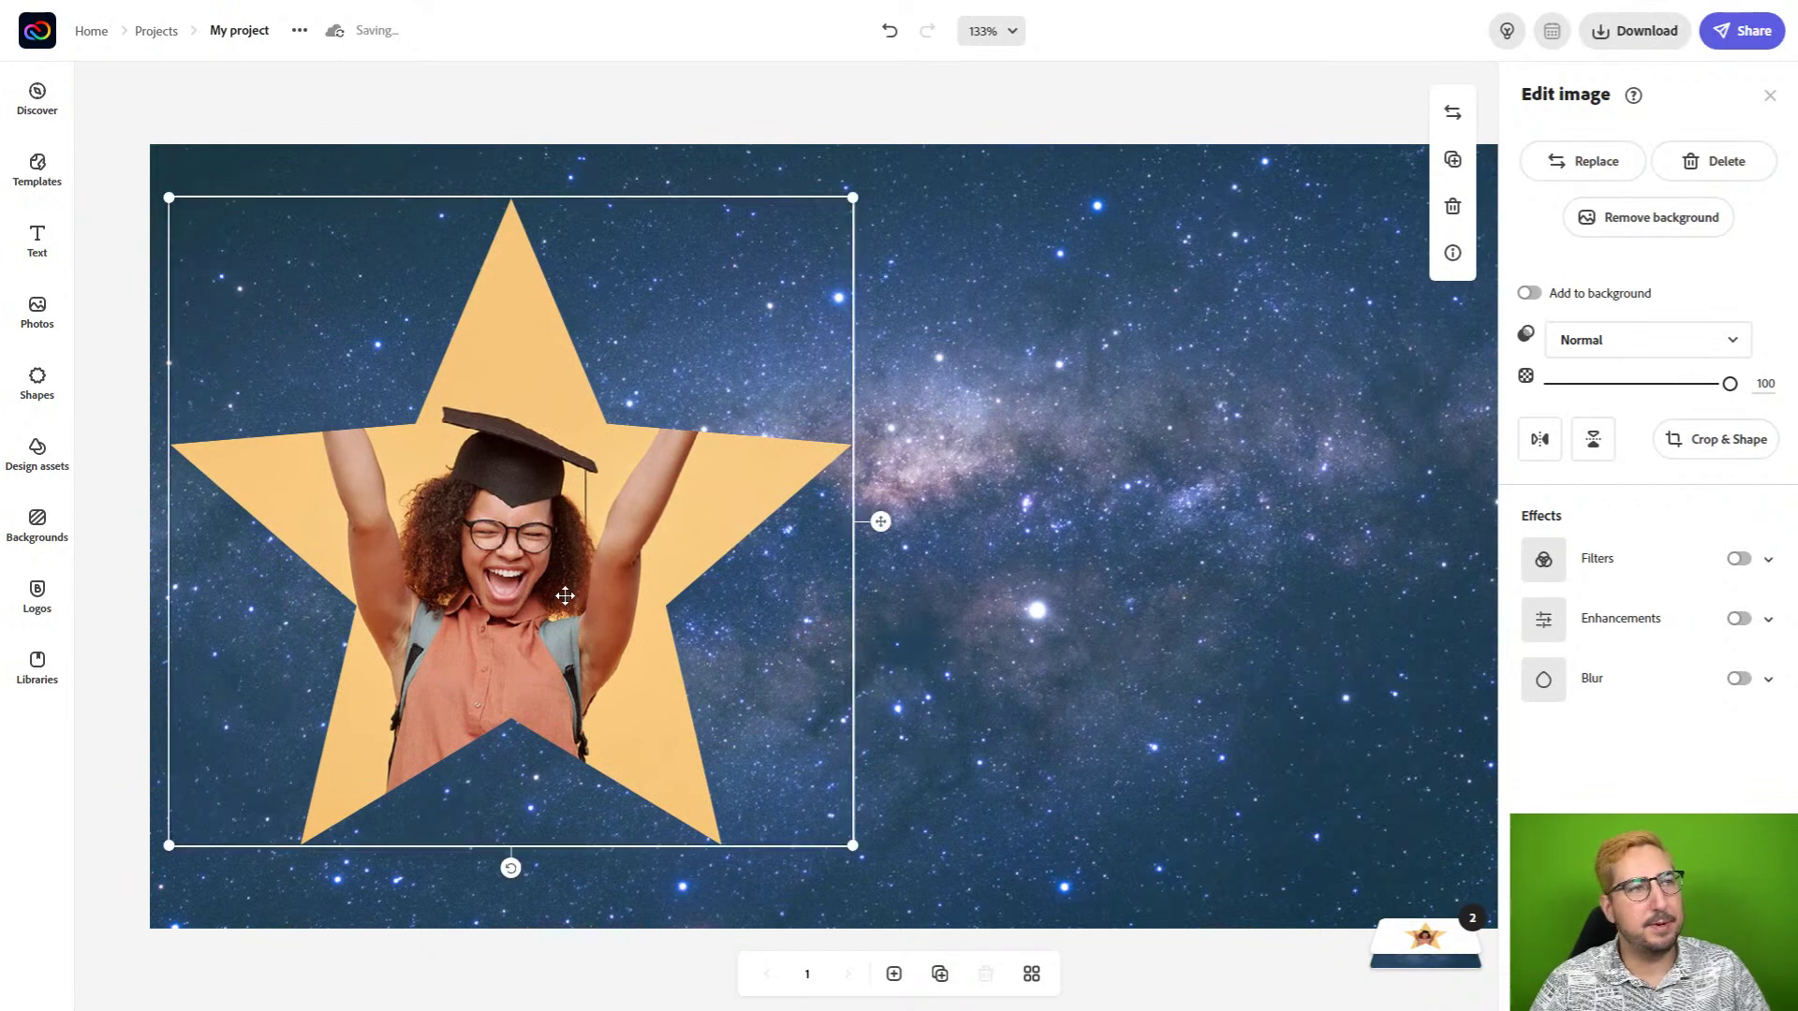
click(902, 109)
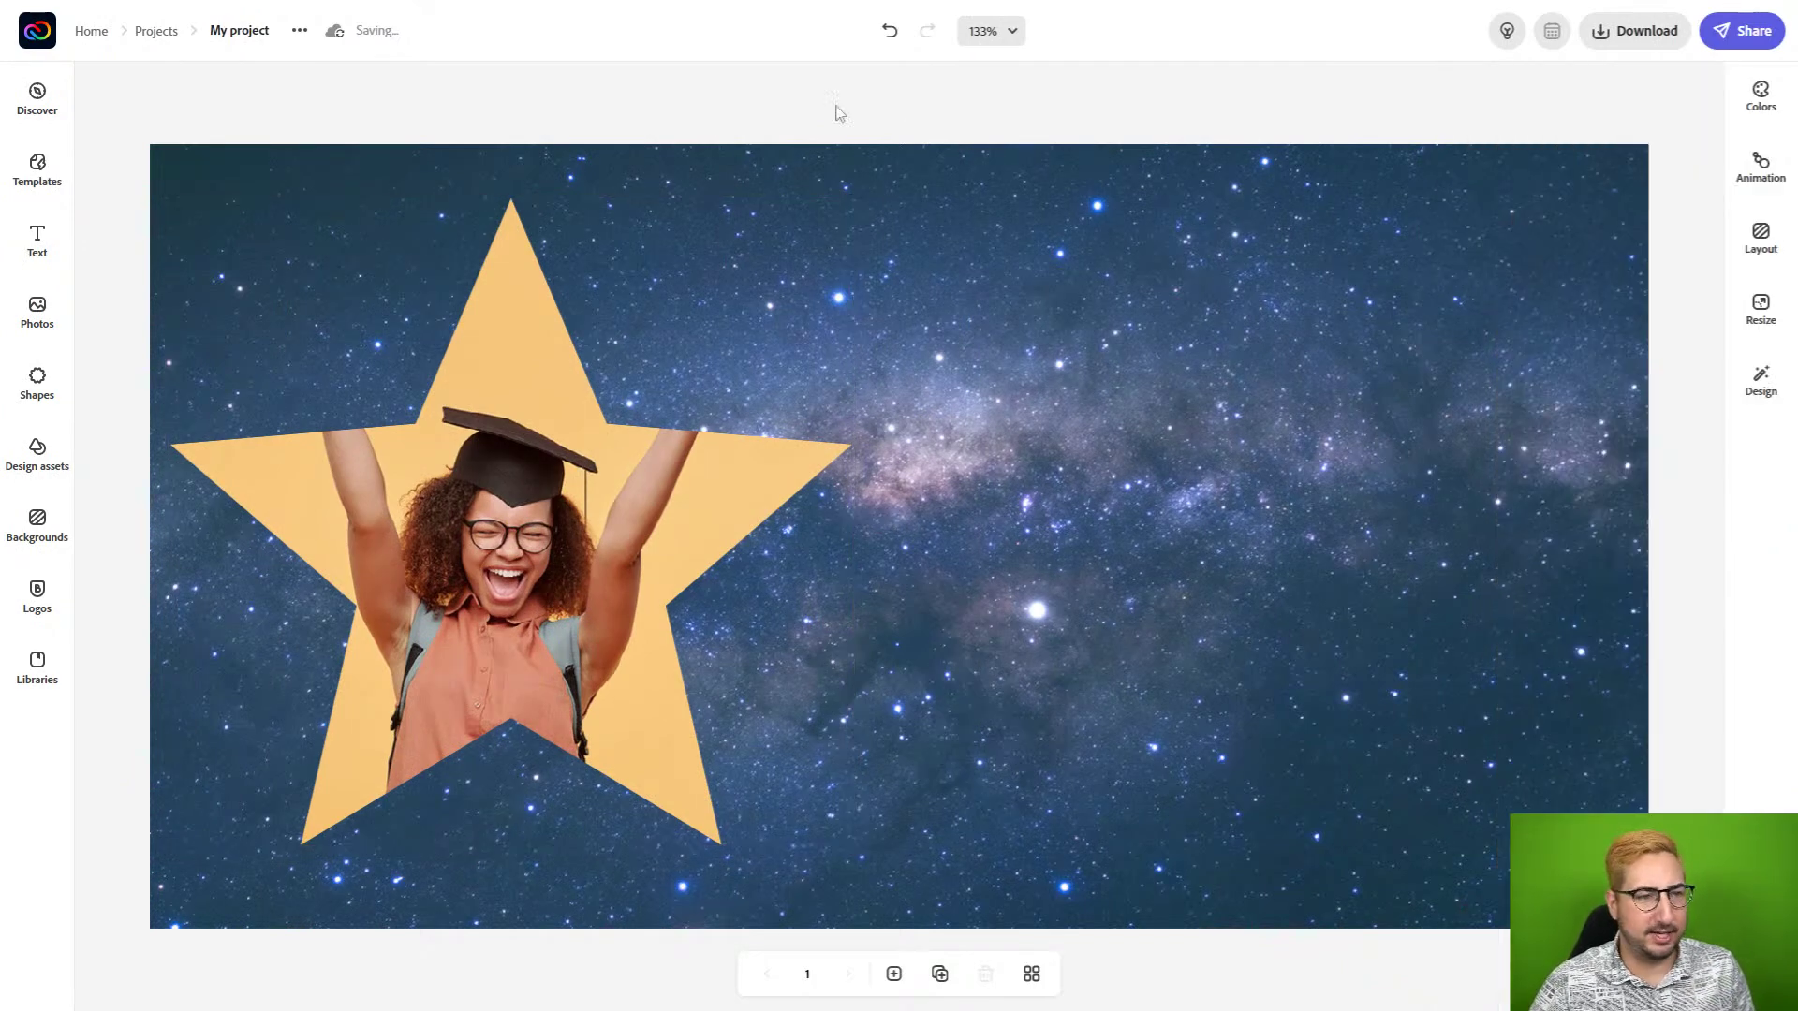
Add the text "Star Student" and place it left-aligned beside the upper part of the star.
click(37, 241)
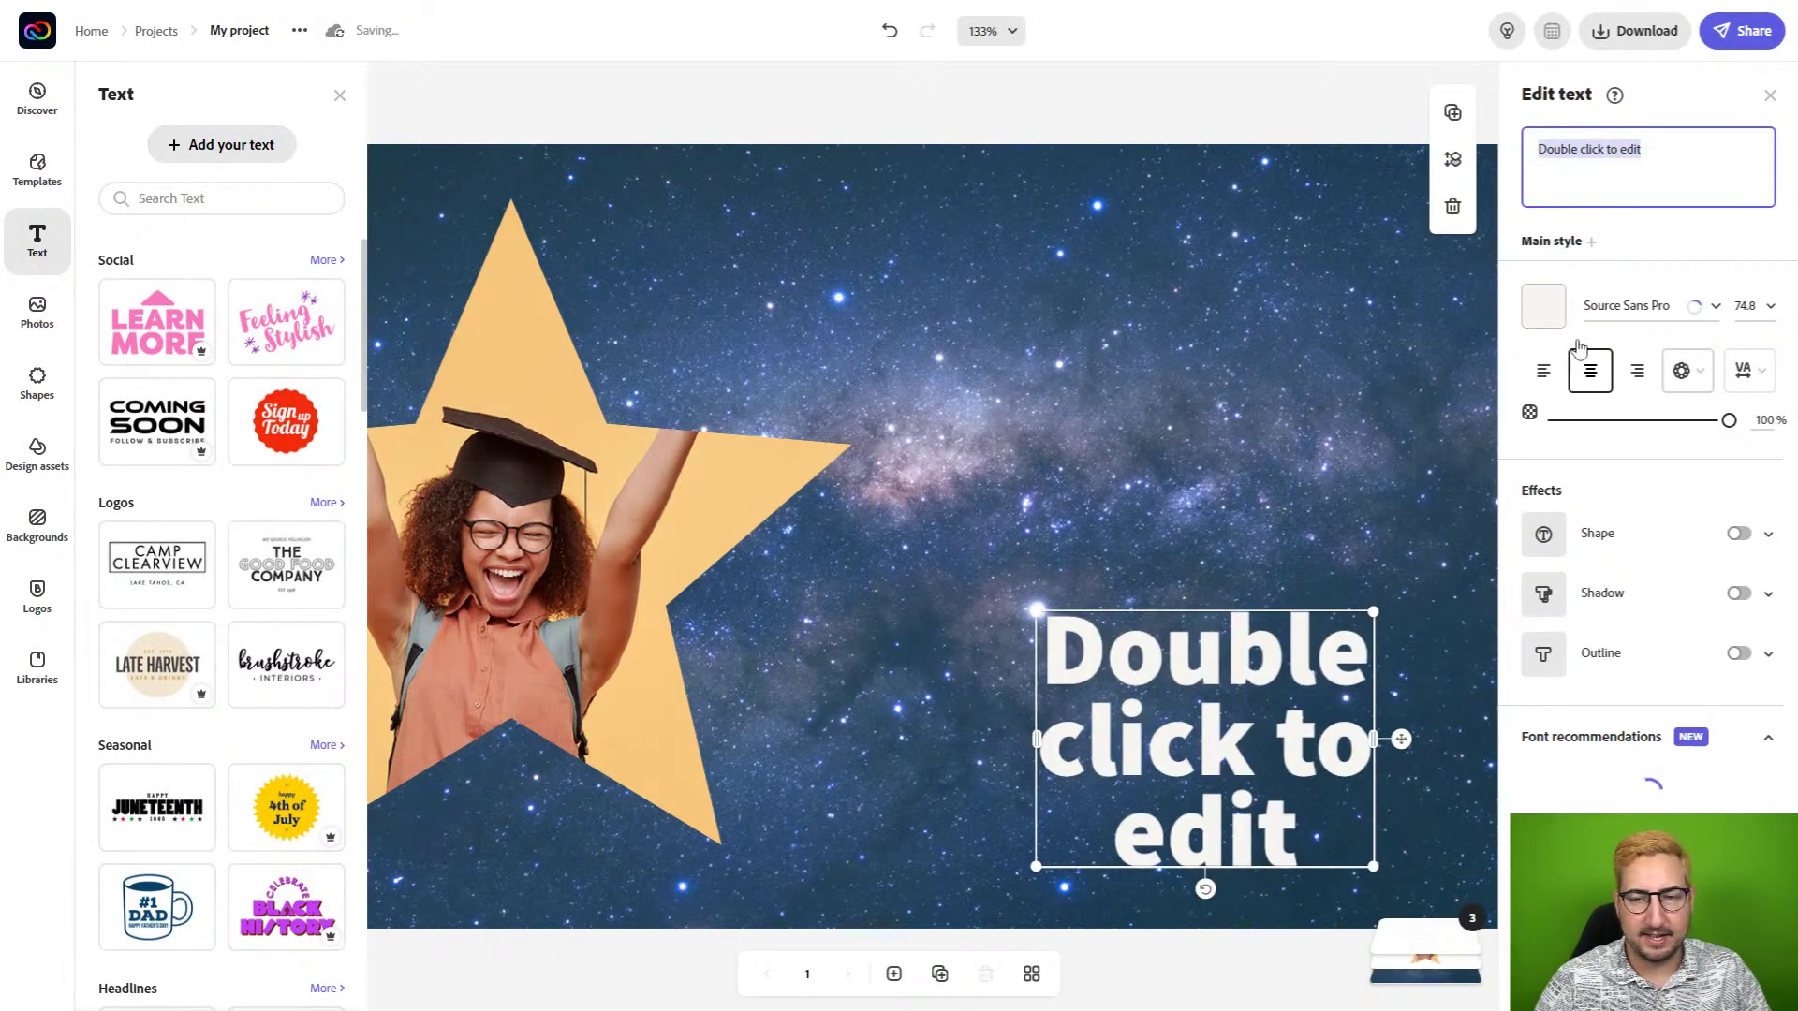
click(1641, 150)
key(ctrl+a)
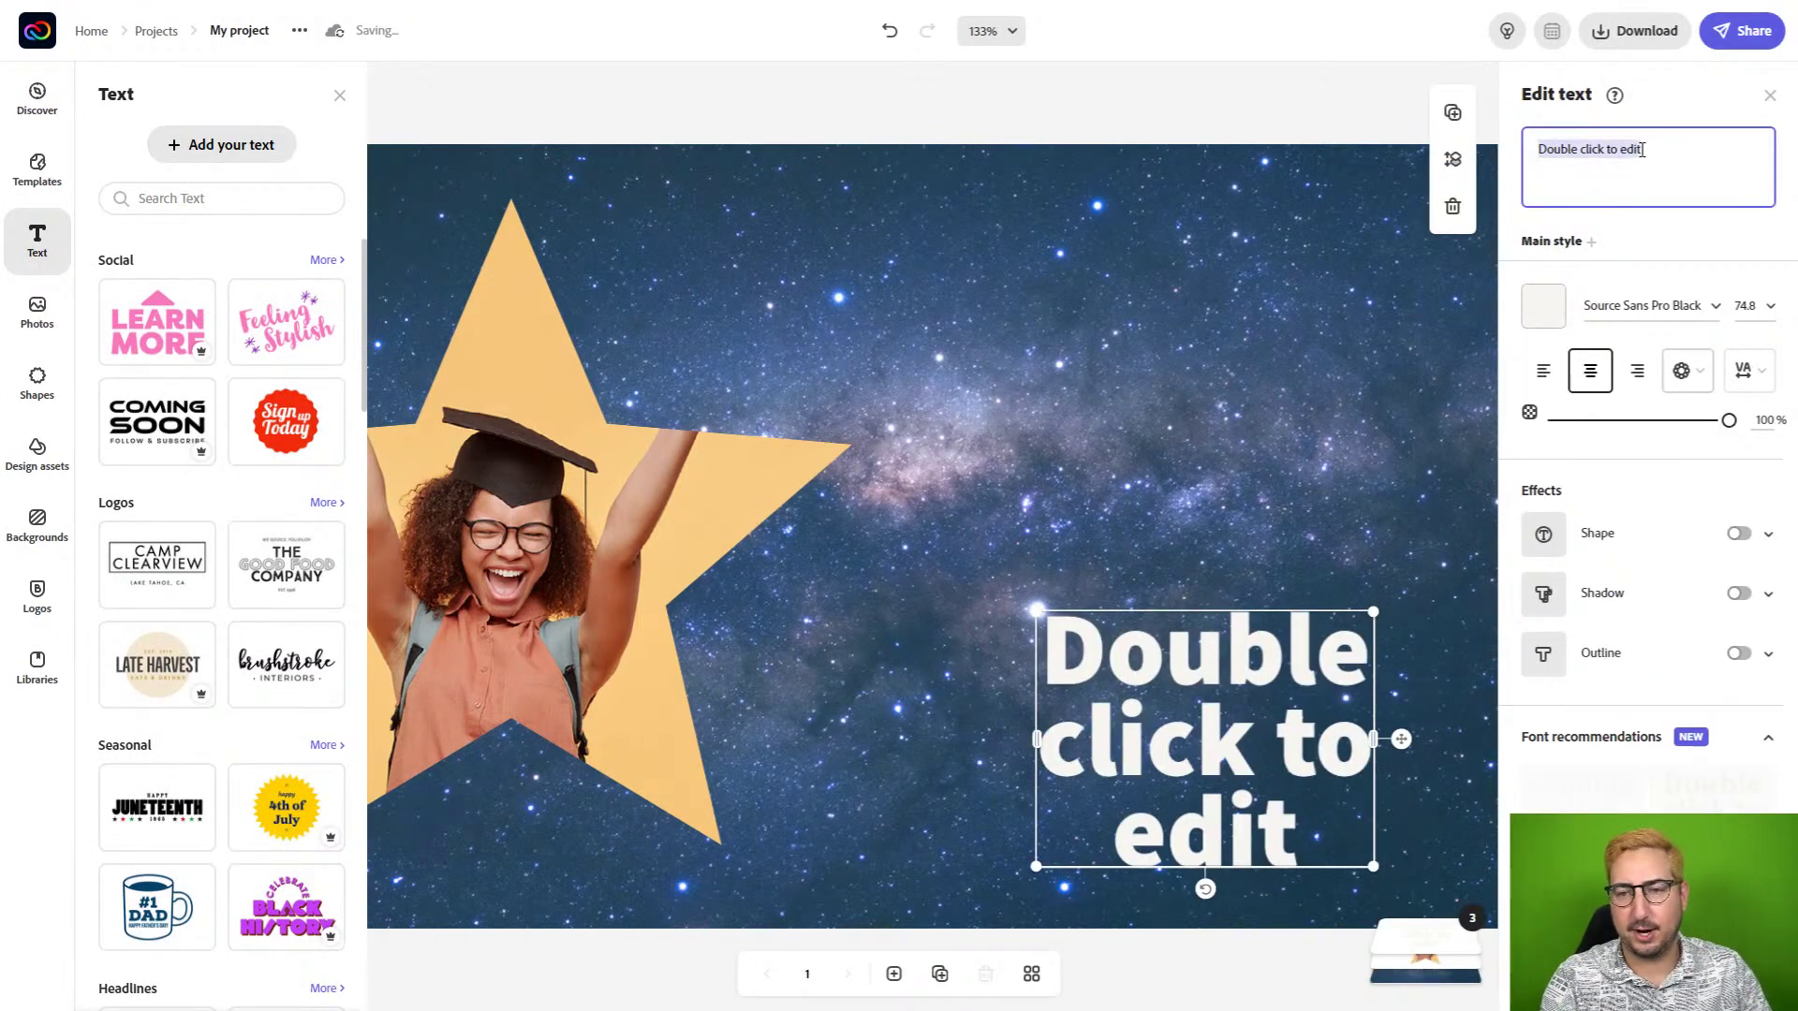
text(Star)
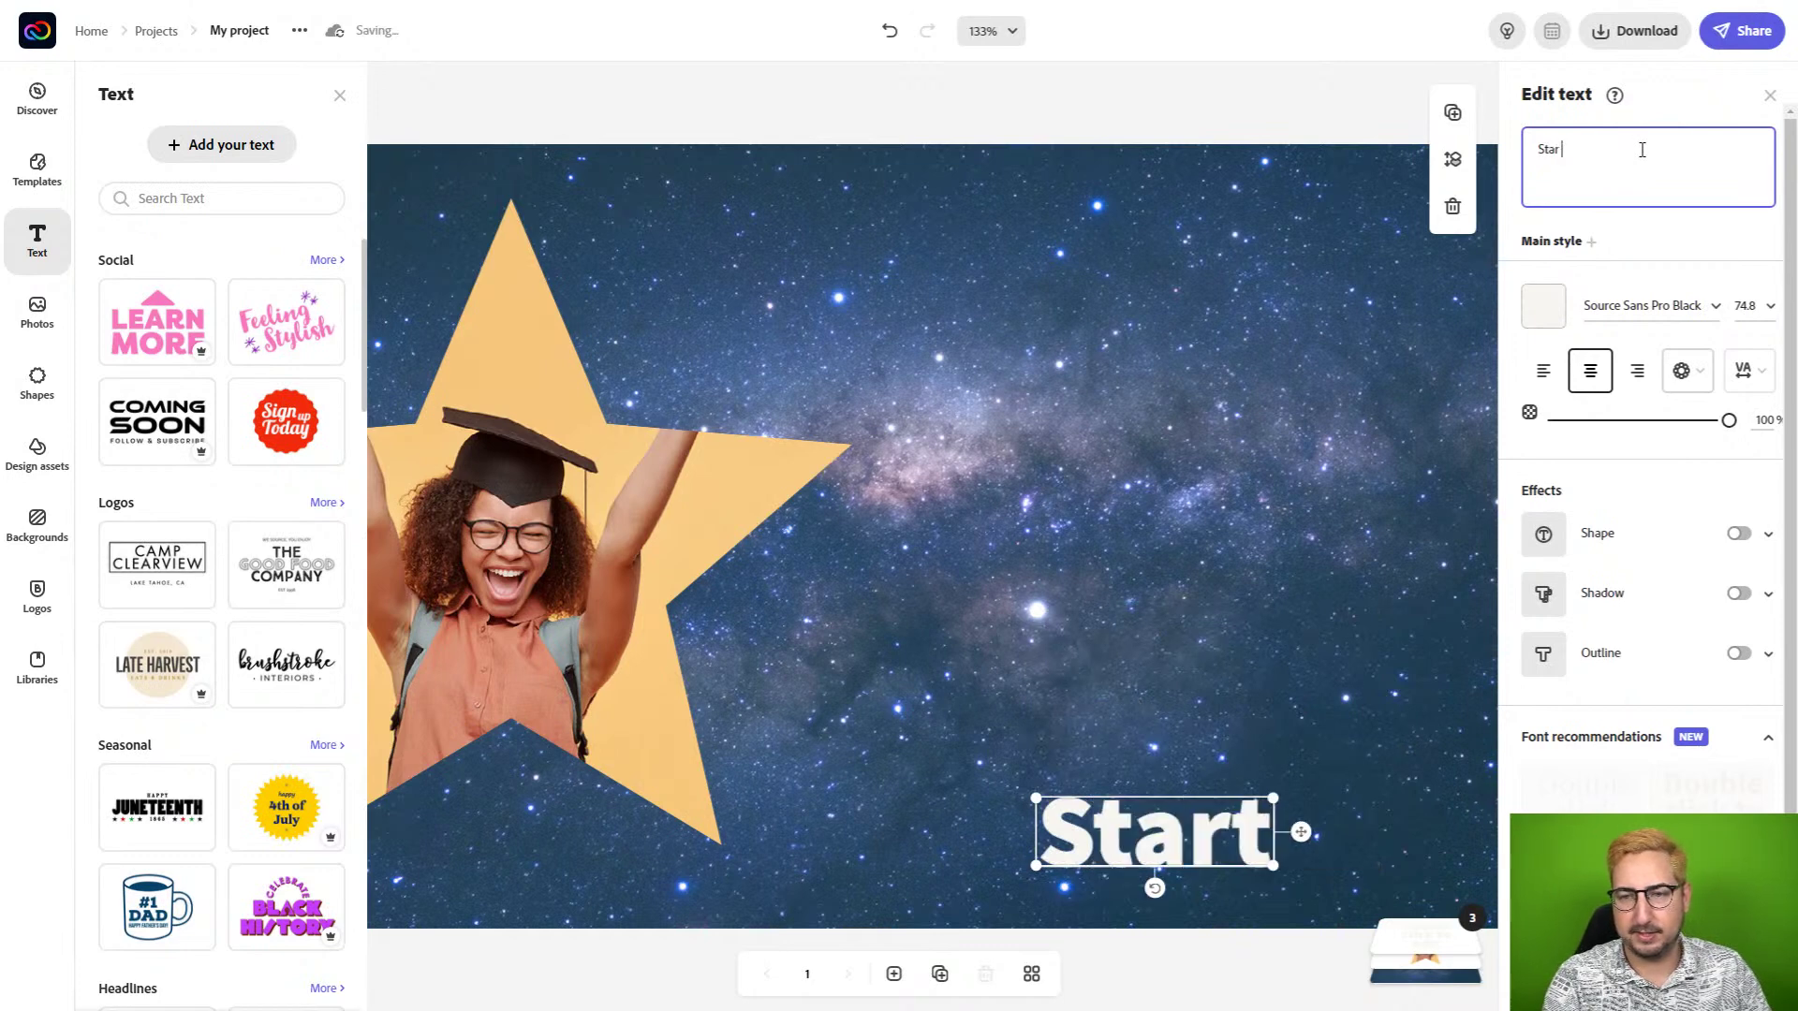
text(t Student)
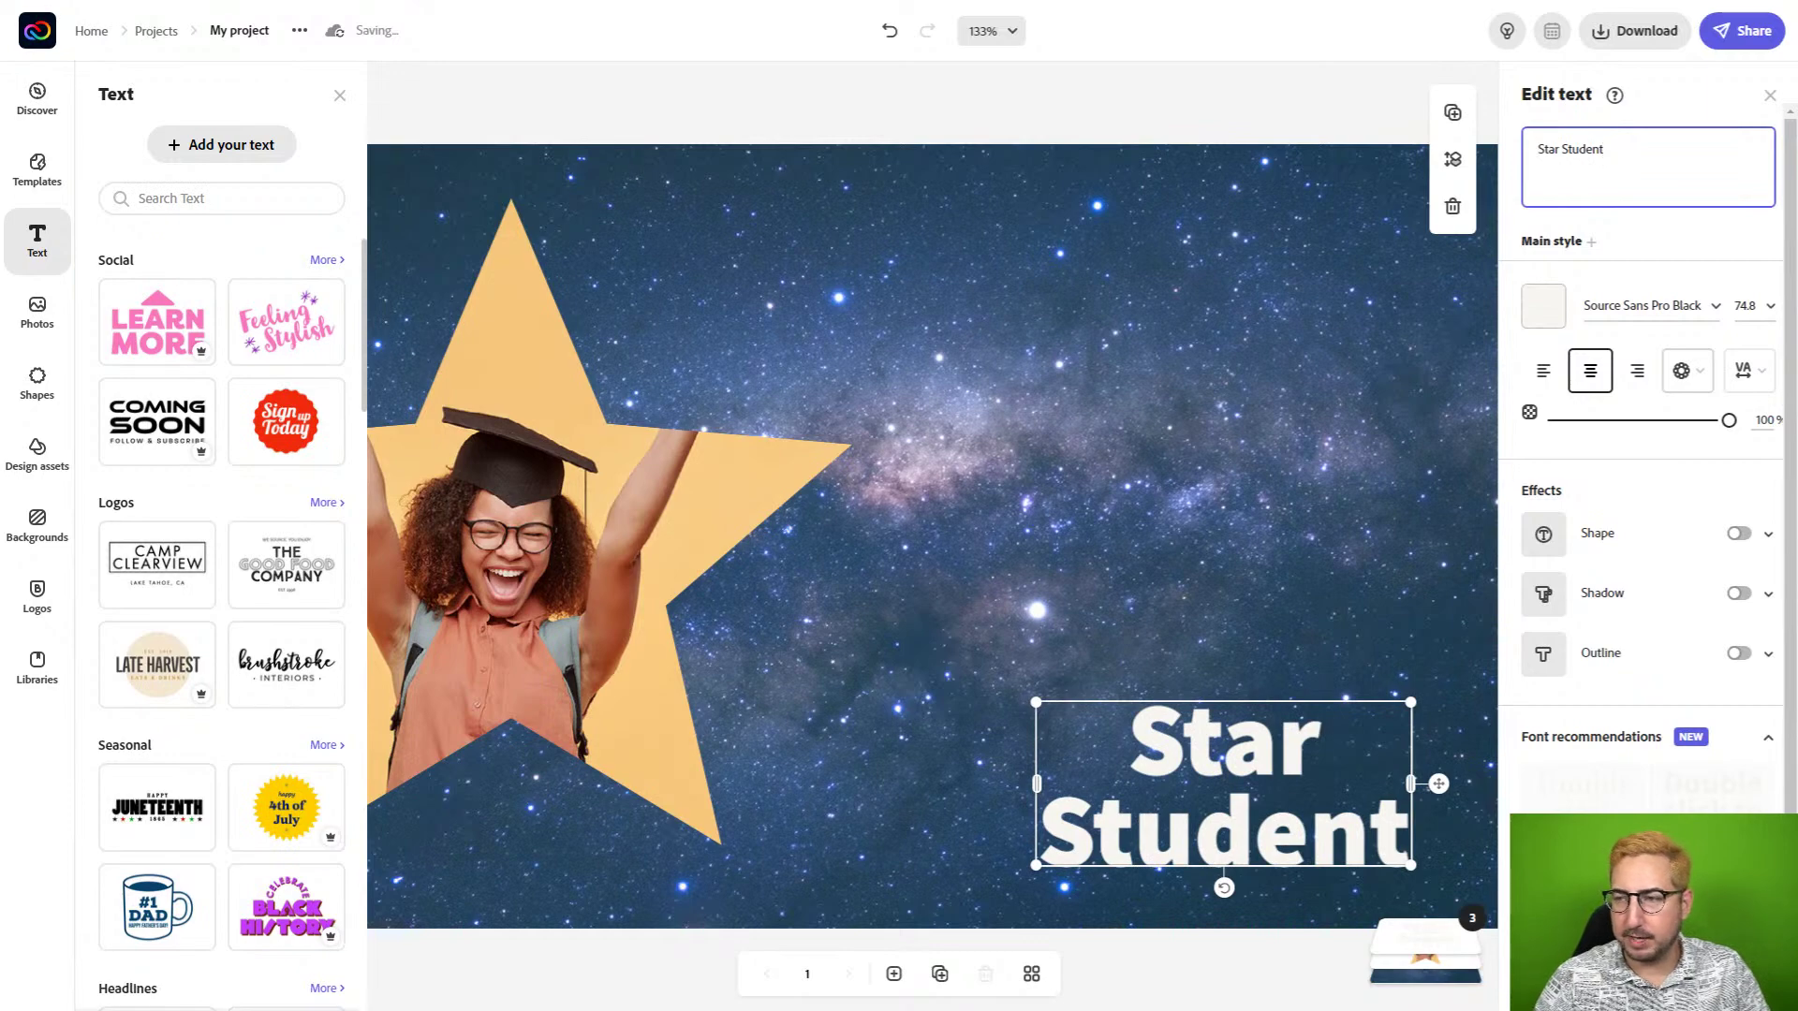
drag(1189, 761, 980, 270)
click(1544, 358)
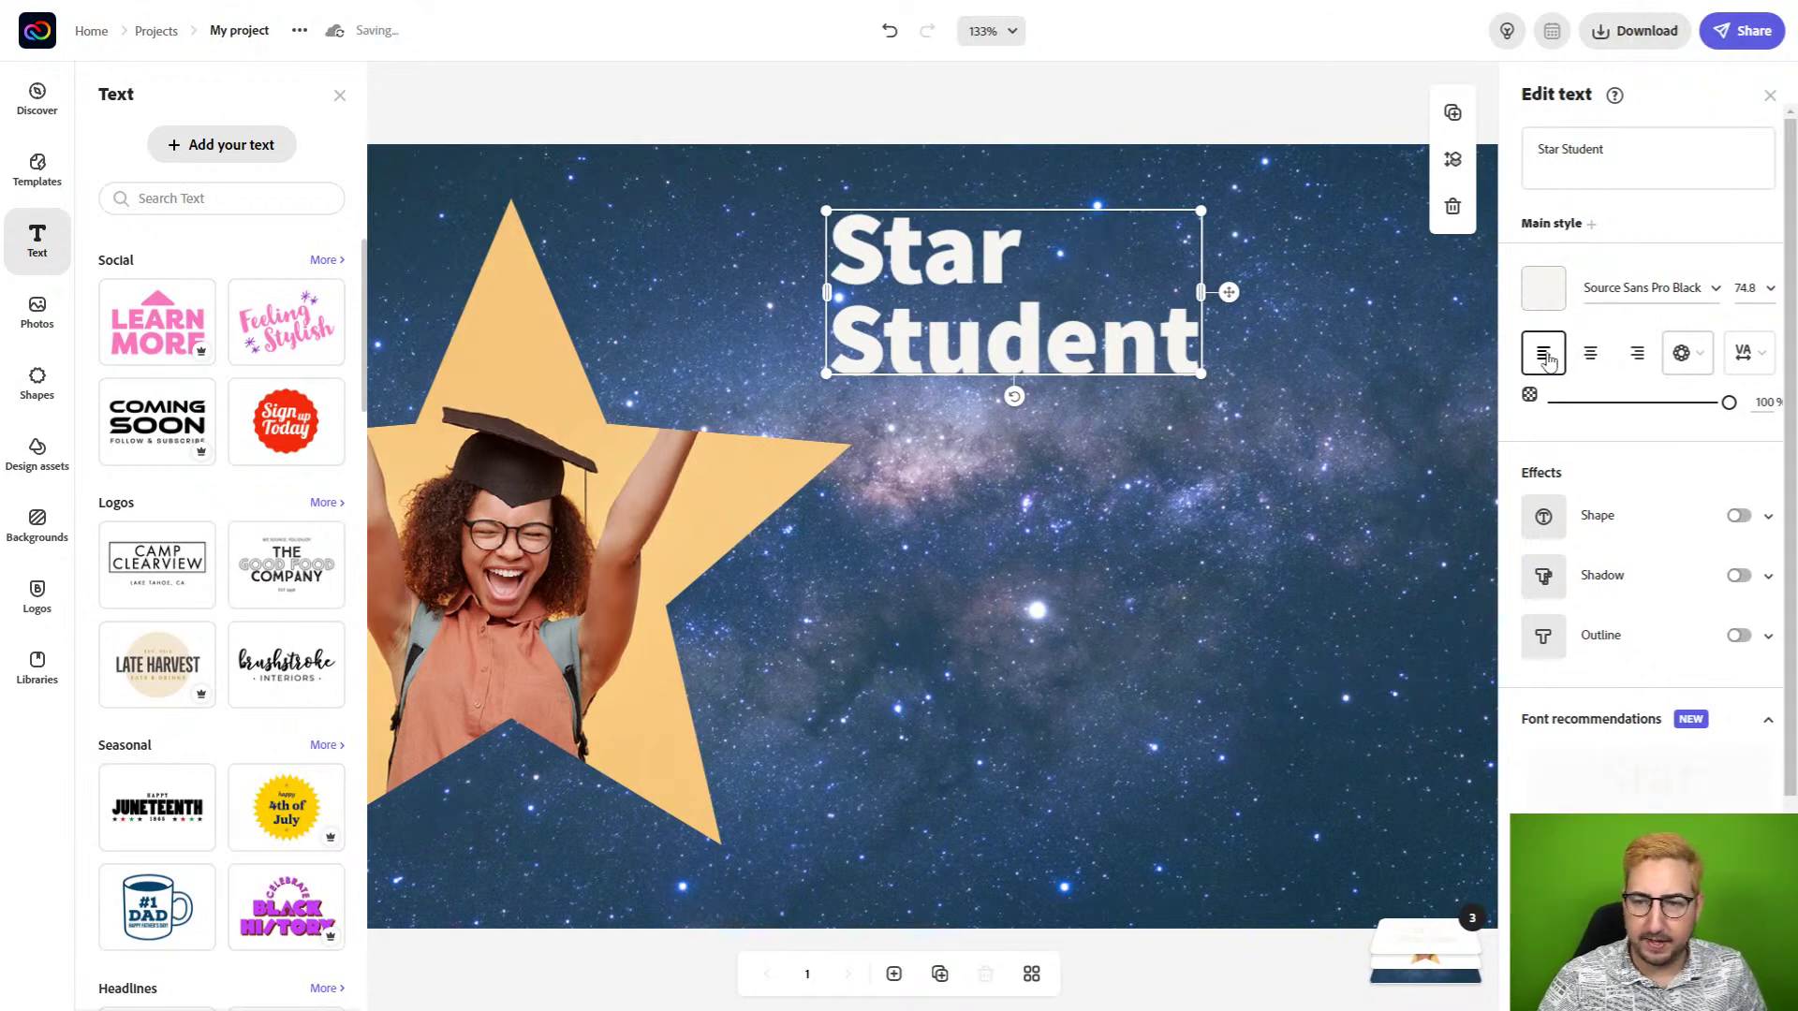
Browse the available fonts and set the "Star Student" heading to Abril Fatface Regular.
click(1715, 293)
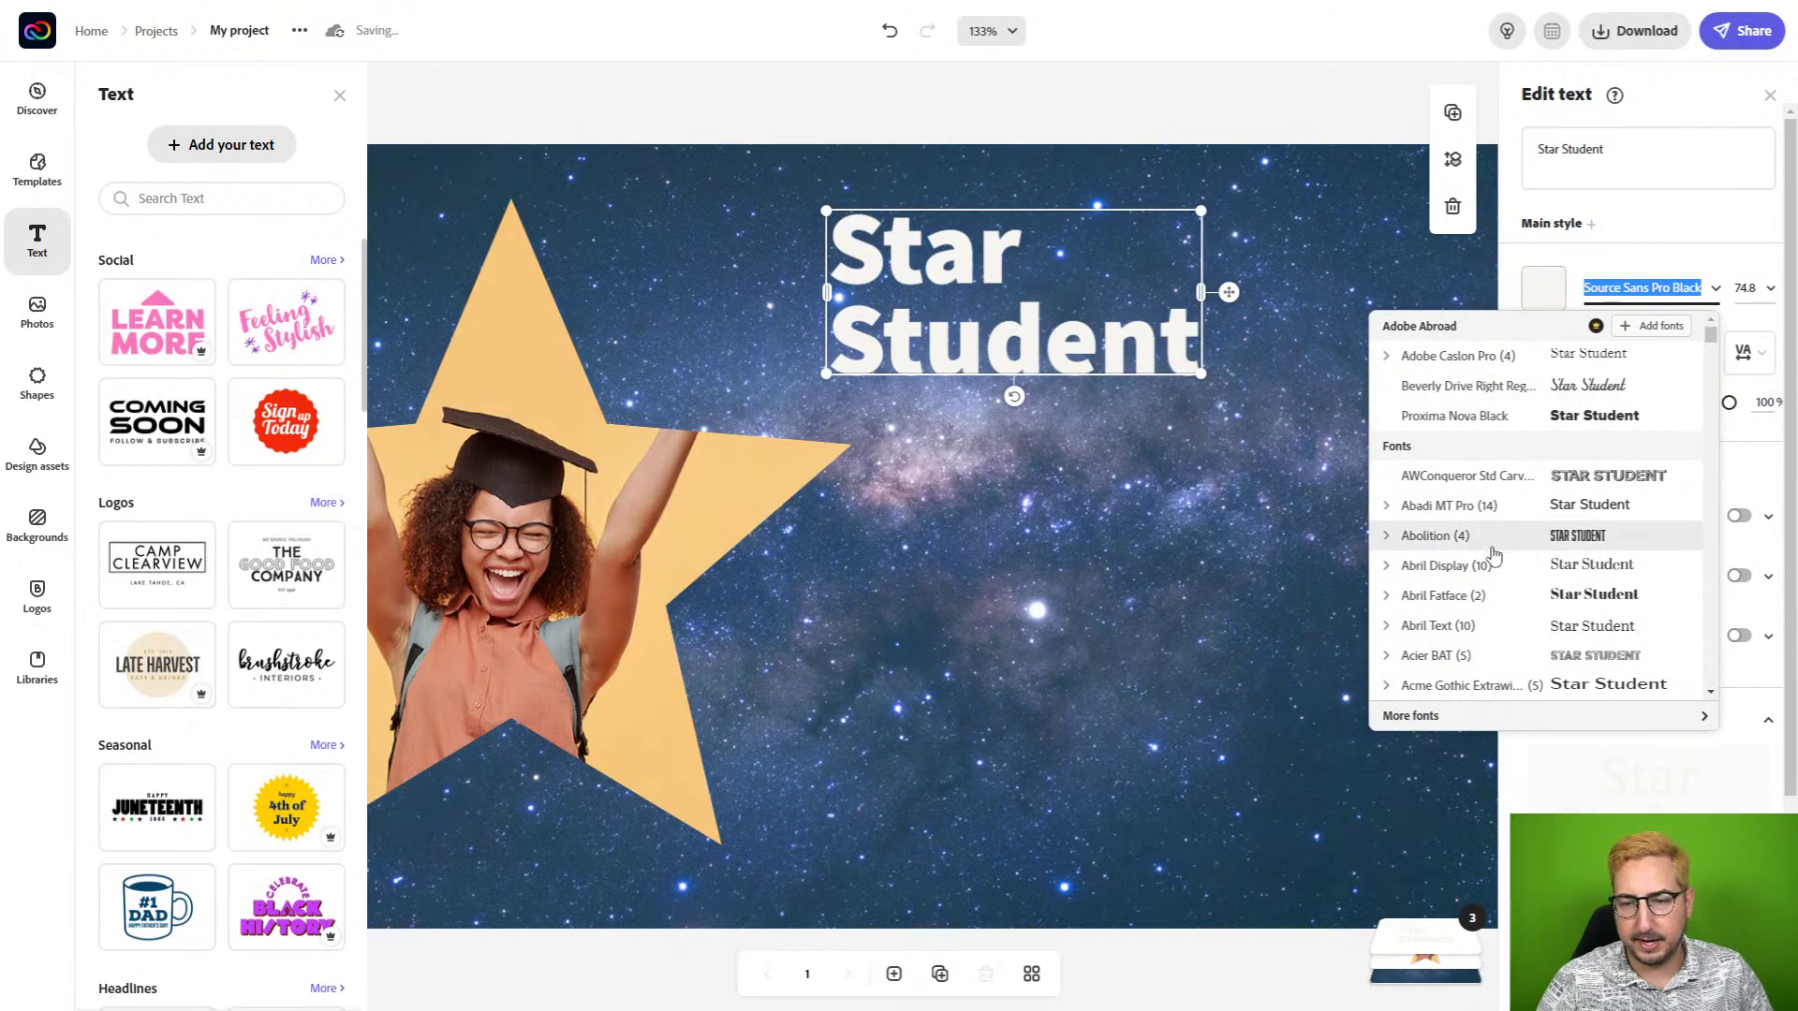
scroll(1484, 487, down, 5)
scroll(1493, 554, up, 5)
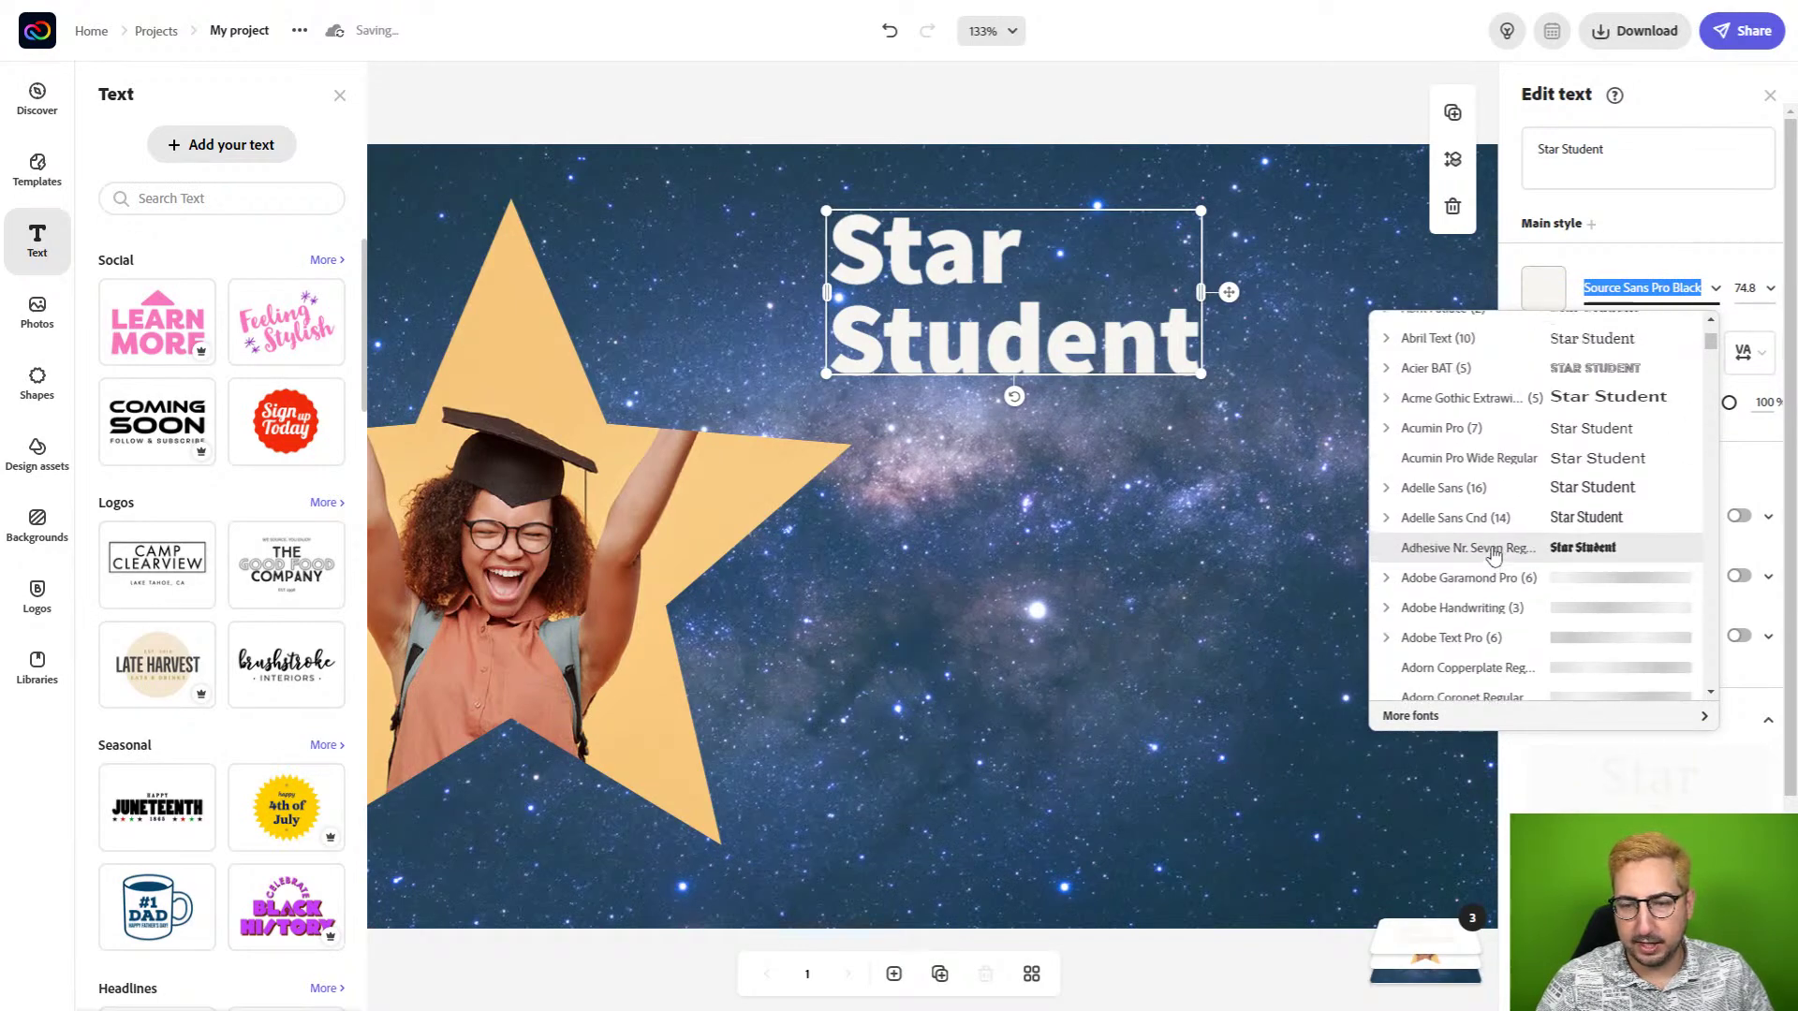
scroll(1458, 559, up, 3)
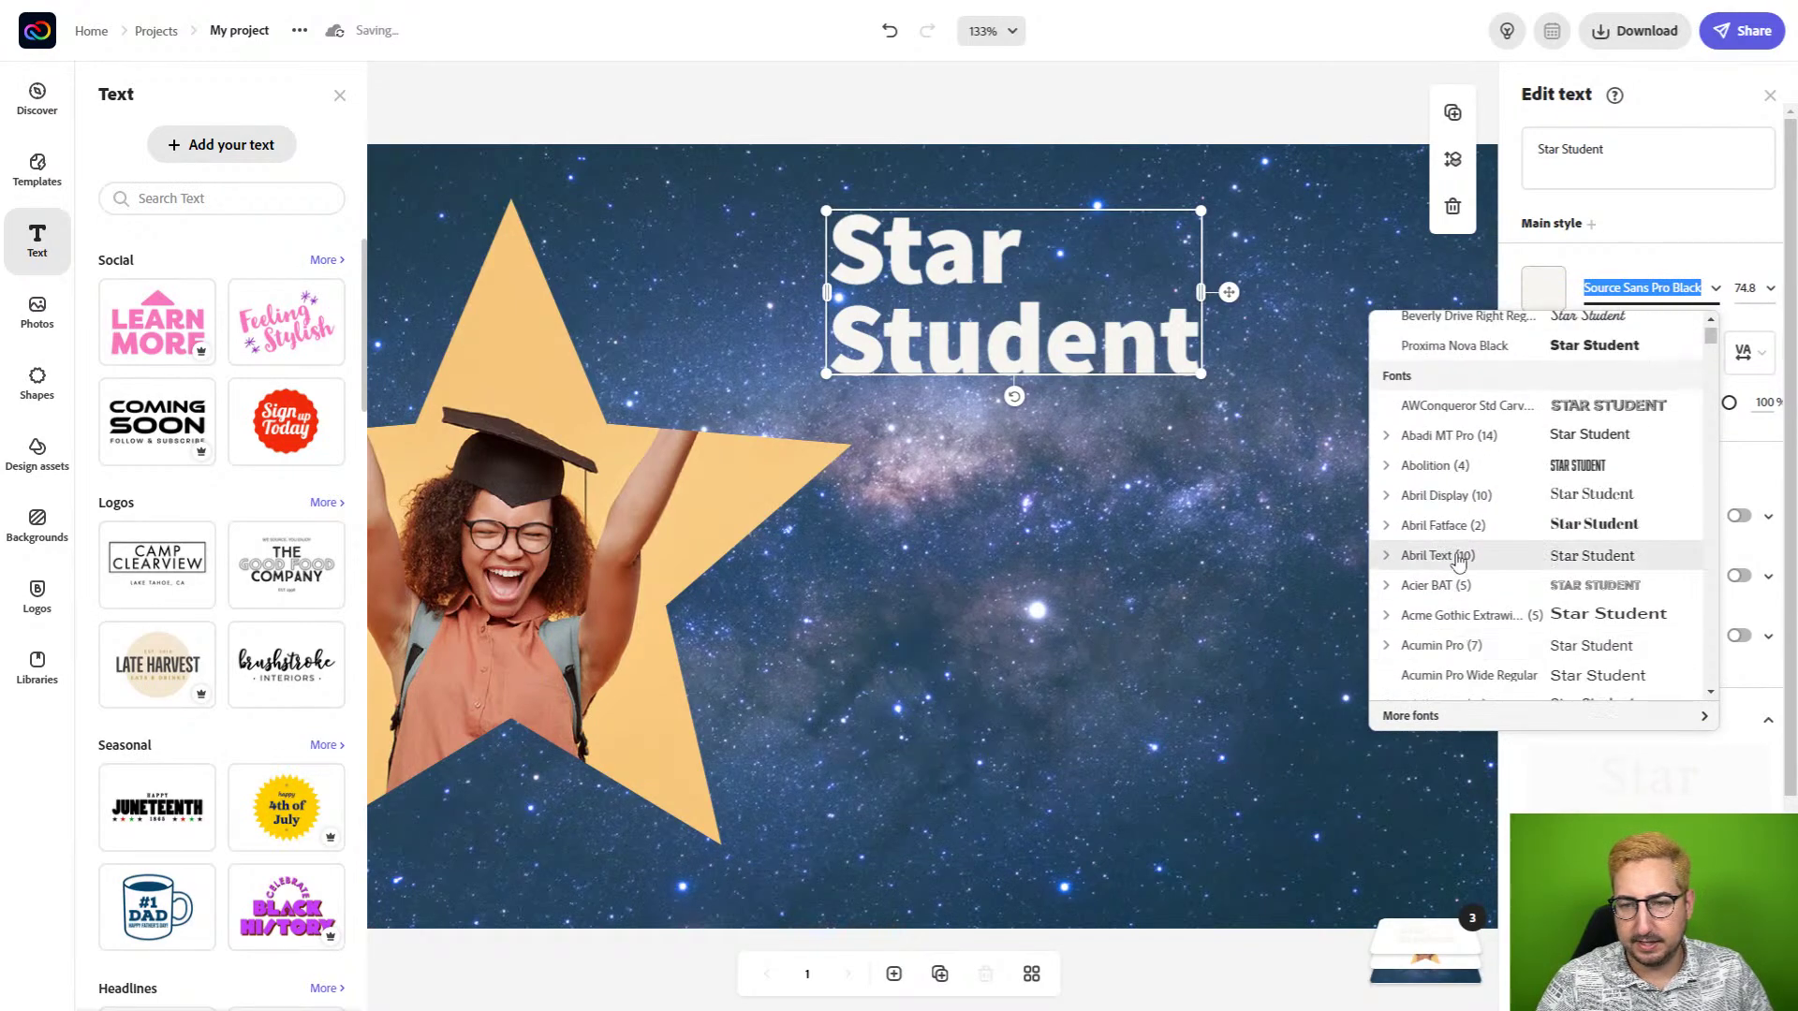
click(1468, 522)
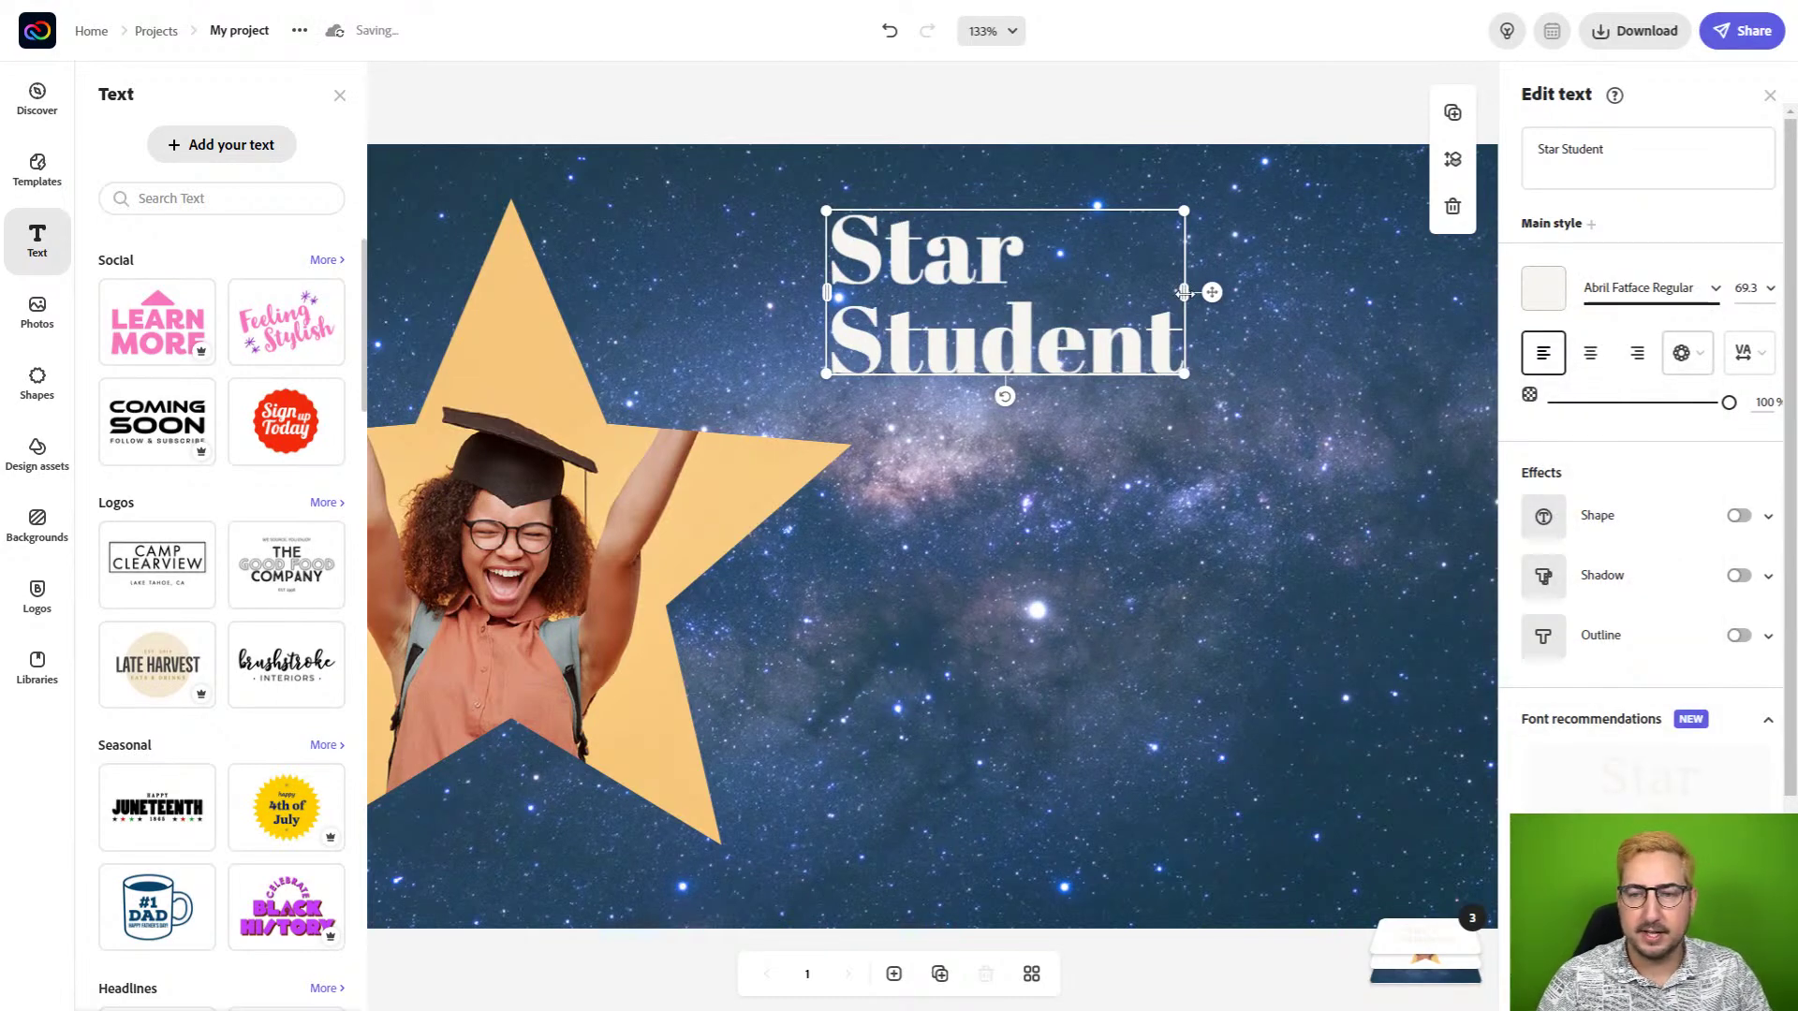
Try suggested yellow, orange, teal and purple colours on the heading and settle on pure white.
click(1545, 291)
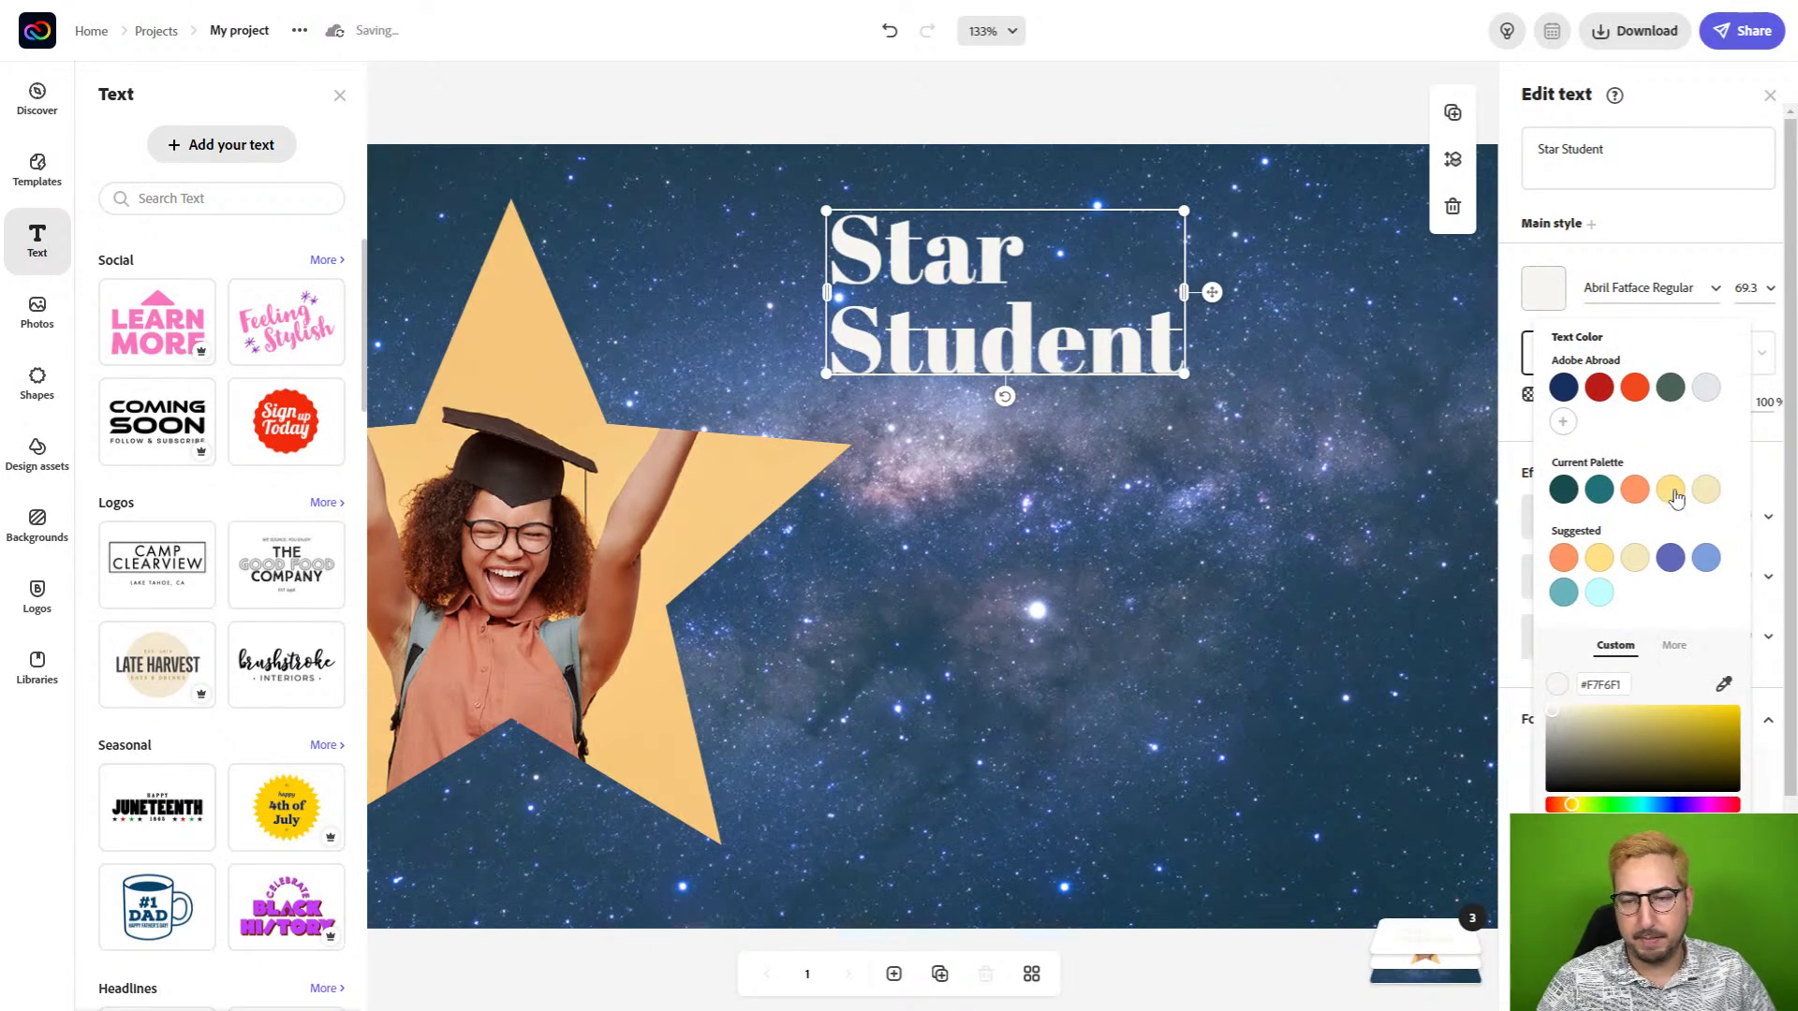
click(1598, 560)
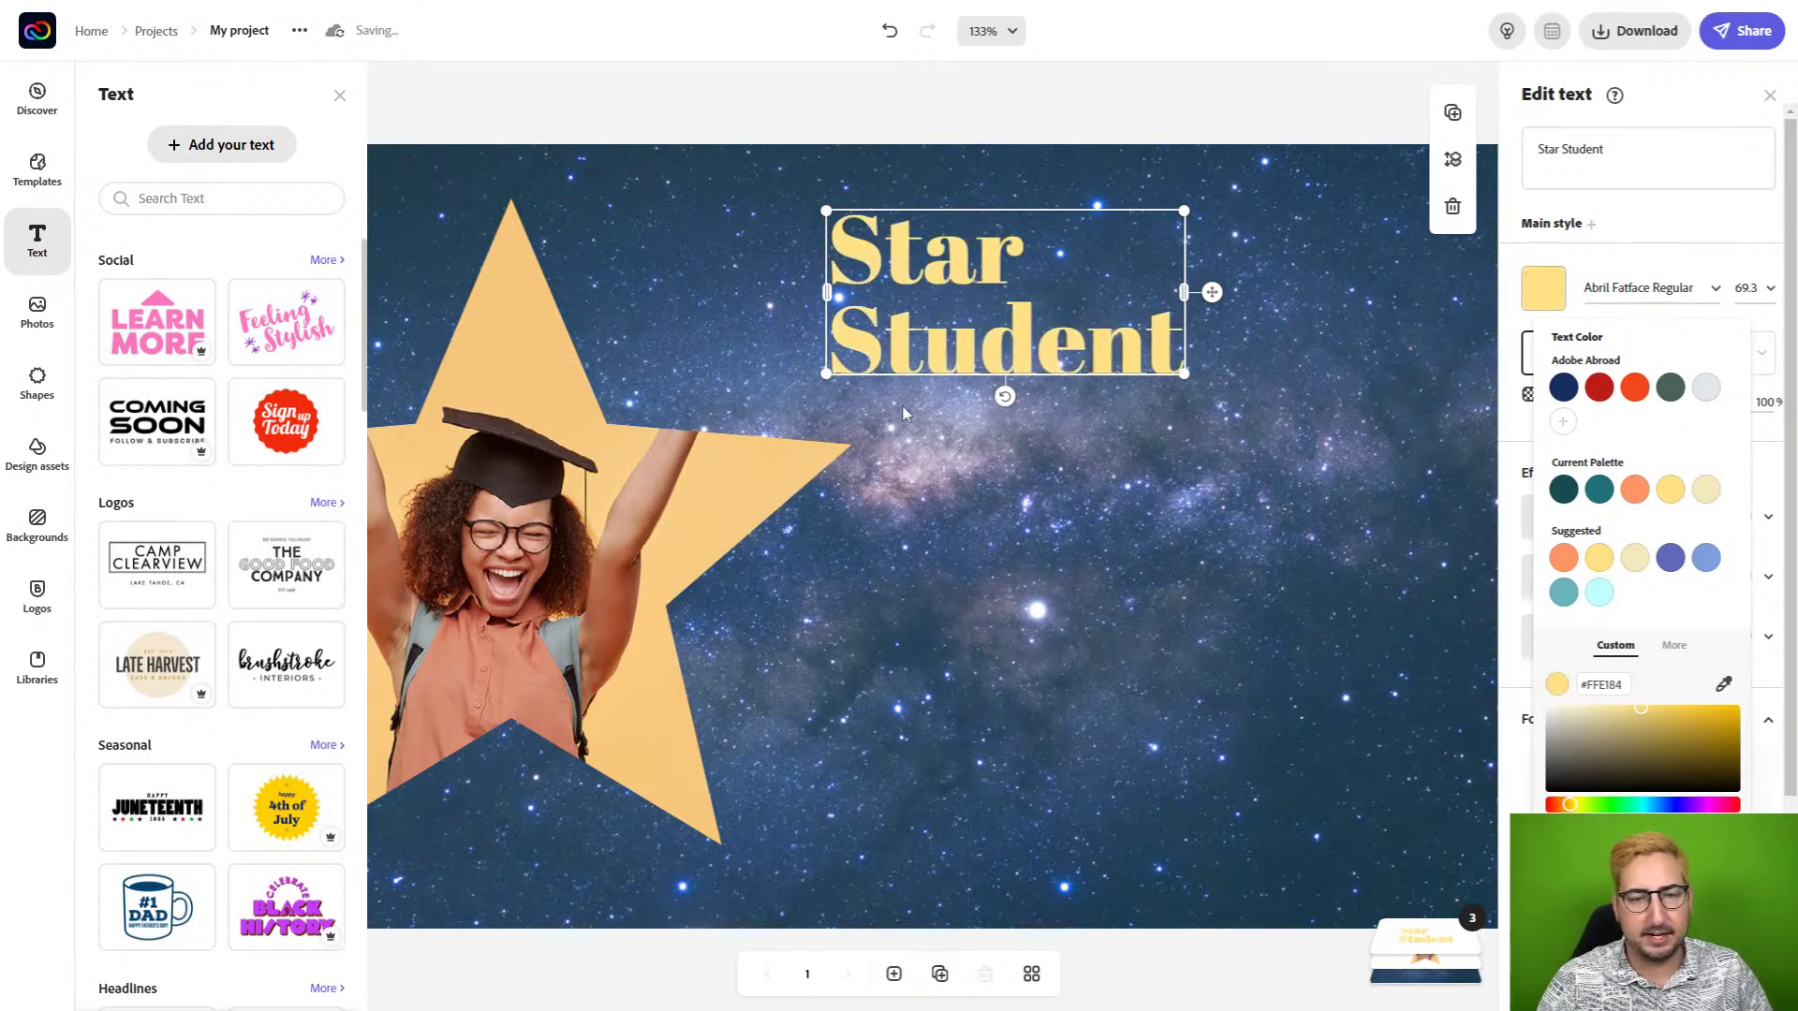
click(1572, 567)
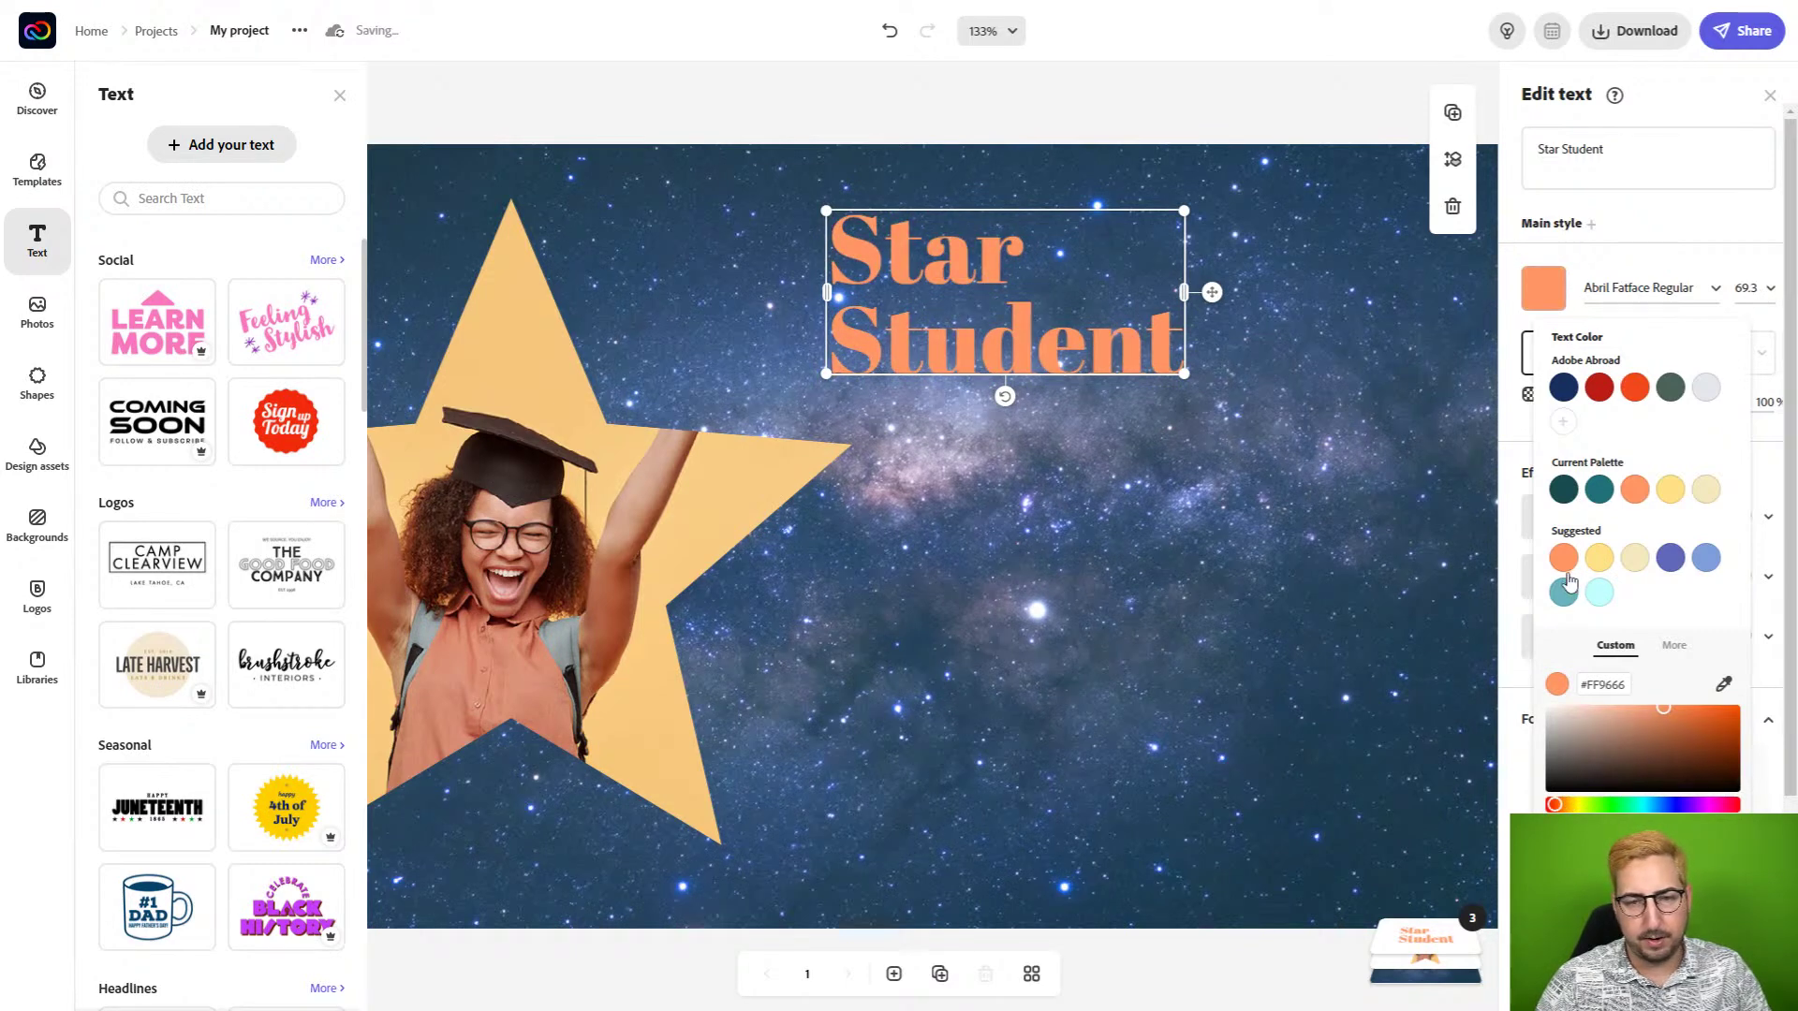
click(1564, 594)
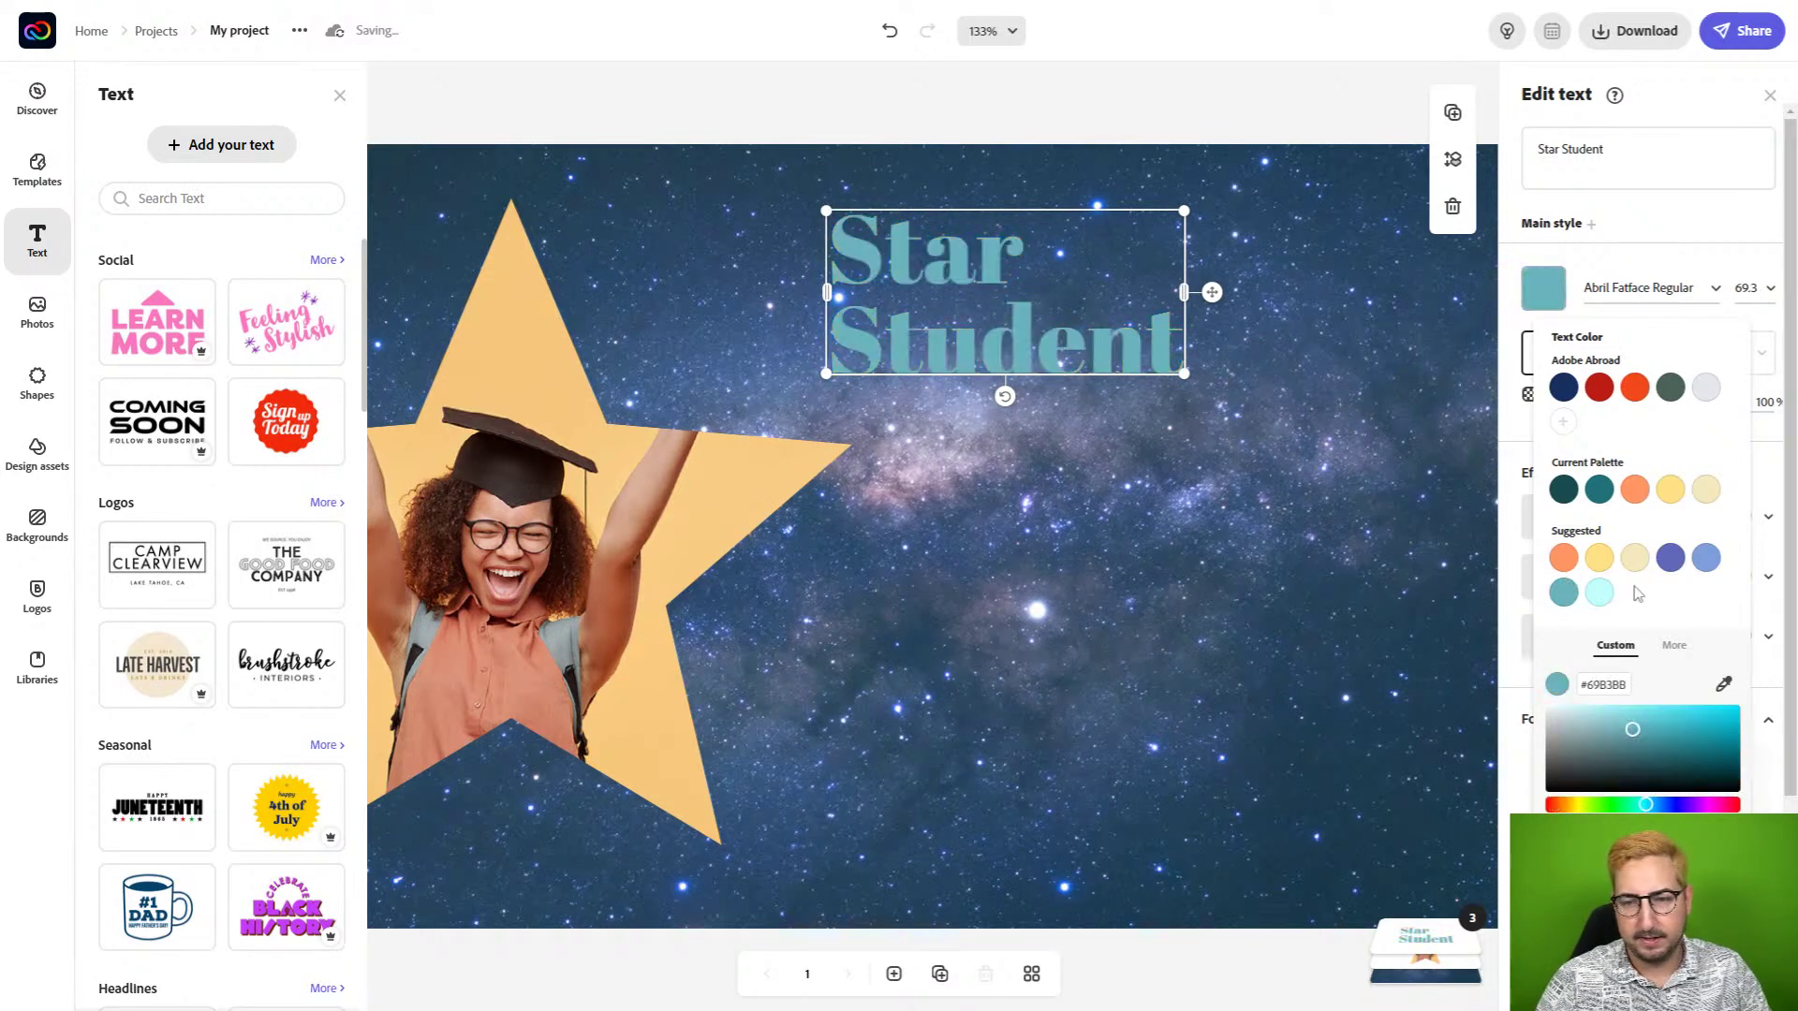
click(1670, 558)
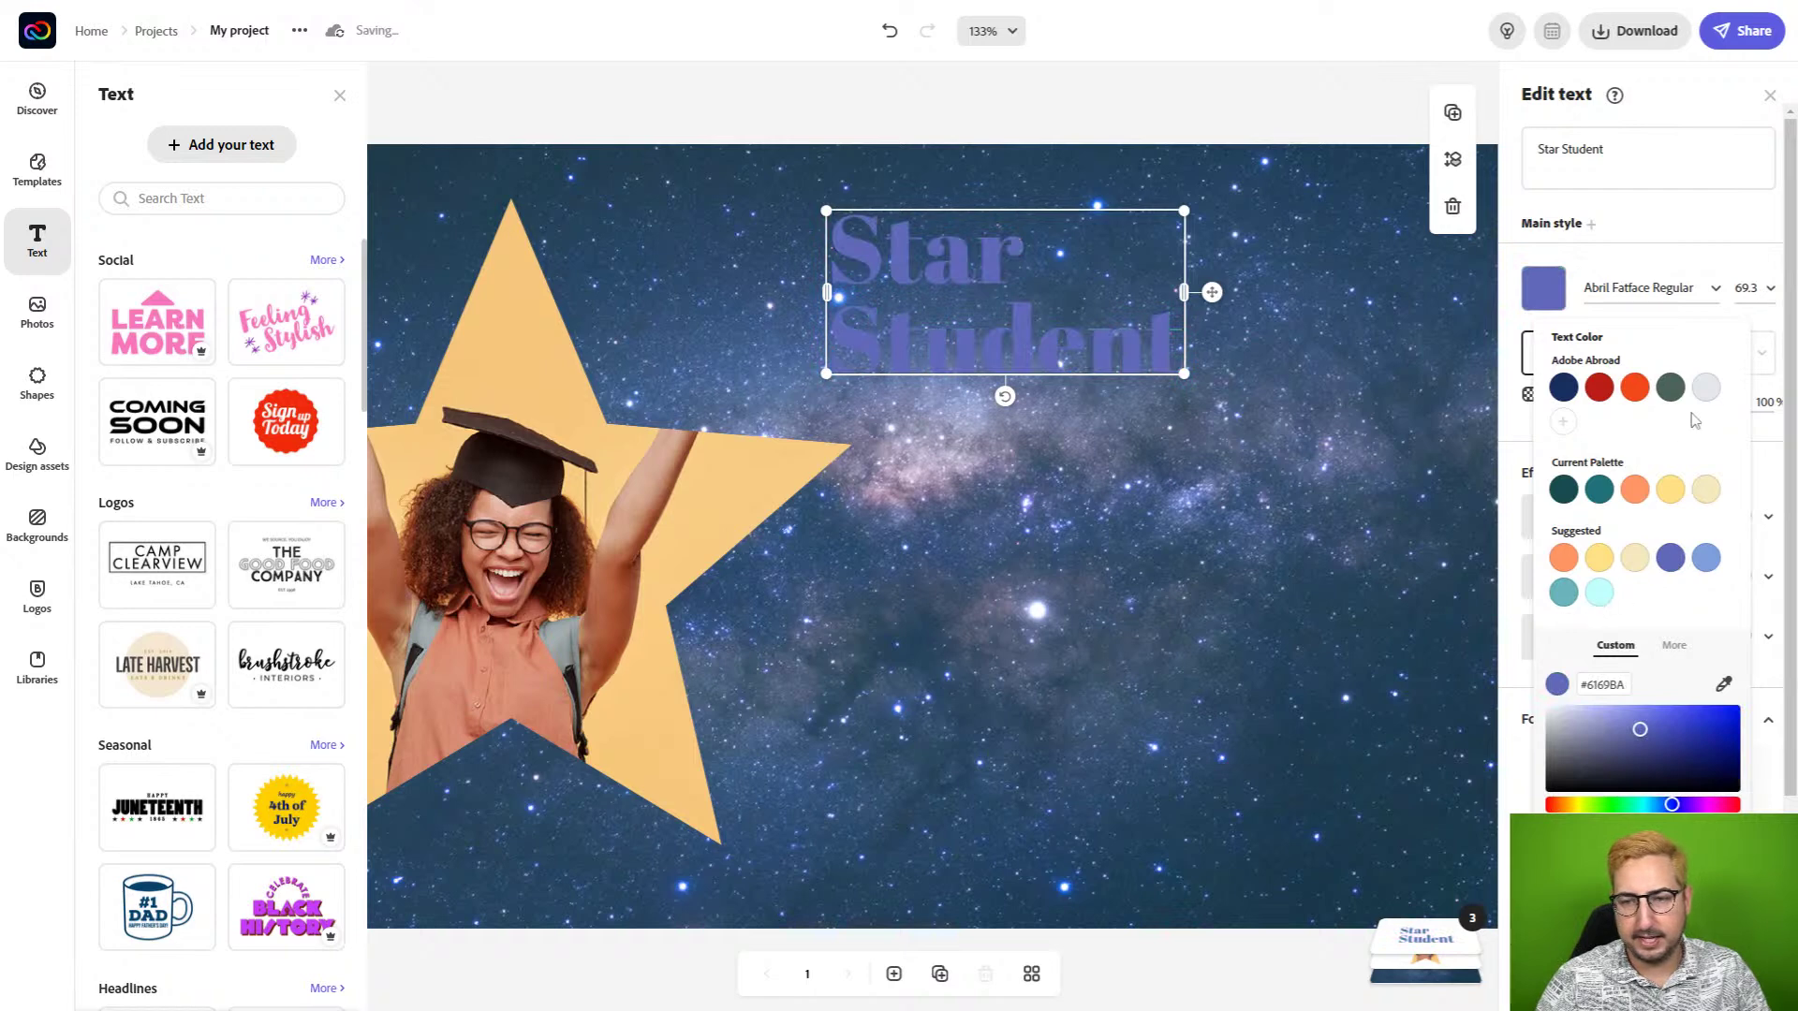
click(1546, 709)
click(1534, 696)
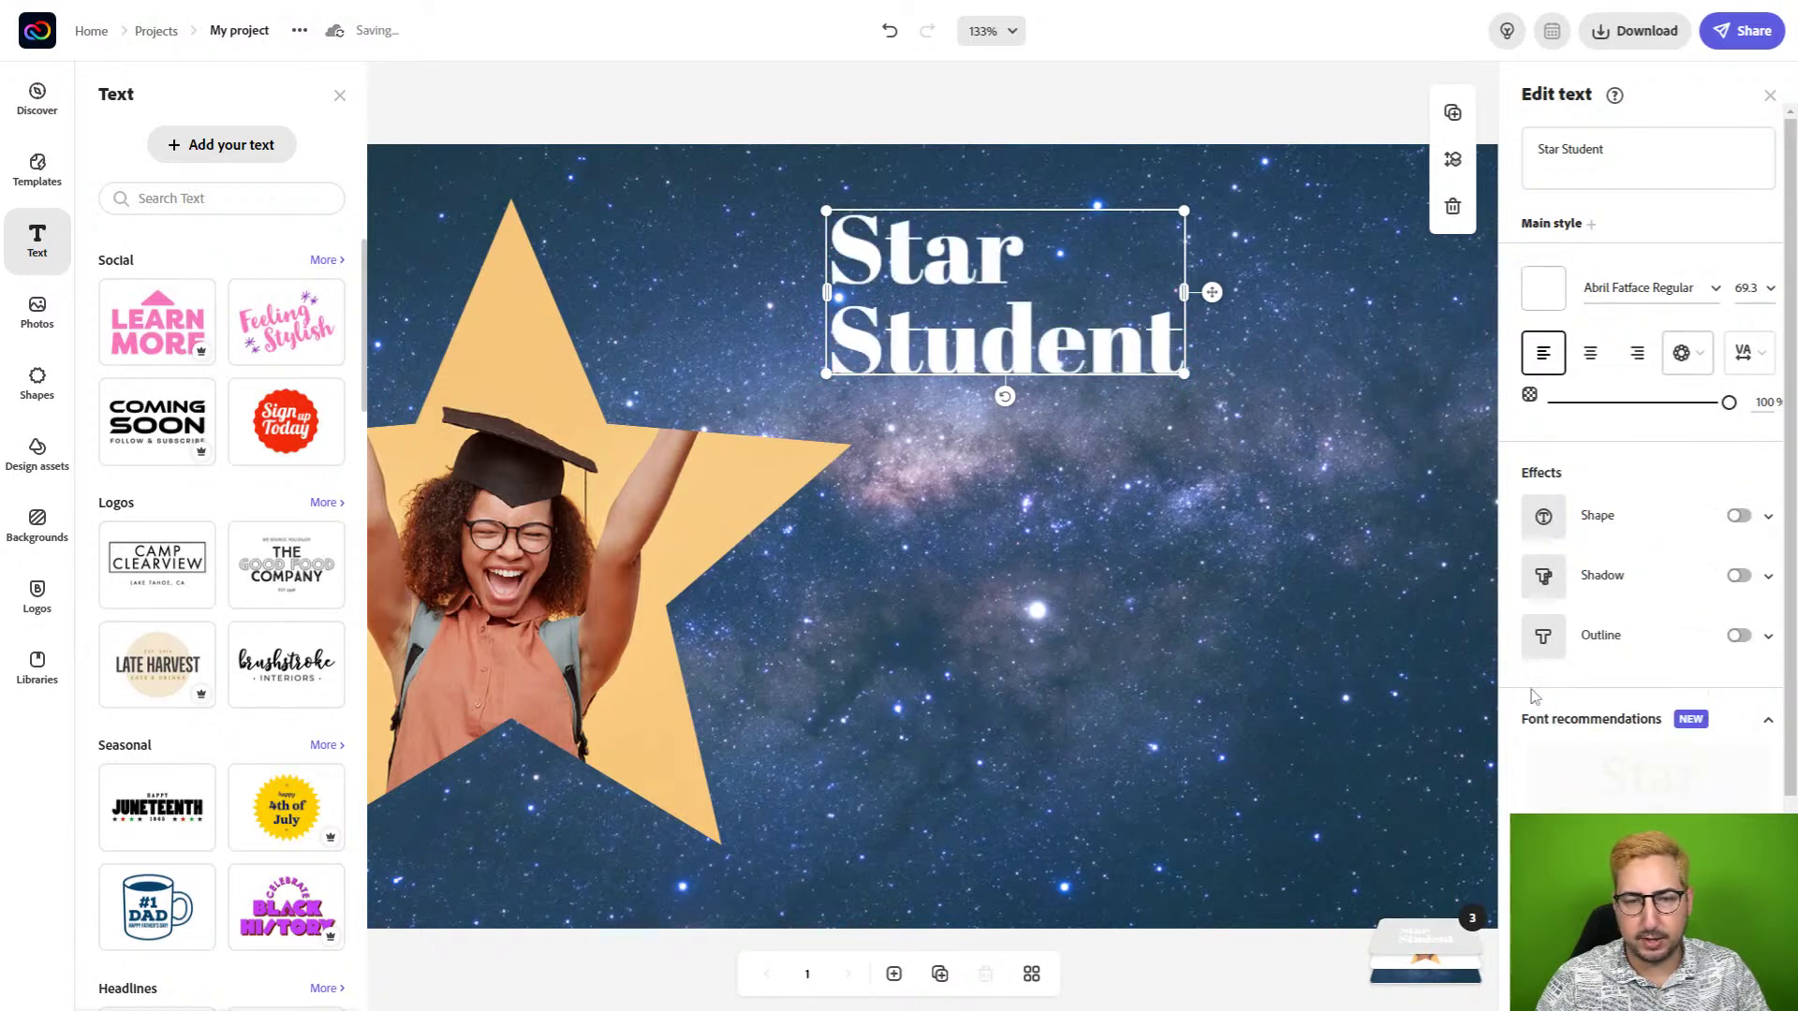
Widen and reposition the heading so "Star Student" fits one line, adding a second line with the student's first name and an exclamation mark.
drag(1184, 293, 1404, 283)
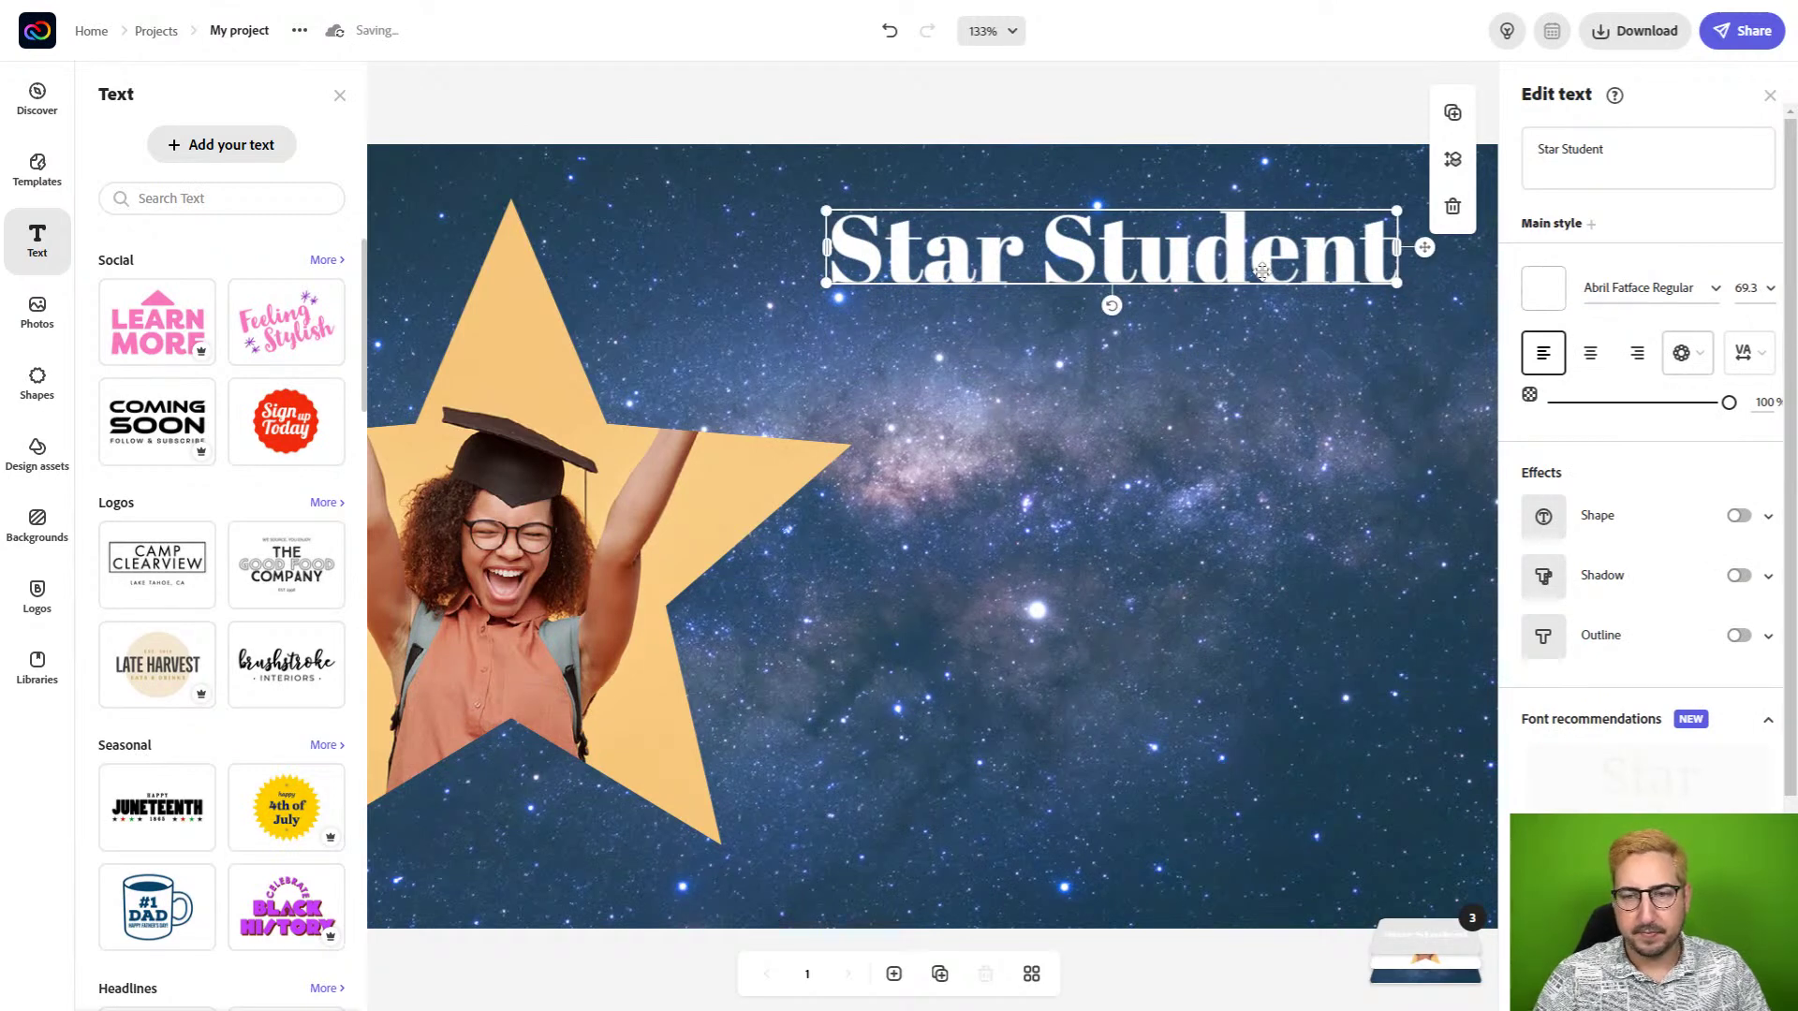
click(1645, 154)
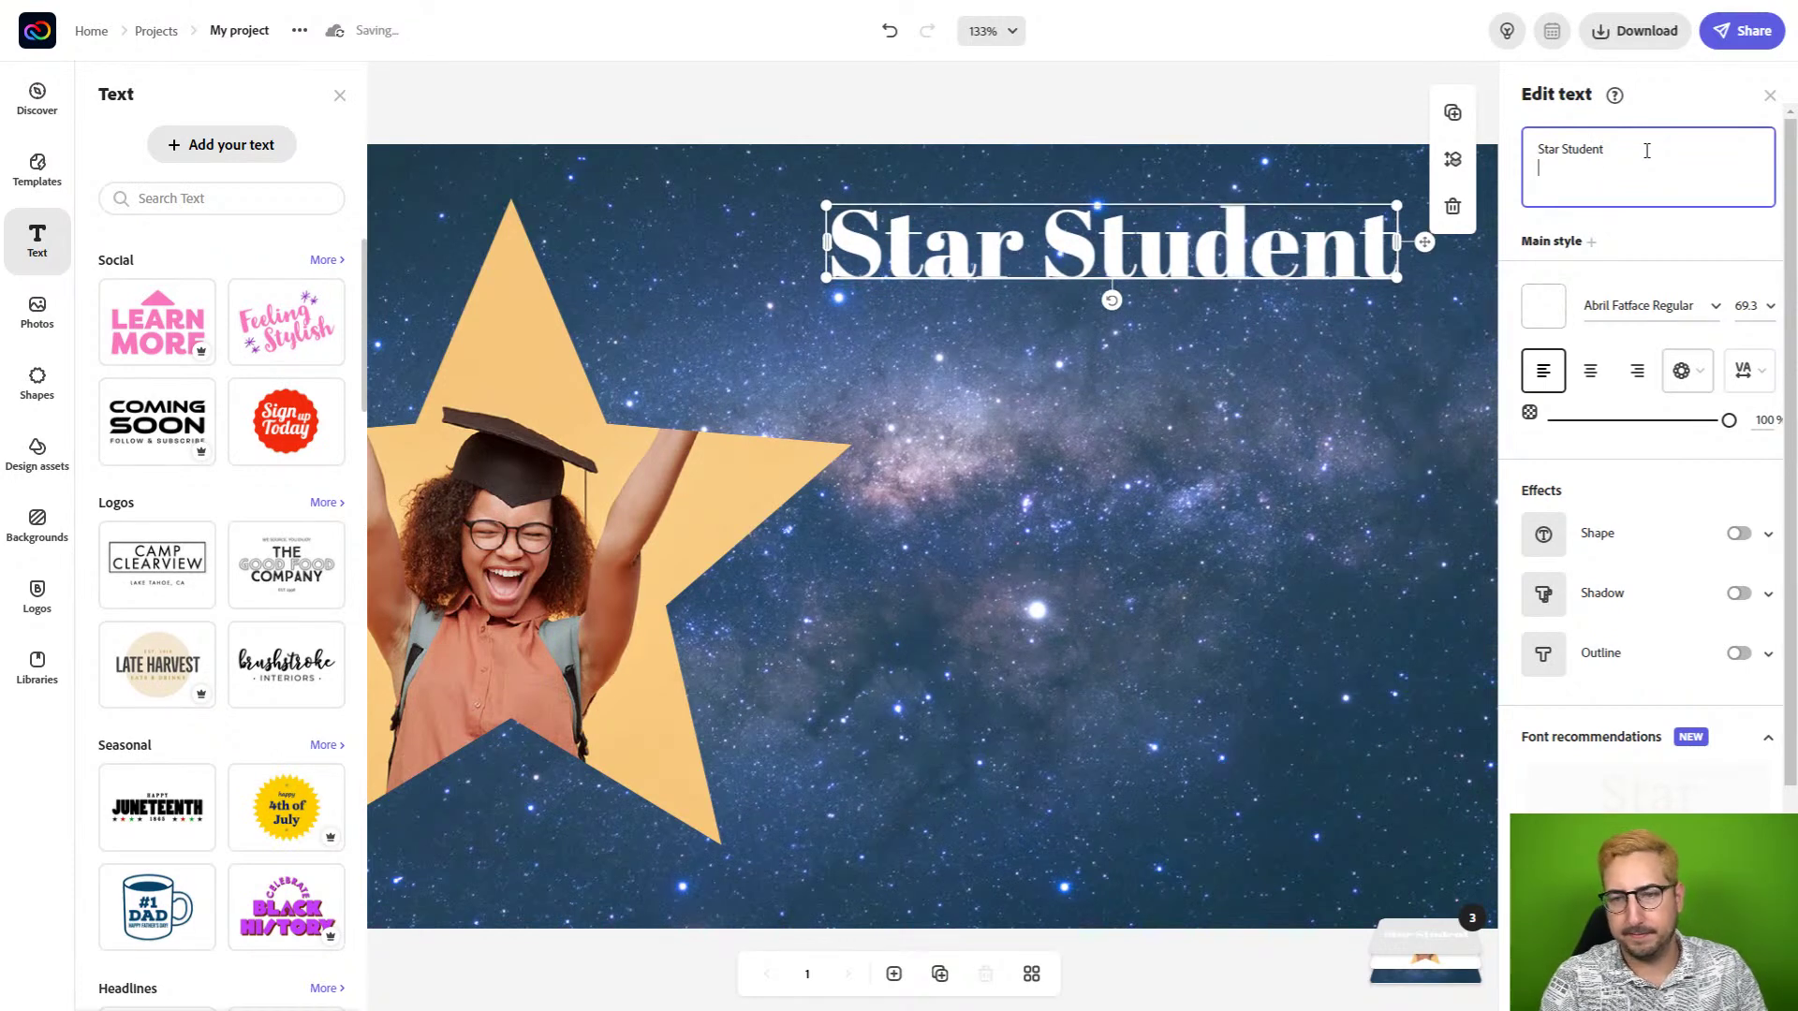
key(Return)
text(Jennife)
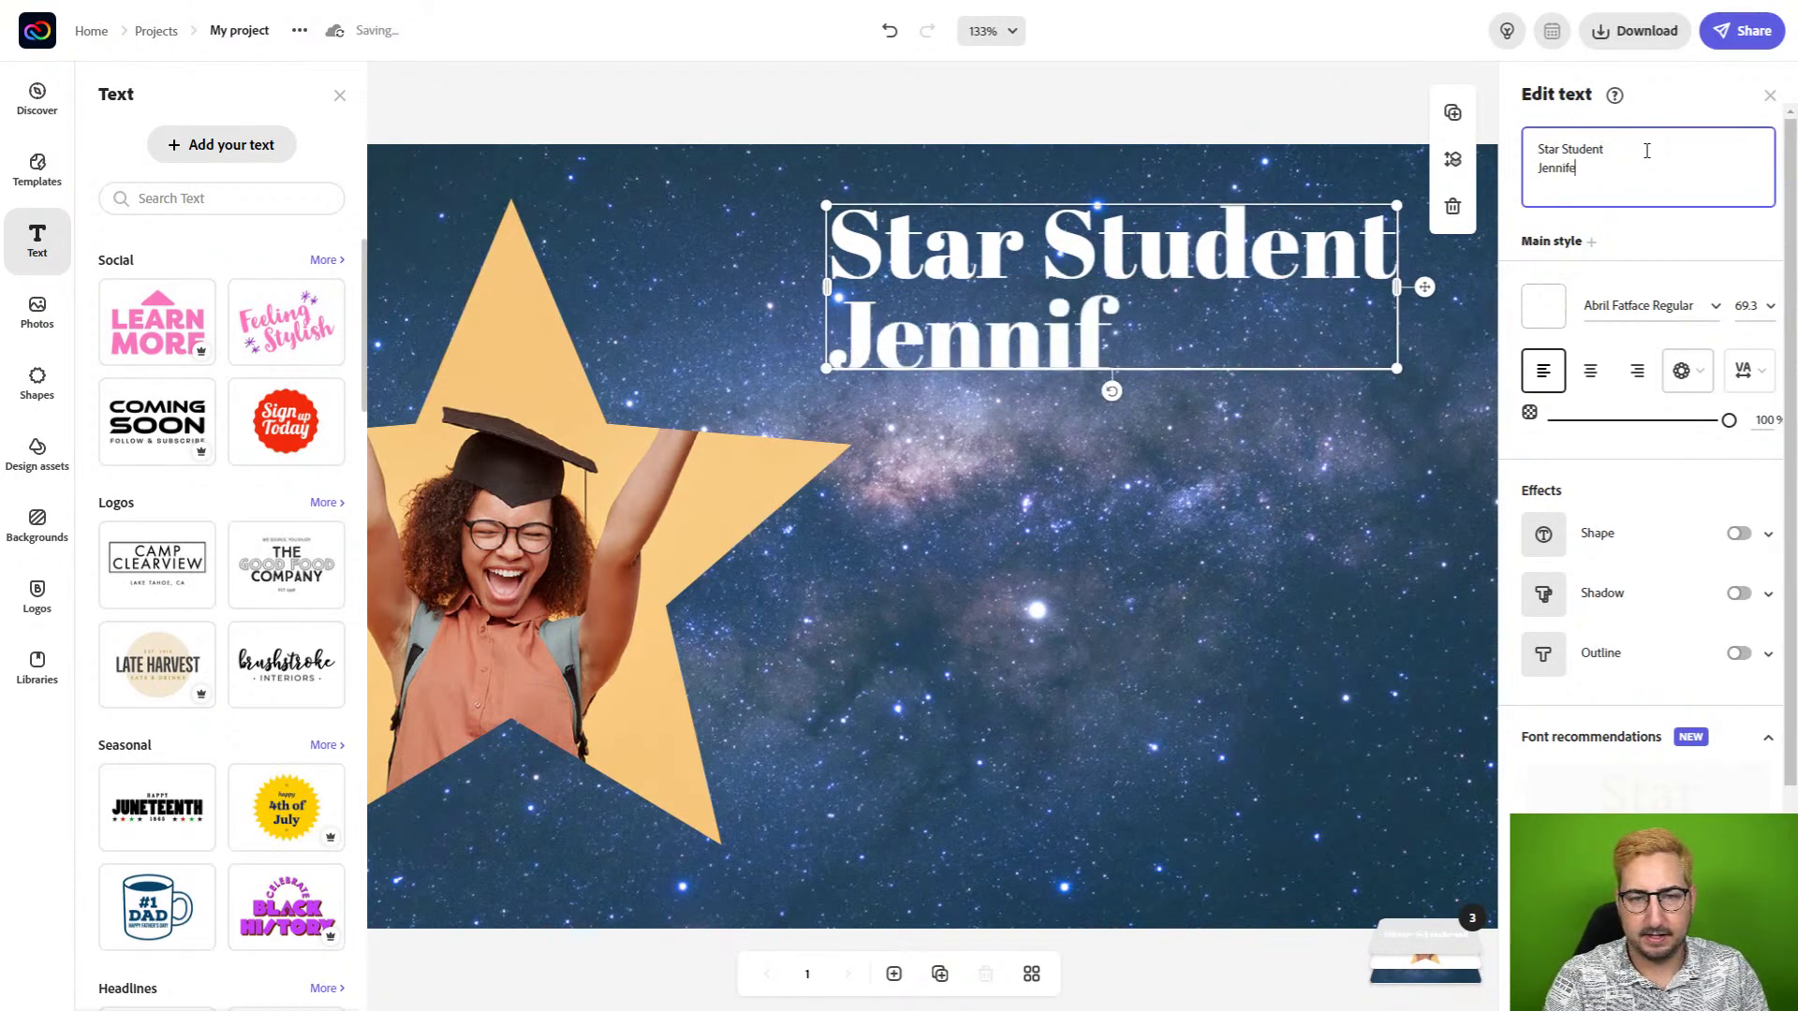
text(r!)
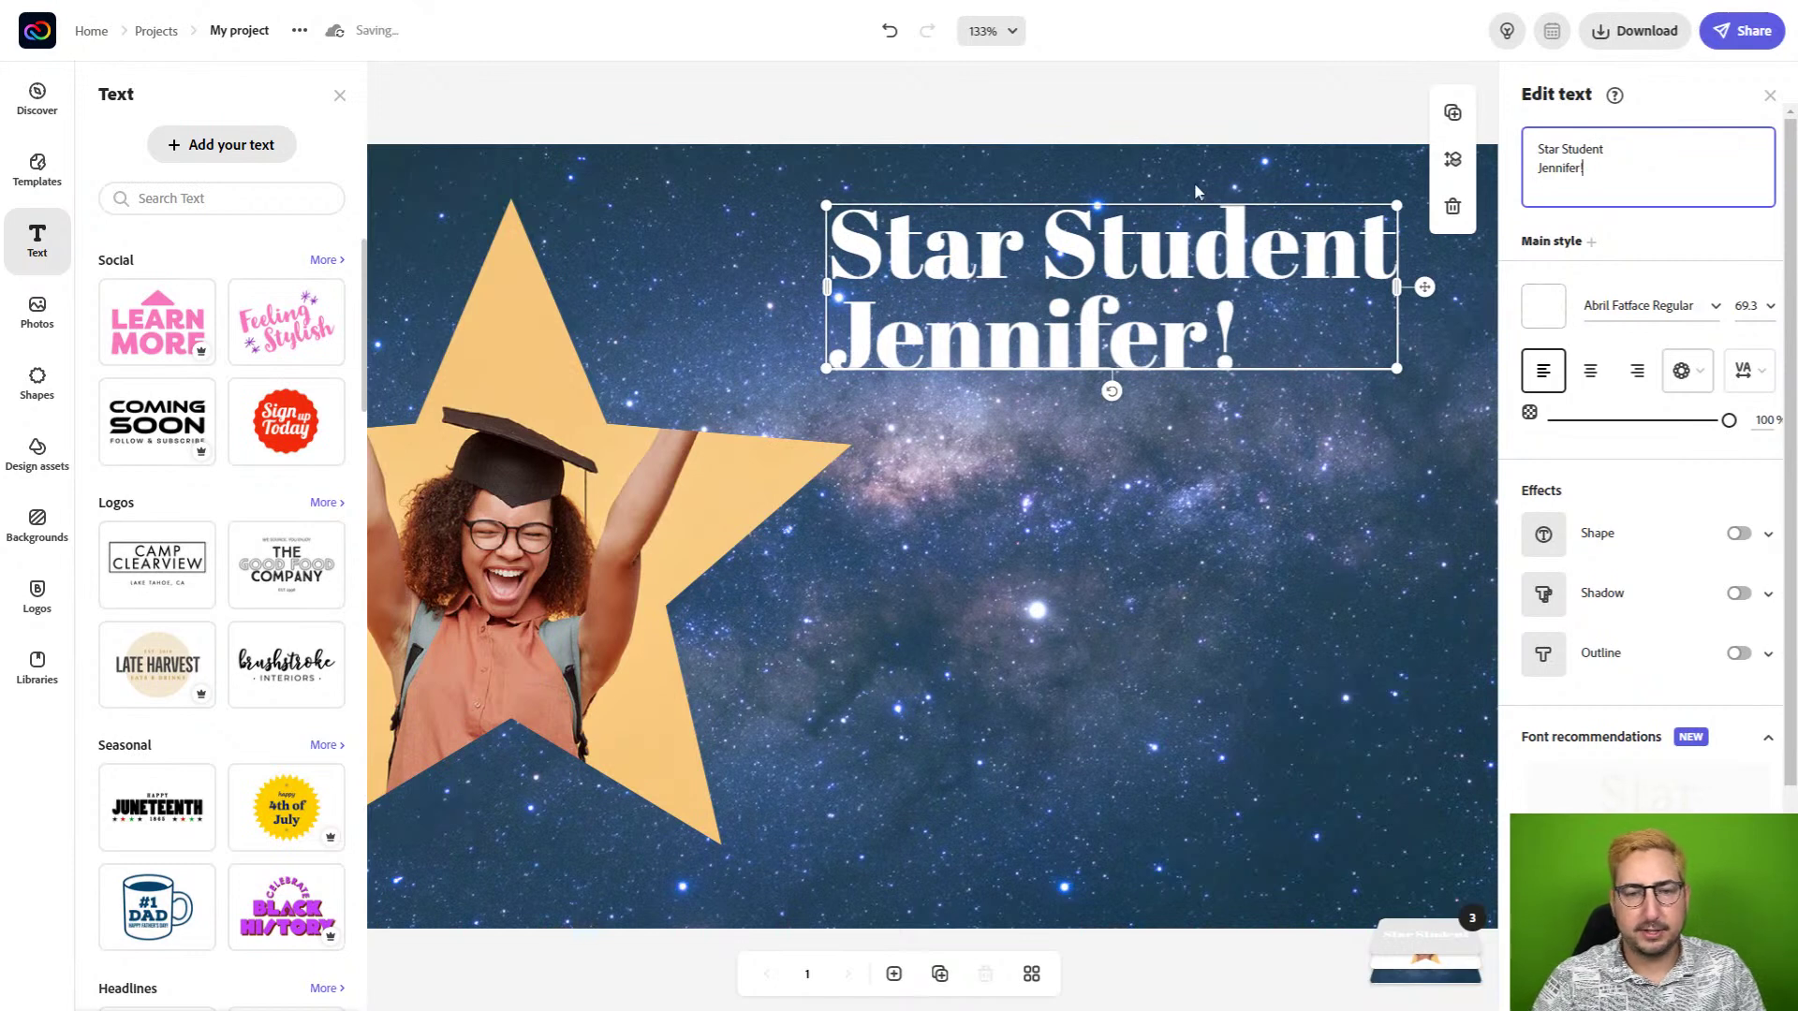
drag(1046, 331, 1152, 384)
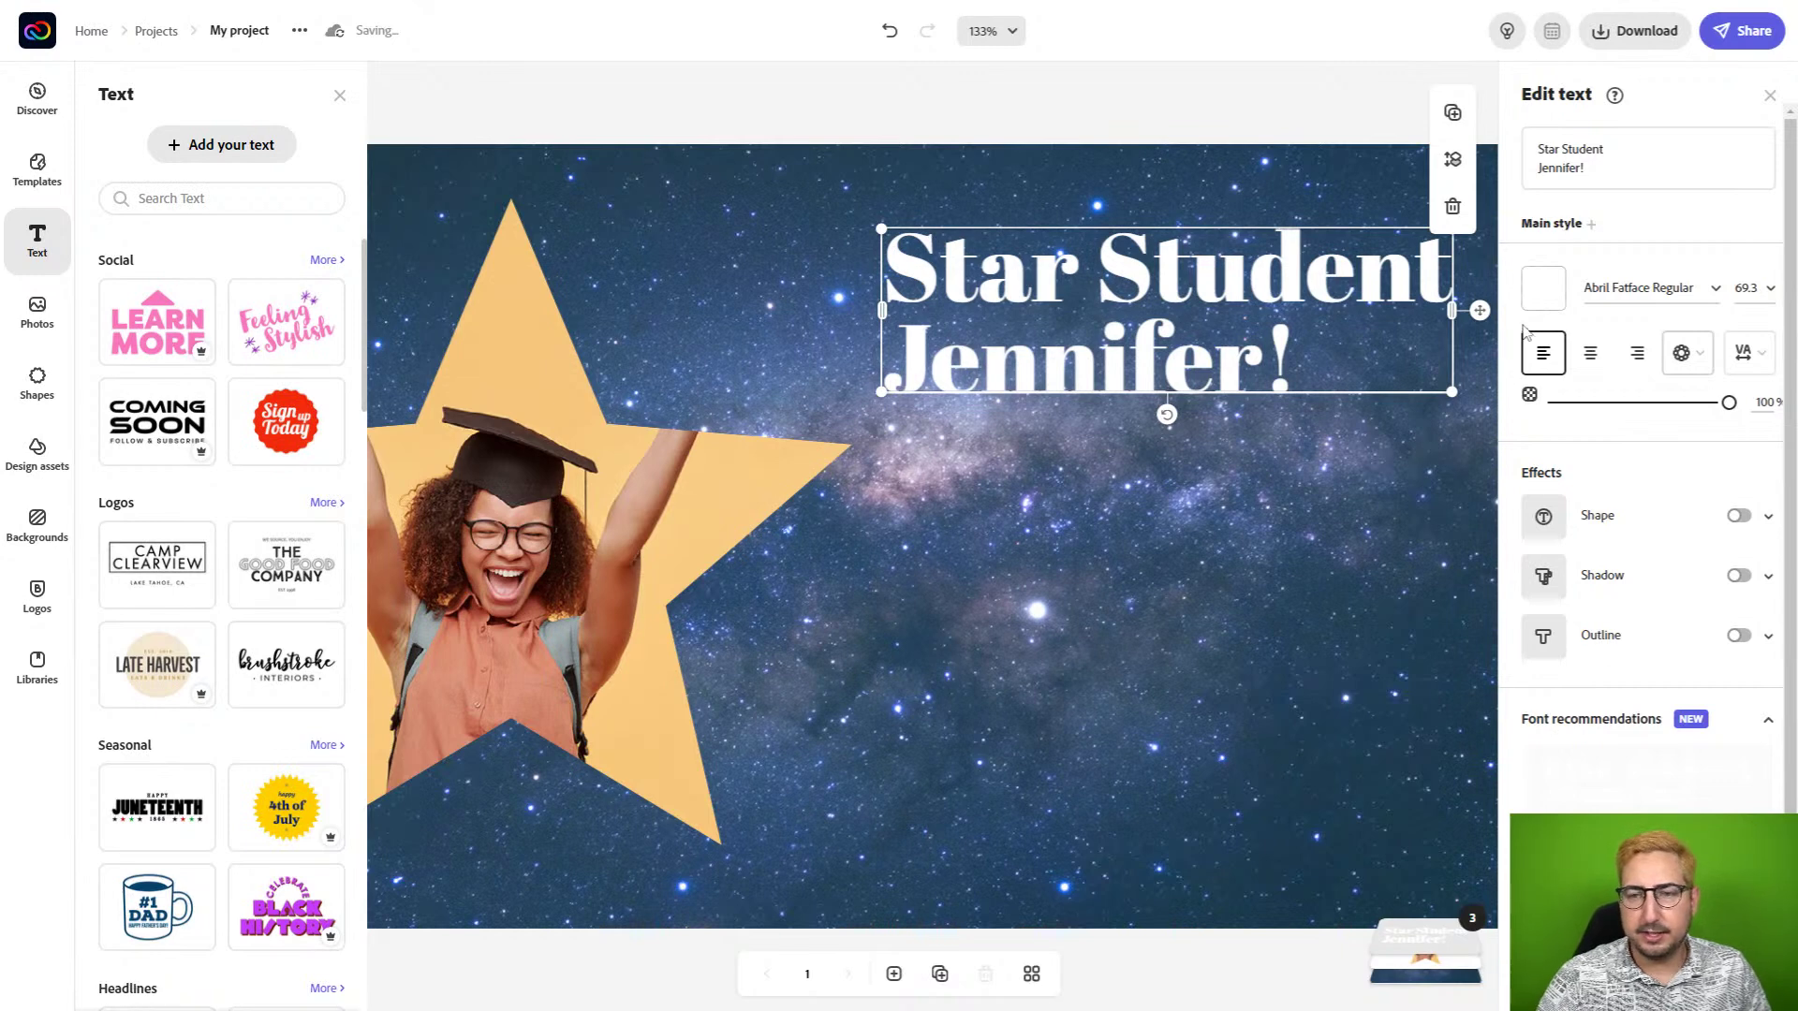
Add a separate text "Congrats!" below the heading and curve it into a full circle.
click(237, 147)
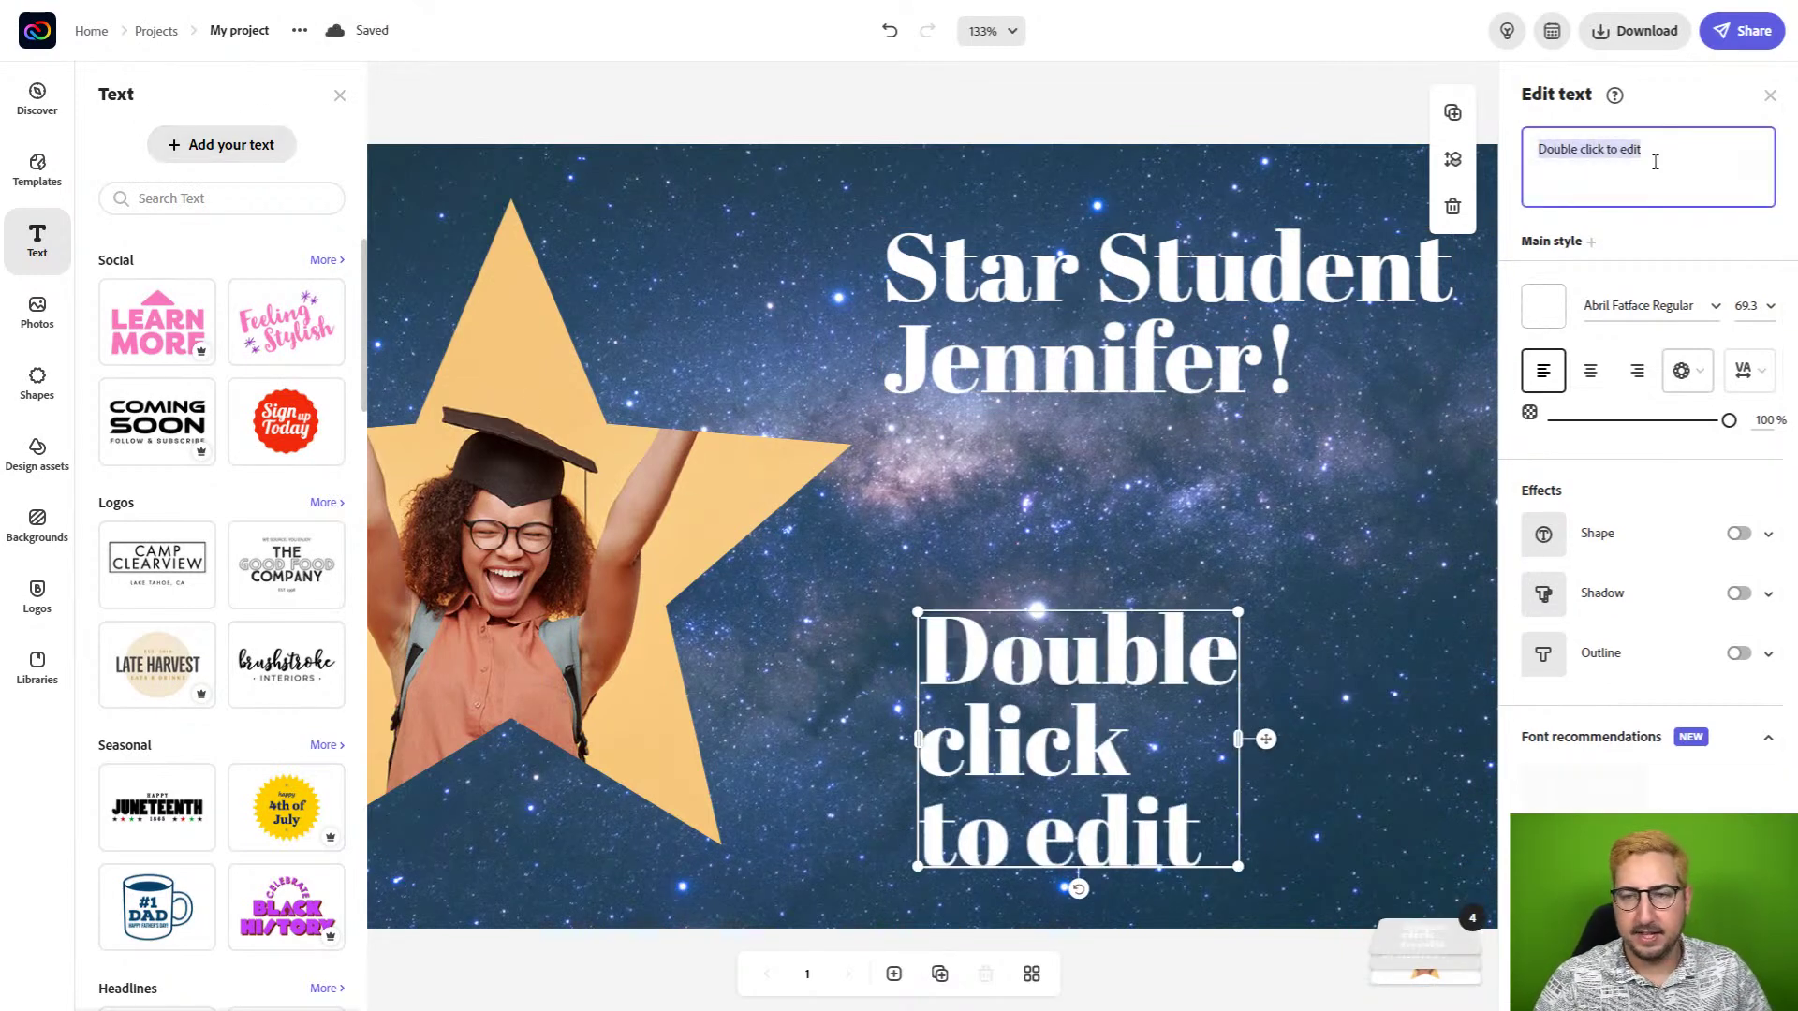
text(C)
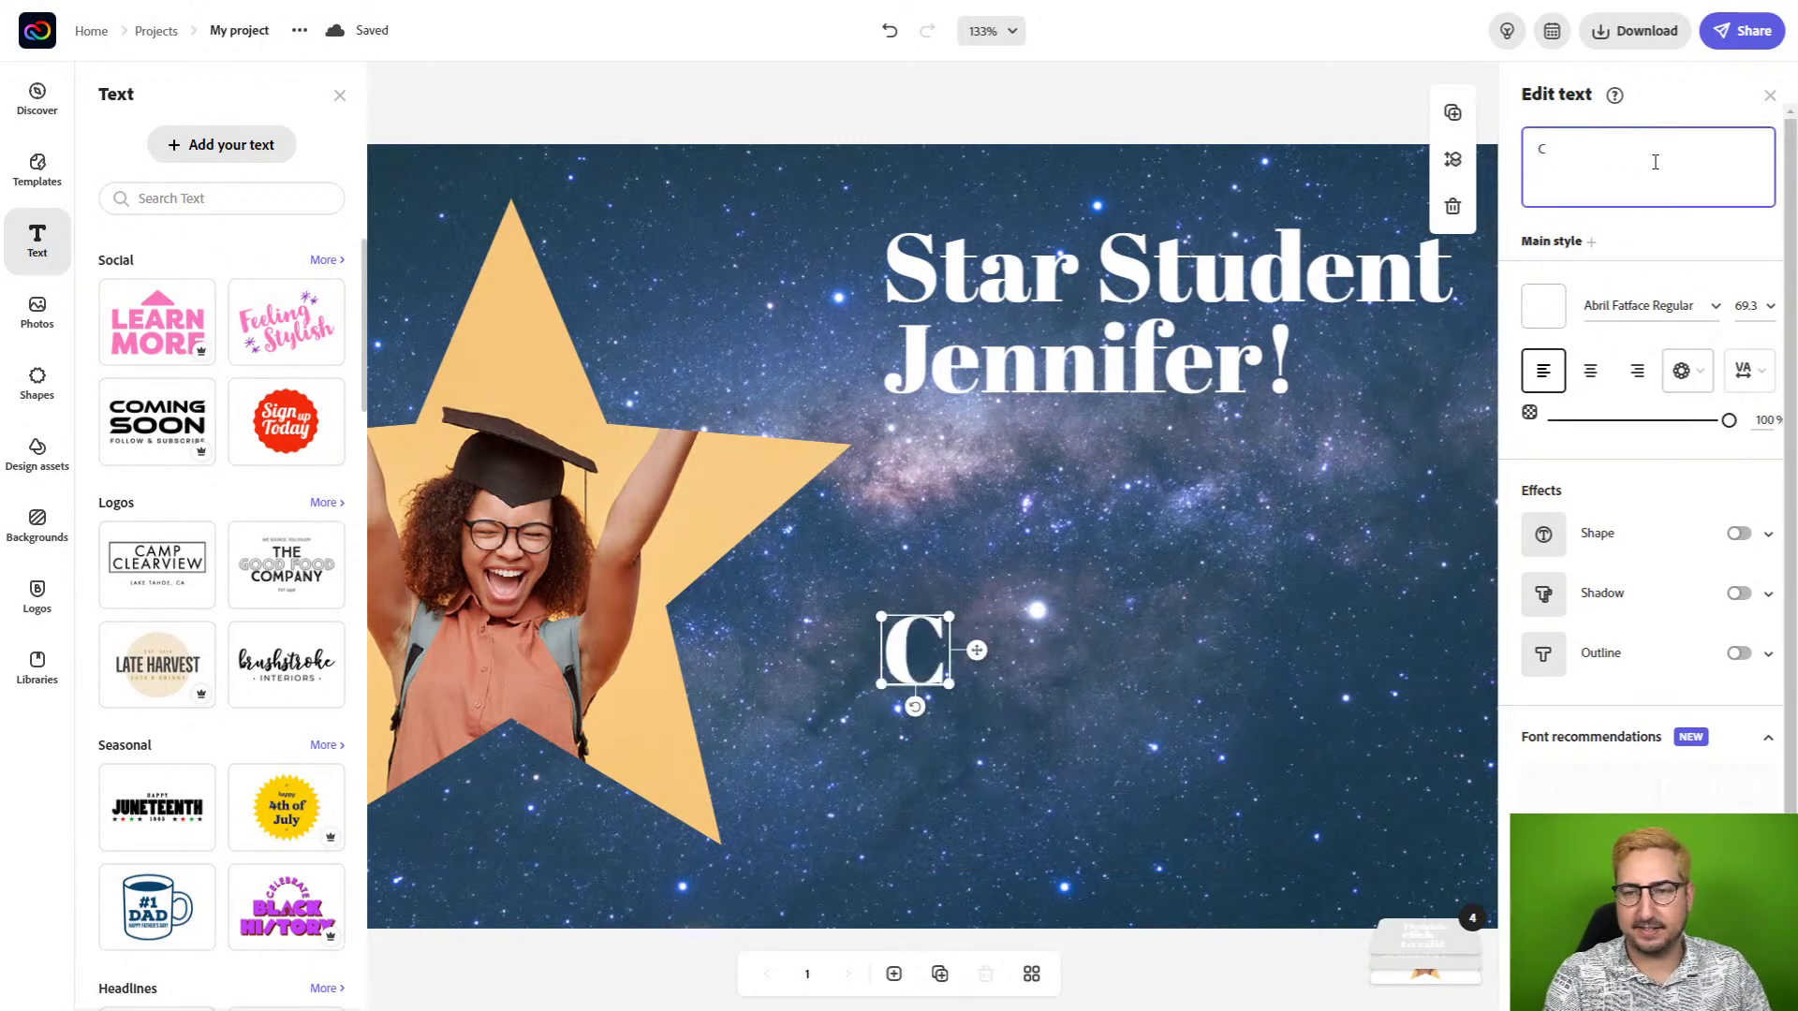
text(ongrats!)
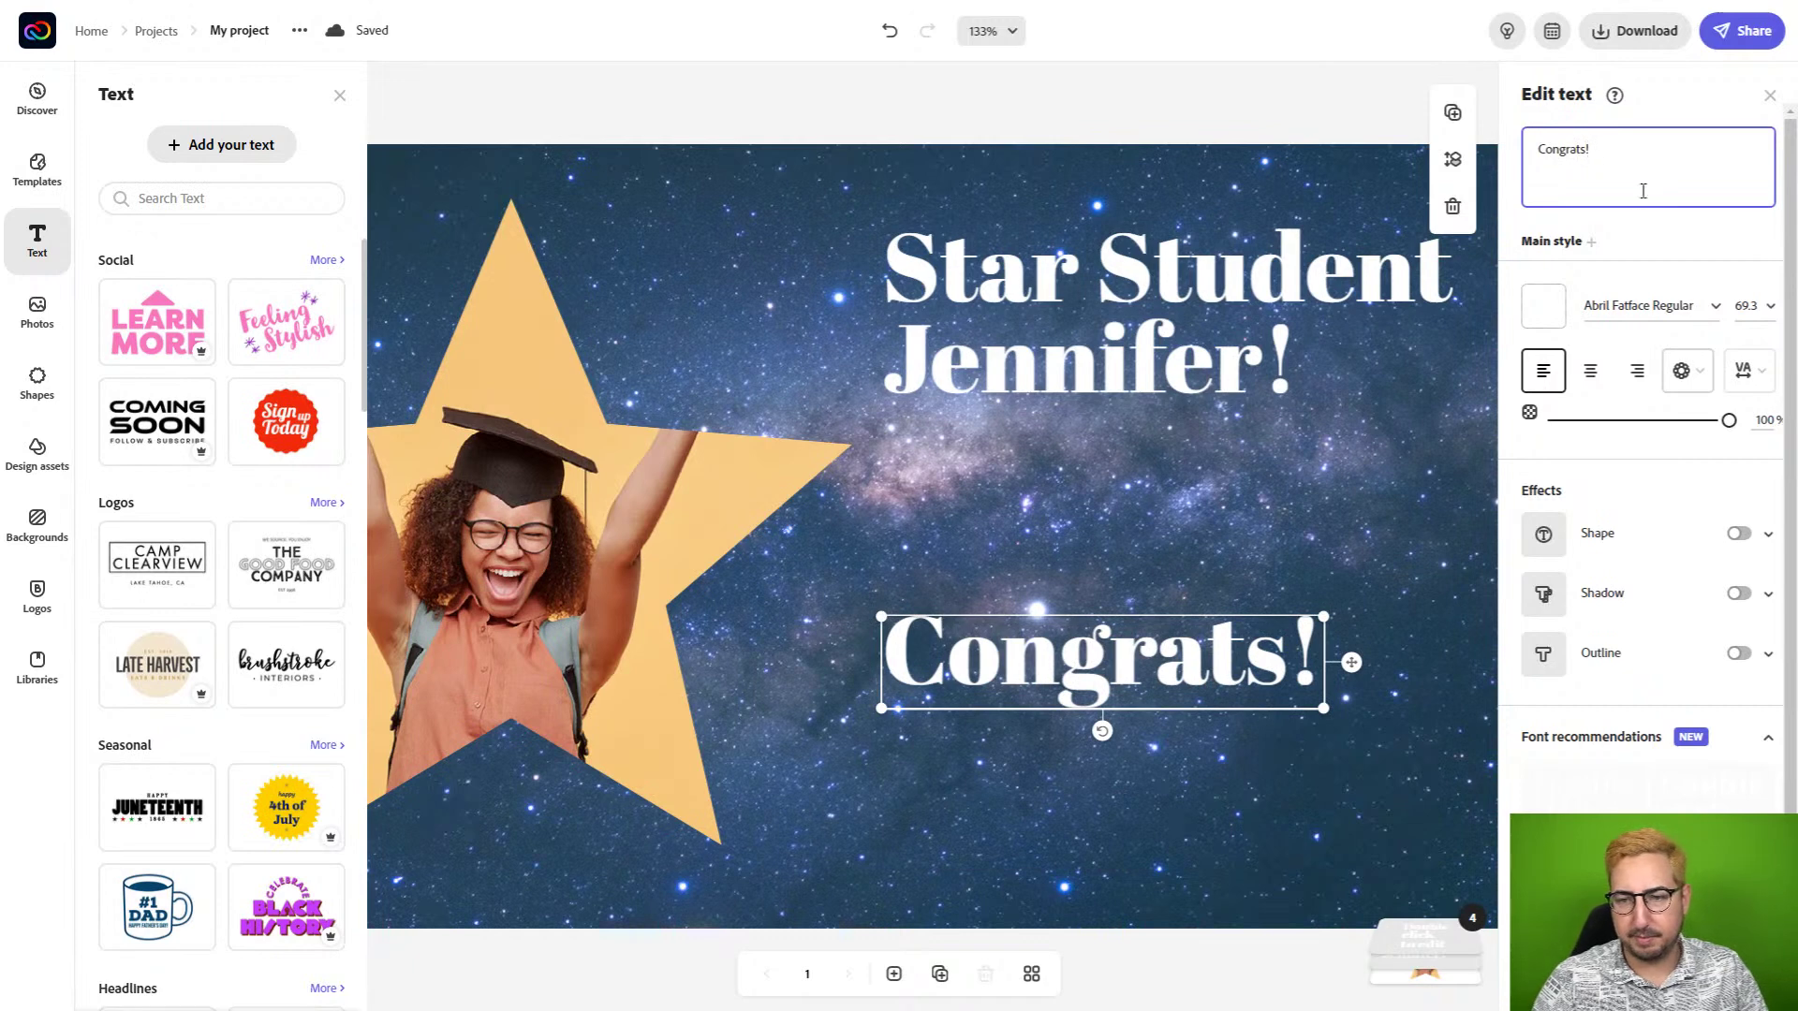
click(1687, 371)
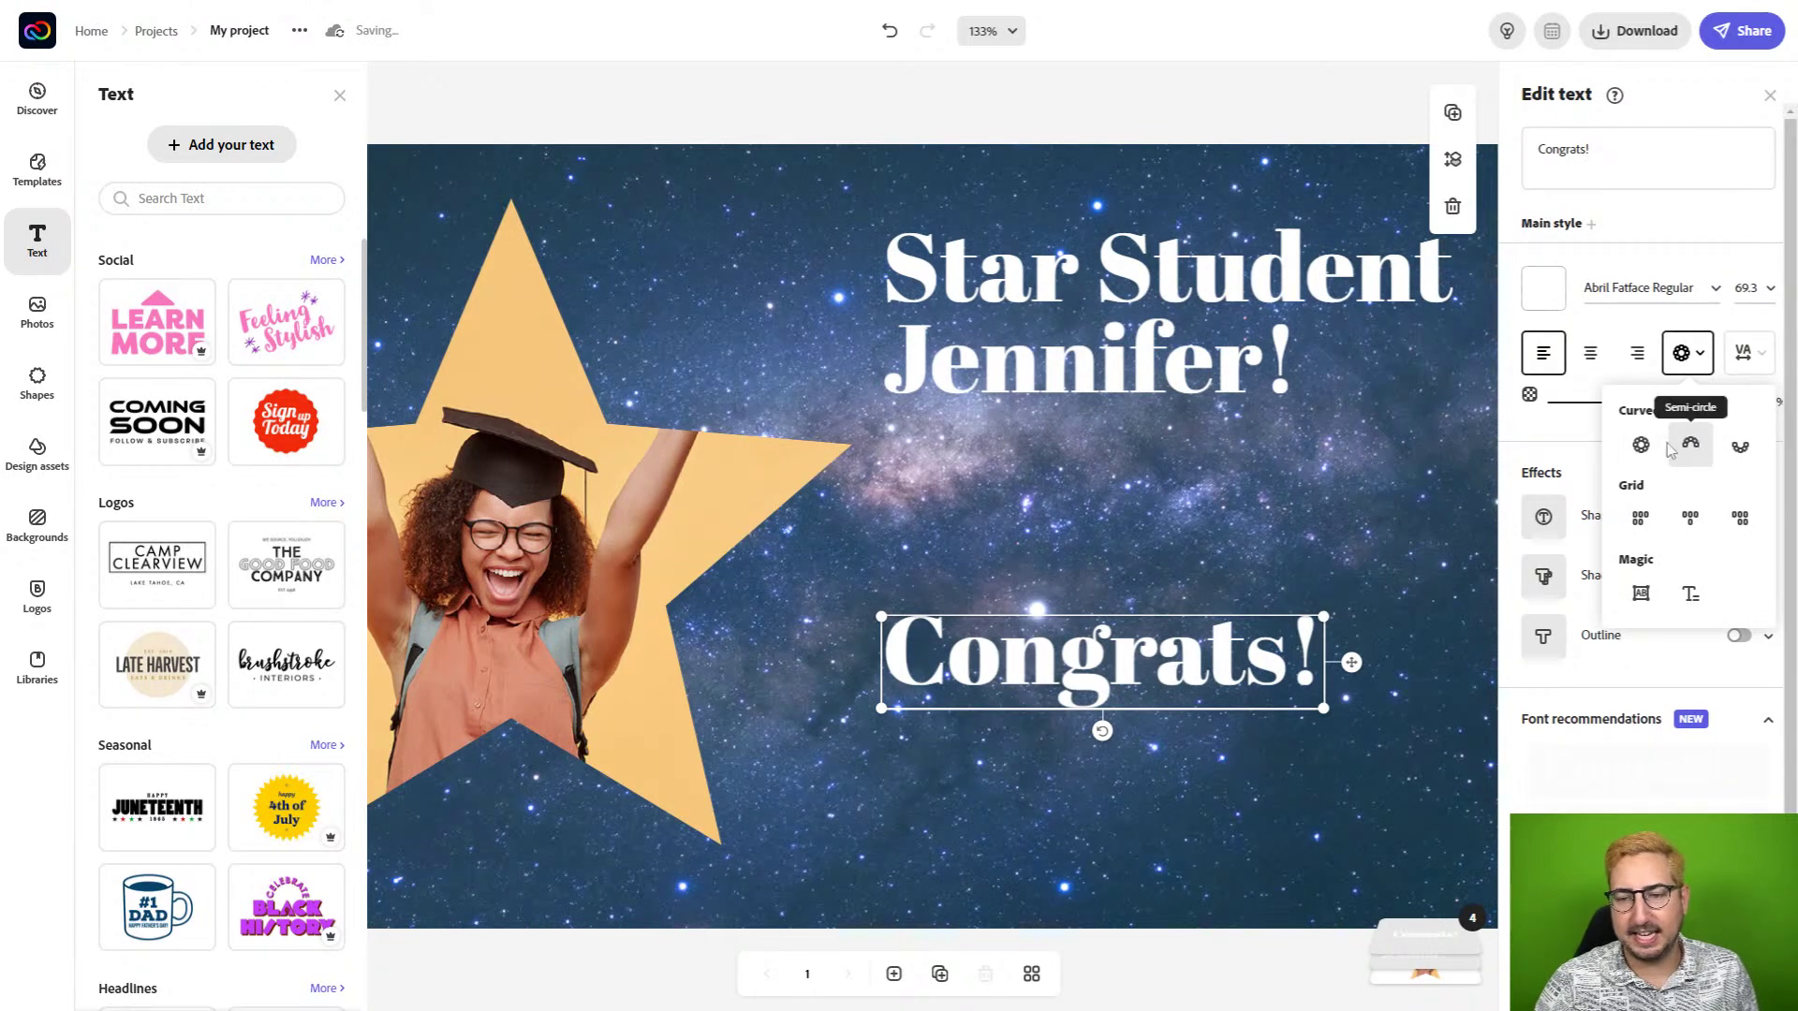
click(1641, 445)
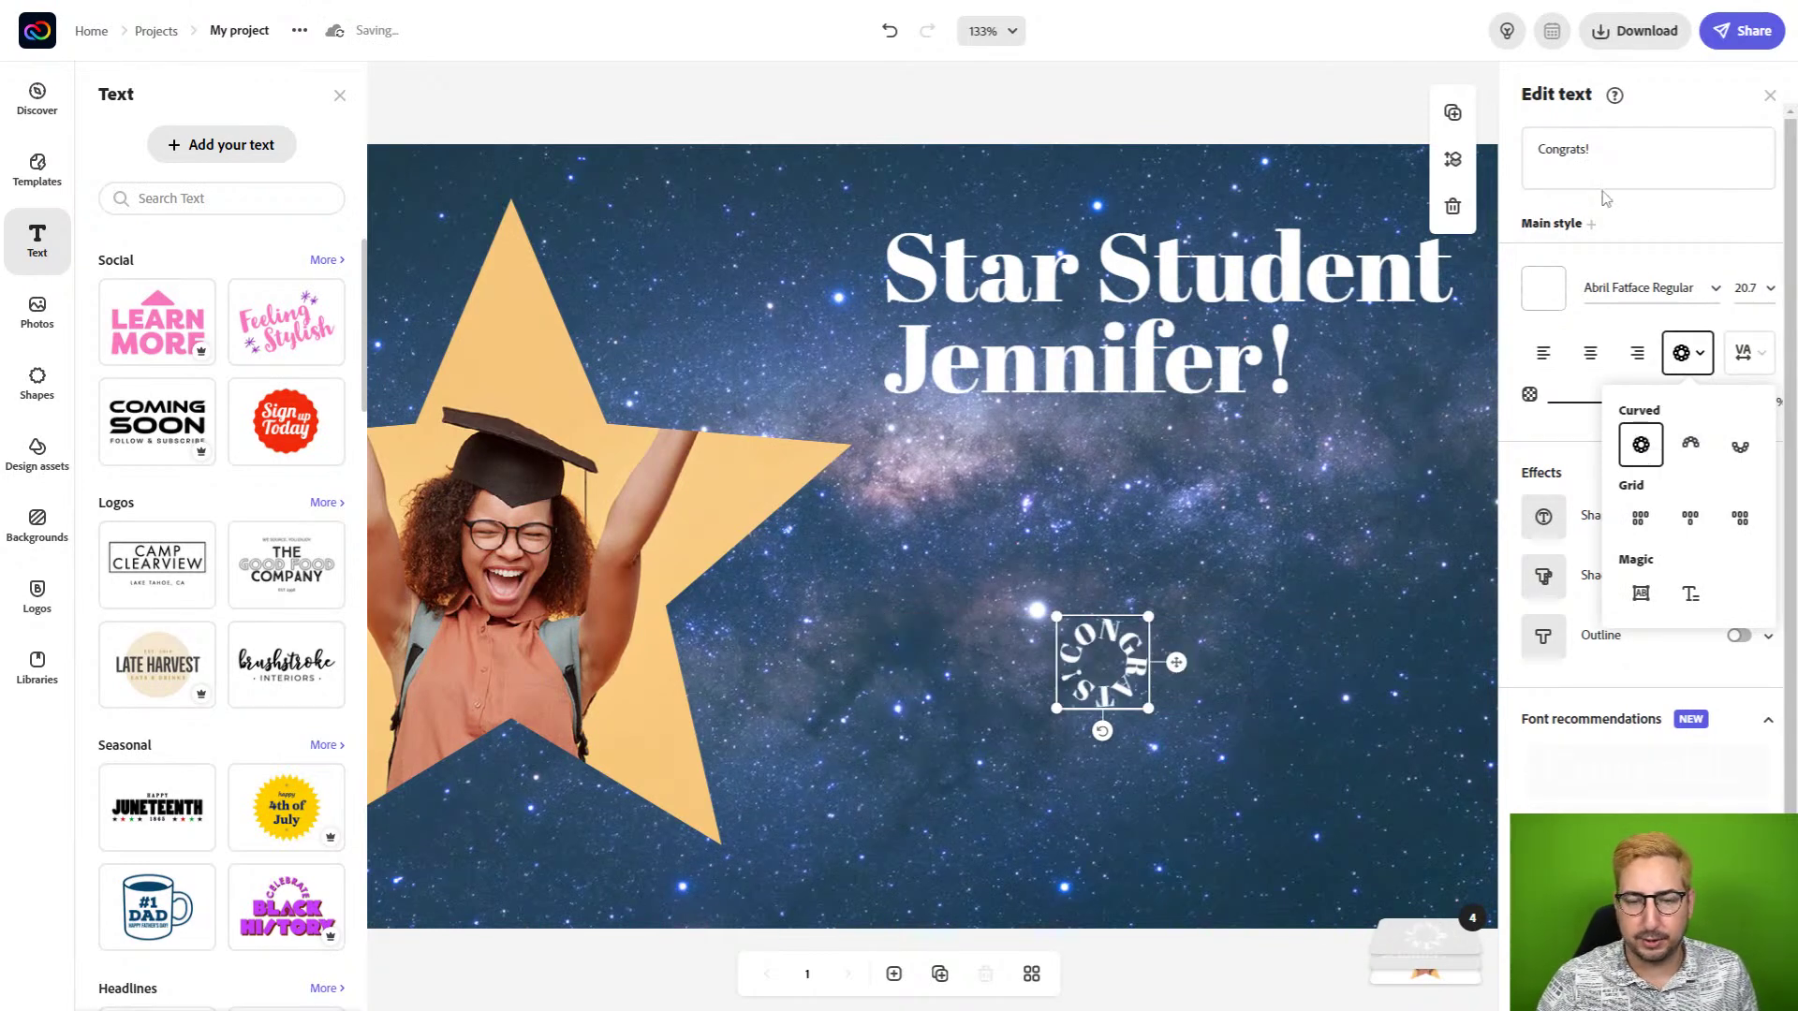
Replace the circular "Congrats!" text with the teacher's title and surname in possessive form, followed by "3rd Grade".
double_click(1581, 150)
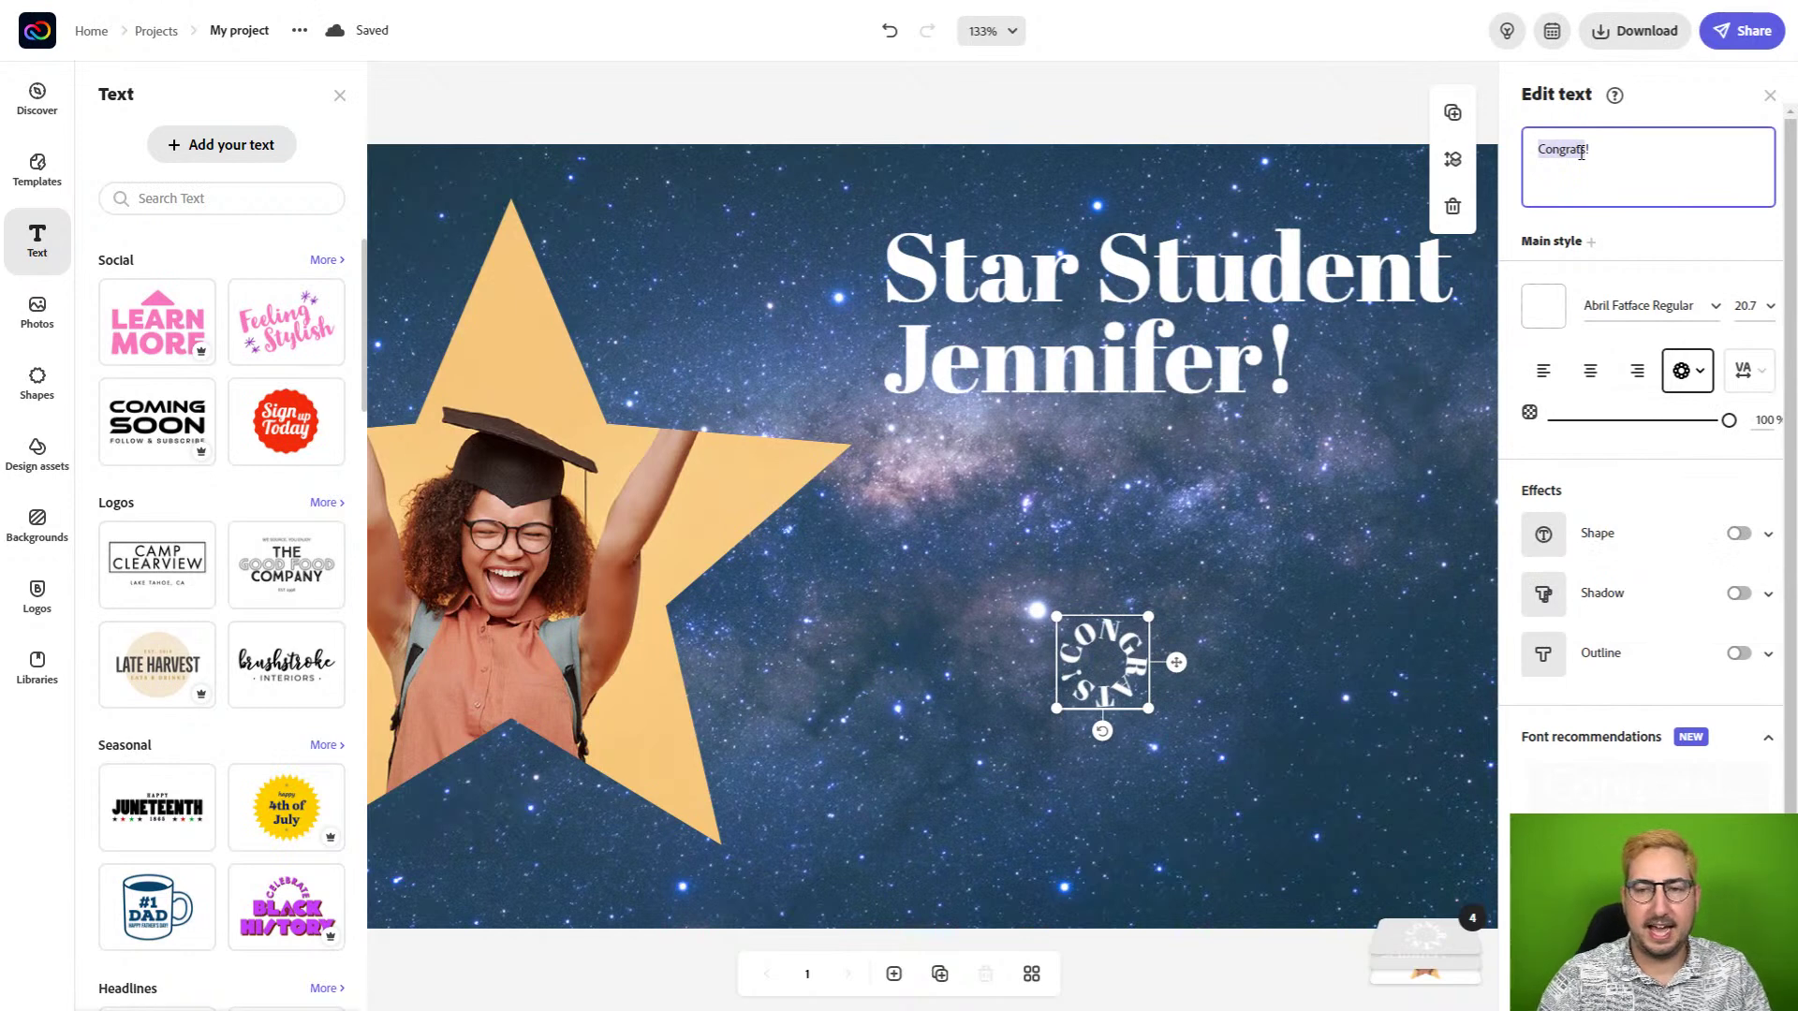
text(M)
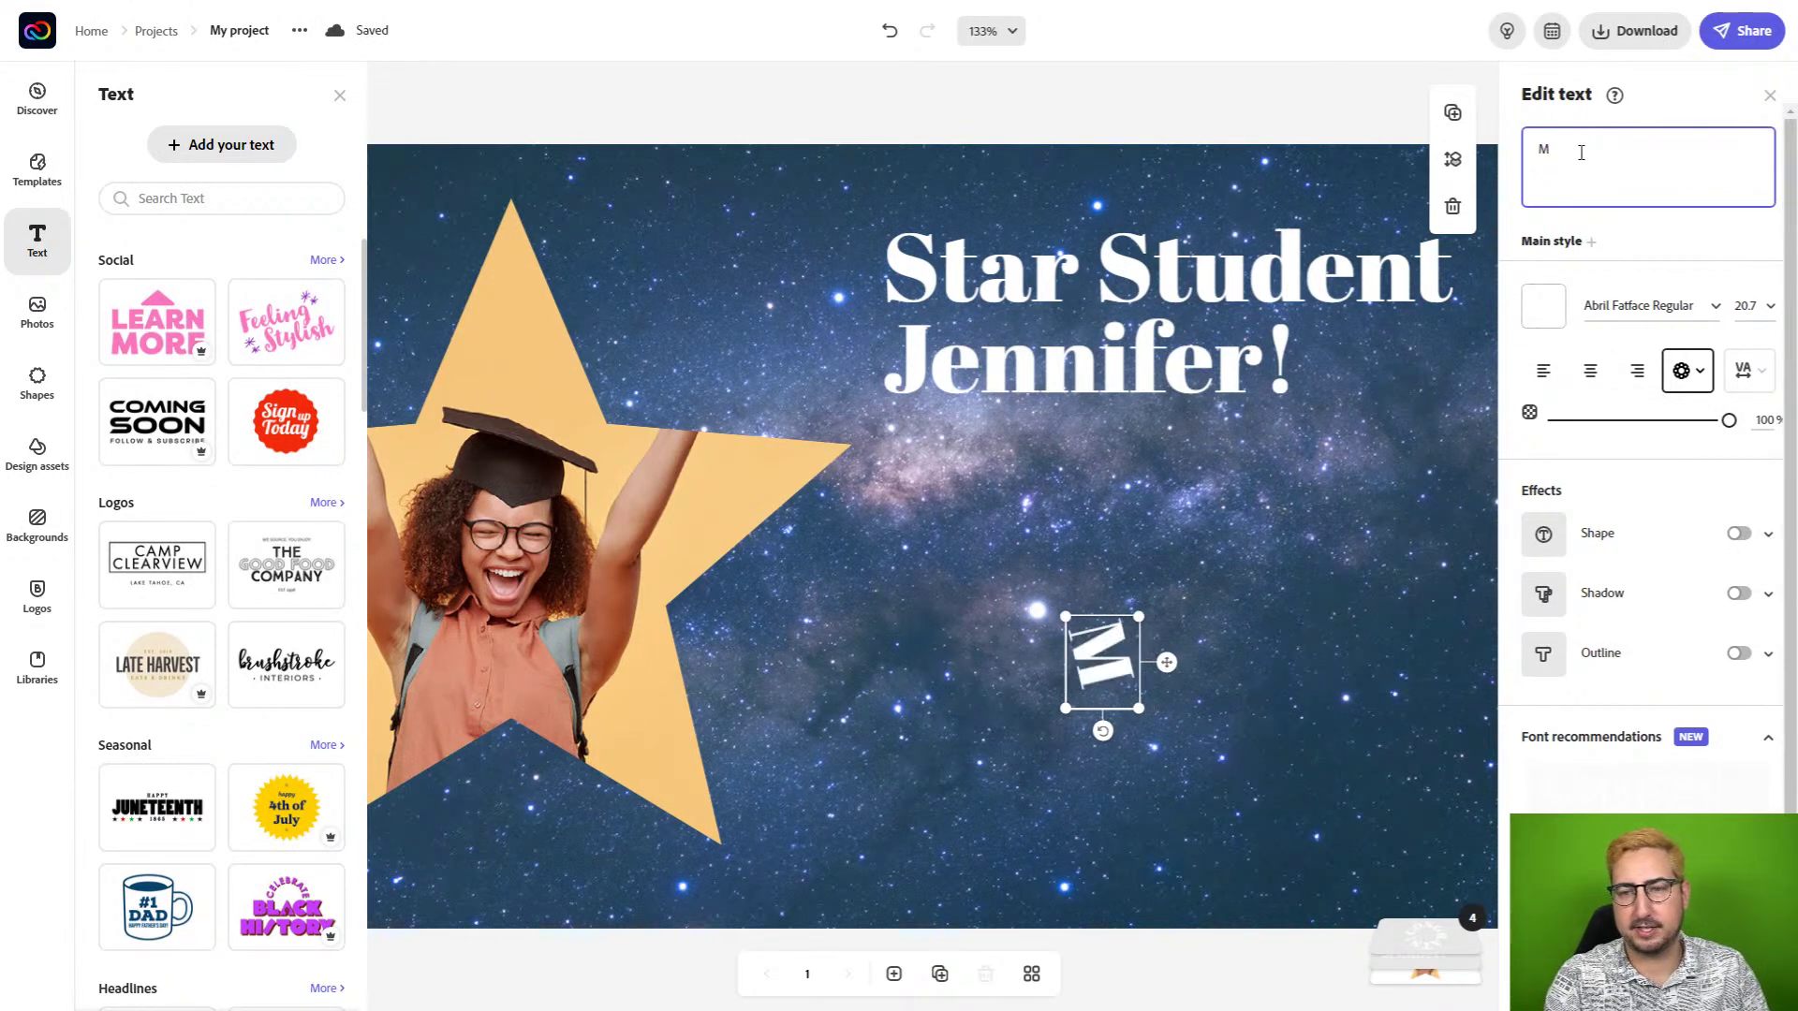
text(r')
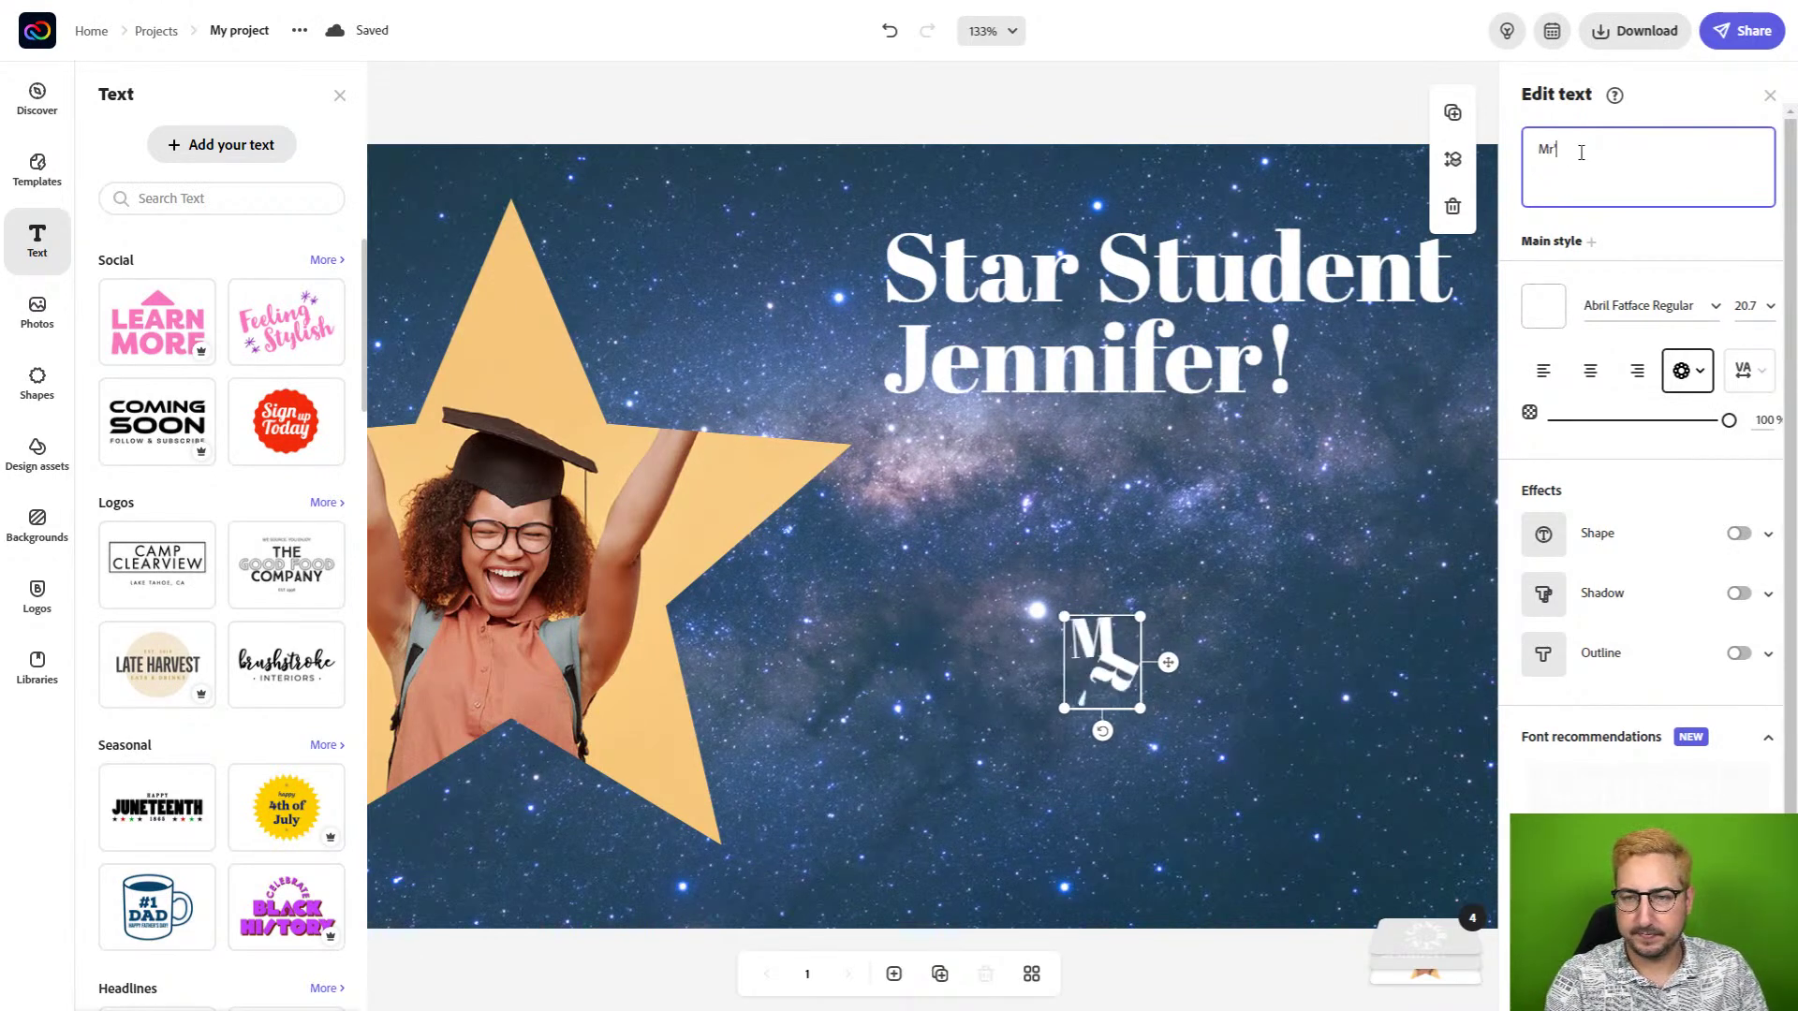
text( Hoch's)
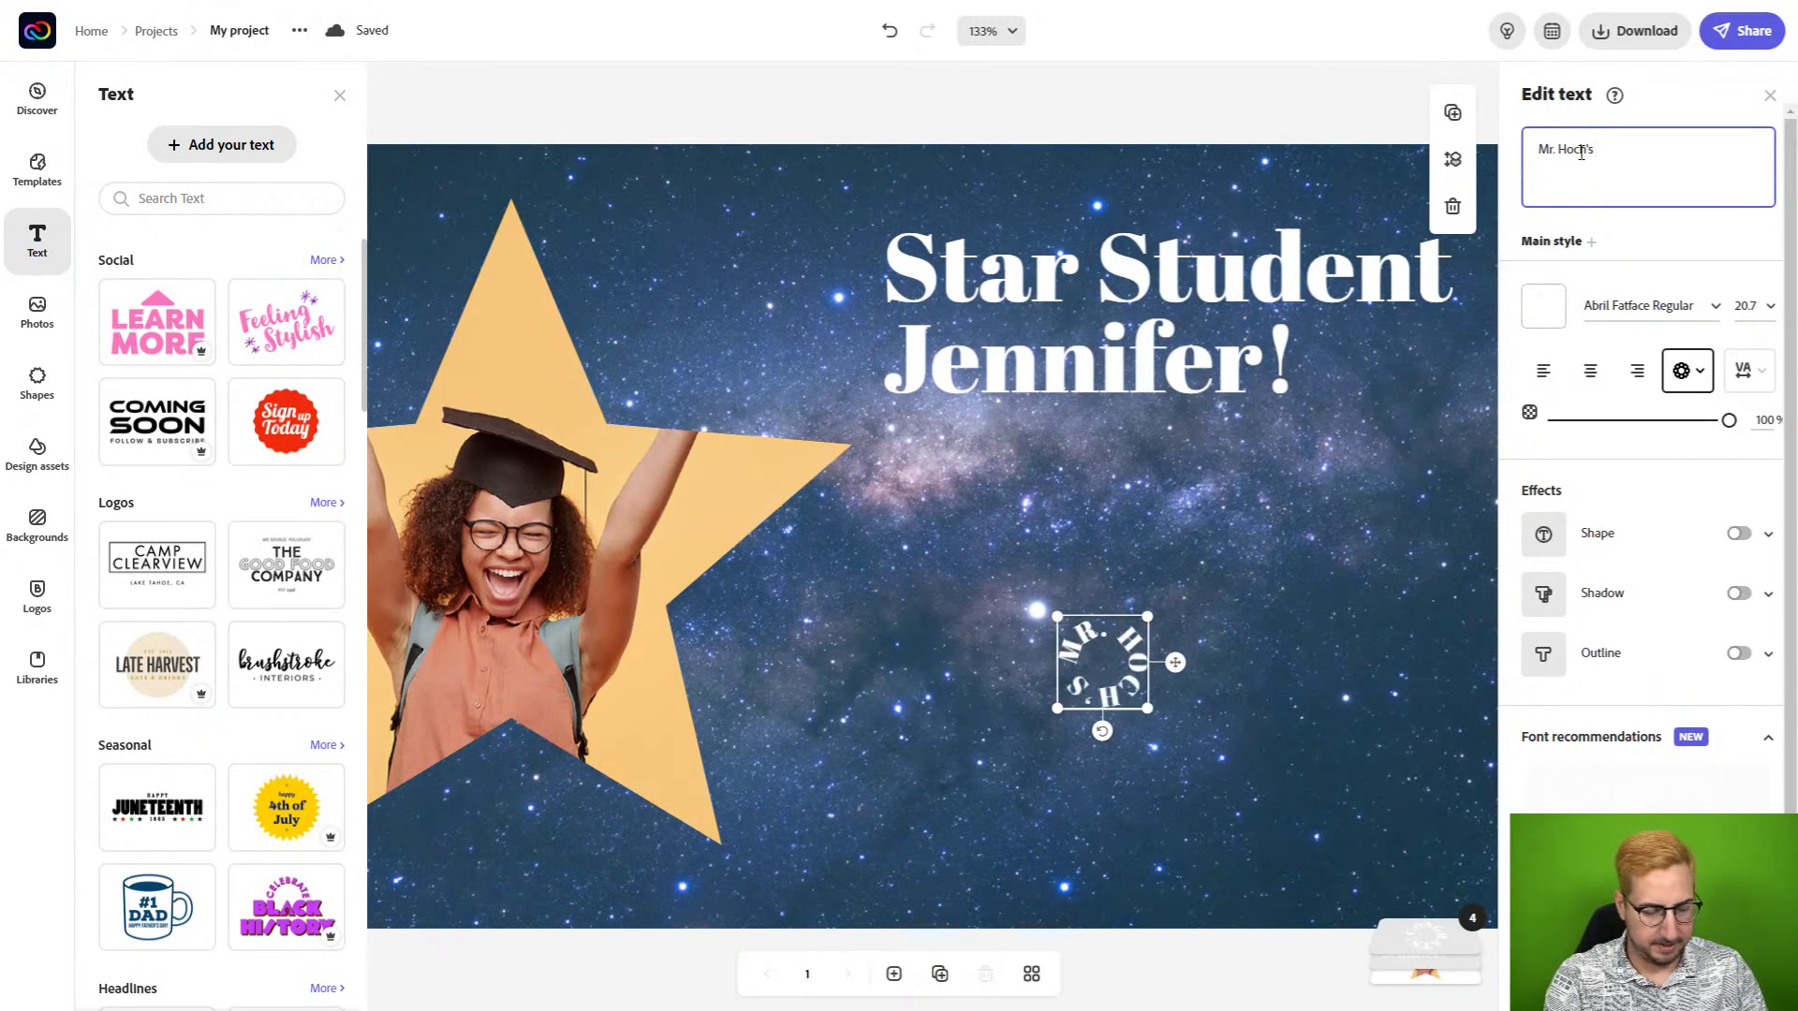
text( 3rd Gra)
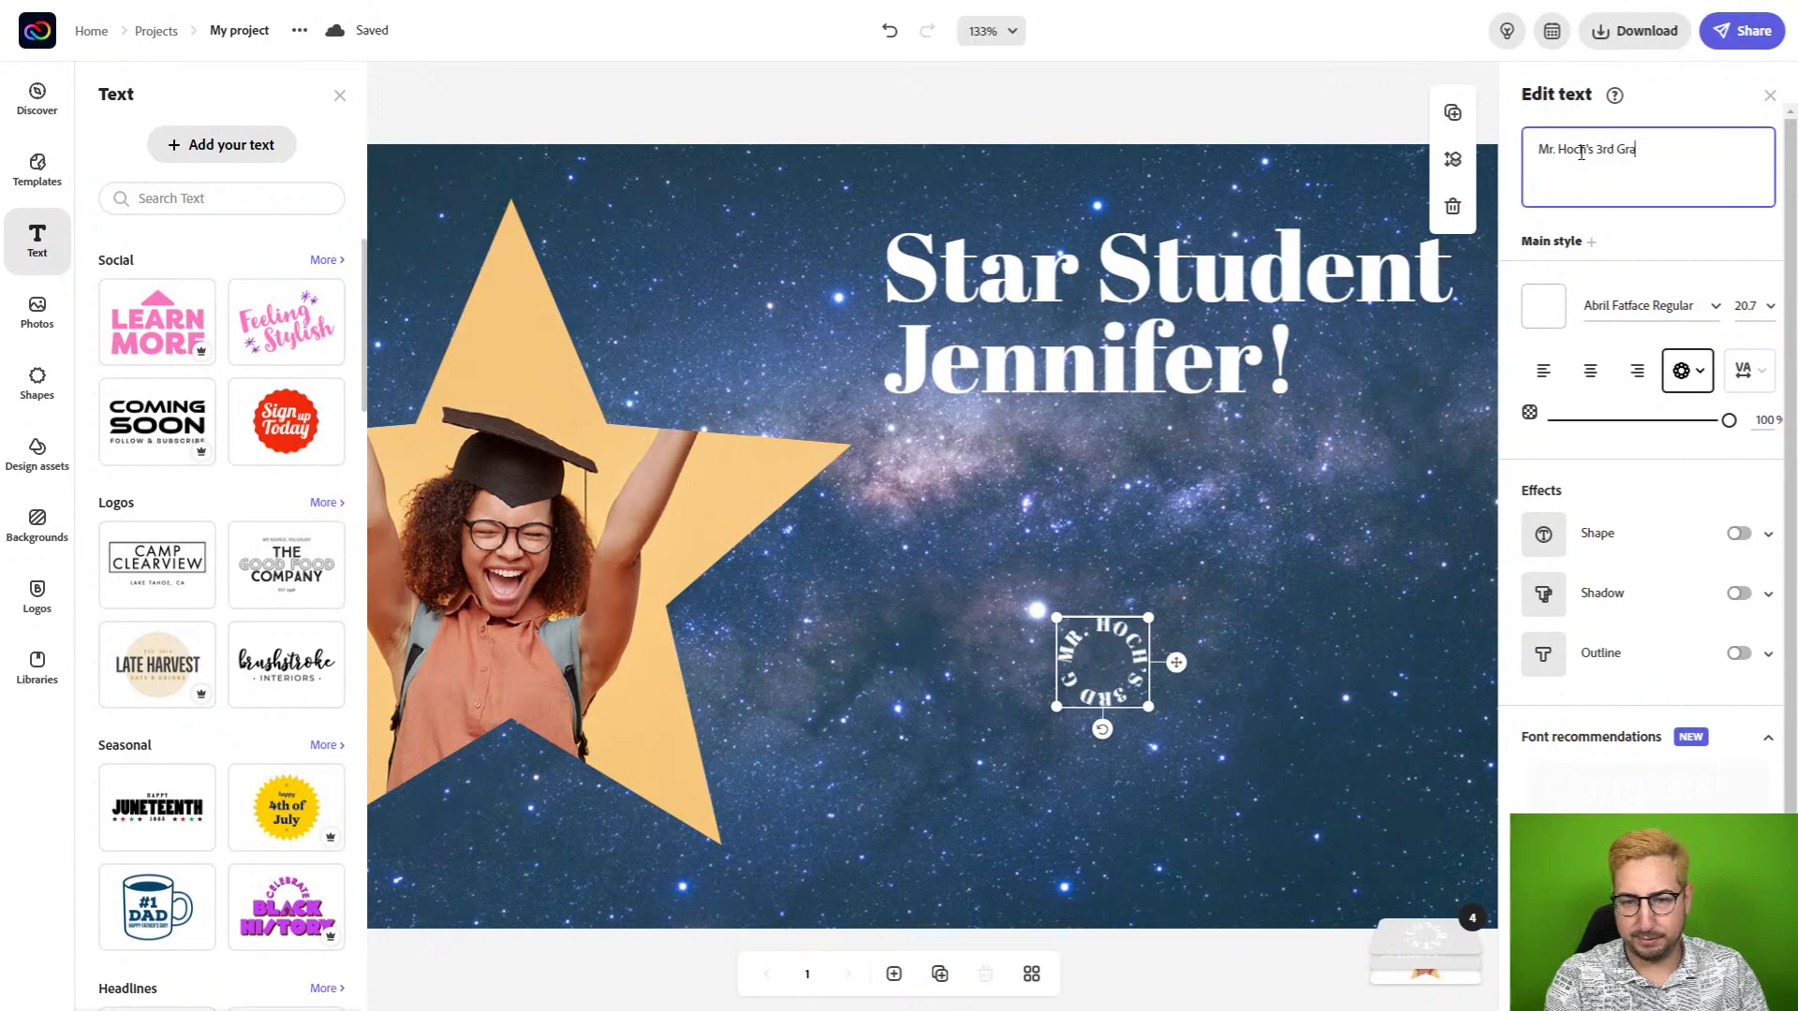
text(de)
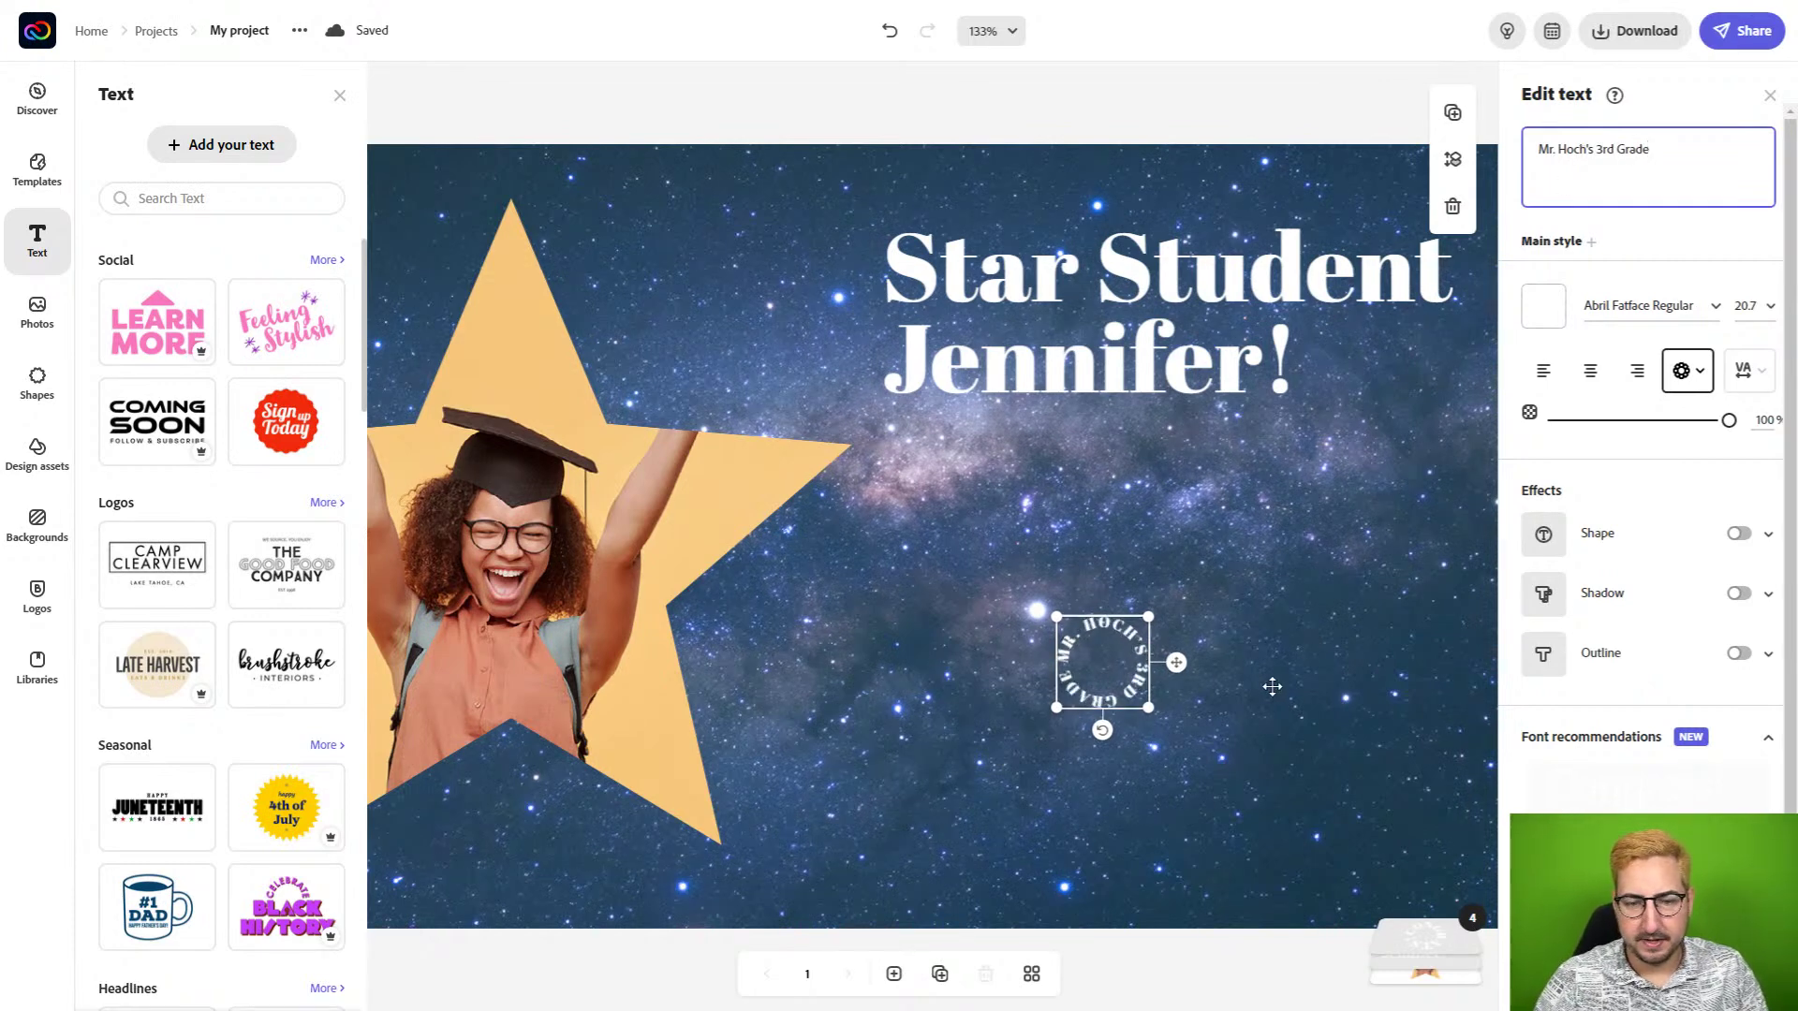
Enlarge the circular class text in the page's lower right area and change its curve to a semi-circle.
drag(1056, 617, 627, 254)
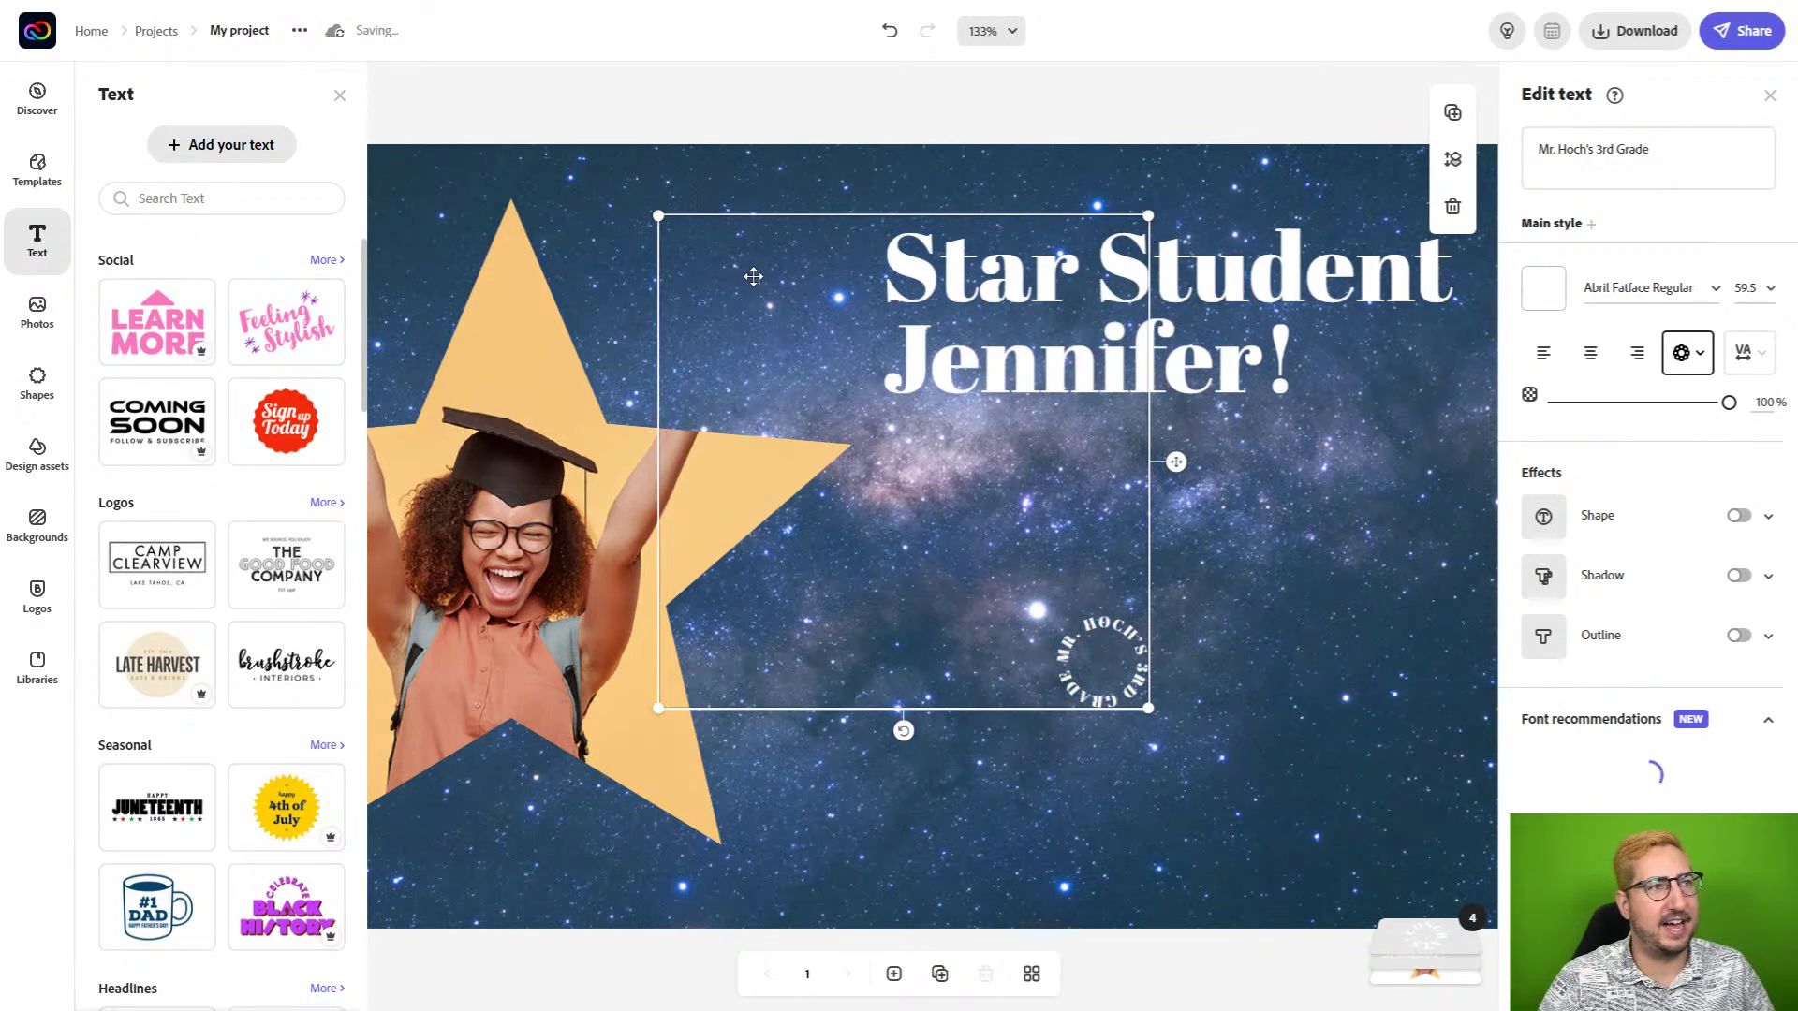
drag(750, 277, 1149, 499)
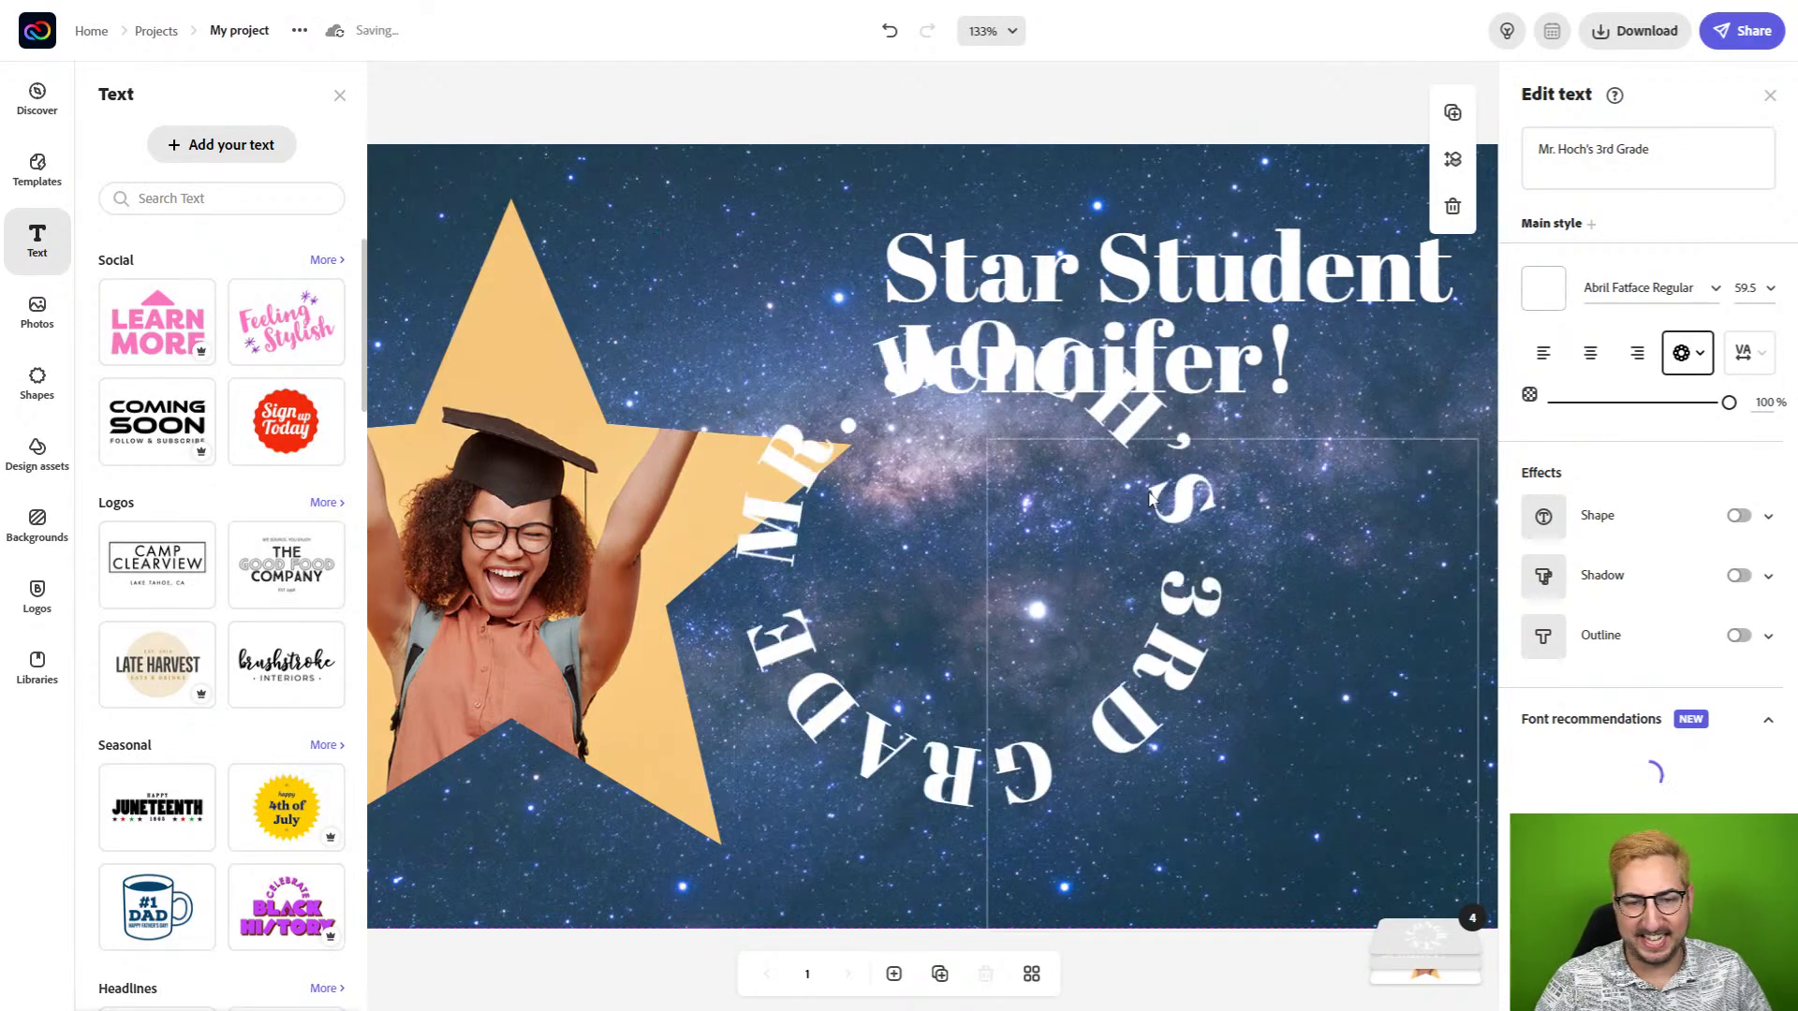
click(1684, 363)
click(1690, 444)
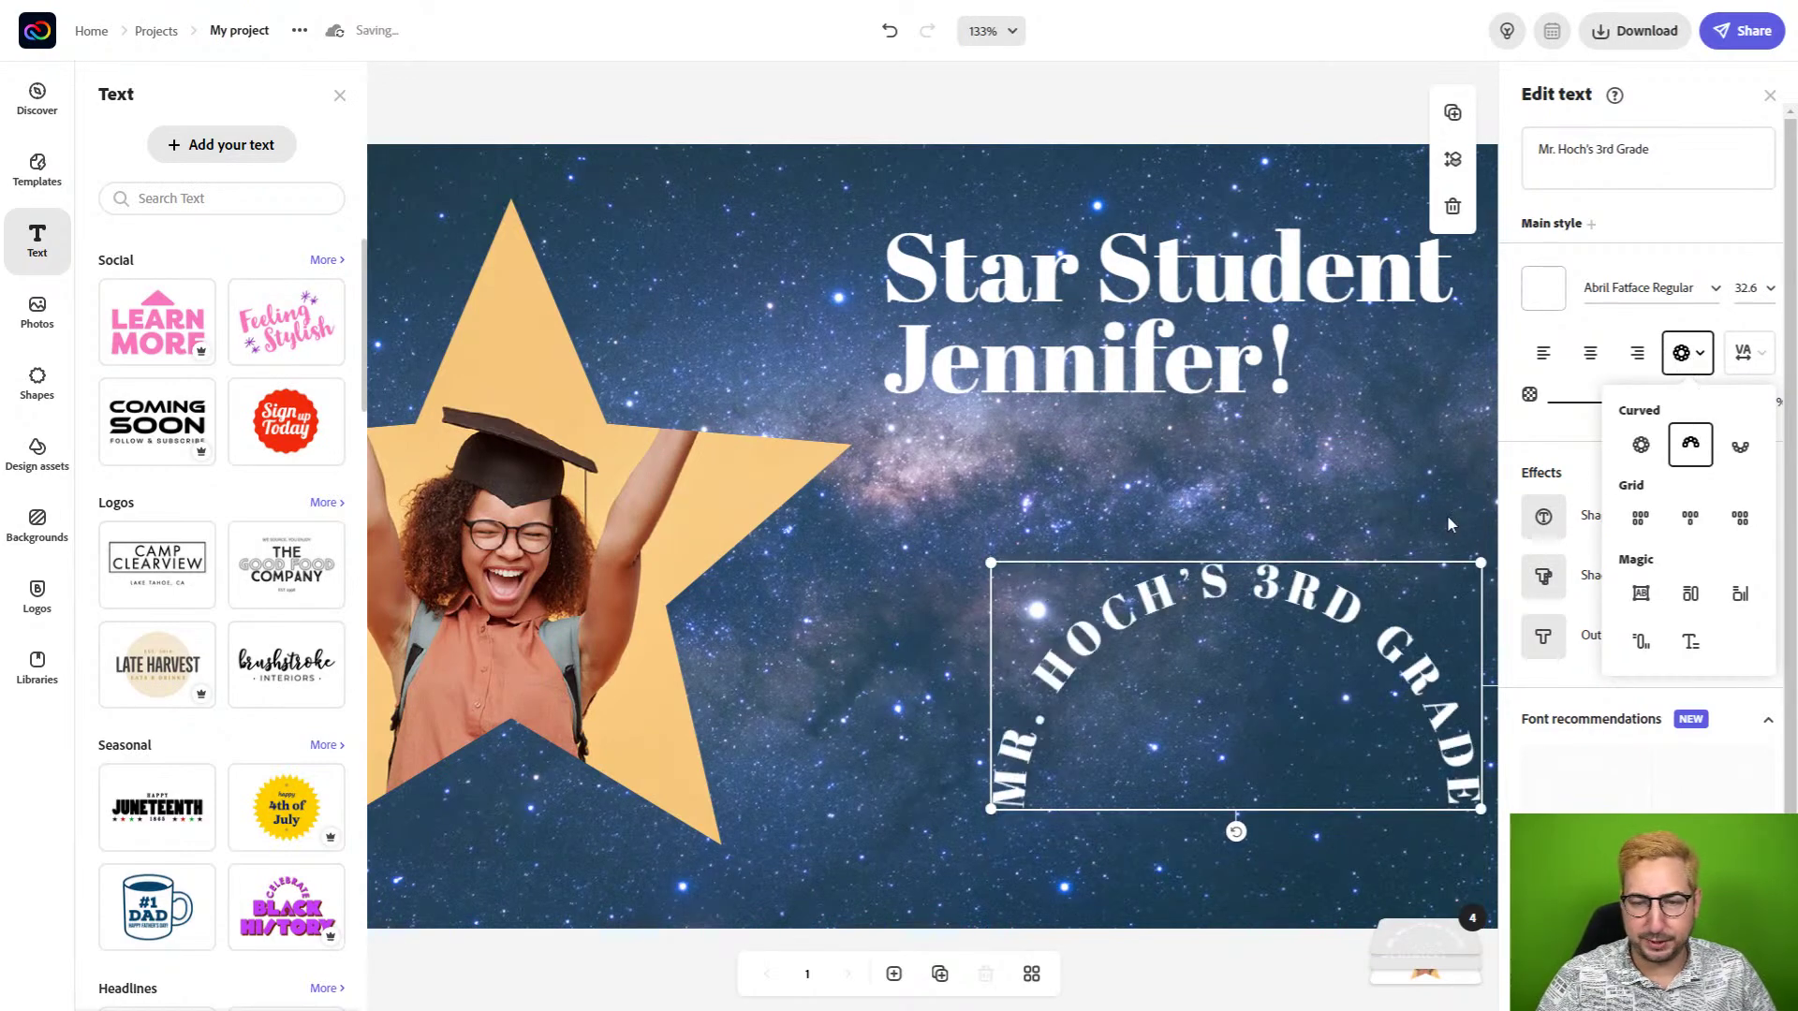
Enlarge the semi-circular class text to size 42.8, then tilt it counter-clockwise and shift it slightly right below the heading.
drag(990, 563, 837, 483)
drag(1159, 830, 1247, 806)
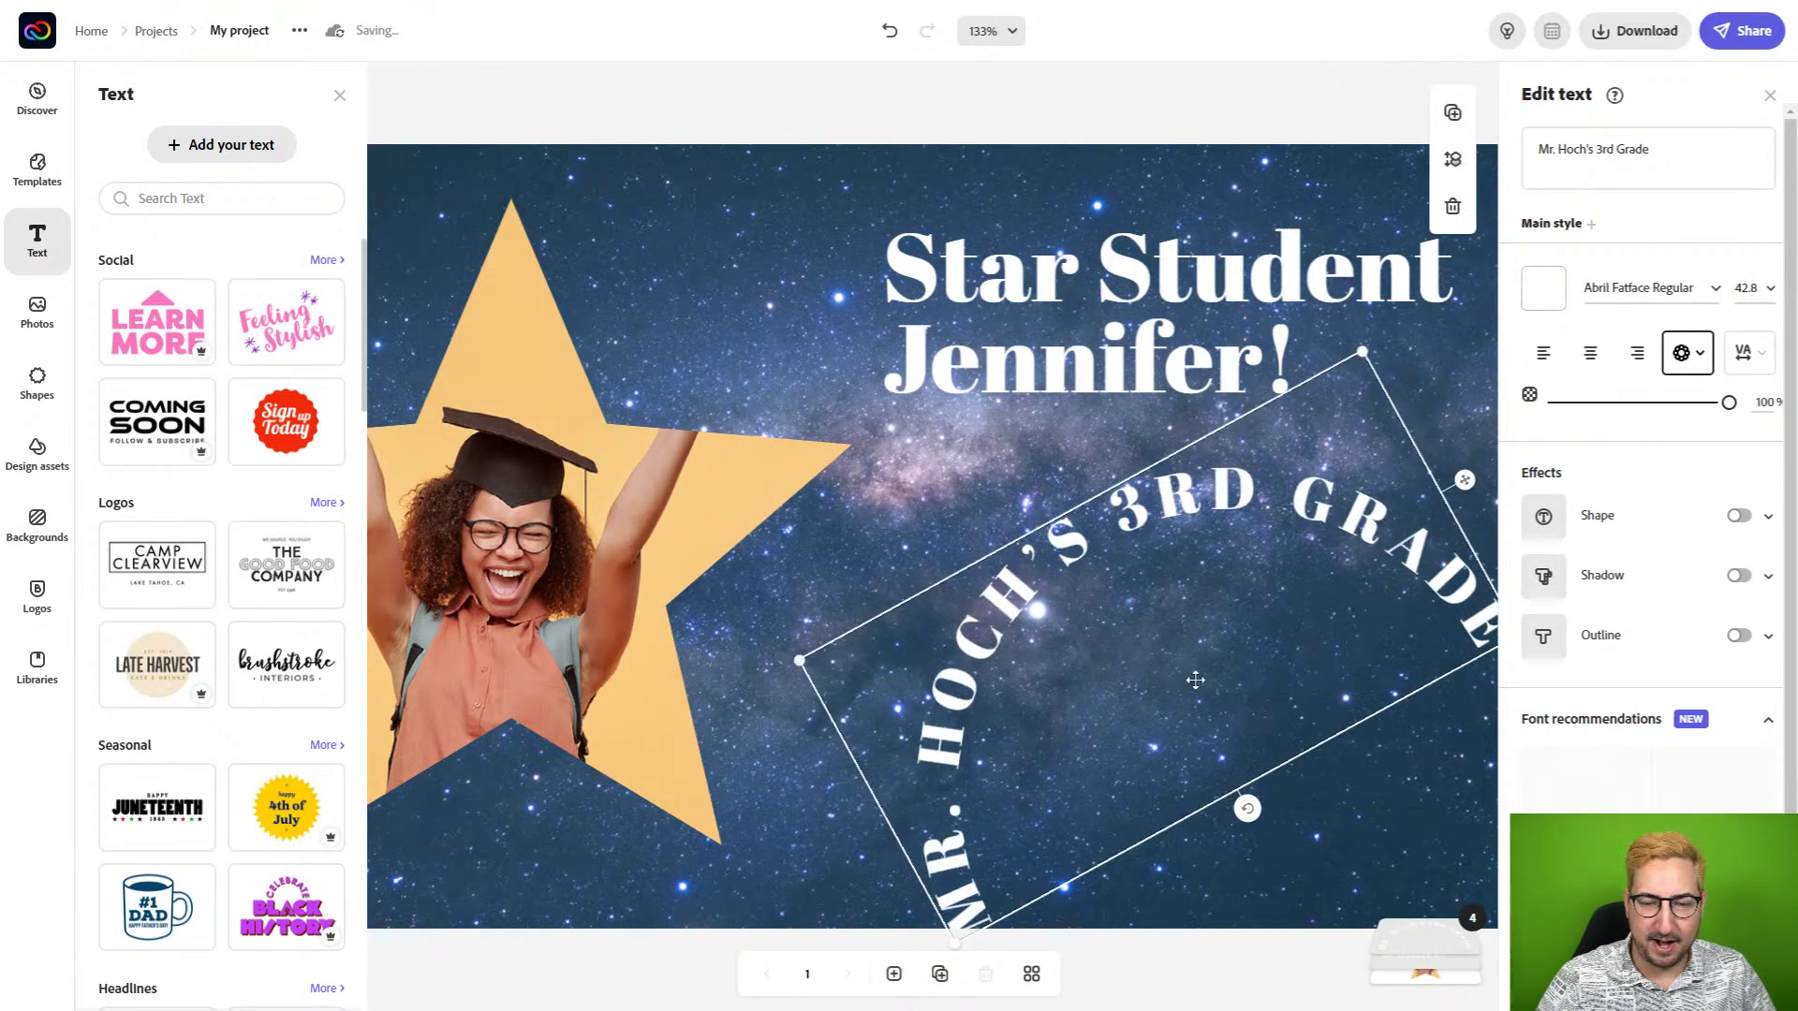
drag(1159, 503, 1193, 501)
Recolour the semi-circular class text with the orange-yellow F8CC85 sampled from the star.
click(1543, 289)
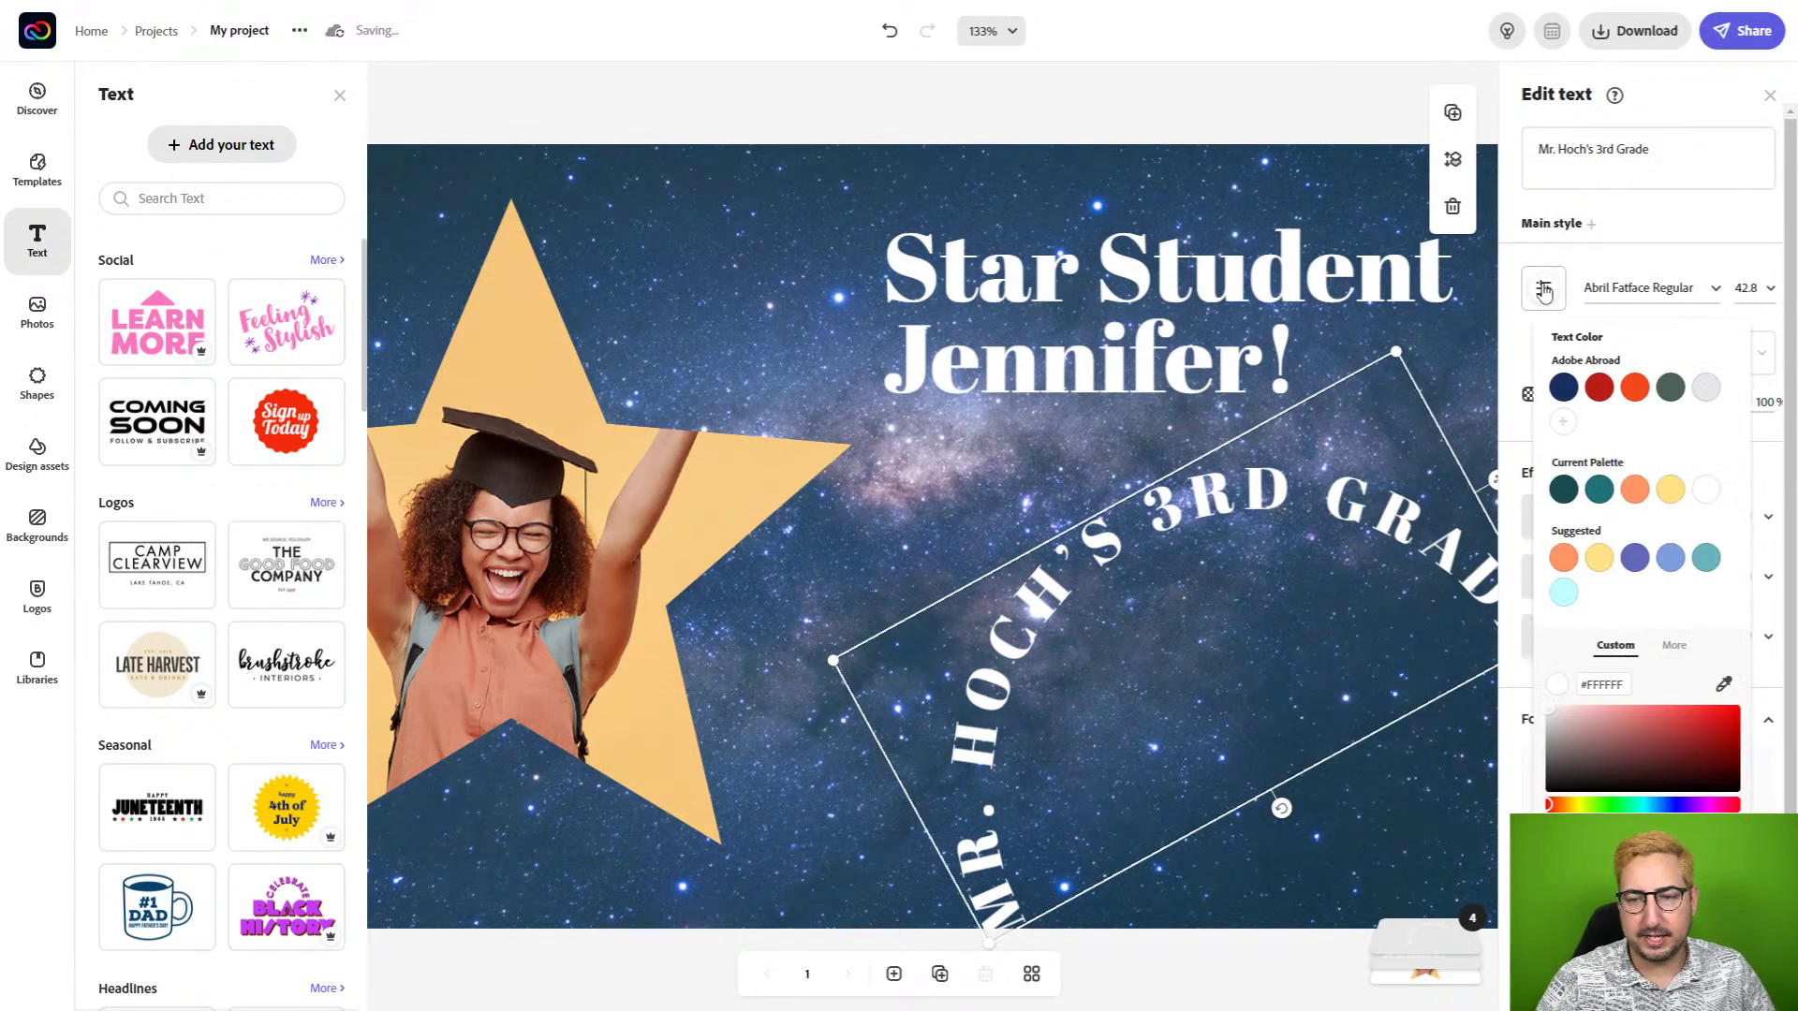
click(1725, 686)
click(754, 476)
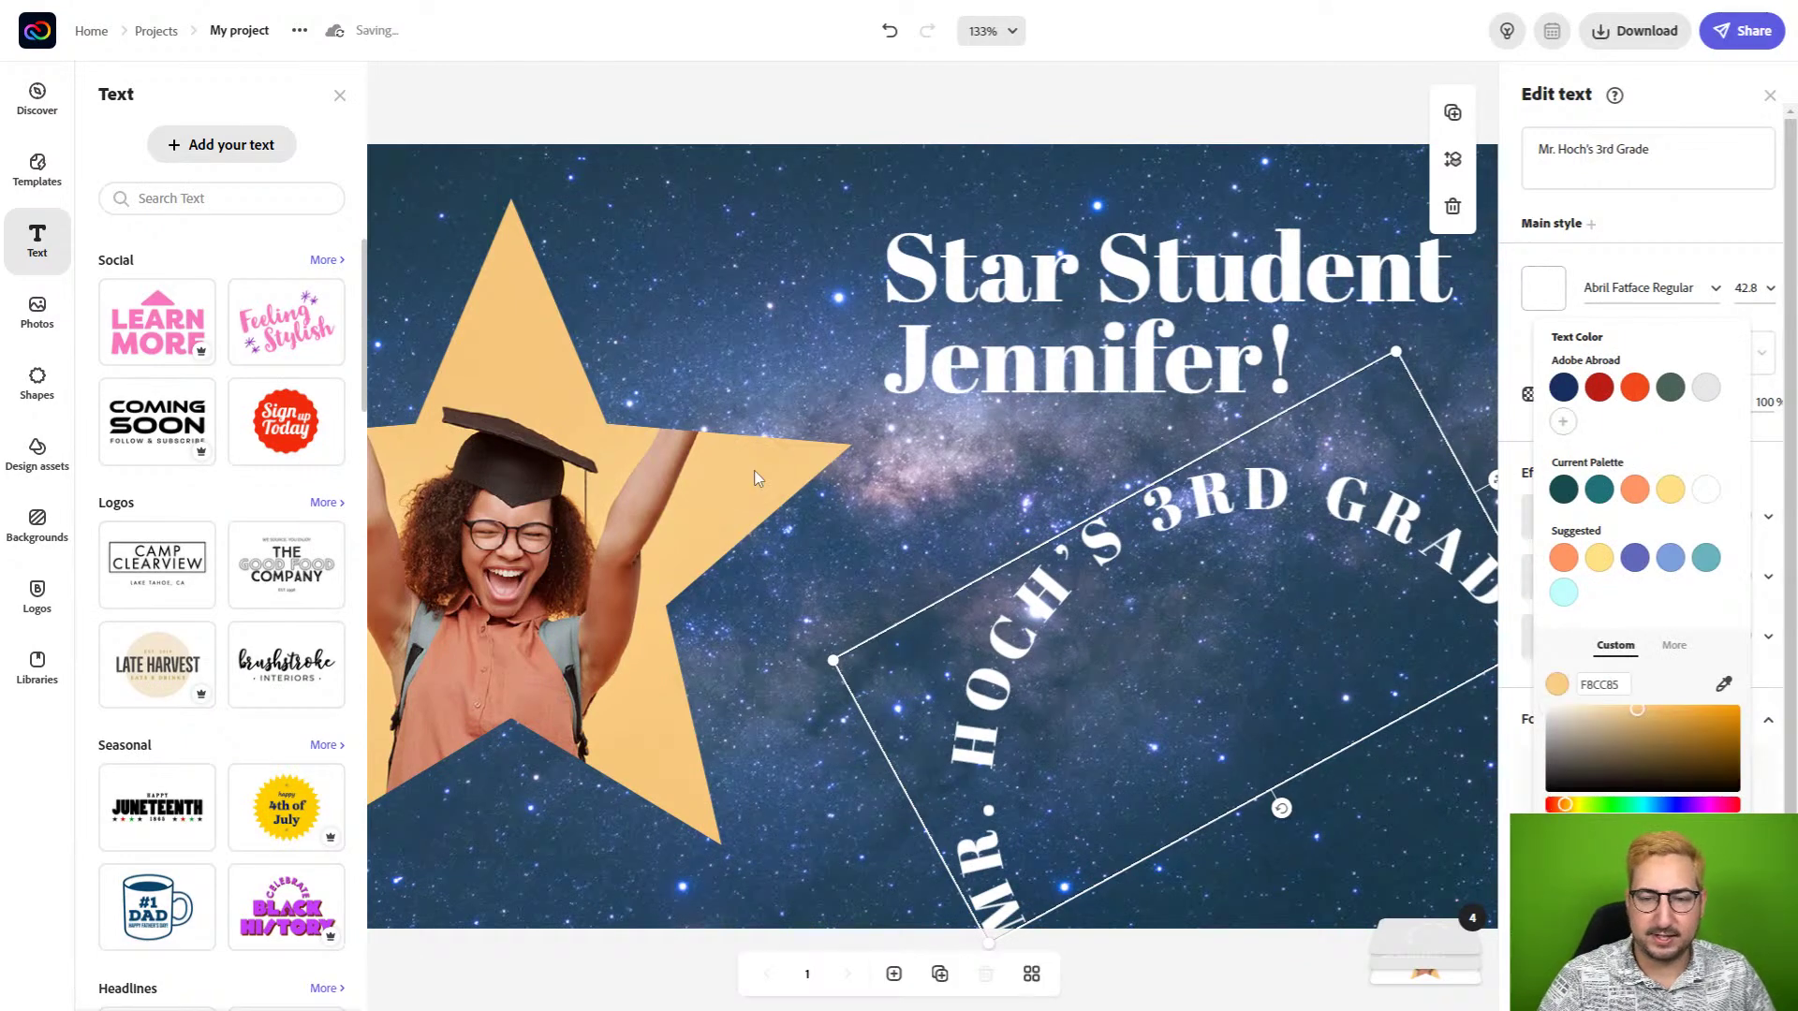
click(927, 114)
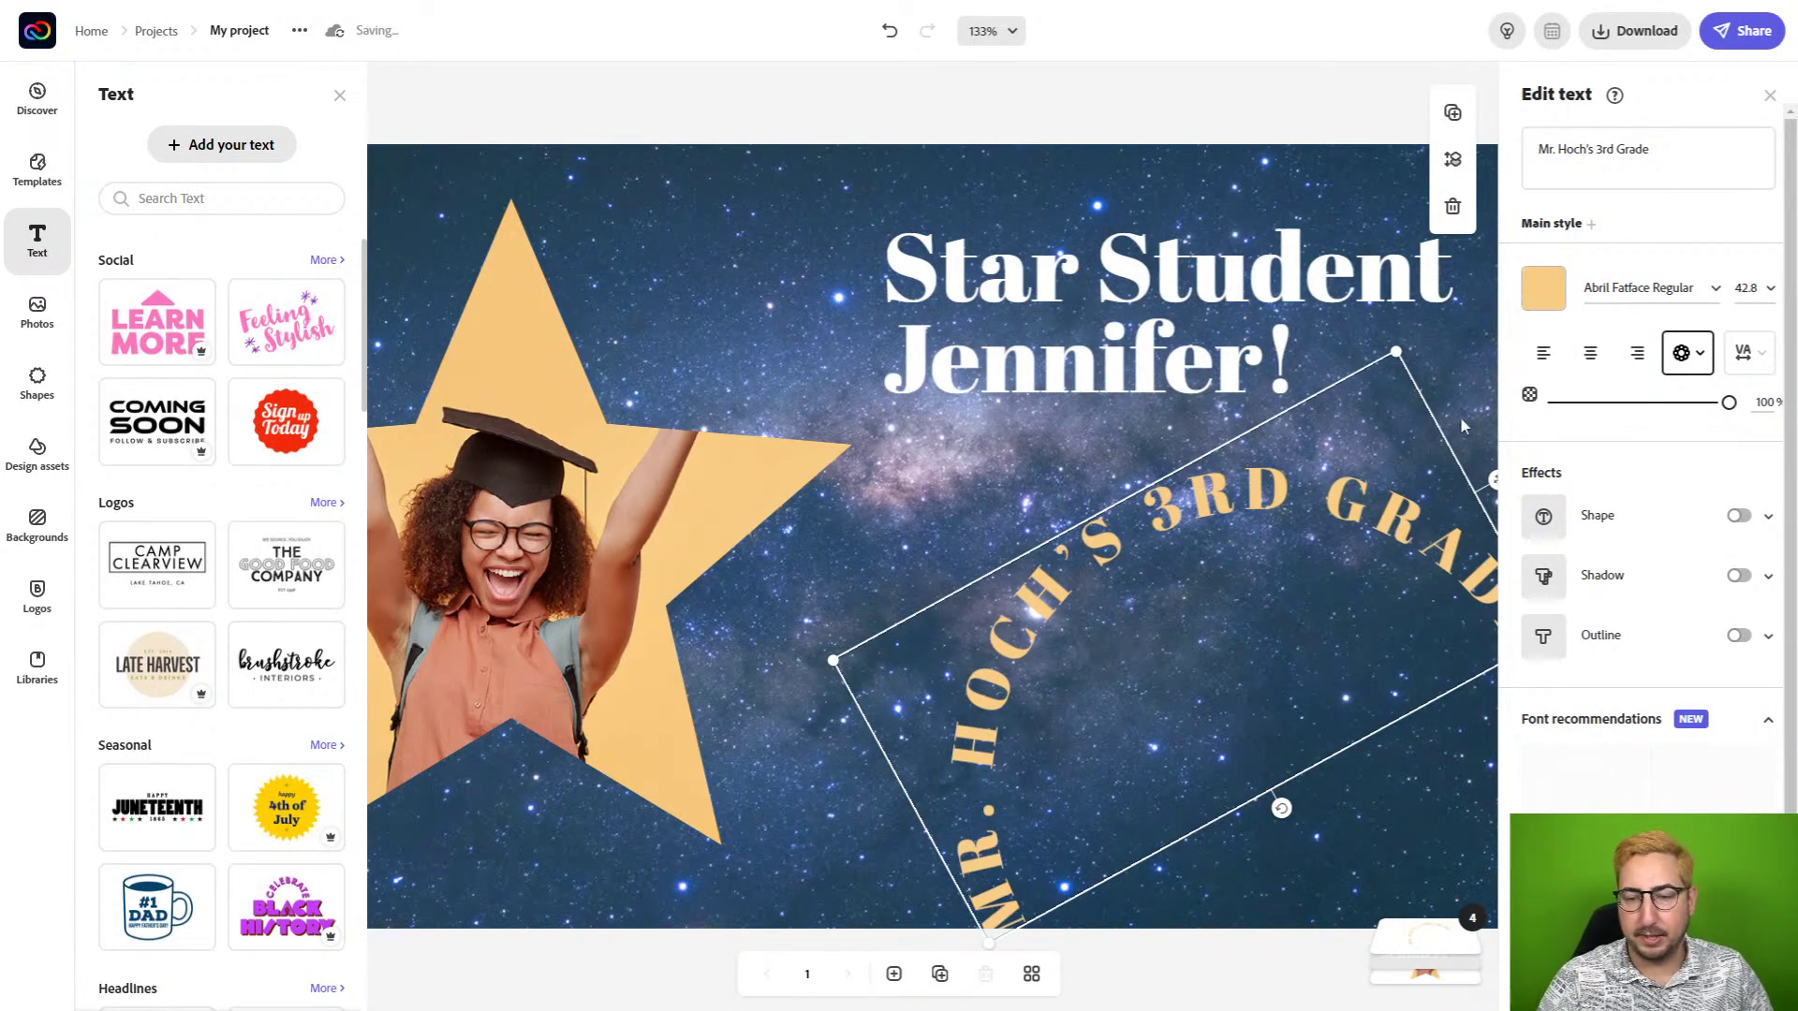
click(998, 122)
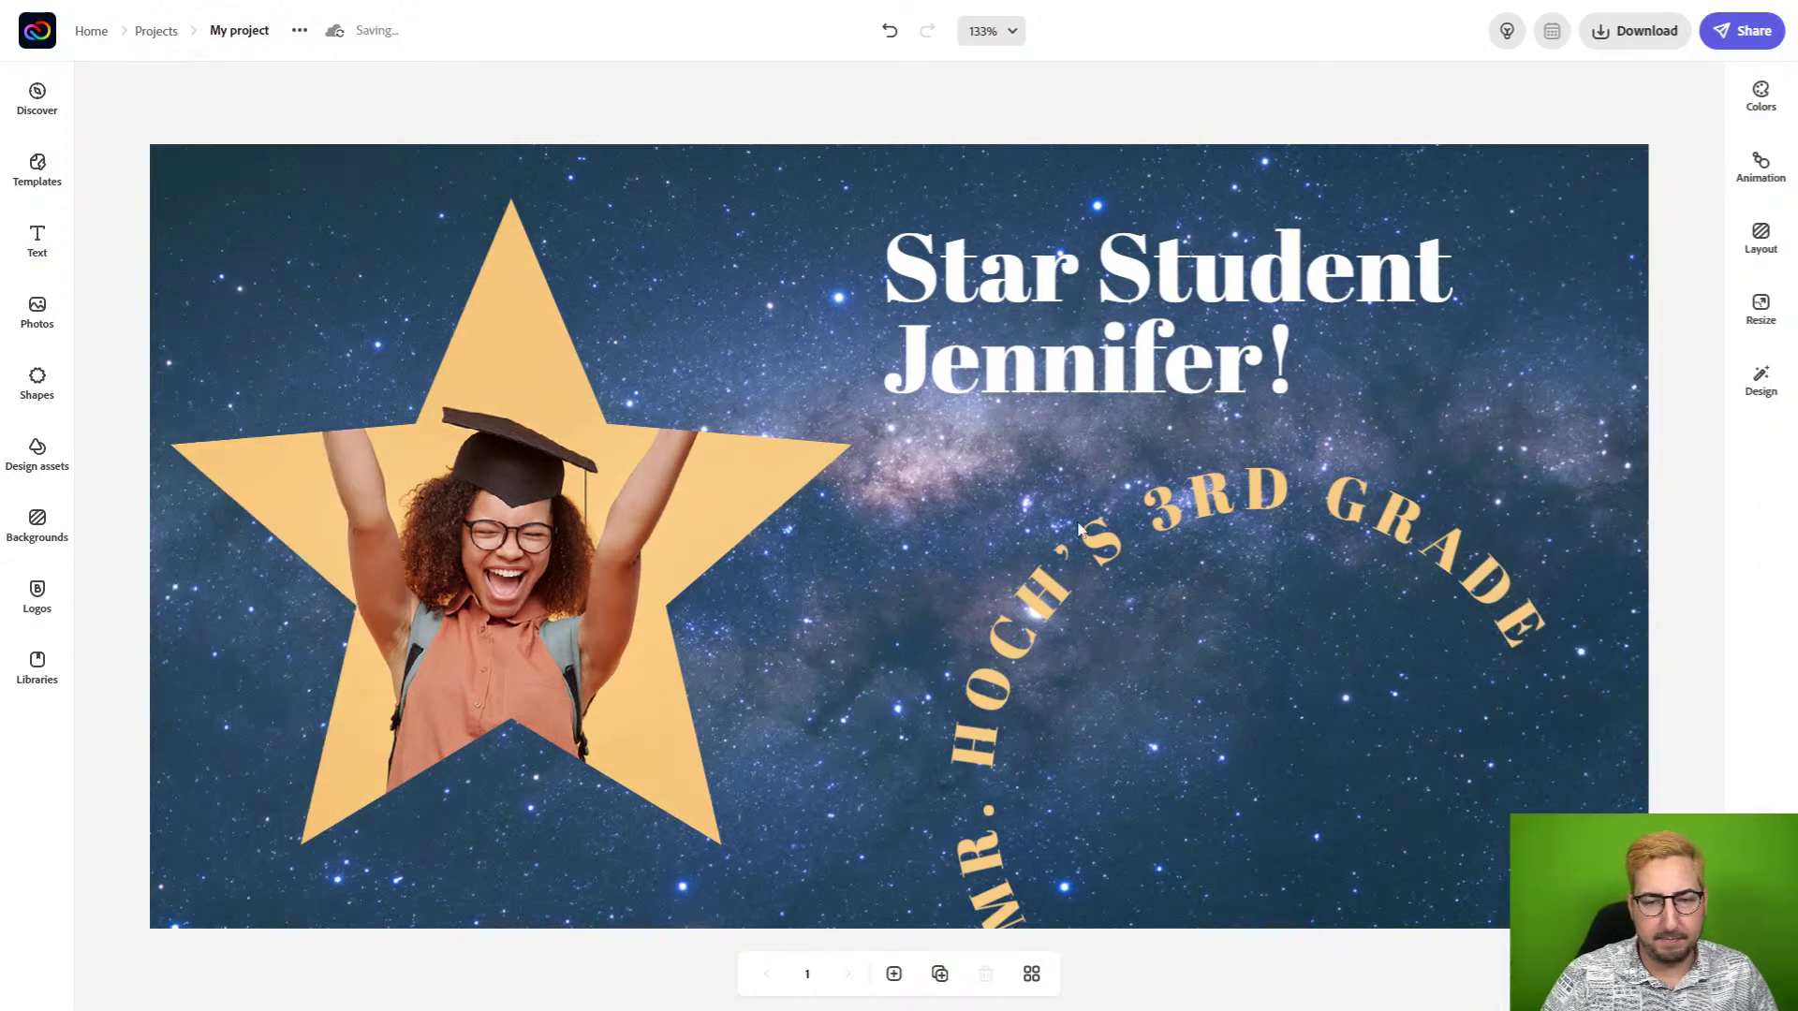
click(1079, 552)
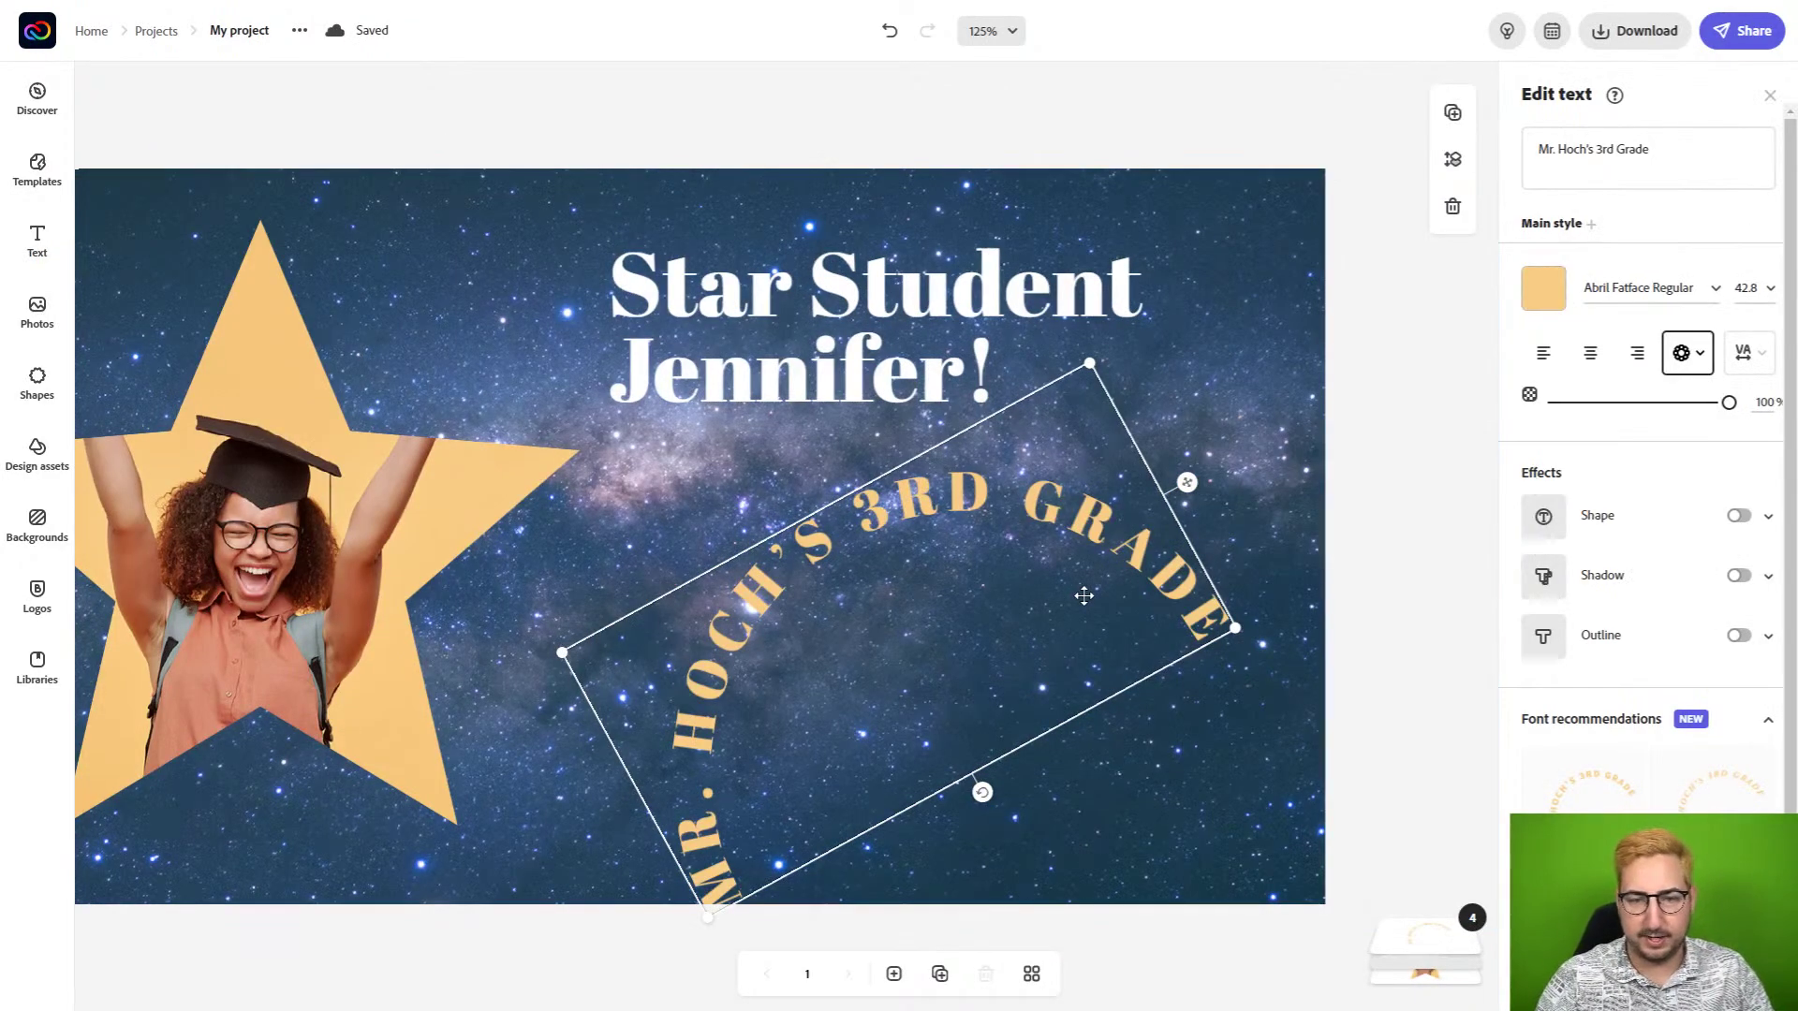
Move the curved class text to the page's right edge and change its font to Kinto Sans Black.
drag(1119, 534, 1186, 513)
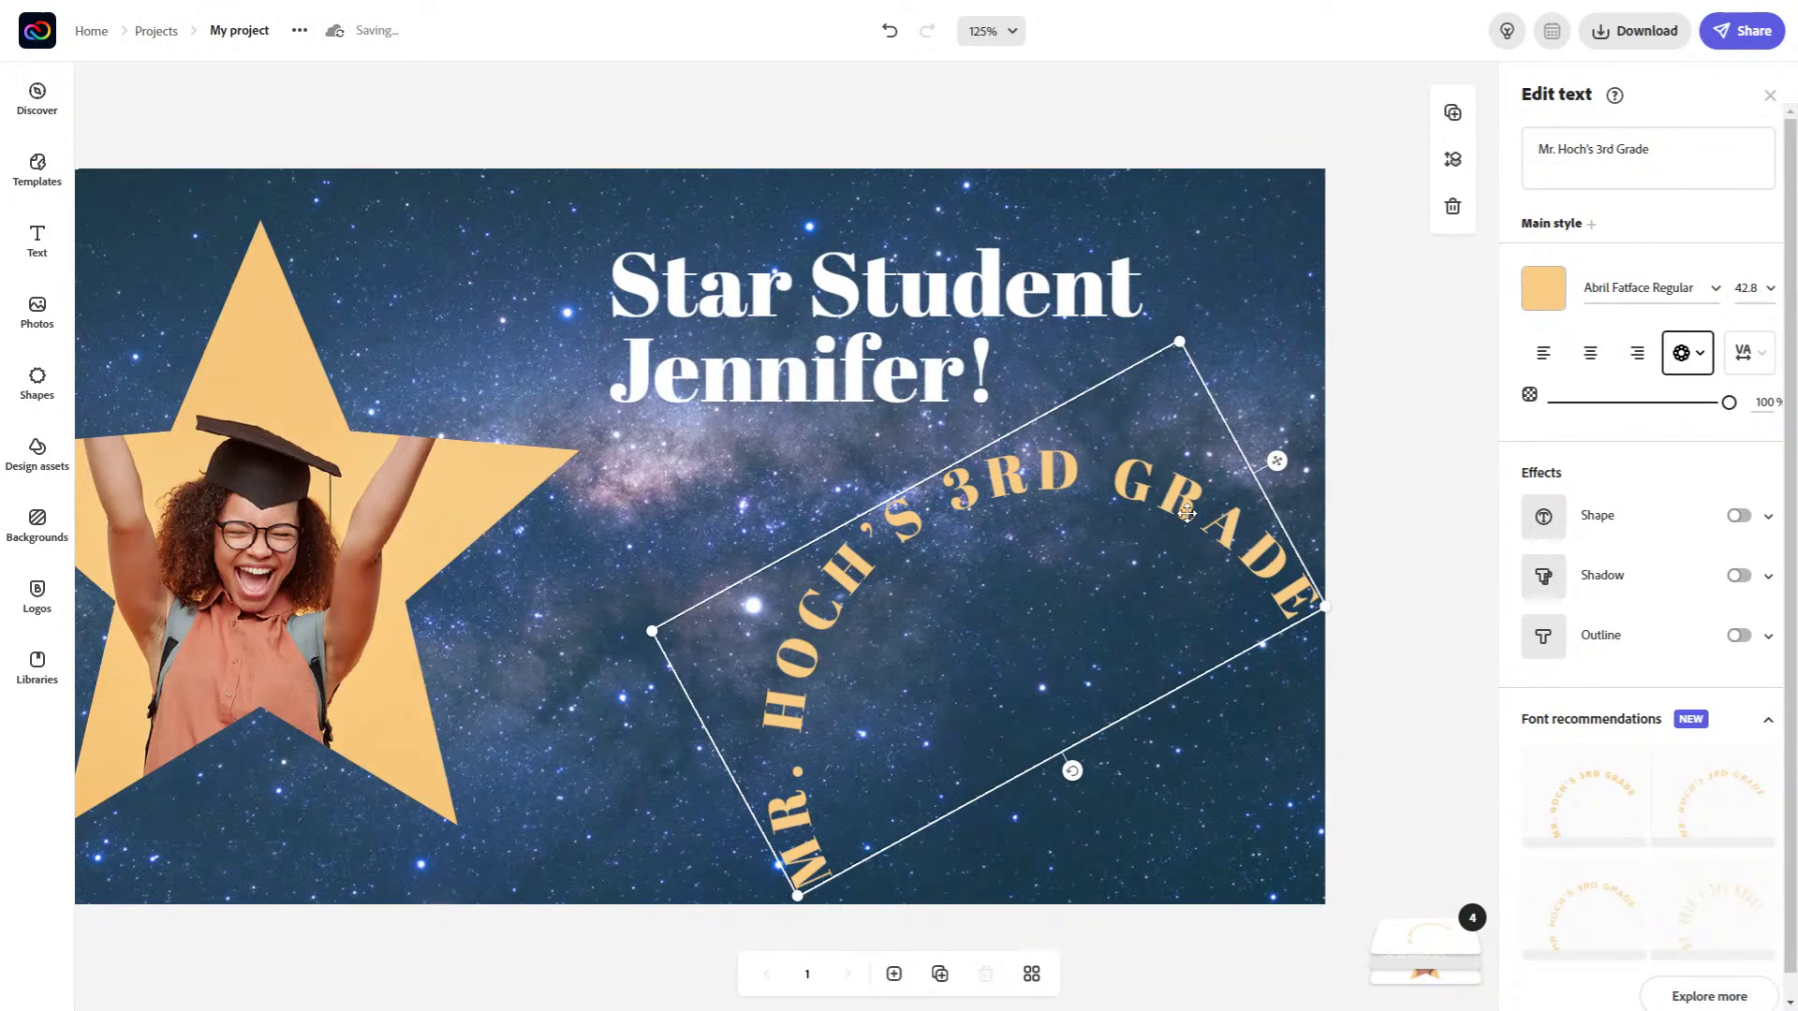
click(1594, 822)
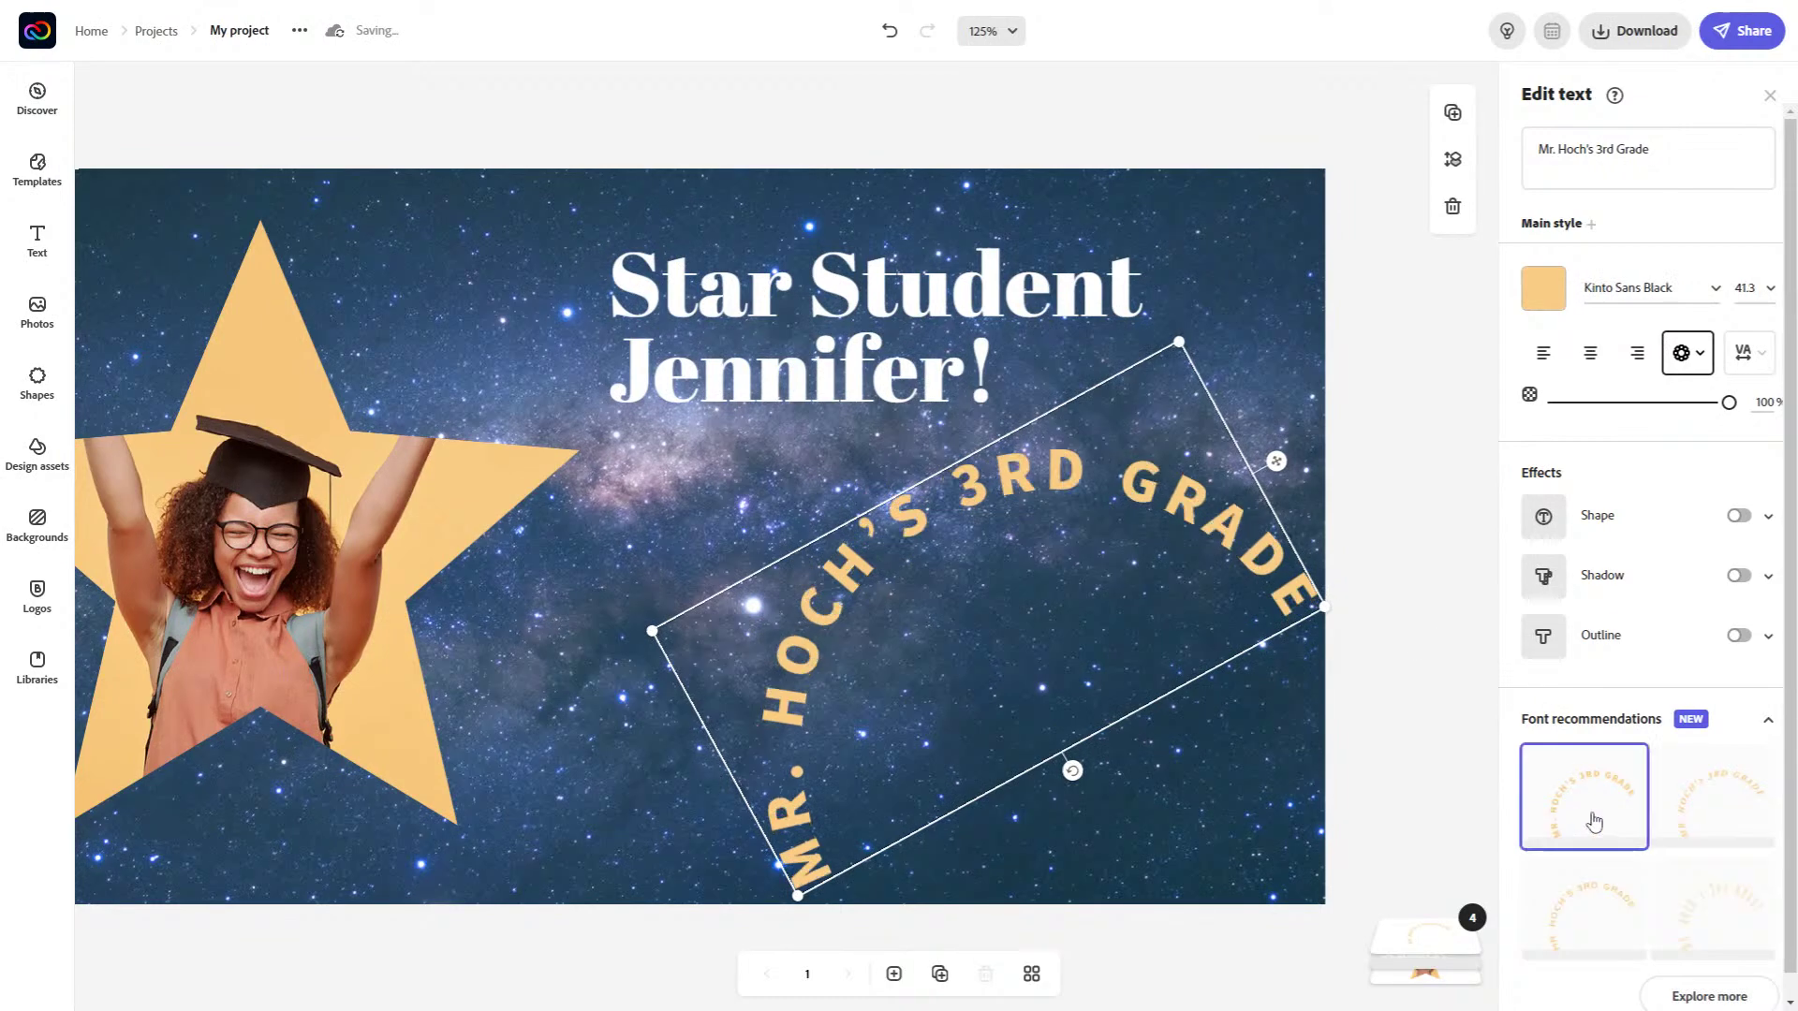
click(1688, 890)
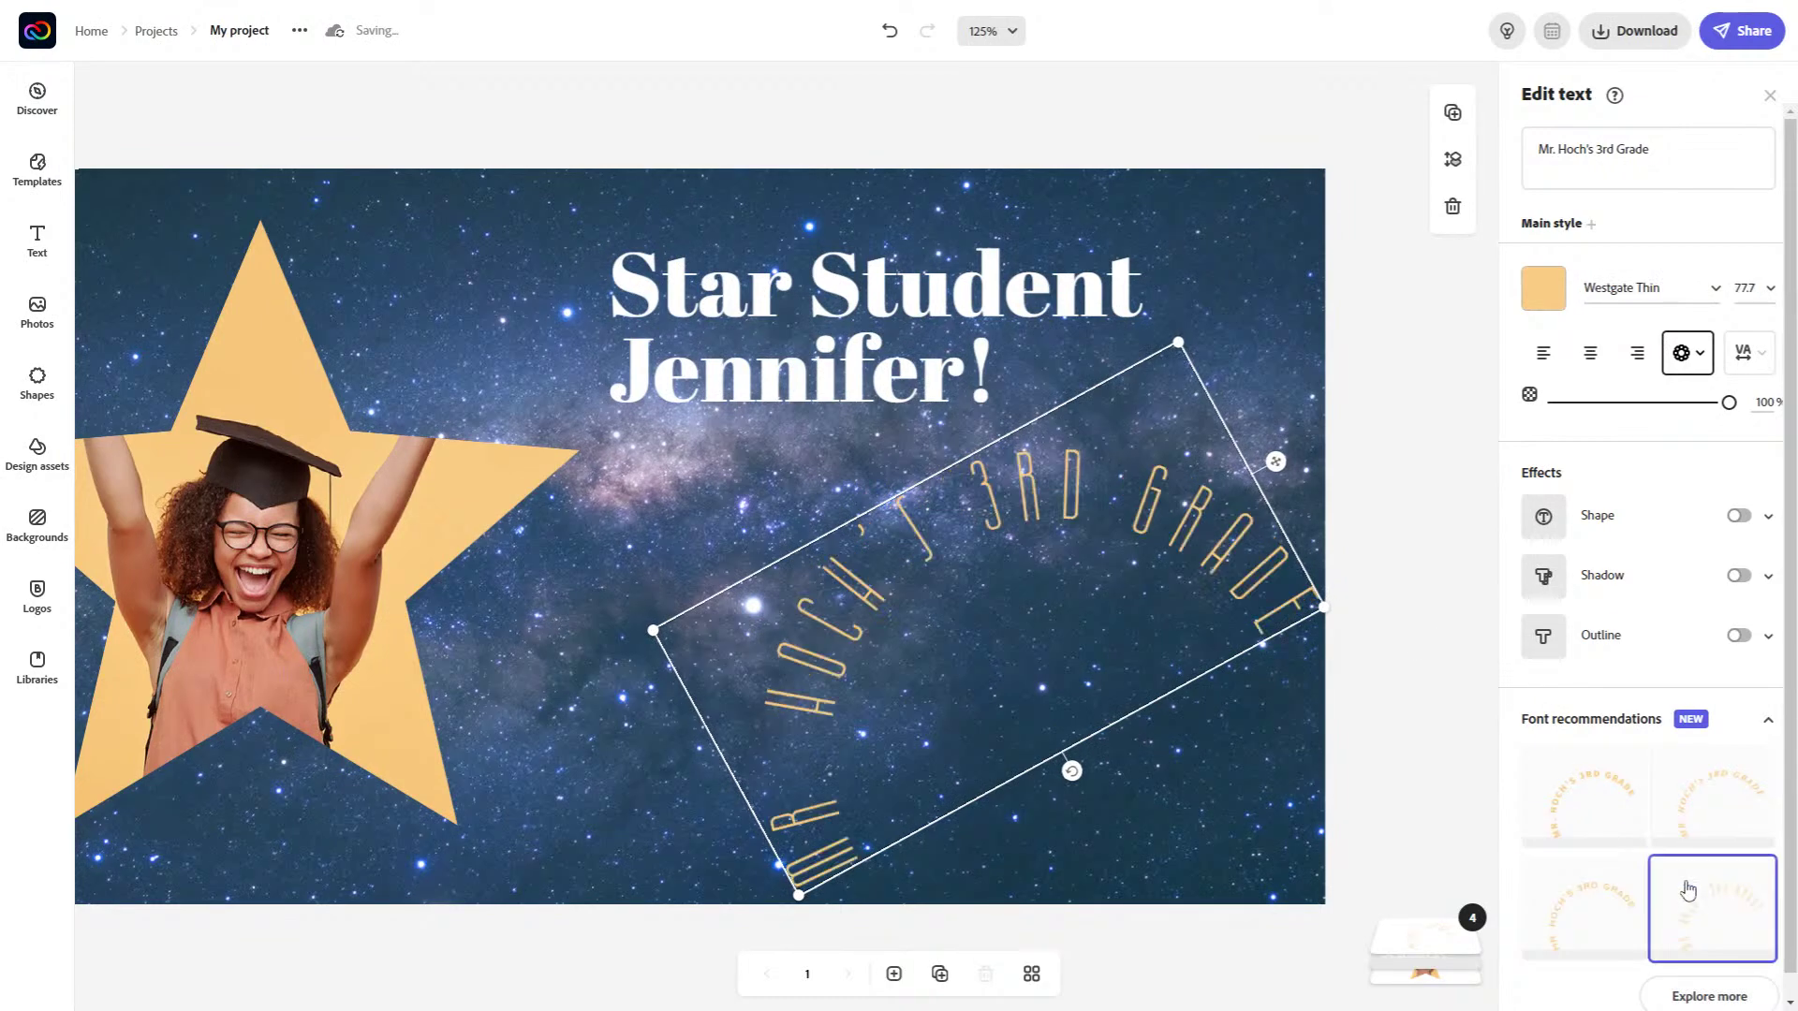
click(1596, 818)
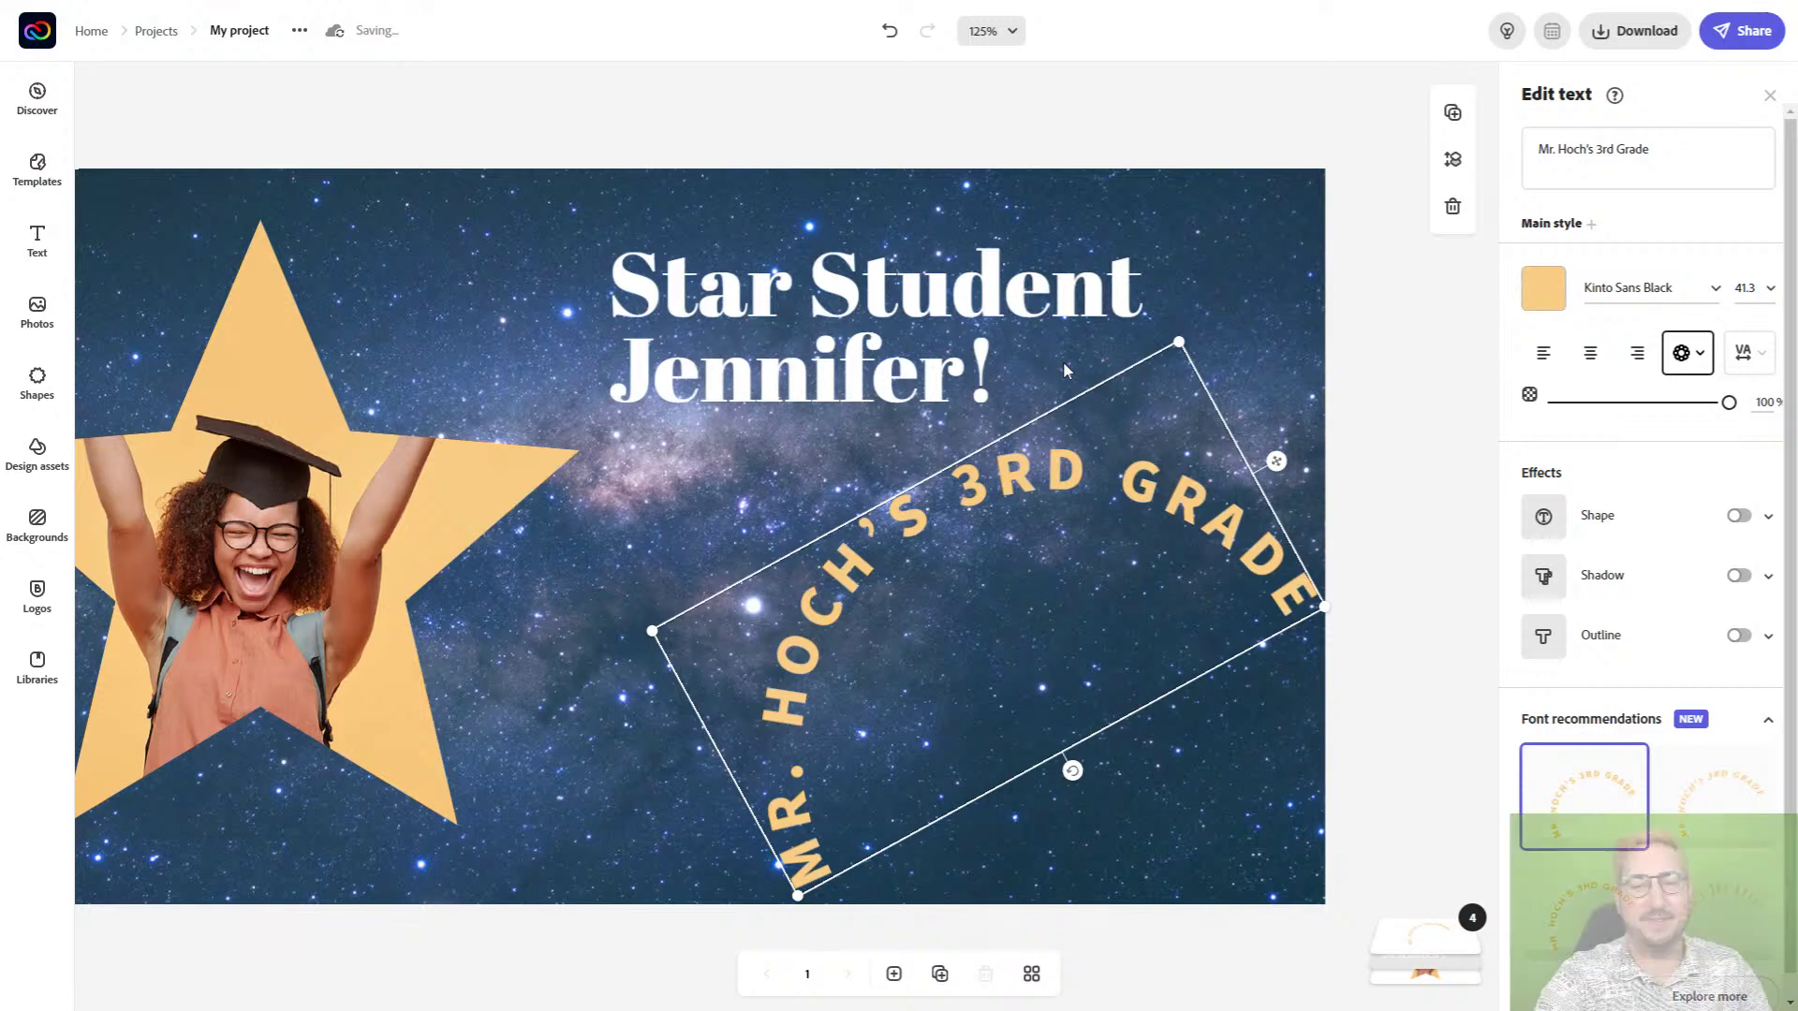
click(1088, 125)
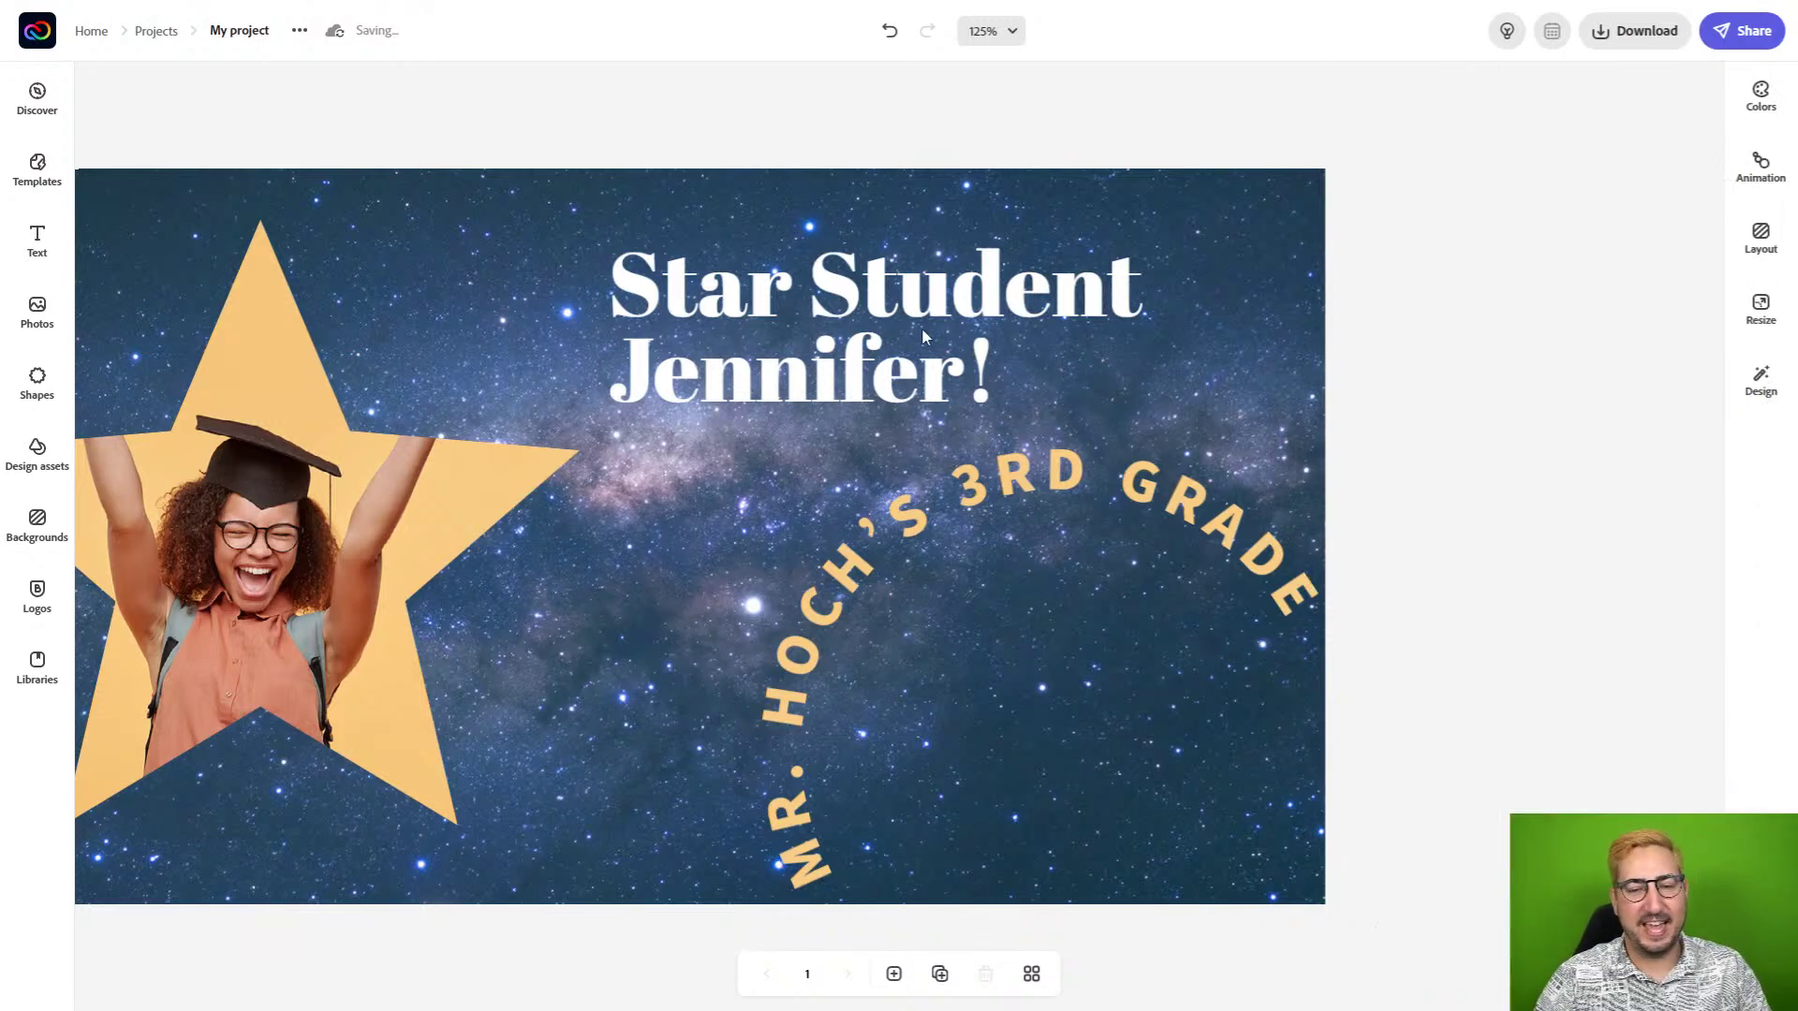
Shift the "Star Student" heading slightly up and left, then enlarge it to about size 88.
drag(924, 341, 896, 321)
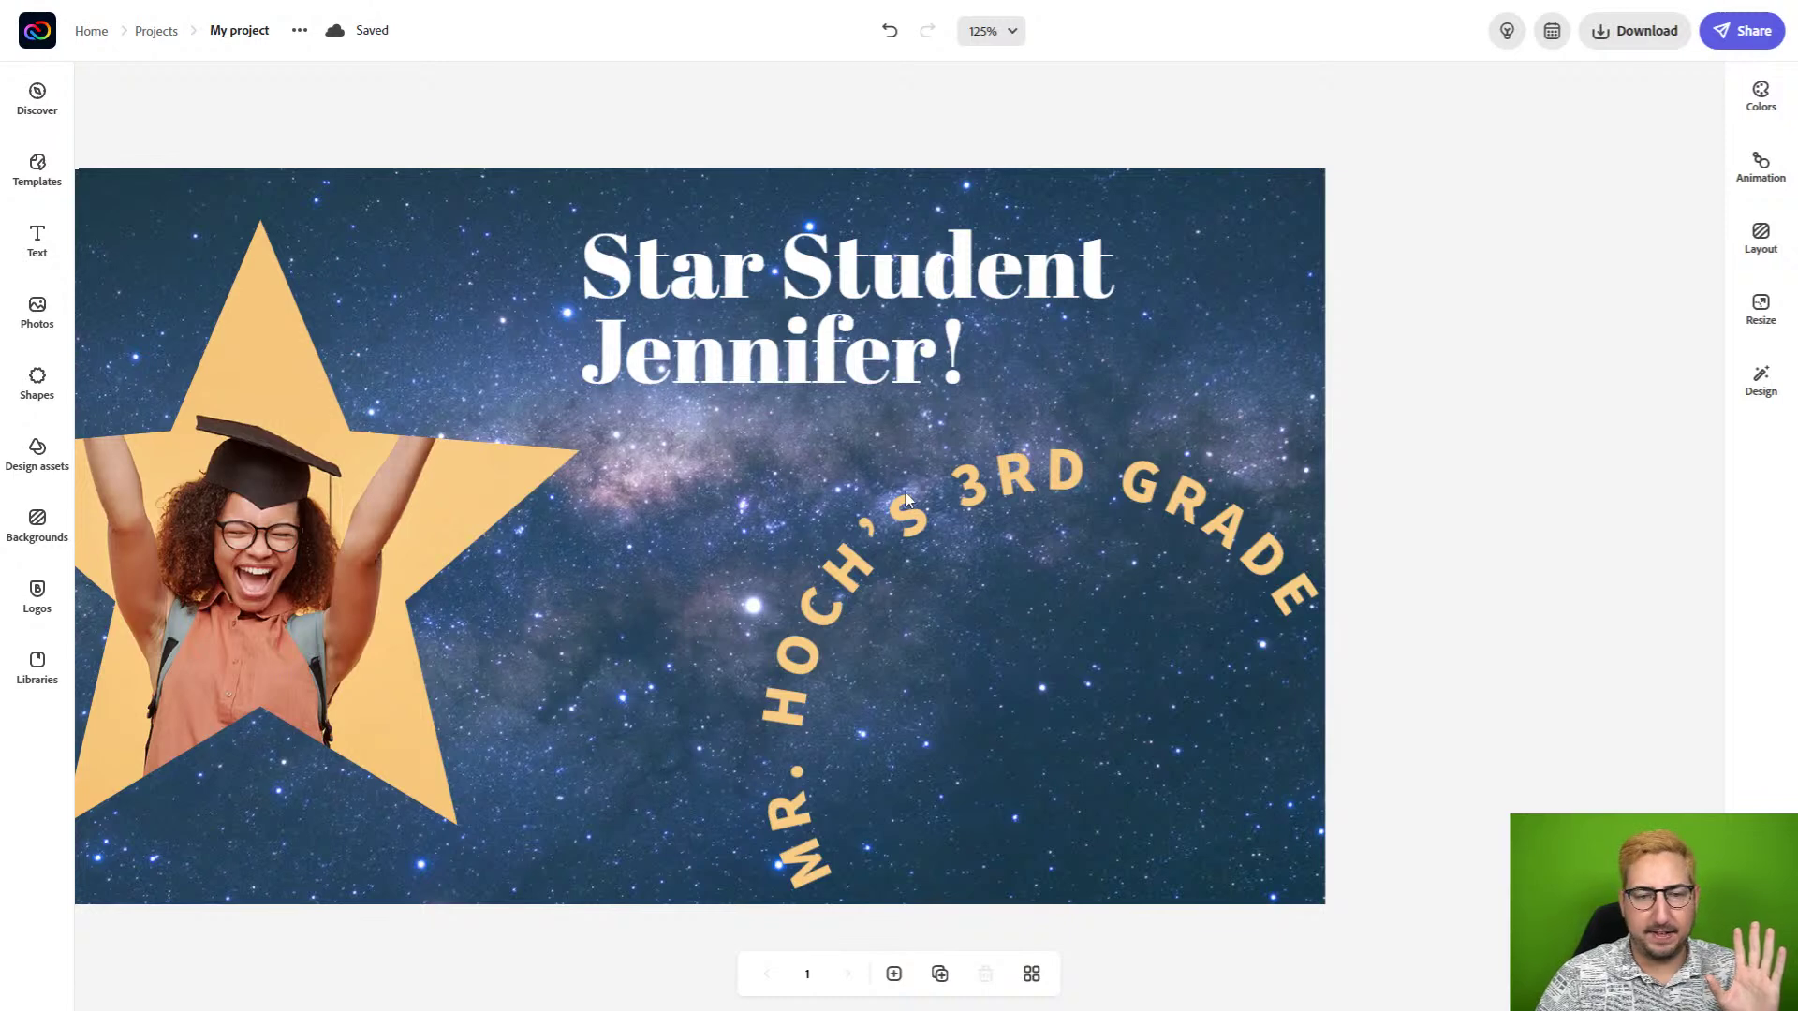
click(1037, 386)
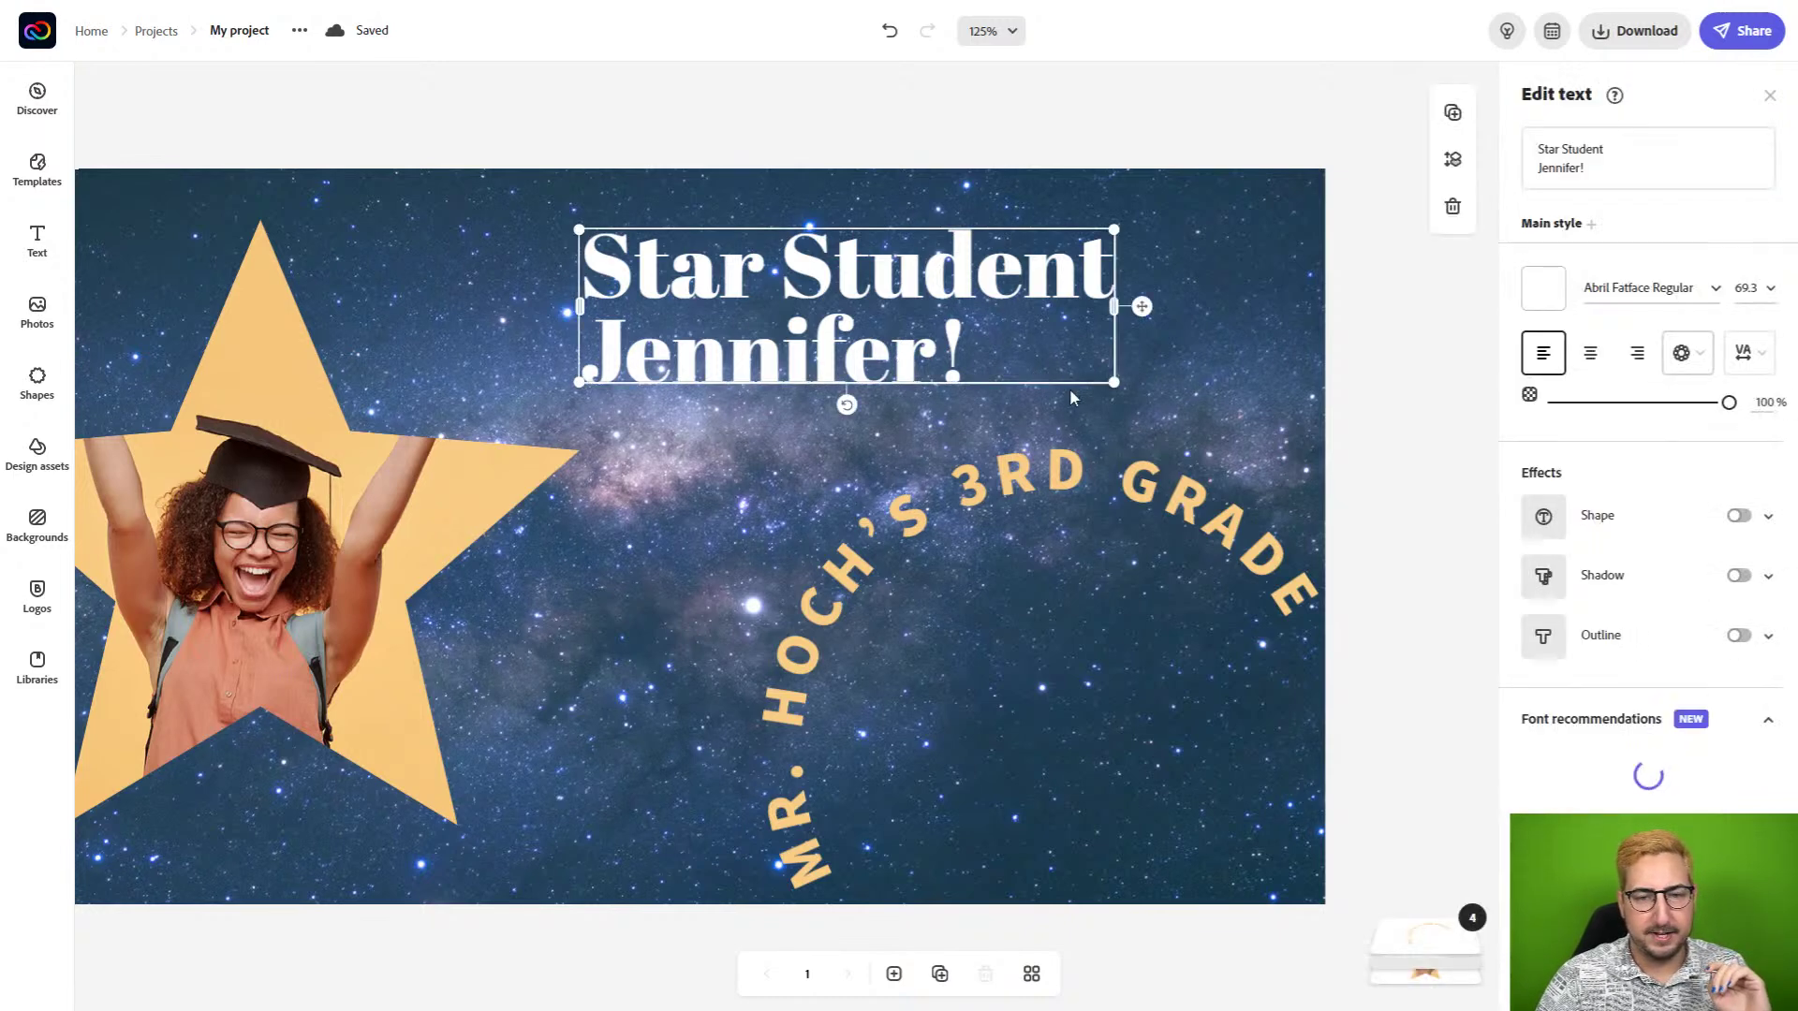
drag(1114, 382, 1259, 424)
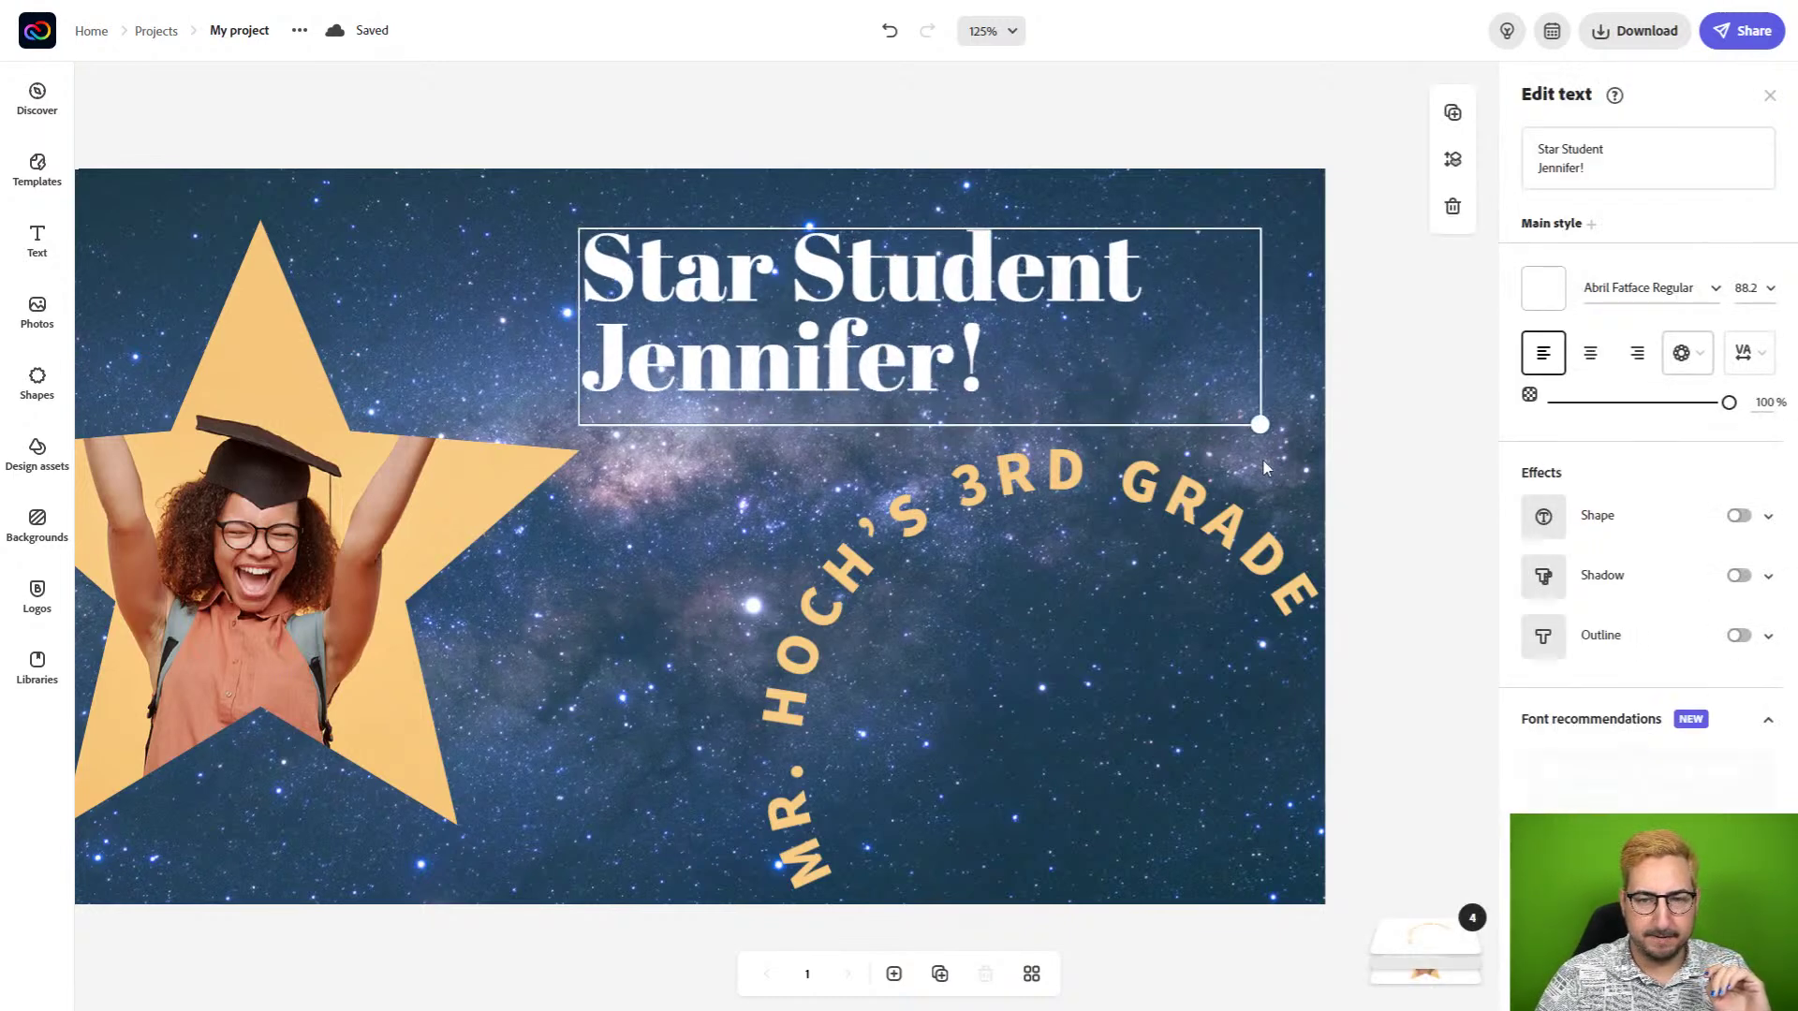
click(866, 521)
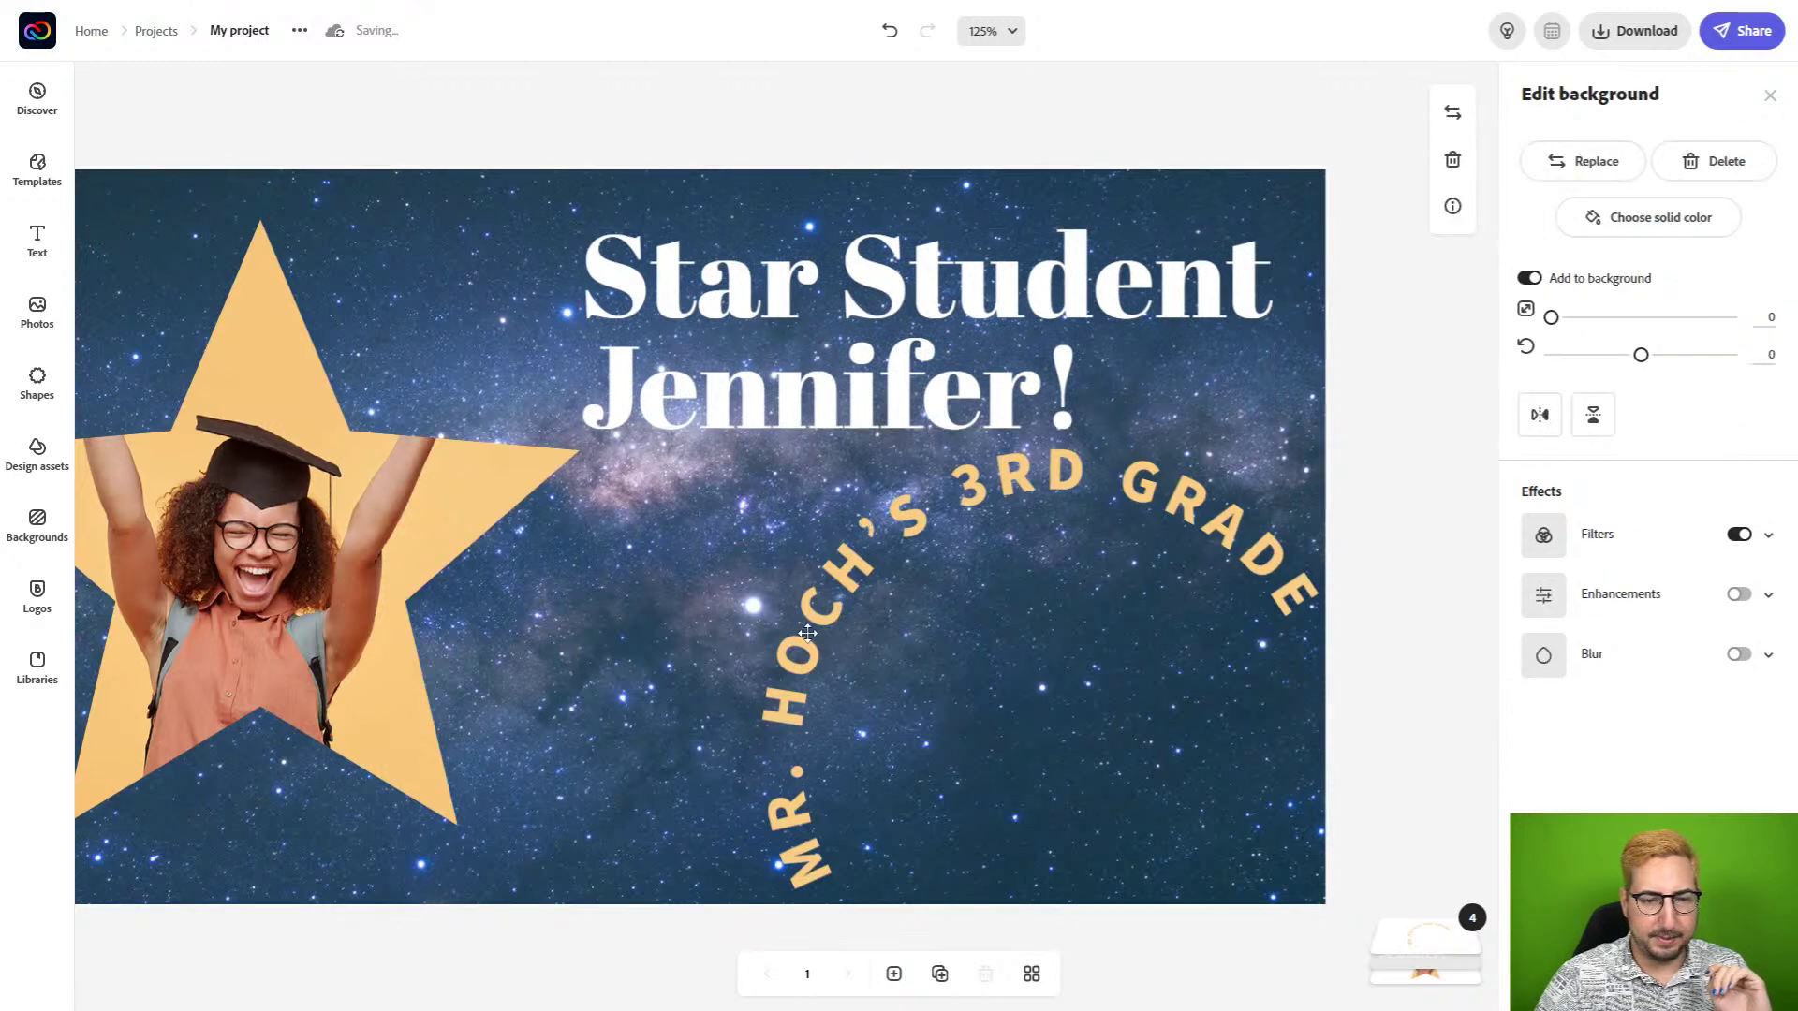
Shrink the curved class text to about size 30 and place it in the page's lower right area.
click(791, 614)
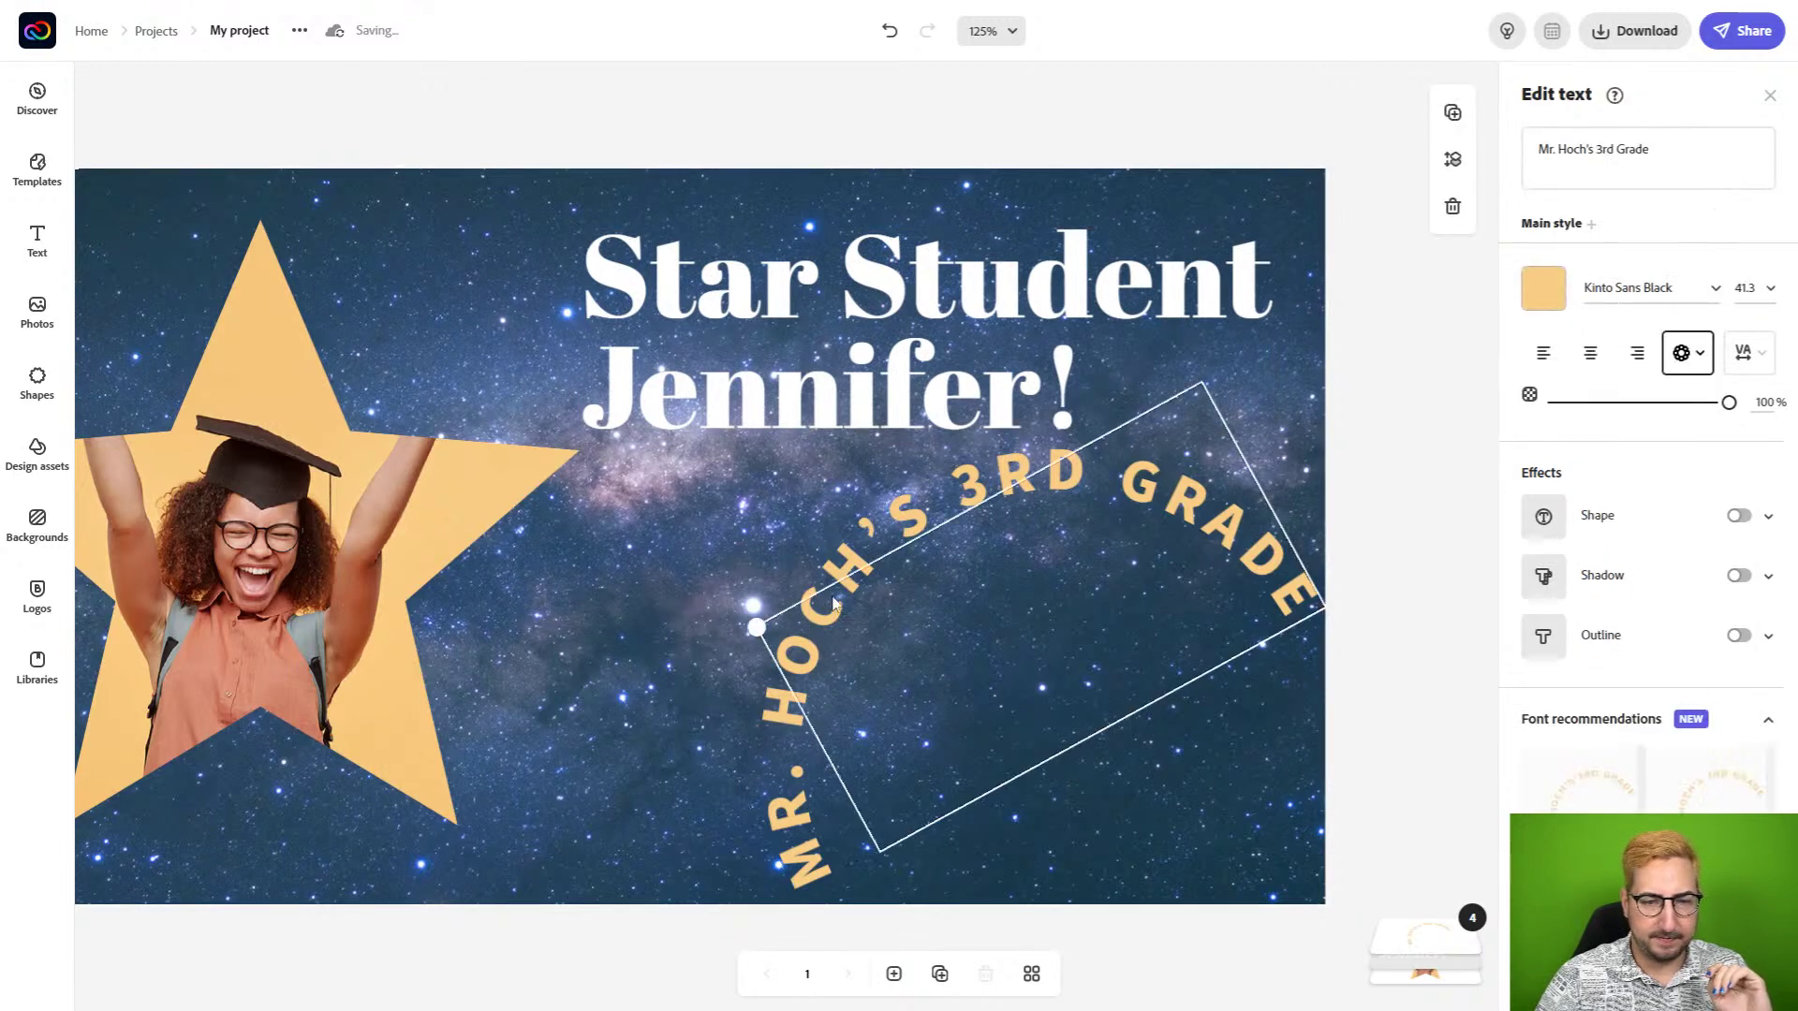
drag(756, 627, 830, 622)
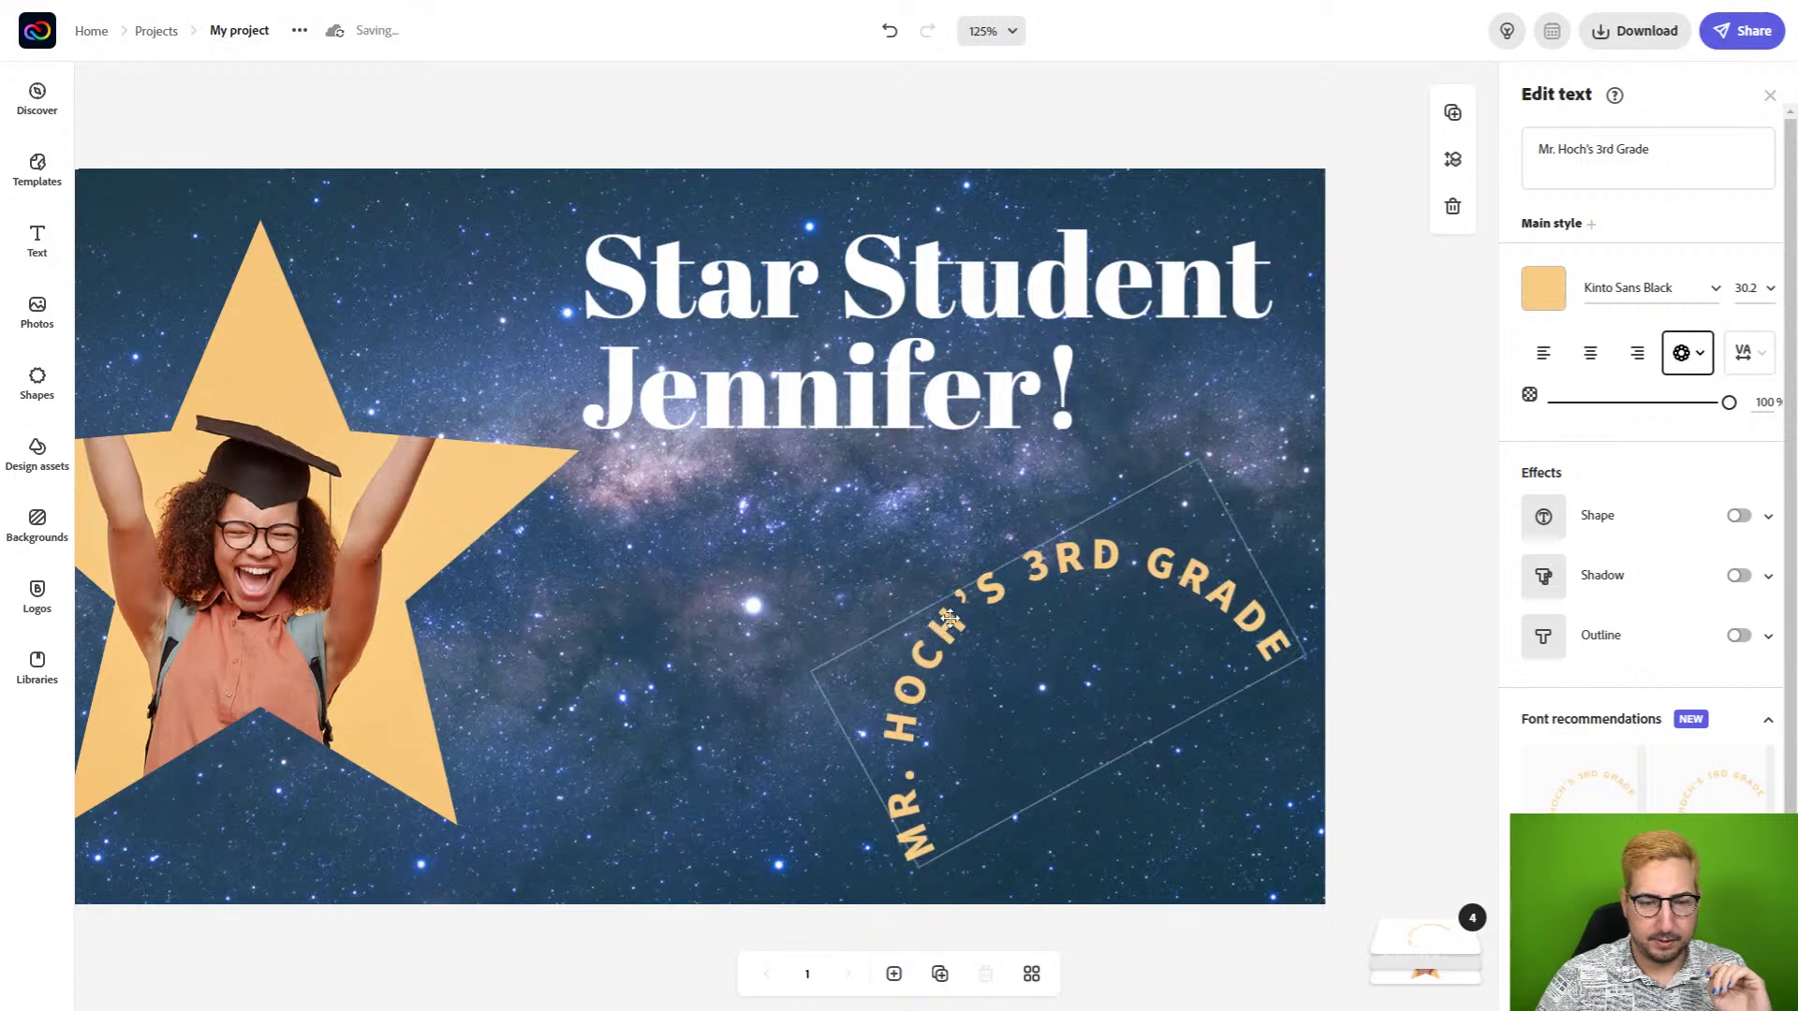
click(1374, 333)
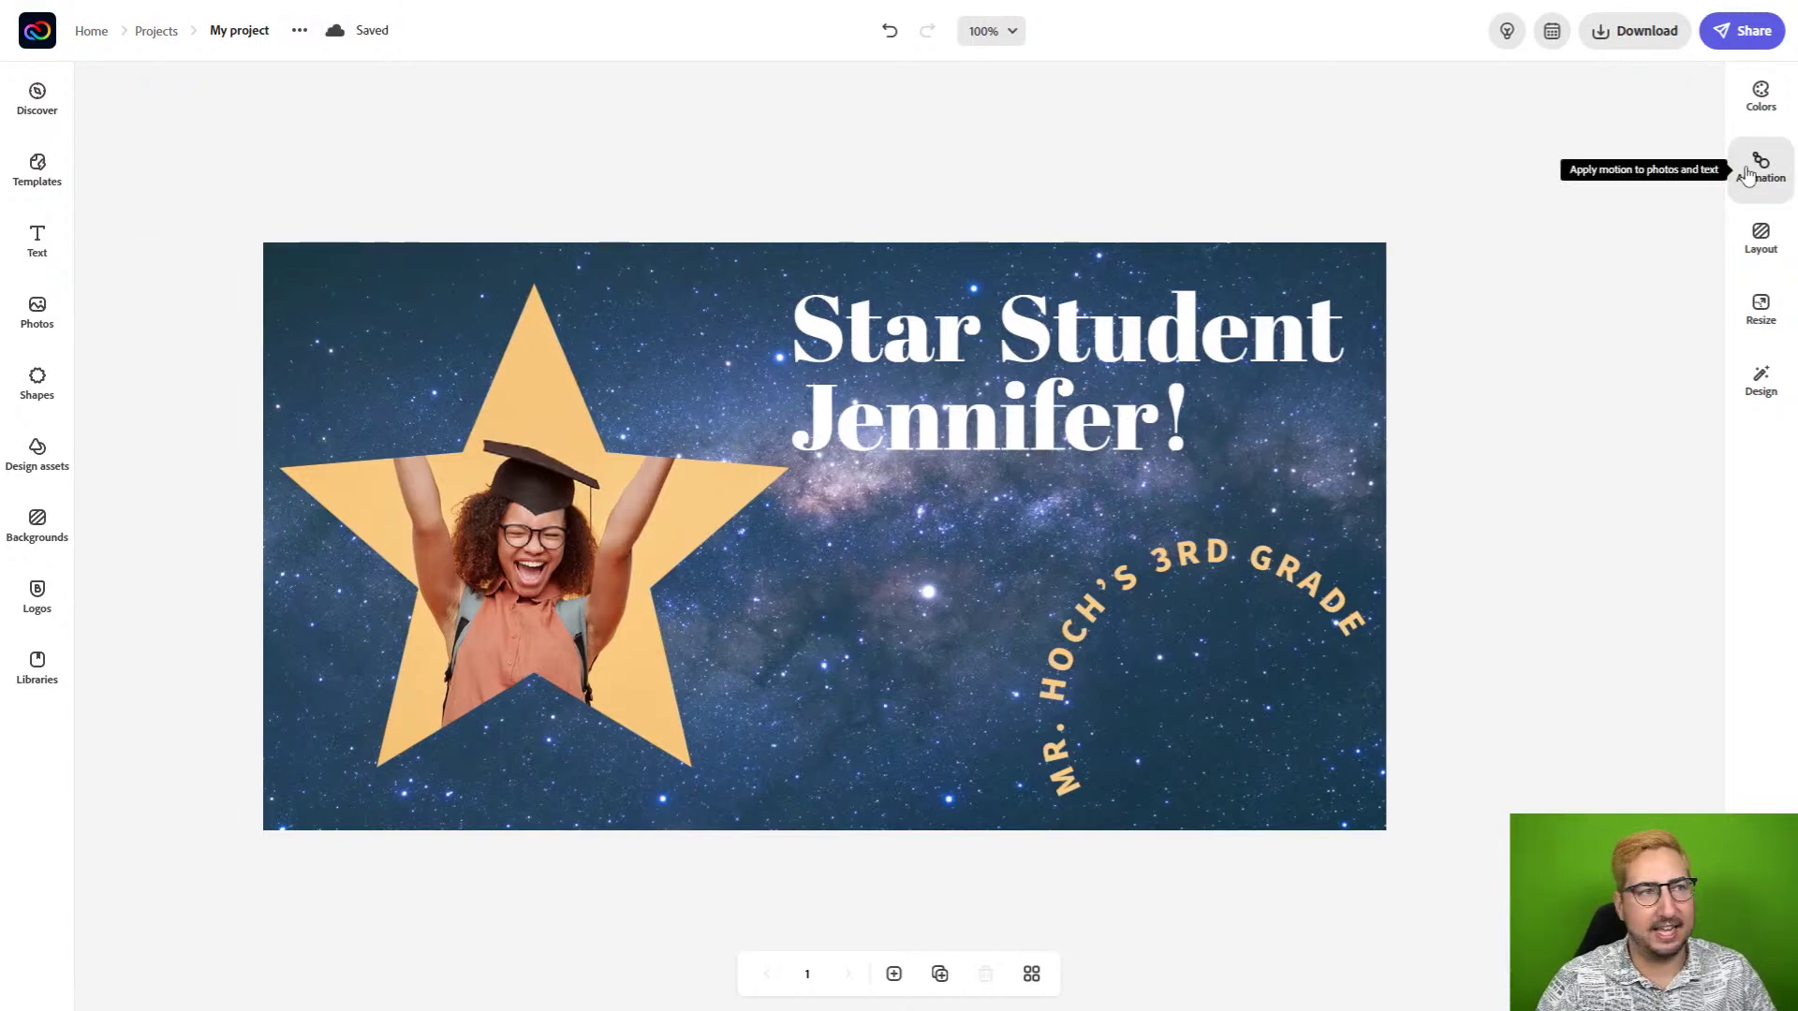
Try variants of the Dynamic, Fade and Slide text animations on the design.
click(1747, 176)
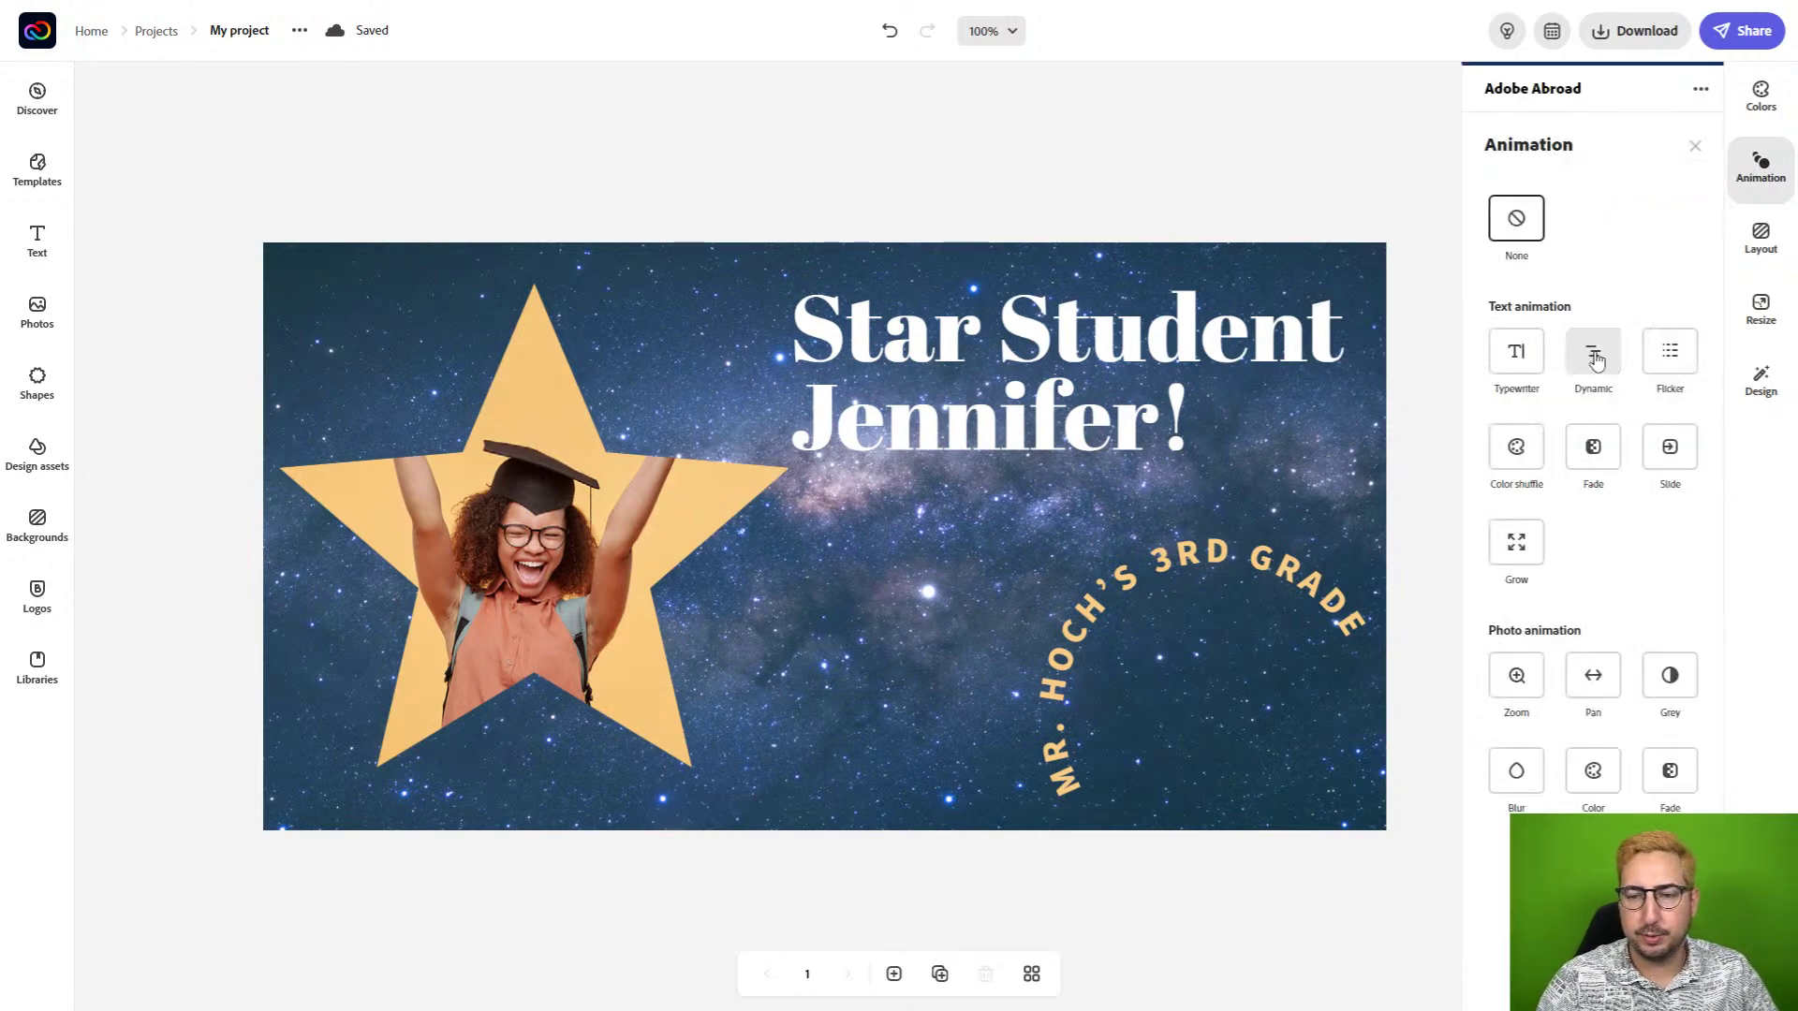
click(1595, 354)
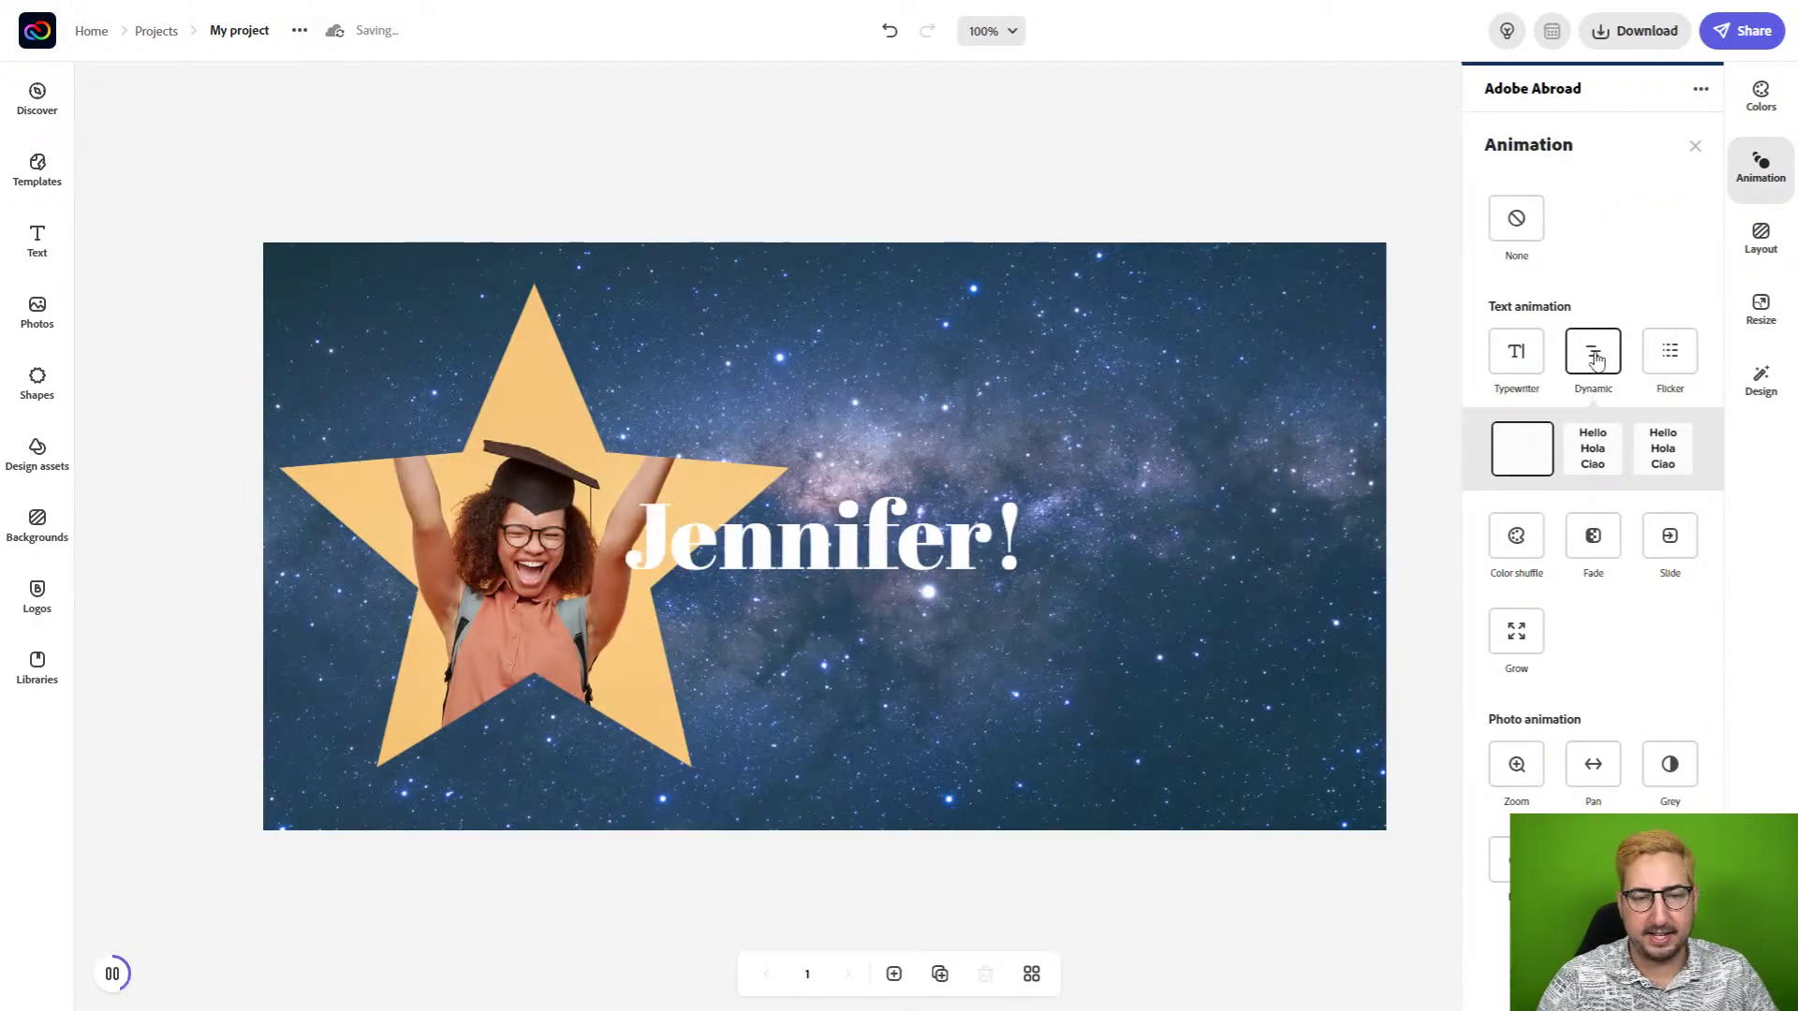
click(1597, 454)
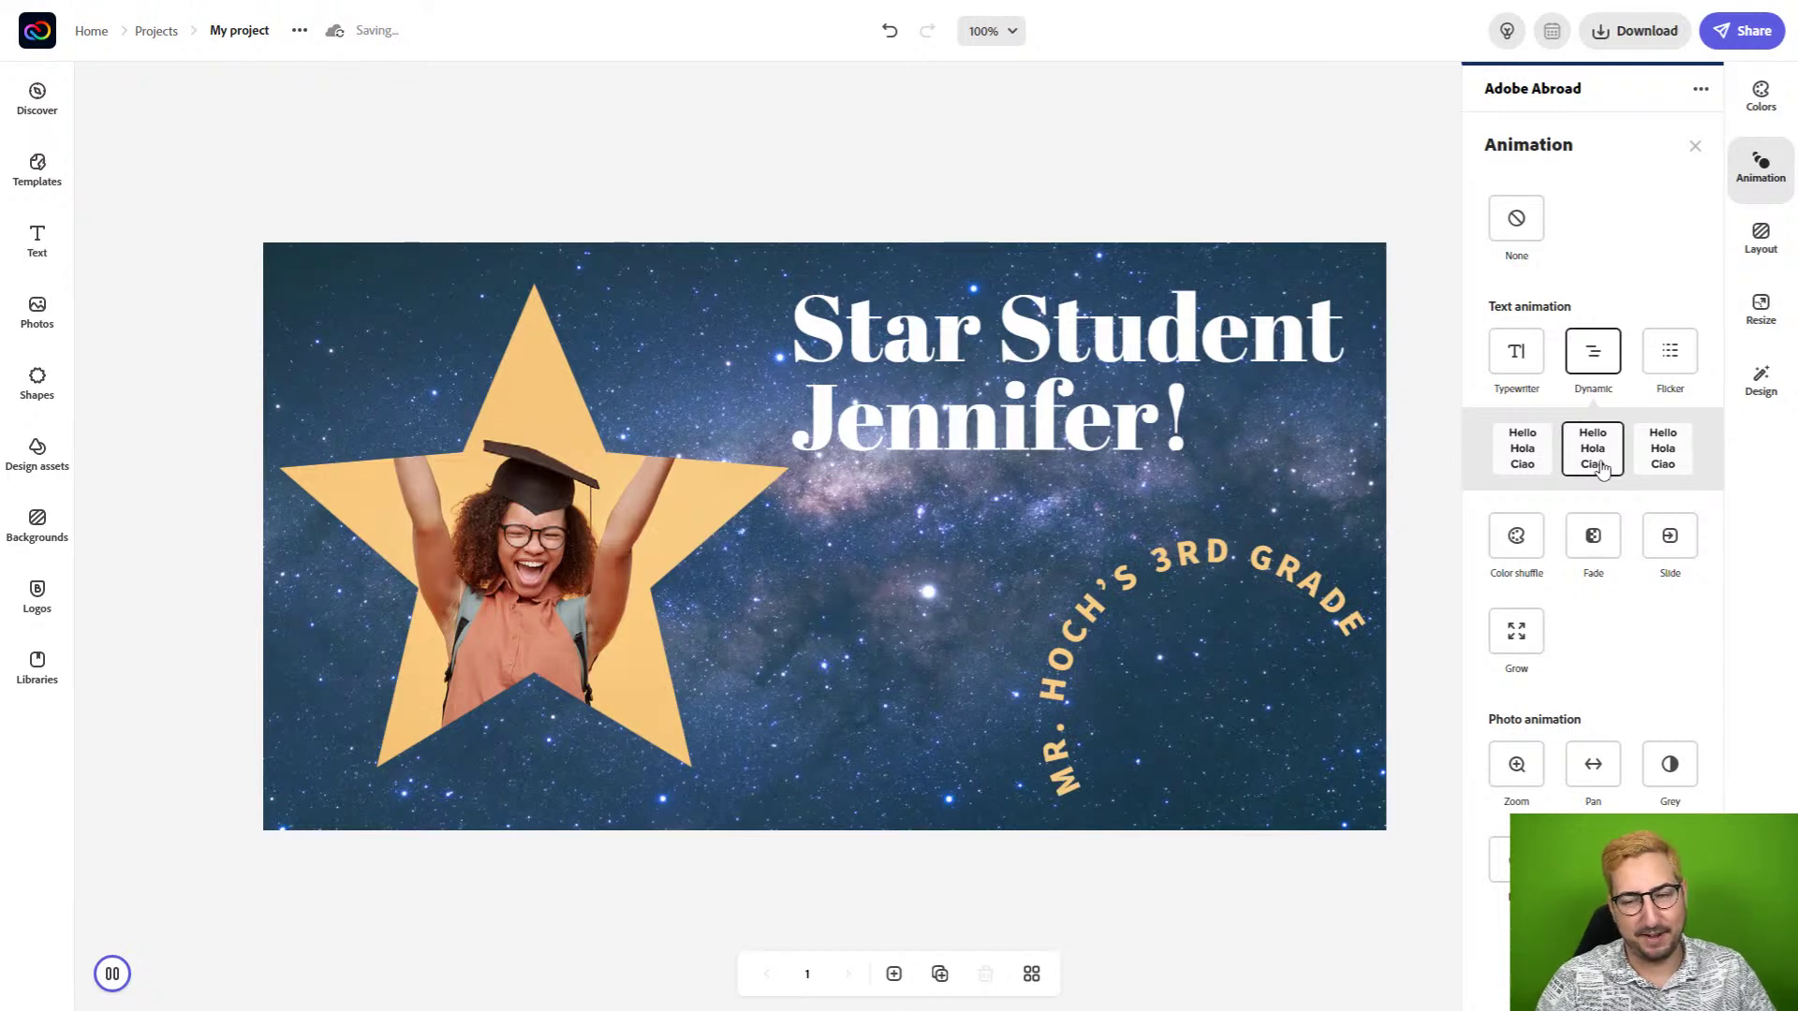
click(1589, 541)
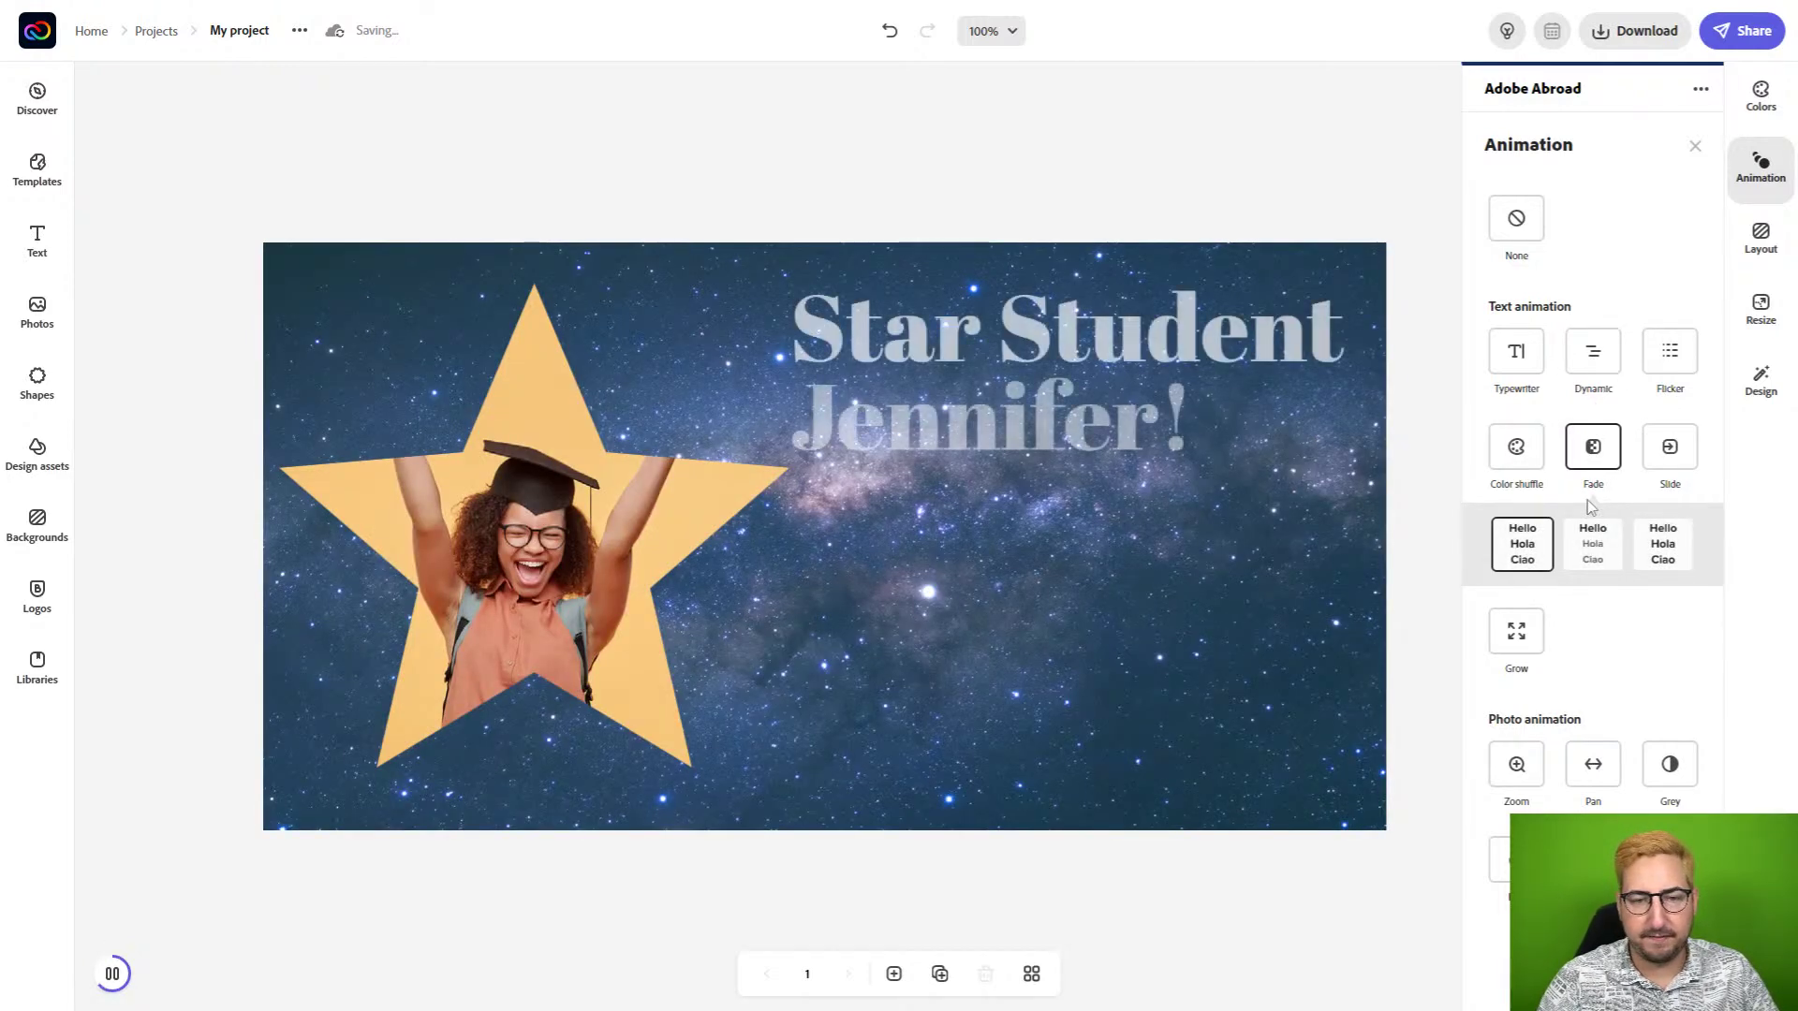
click(1597, 567)
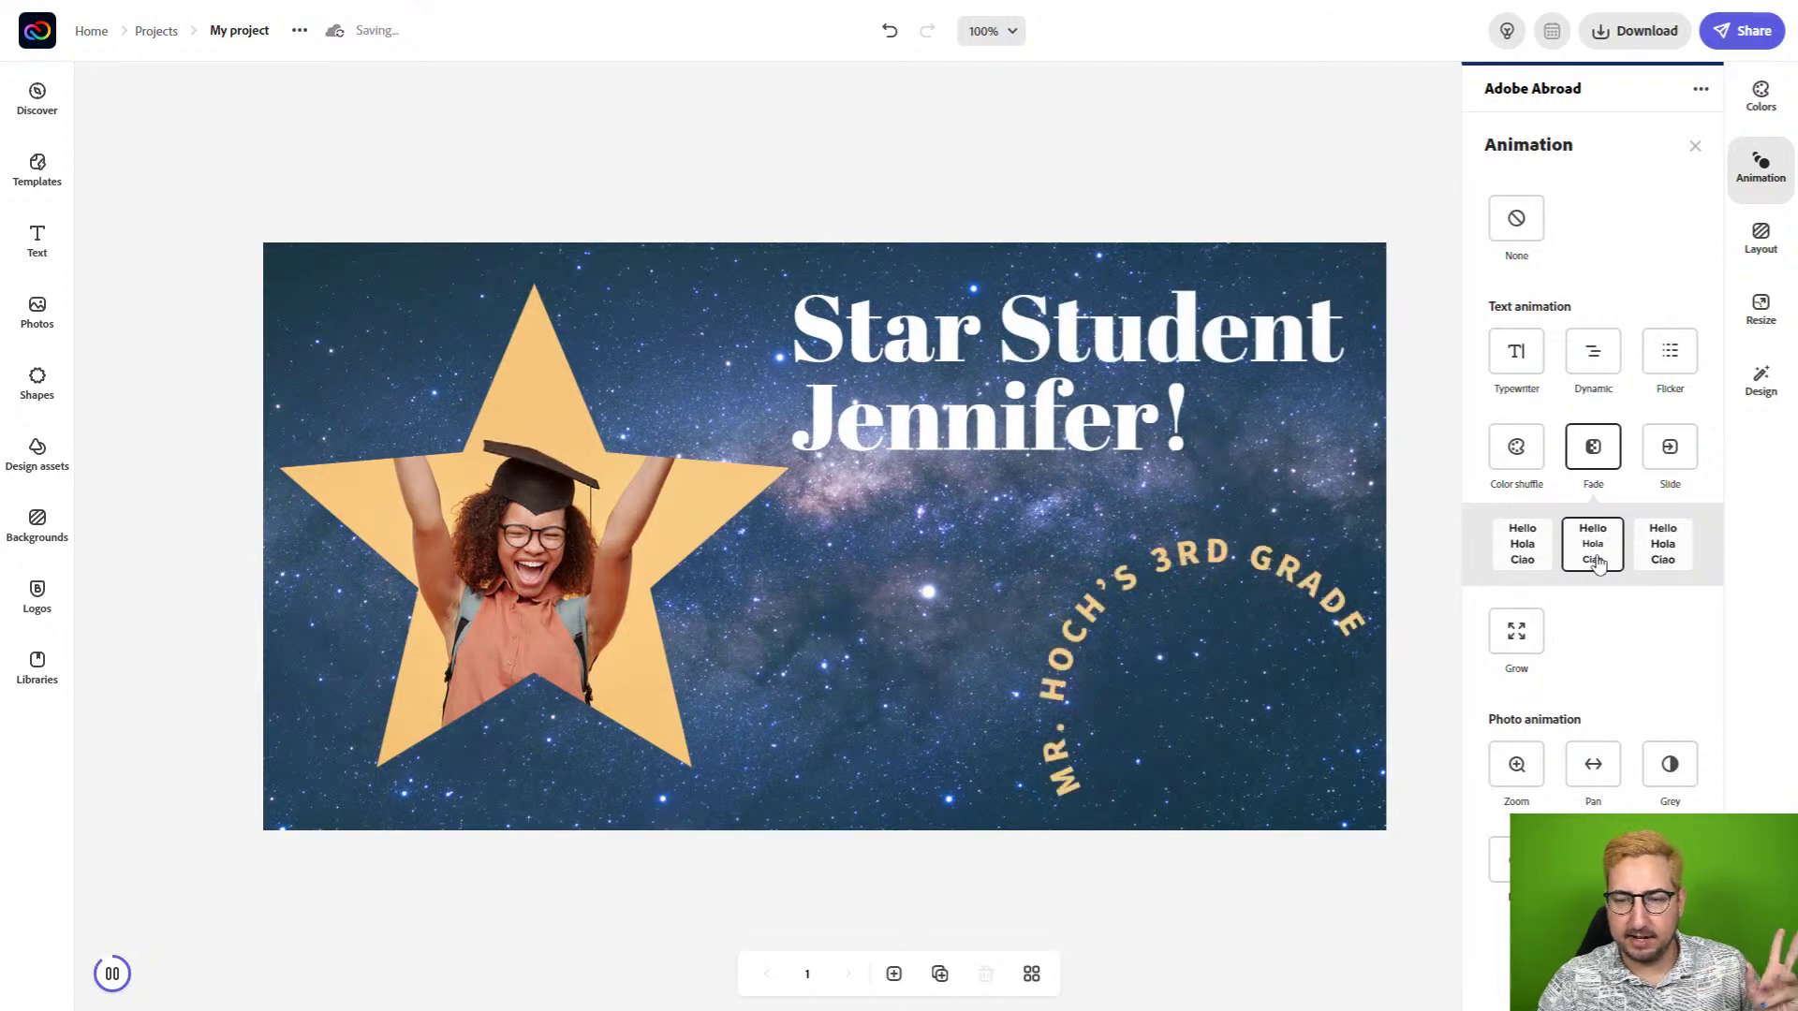
click(1663, 455)
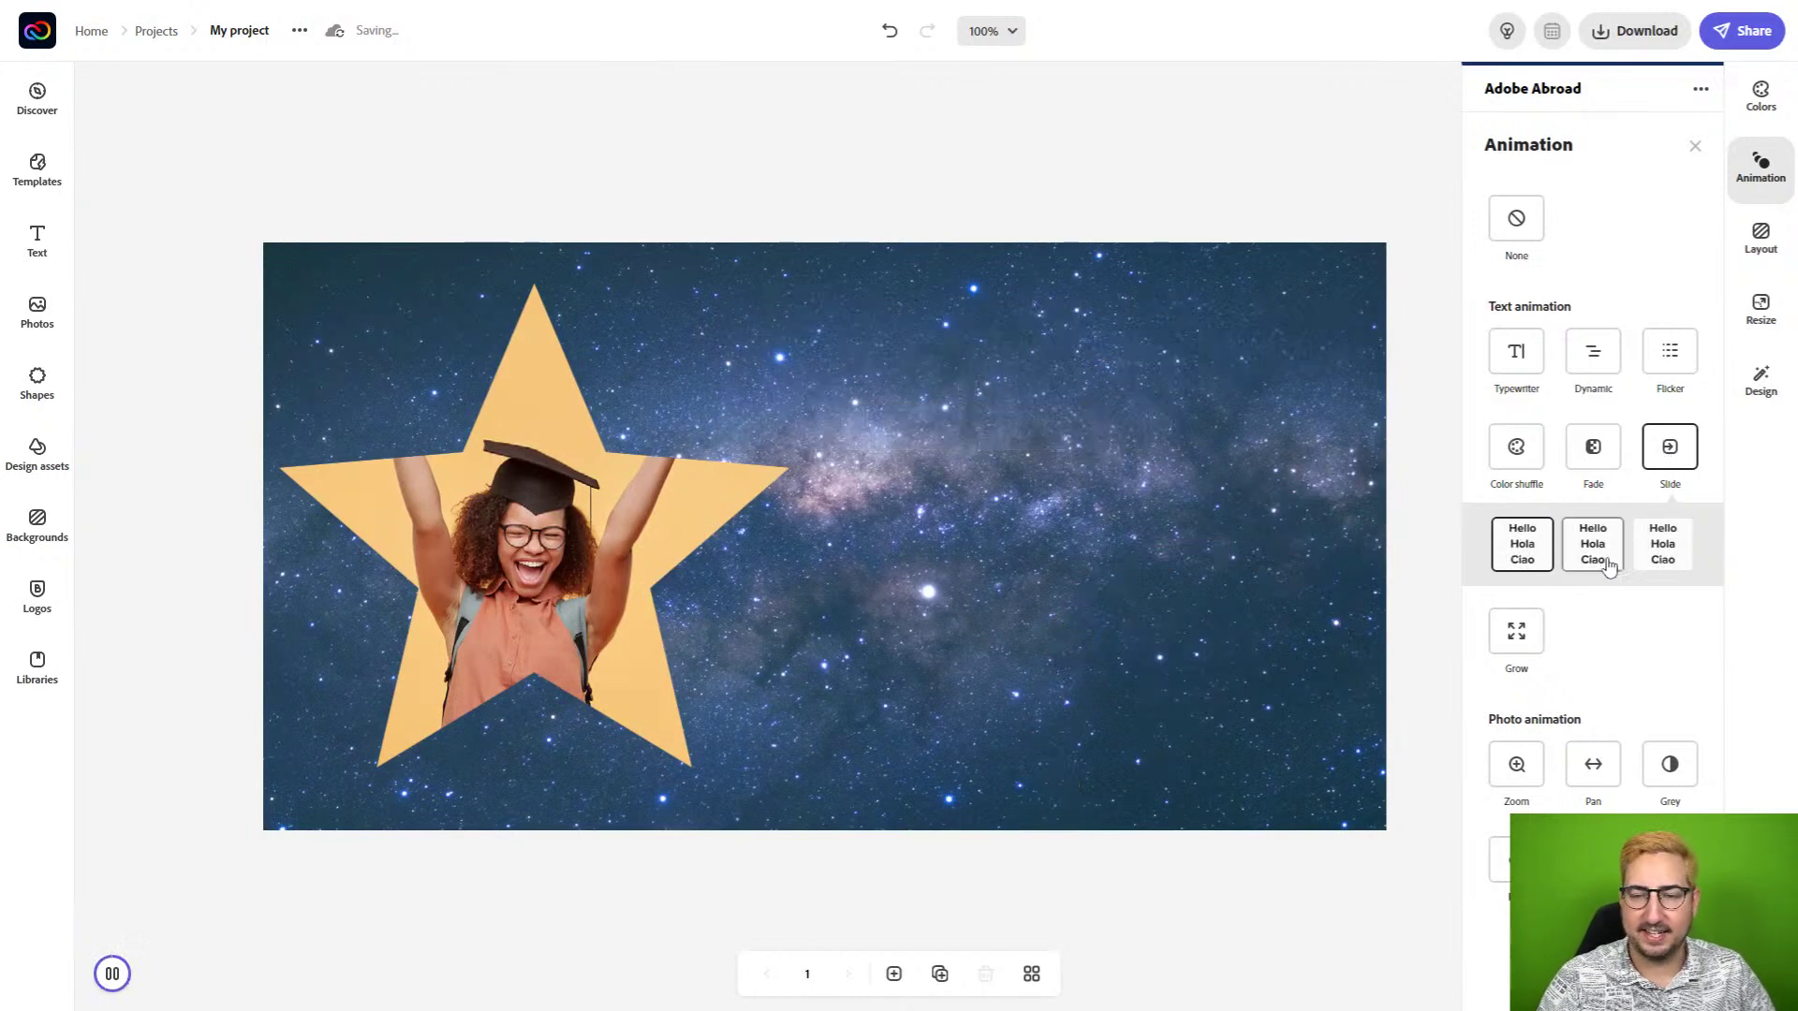
click(1662, 548)
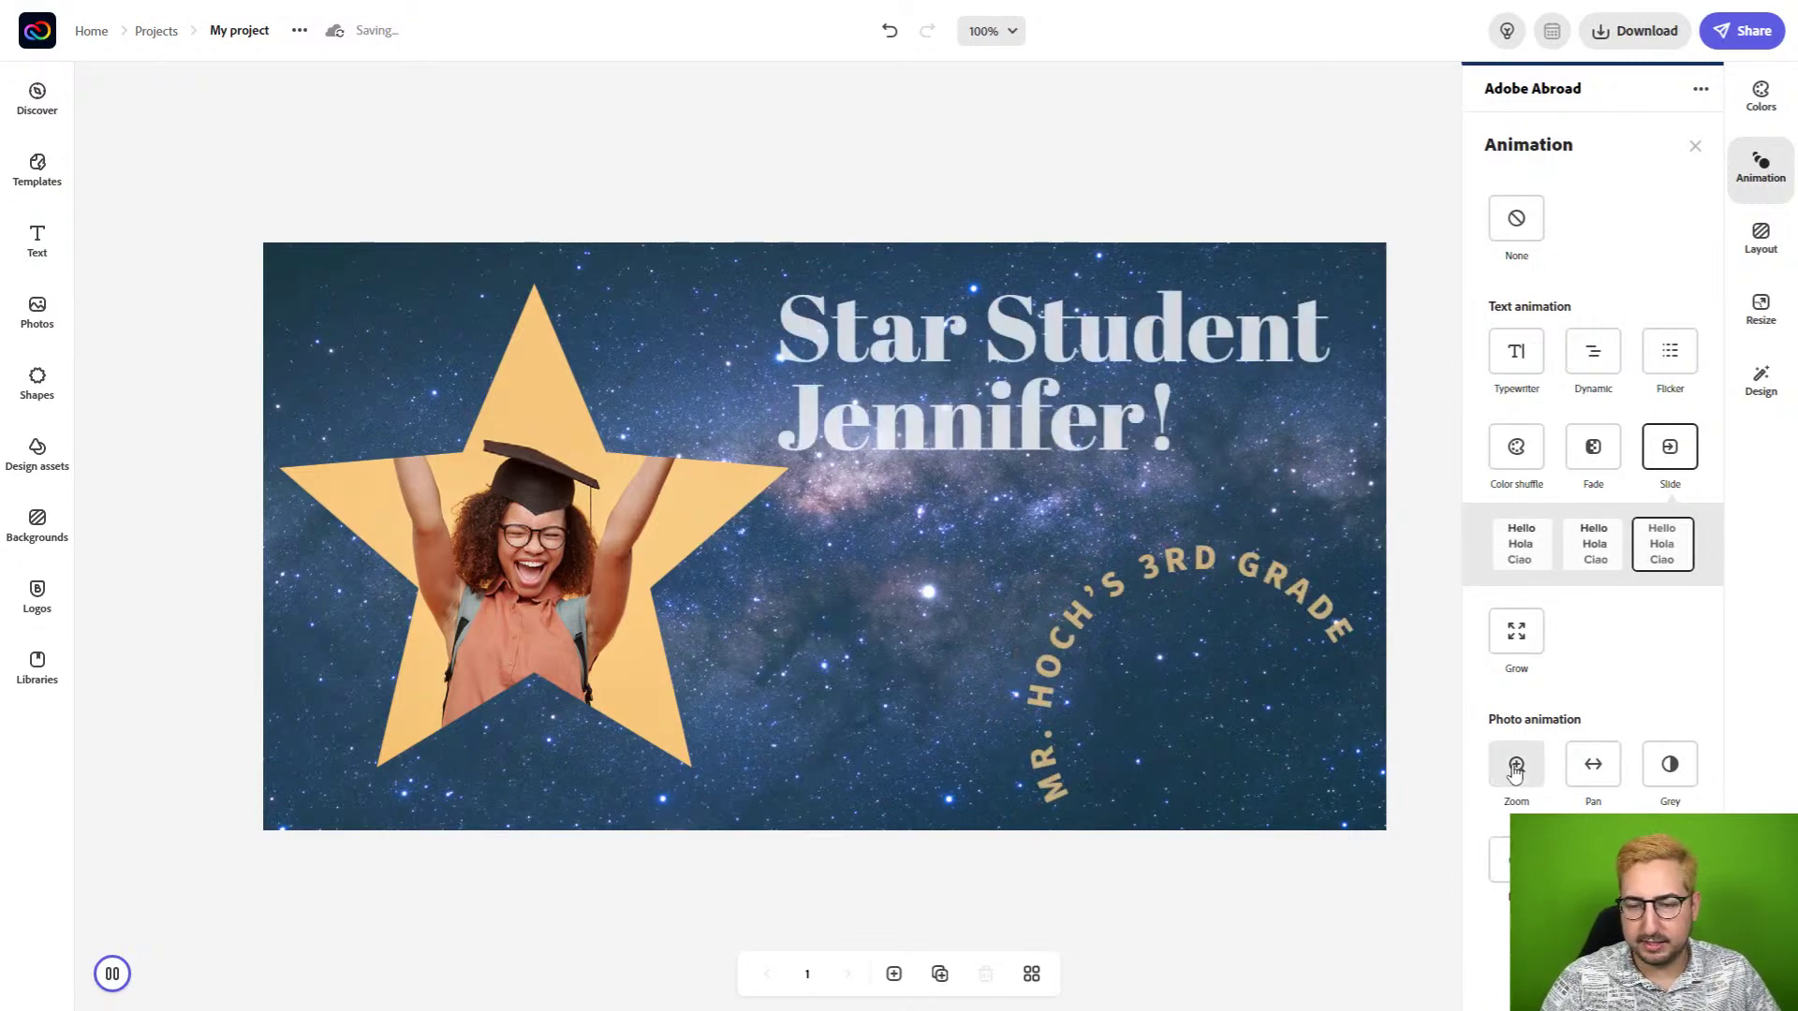
Apply the Zoom photo animation to the design and download it as an MP4 video (720p).
click(1594, 769)
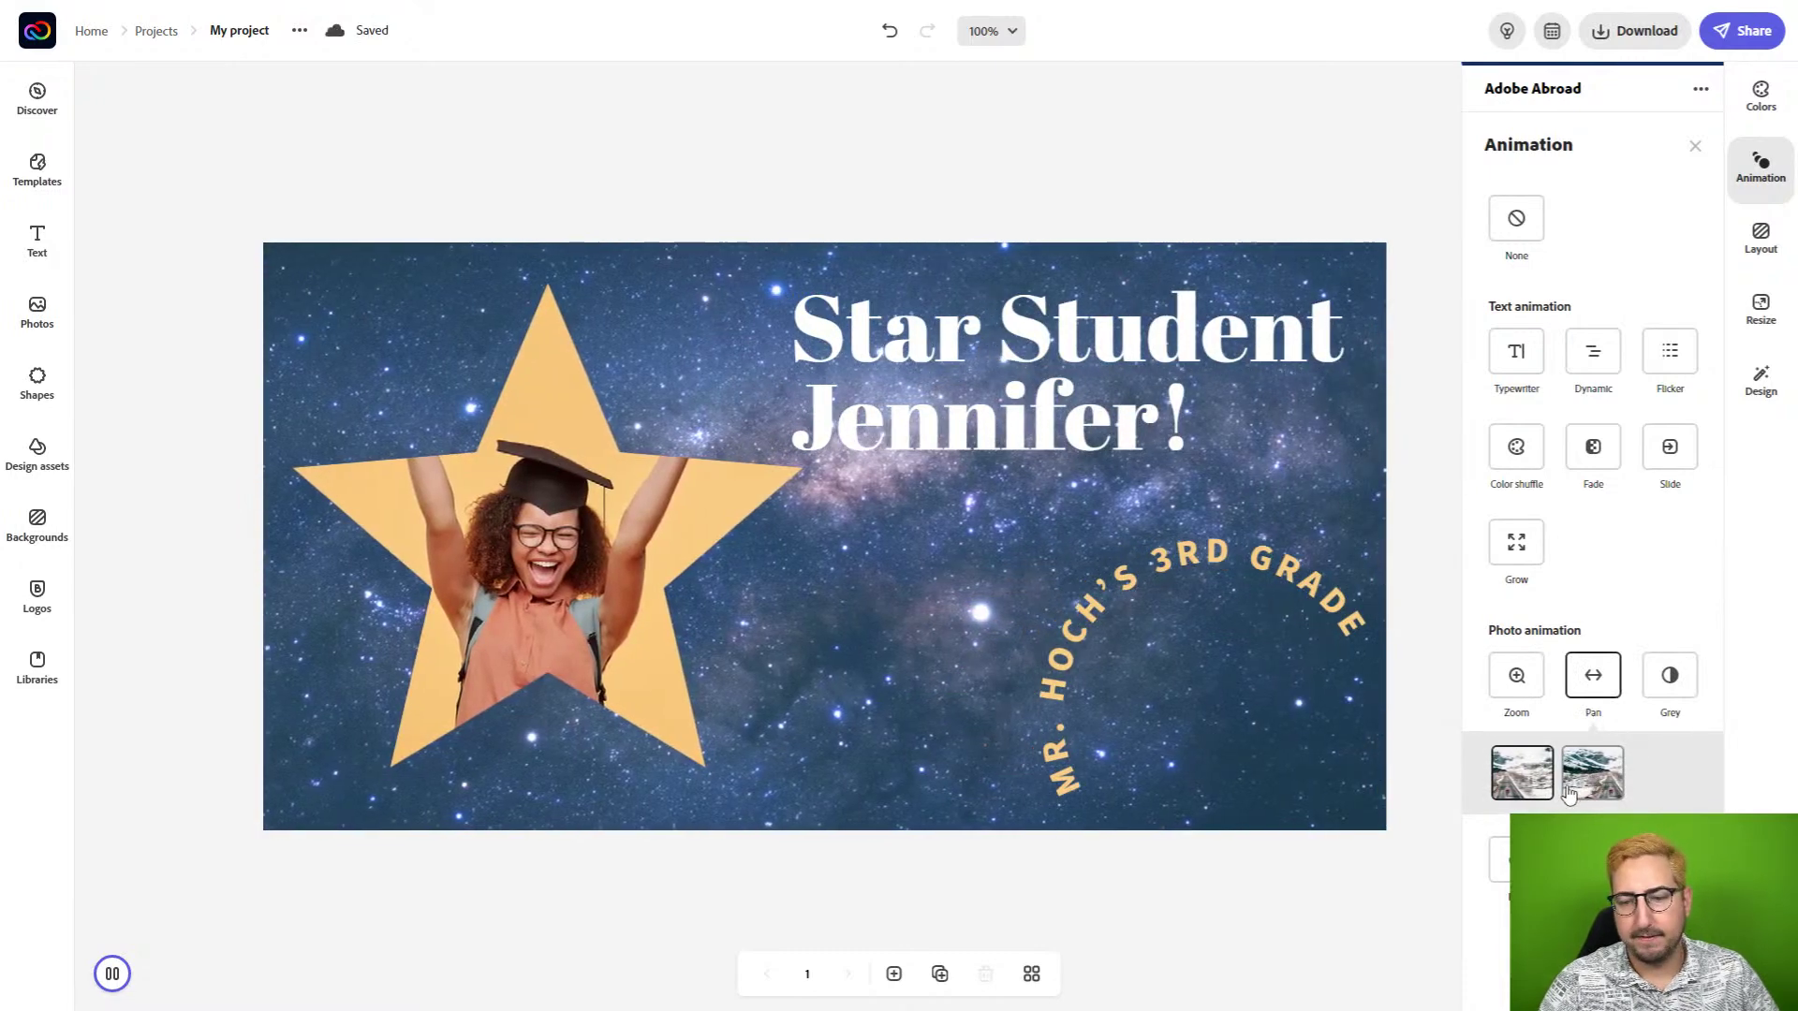
click(1517, 684)
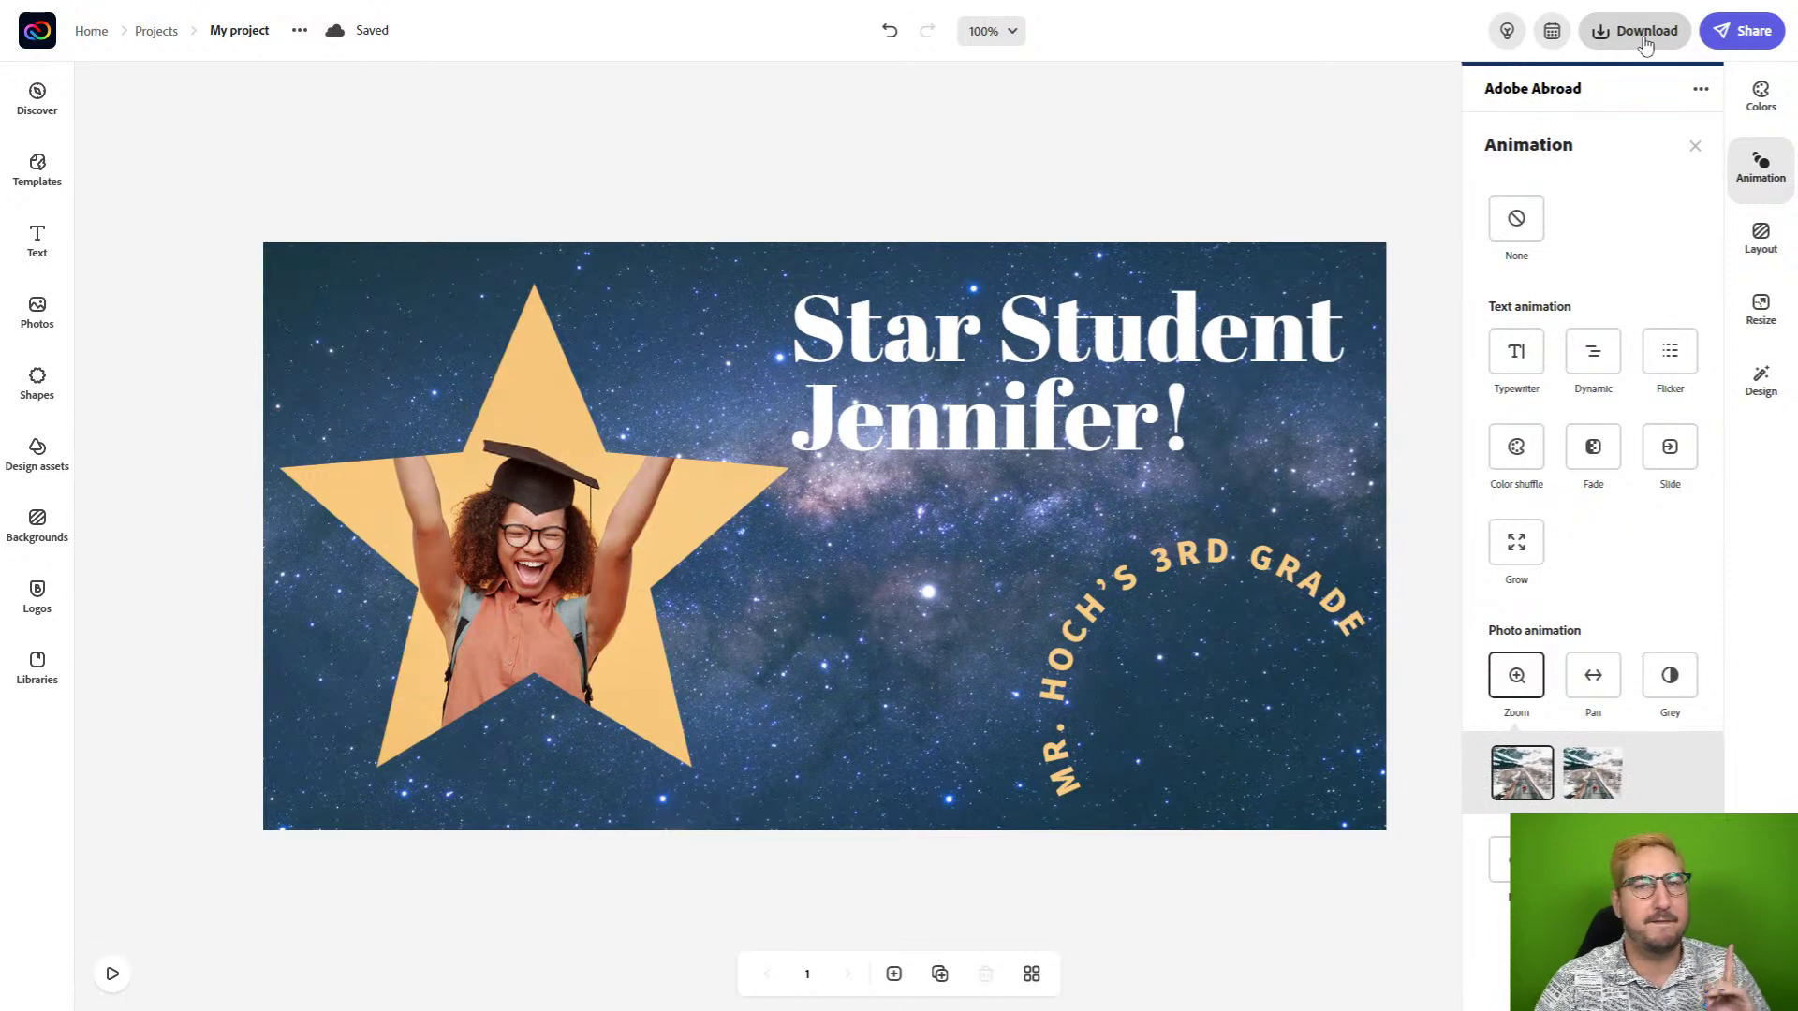
click(1645, 38)
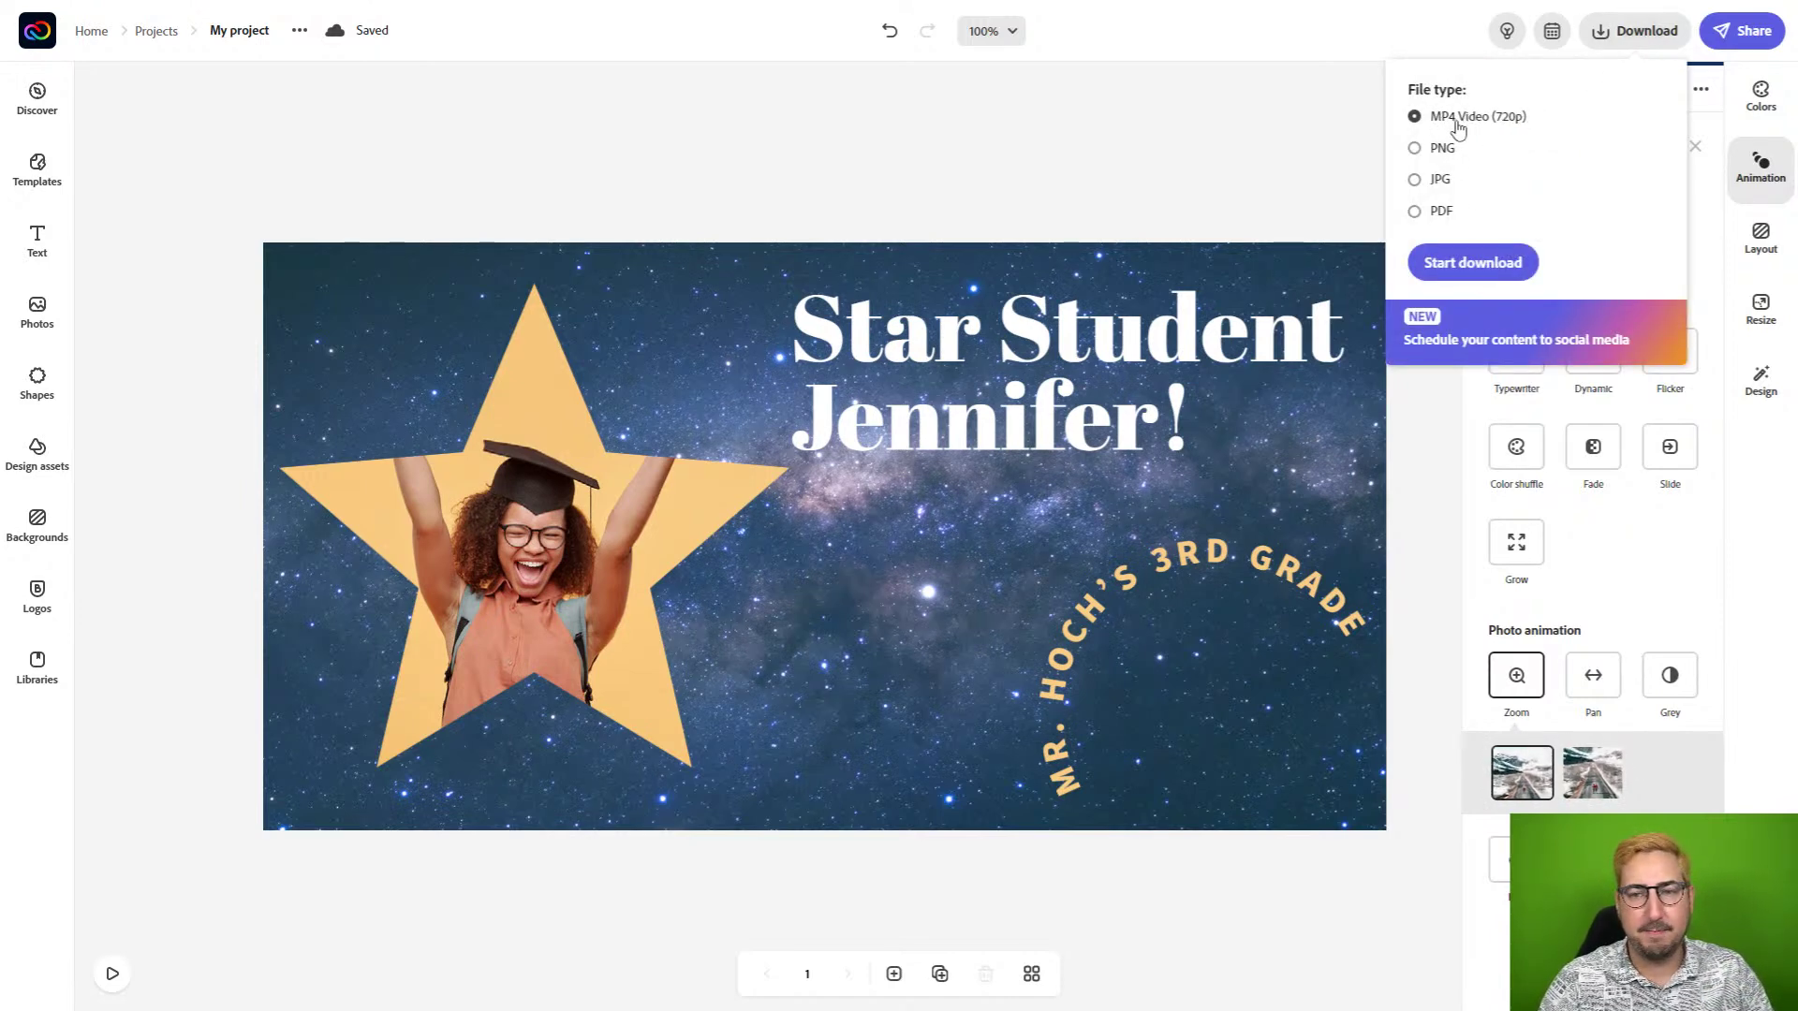
click(1473, 263)
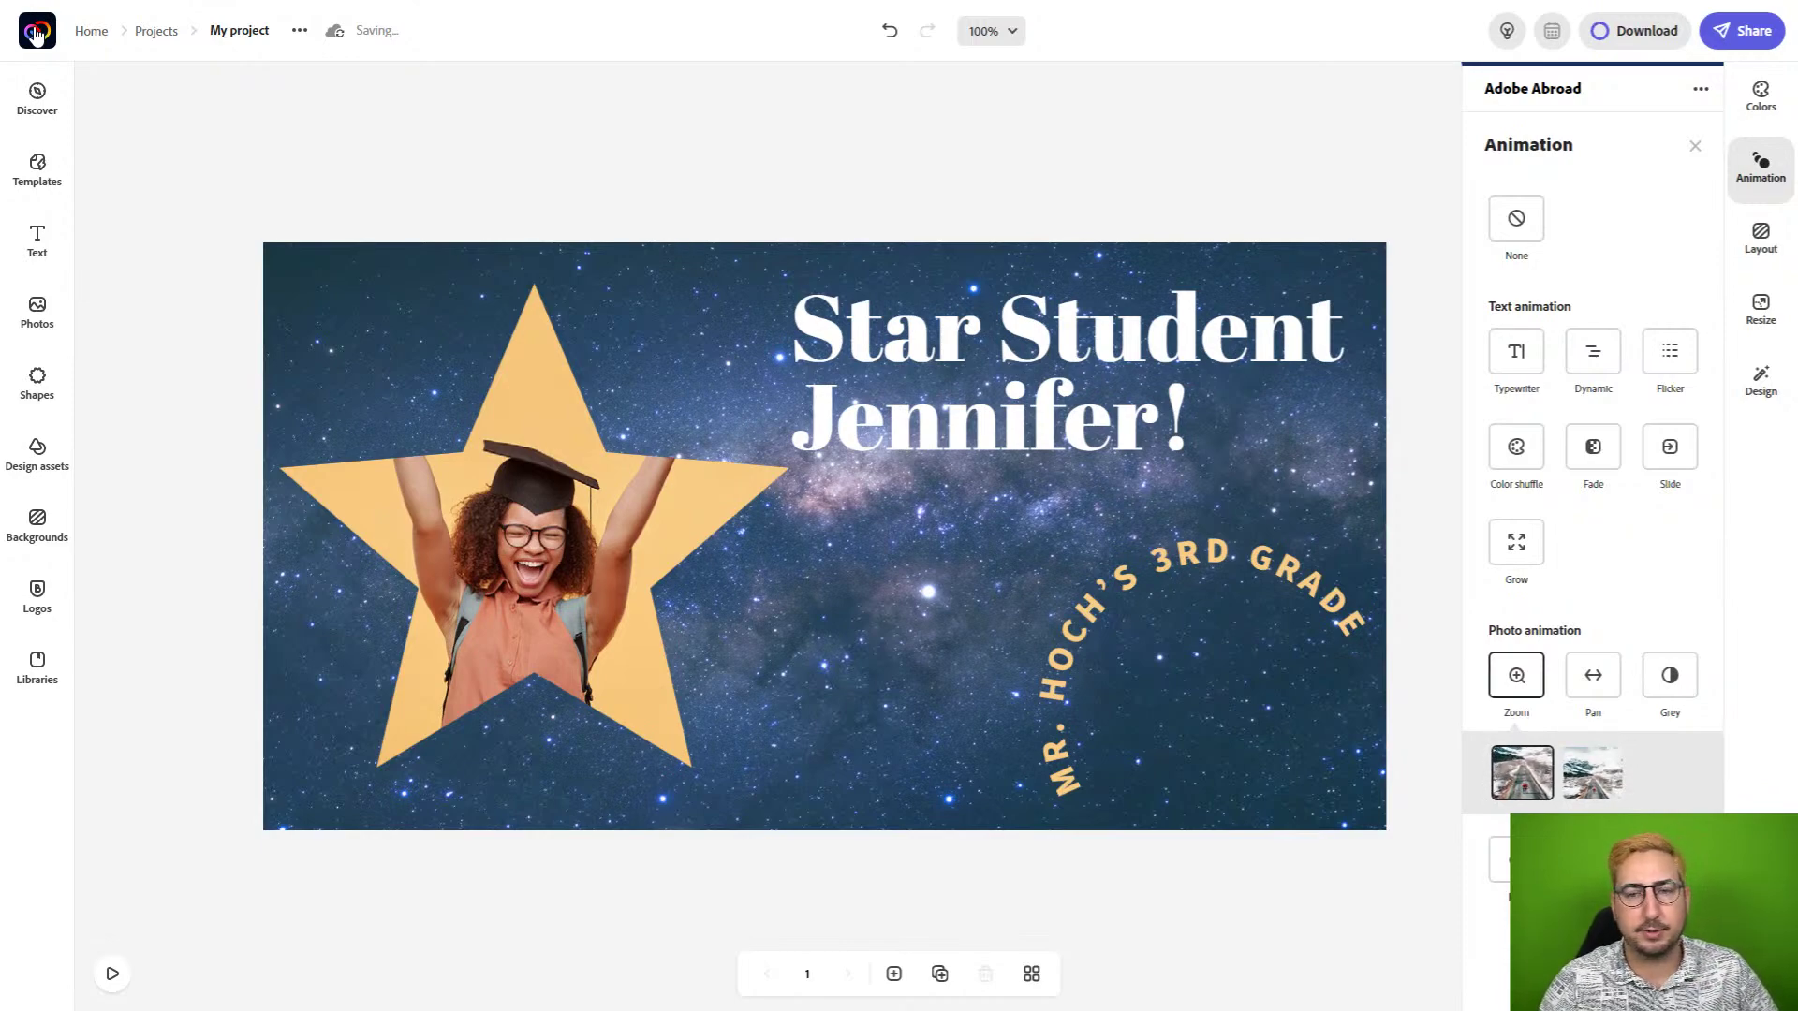
Return to the home page and open the Convert to GIF quick action for video.
click(35, 34)
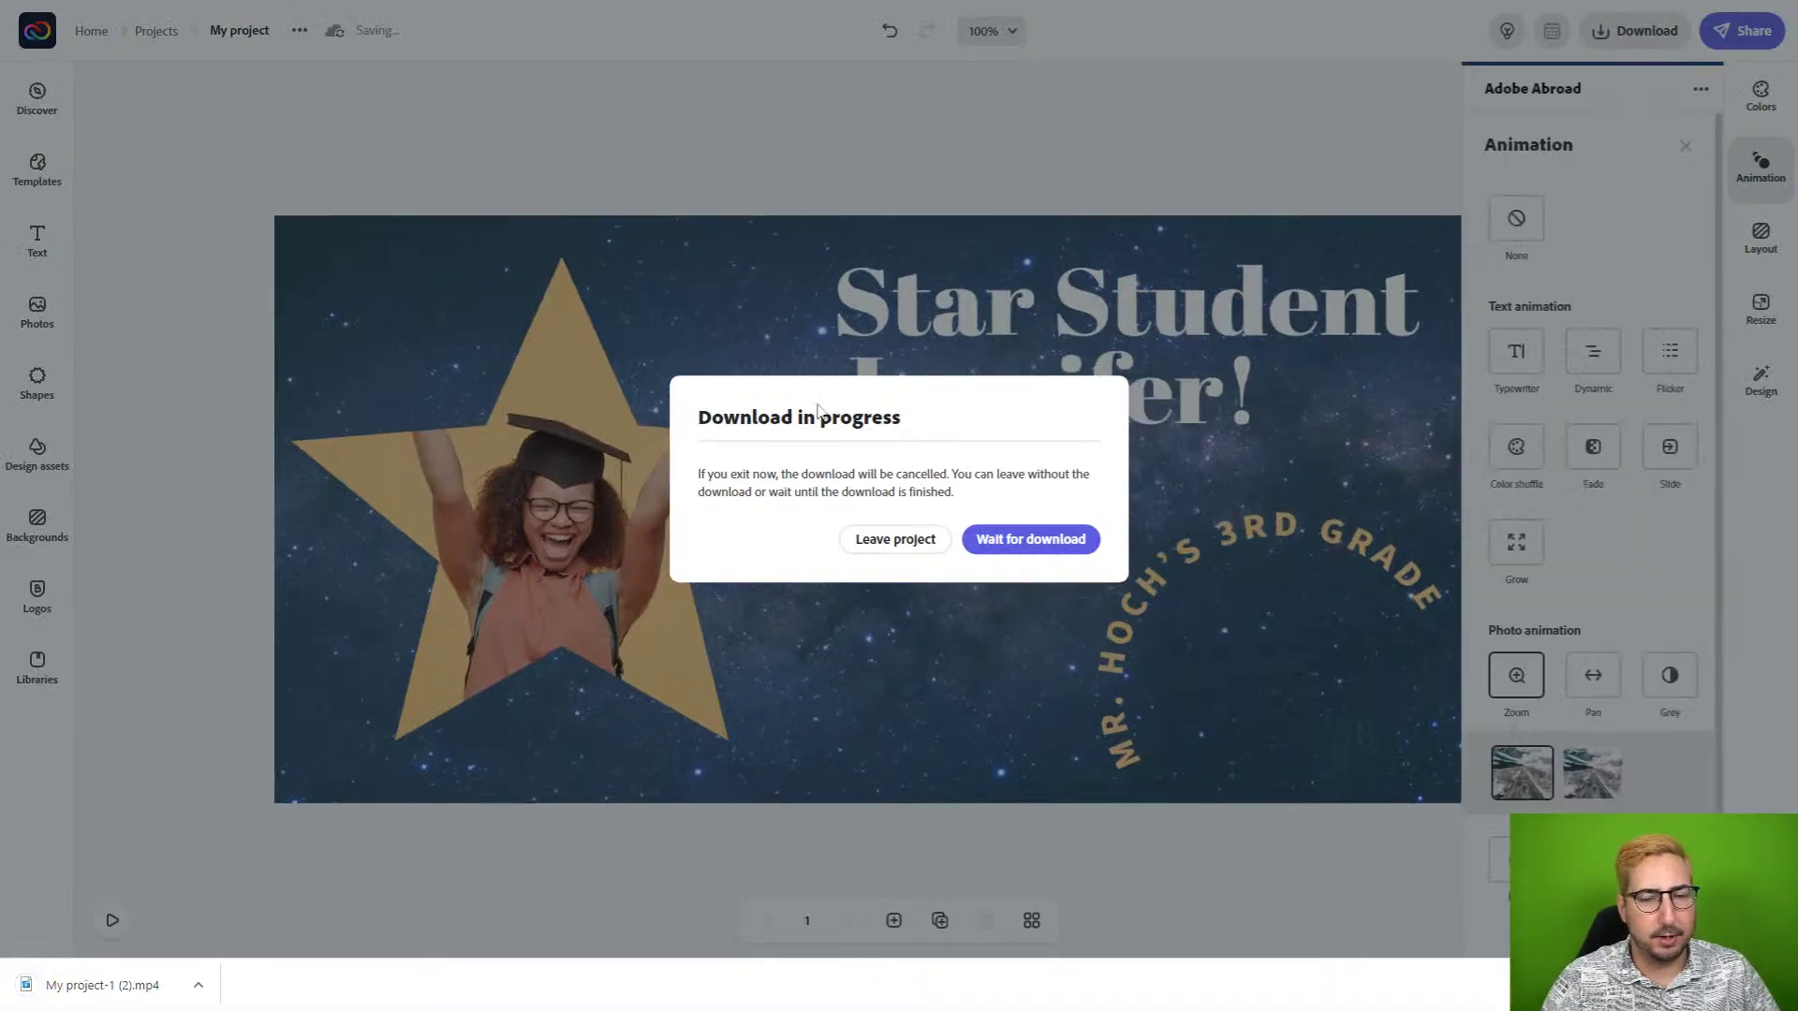
click(321, 167)
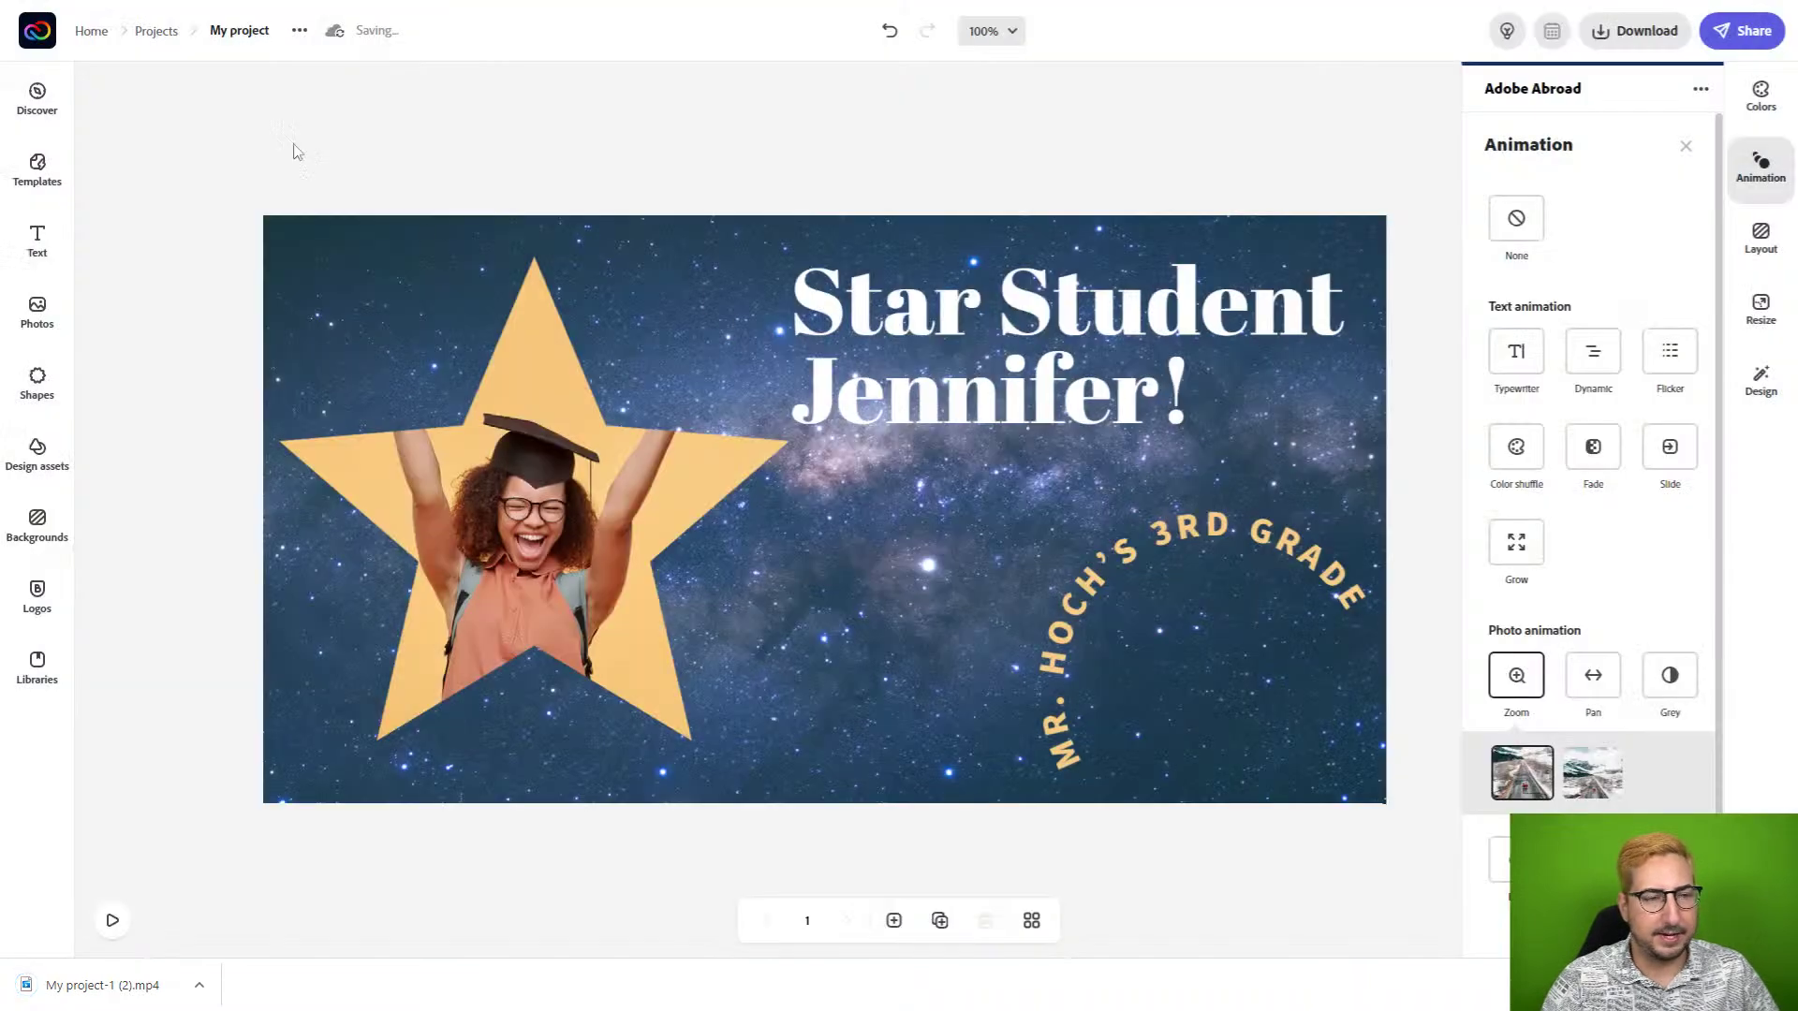
click(28, 38)
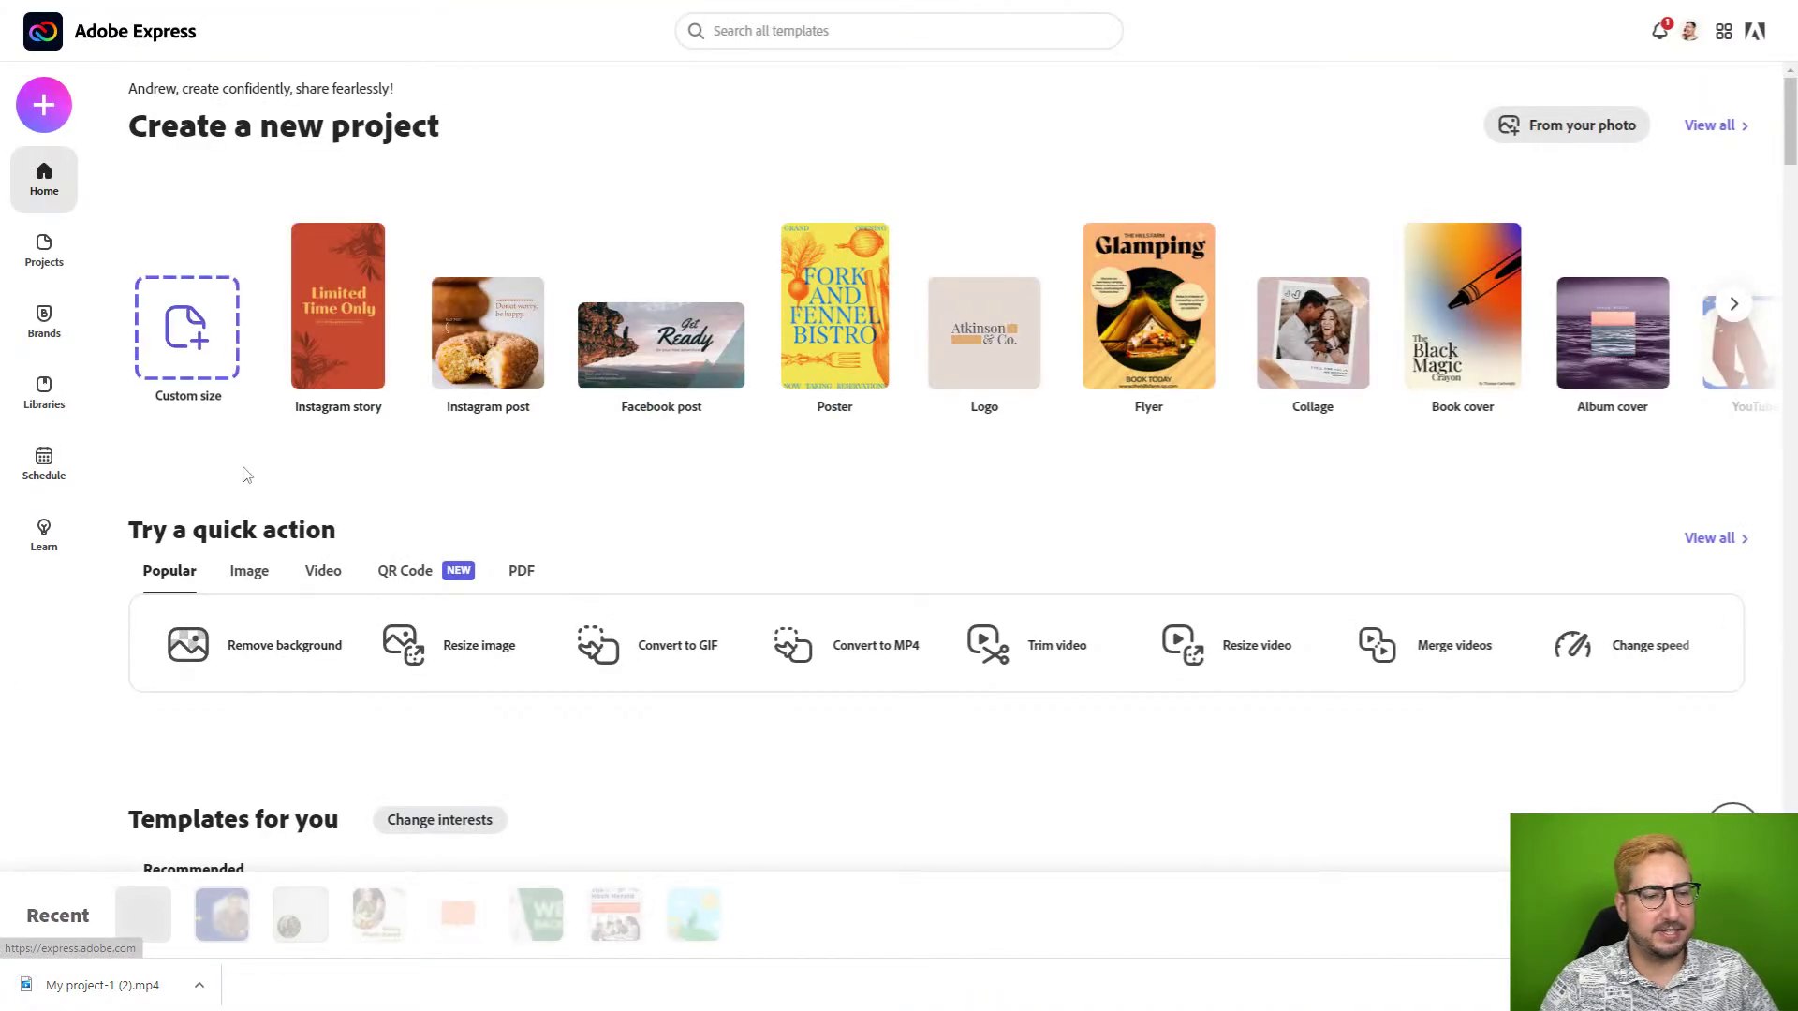
scroll(281, 522, down, 1)
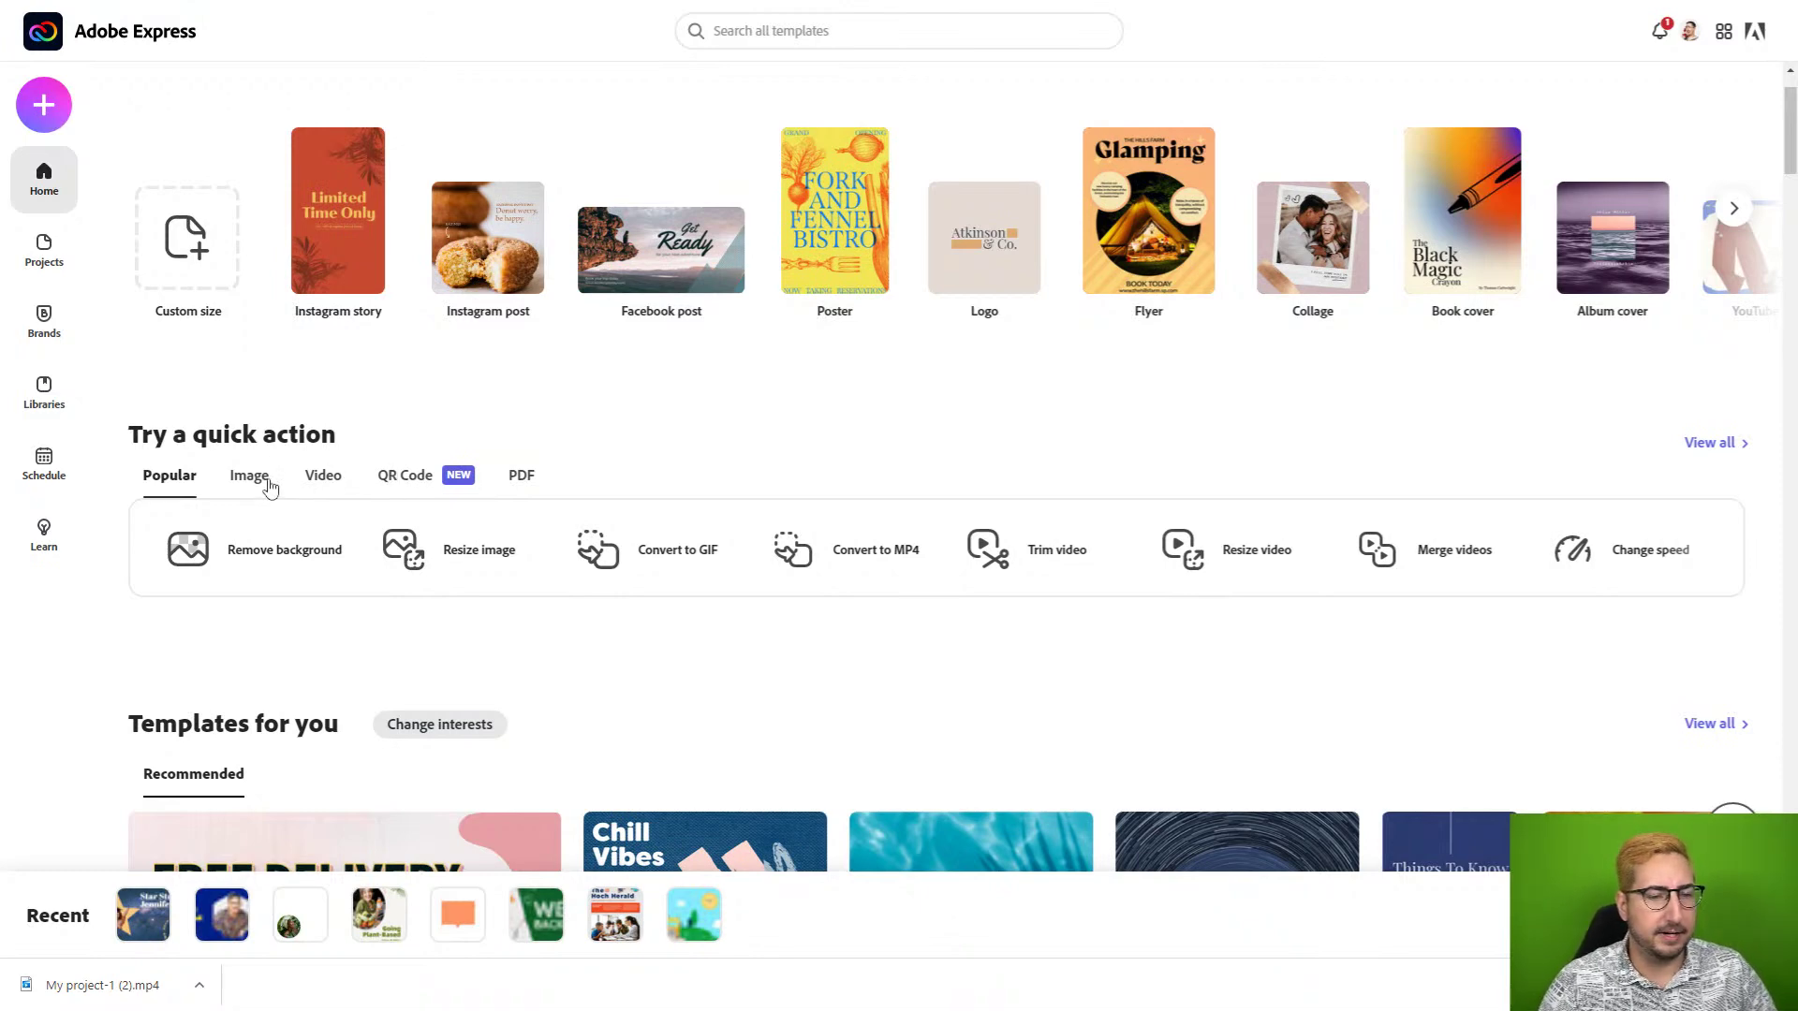
click(325, 479)
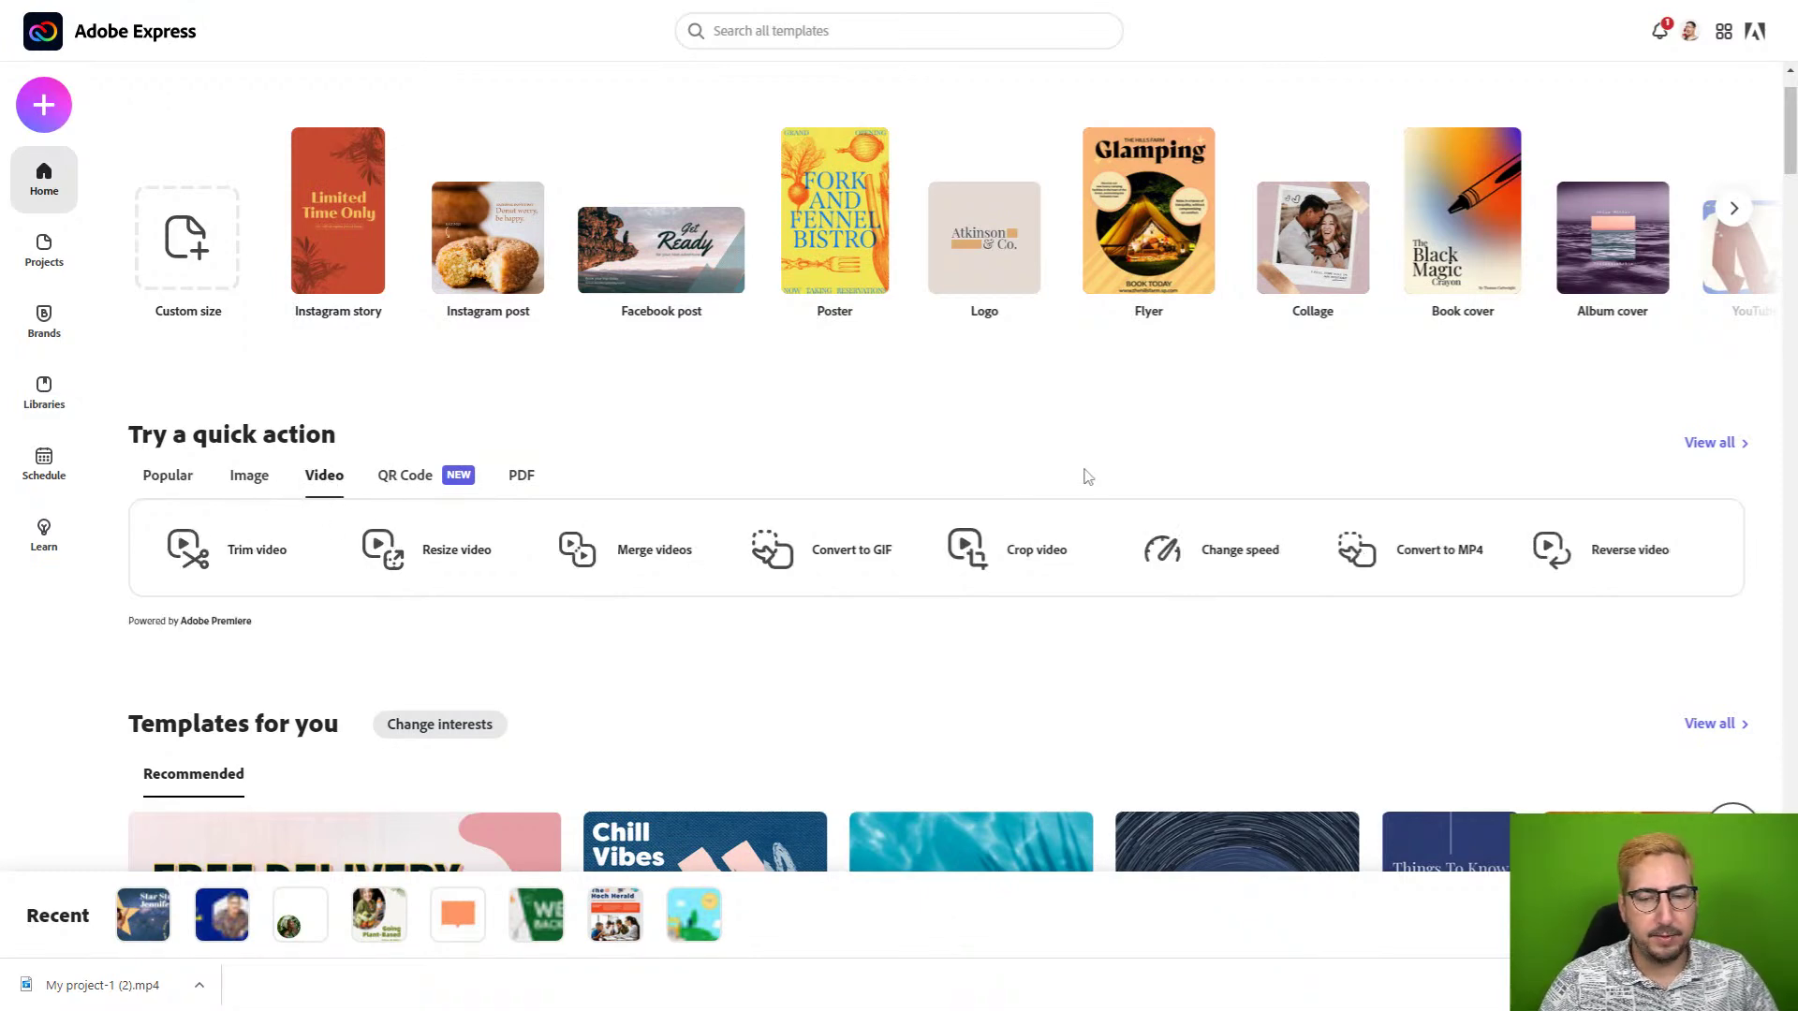
click(838, 552)
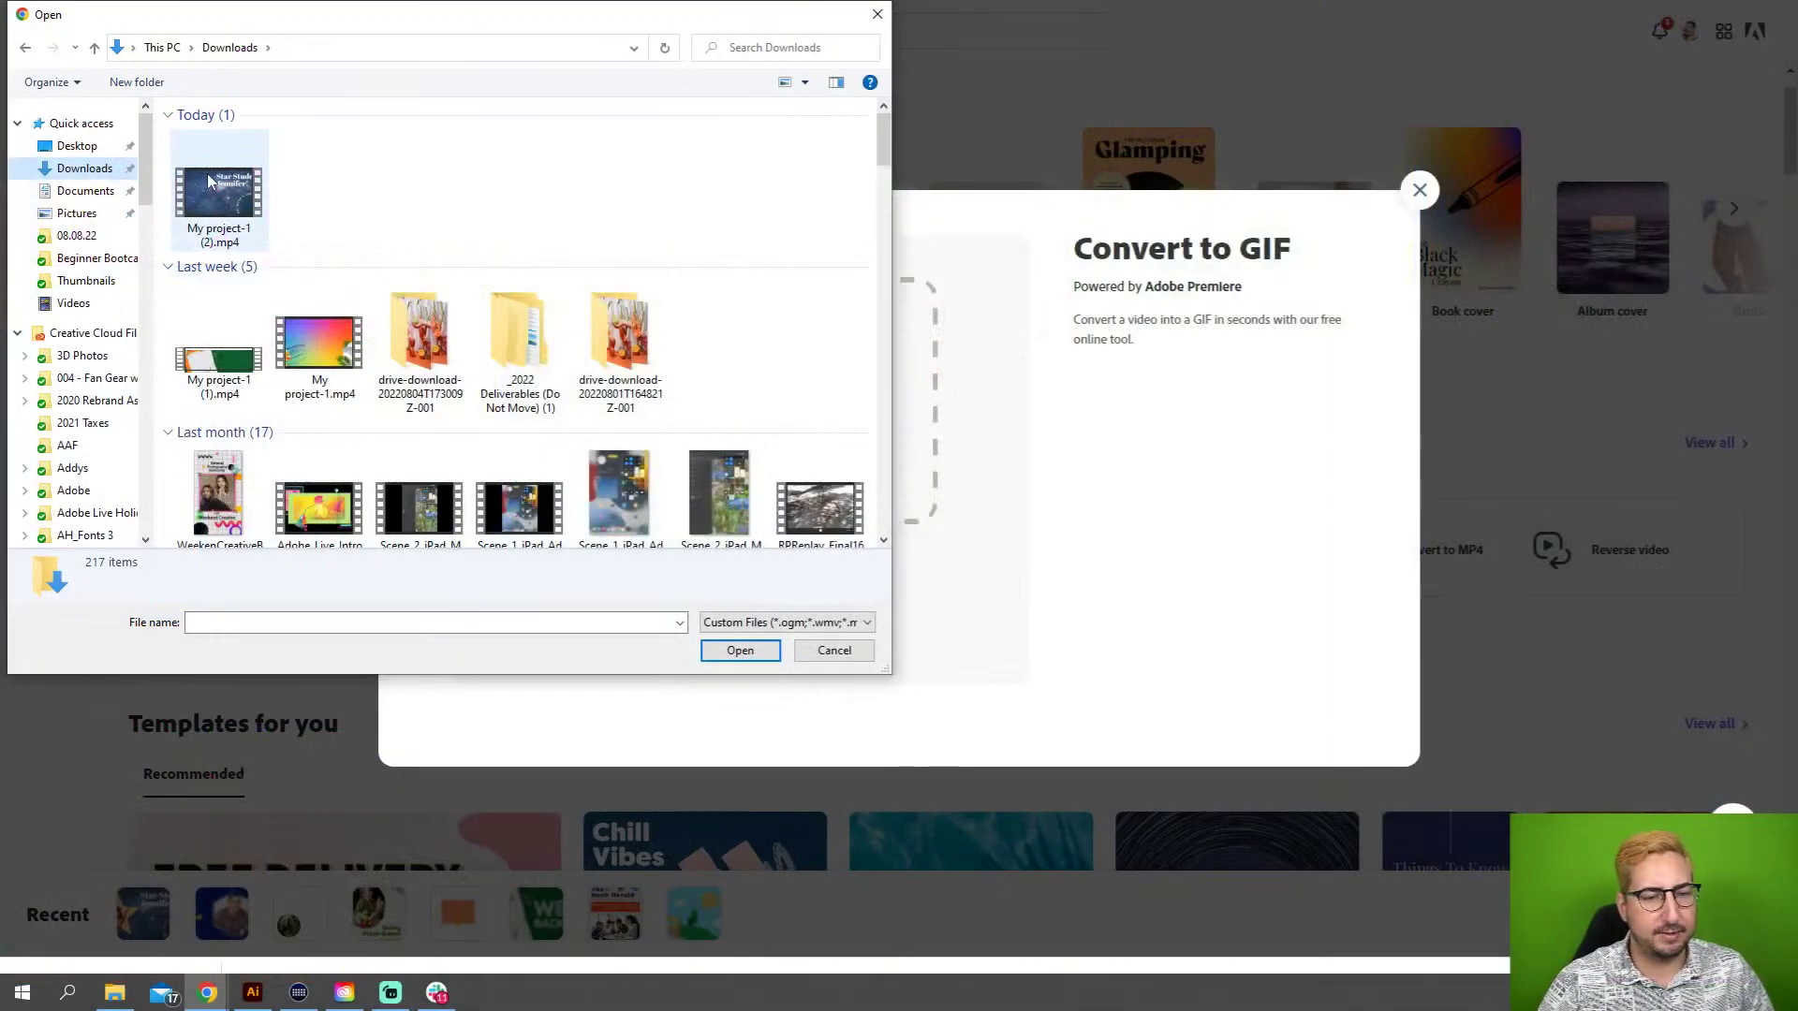
Load "My project-1 (2).mp4" into the converter and download it as a medium-quality GIF at original size.
click(208, 180)
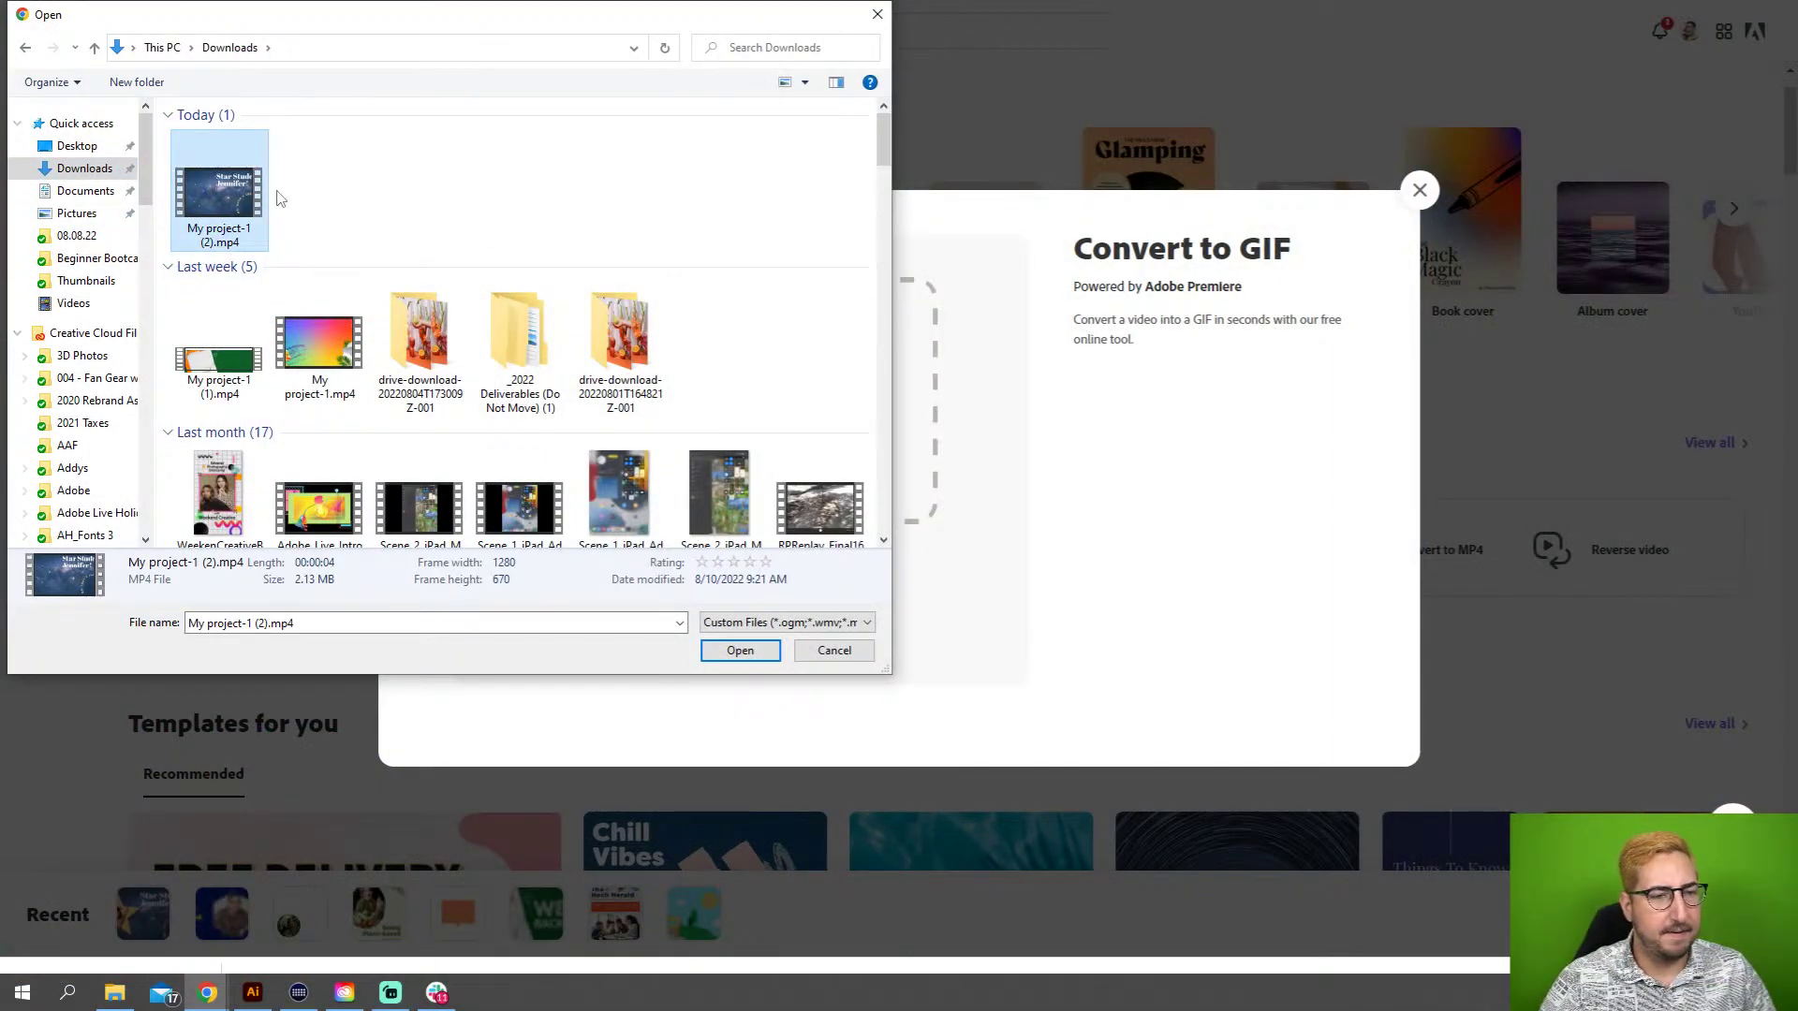
click(743, 651)
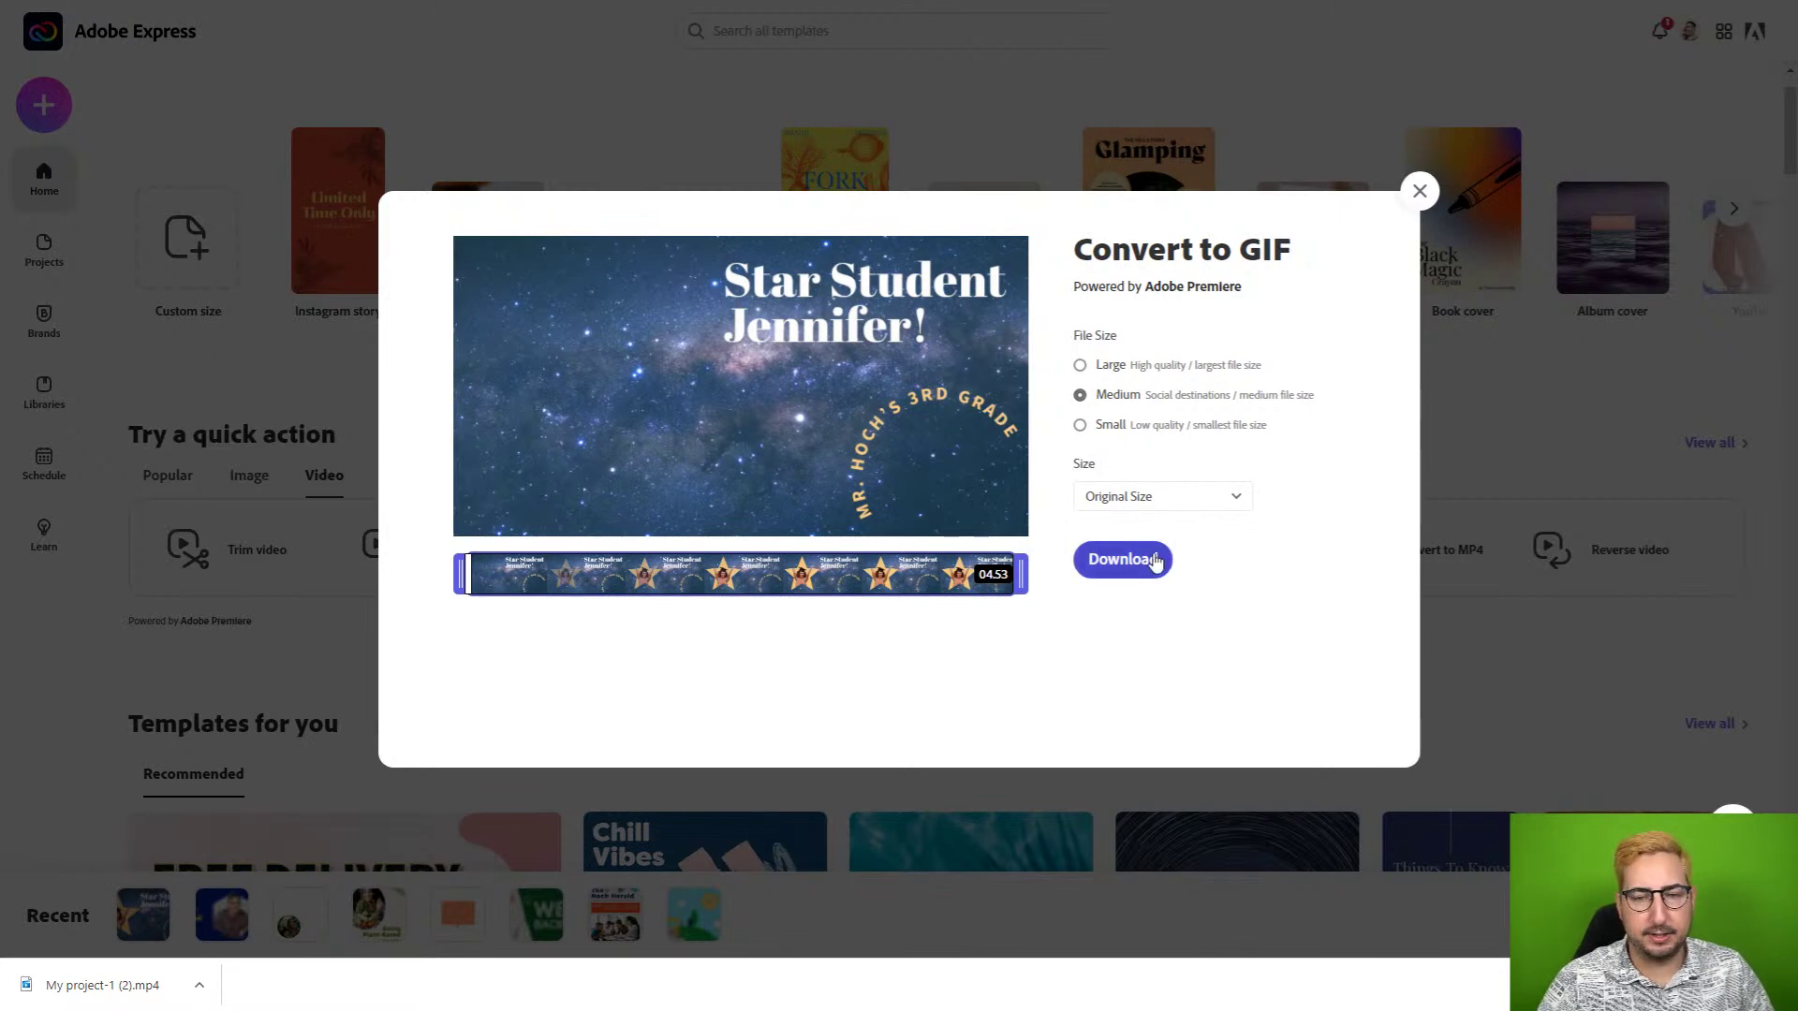
click(1123, 562)
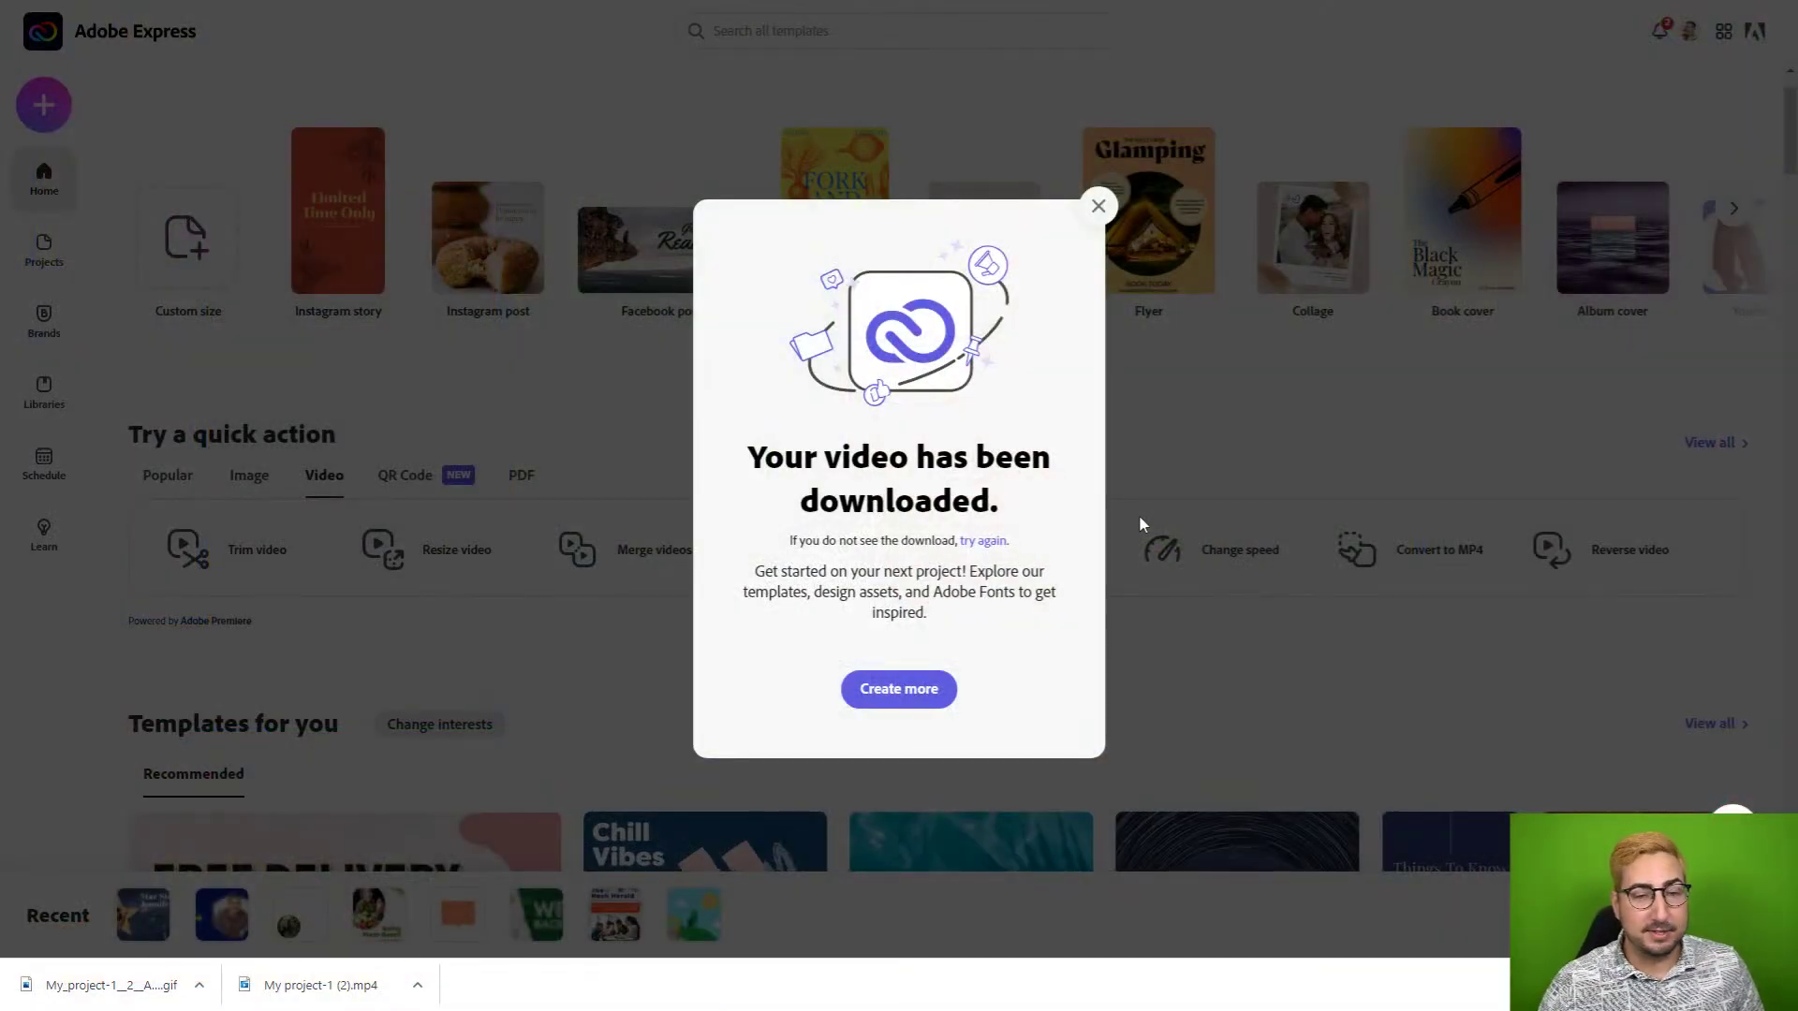
View the downloaded GIF enlarged in the Windows image viewer, then close the viewer.
click(103, 985)
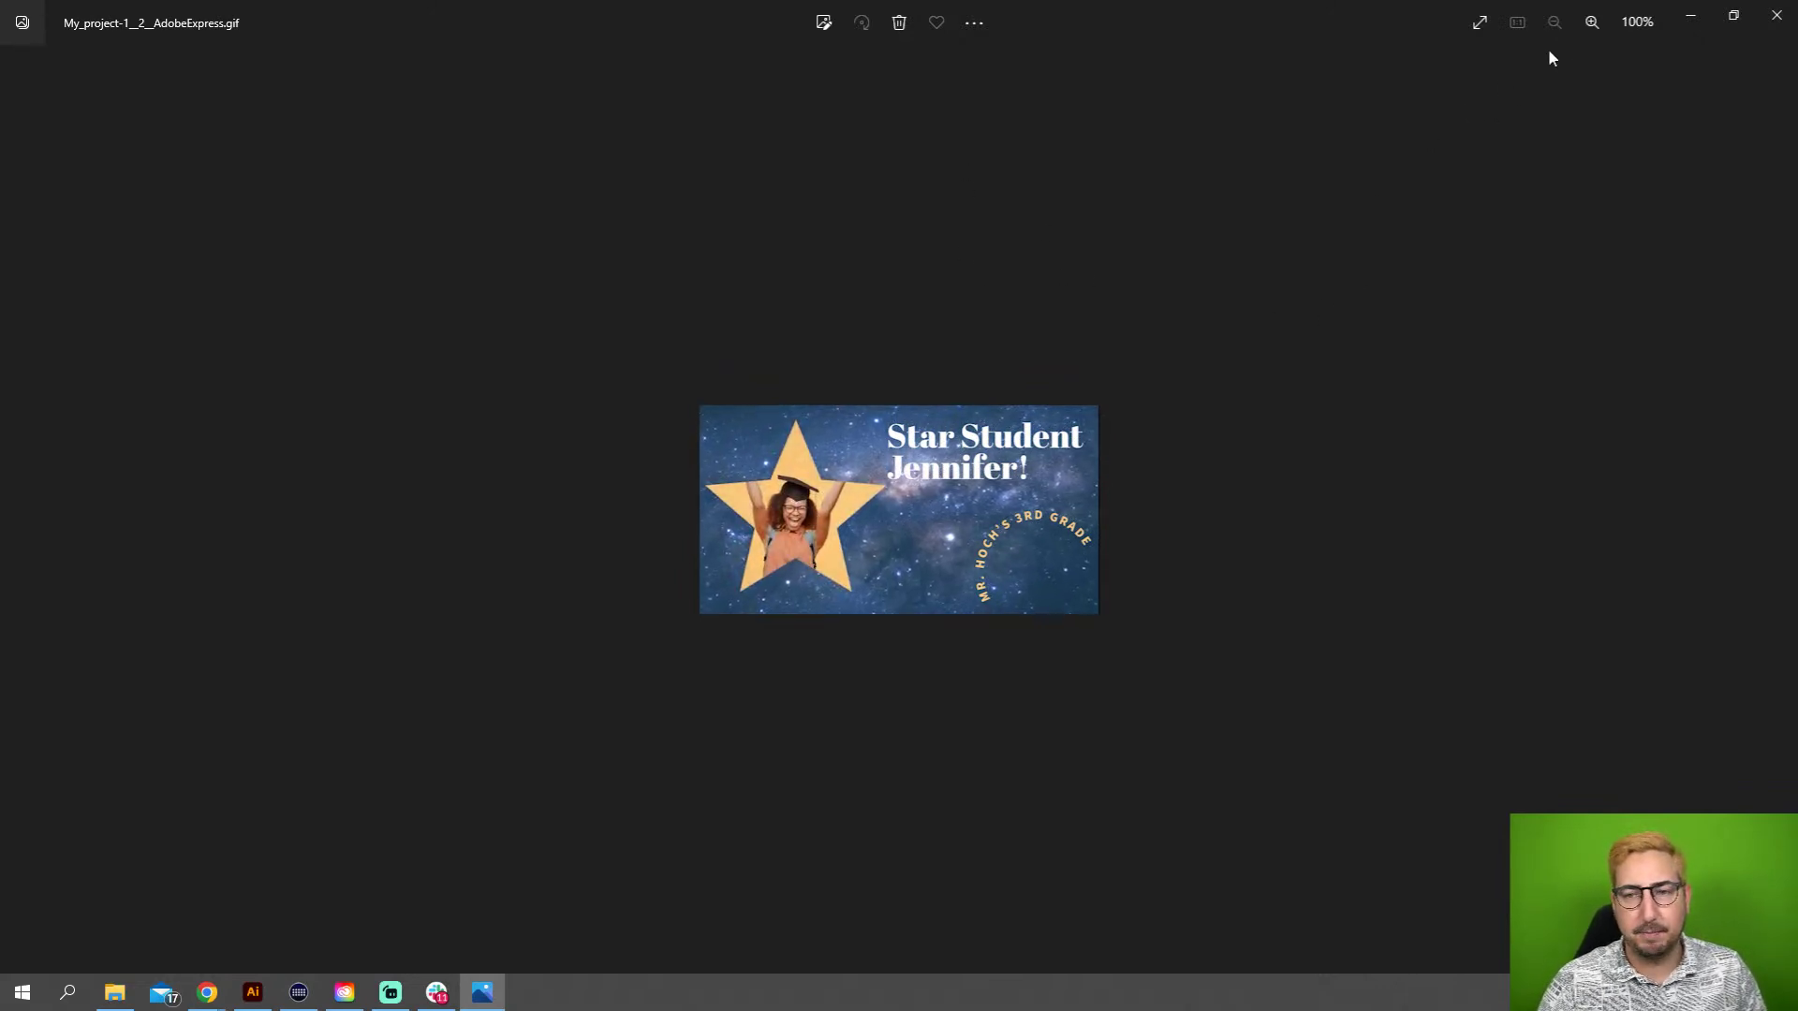
click(1591, 22)
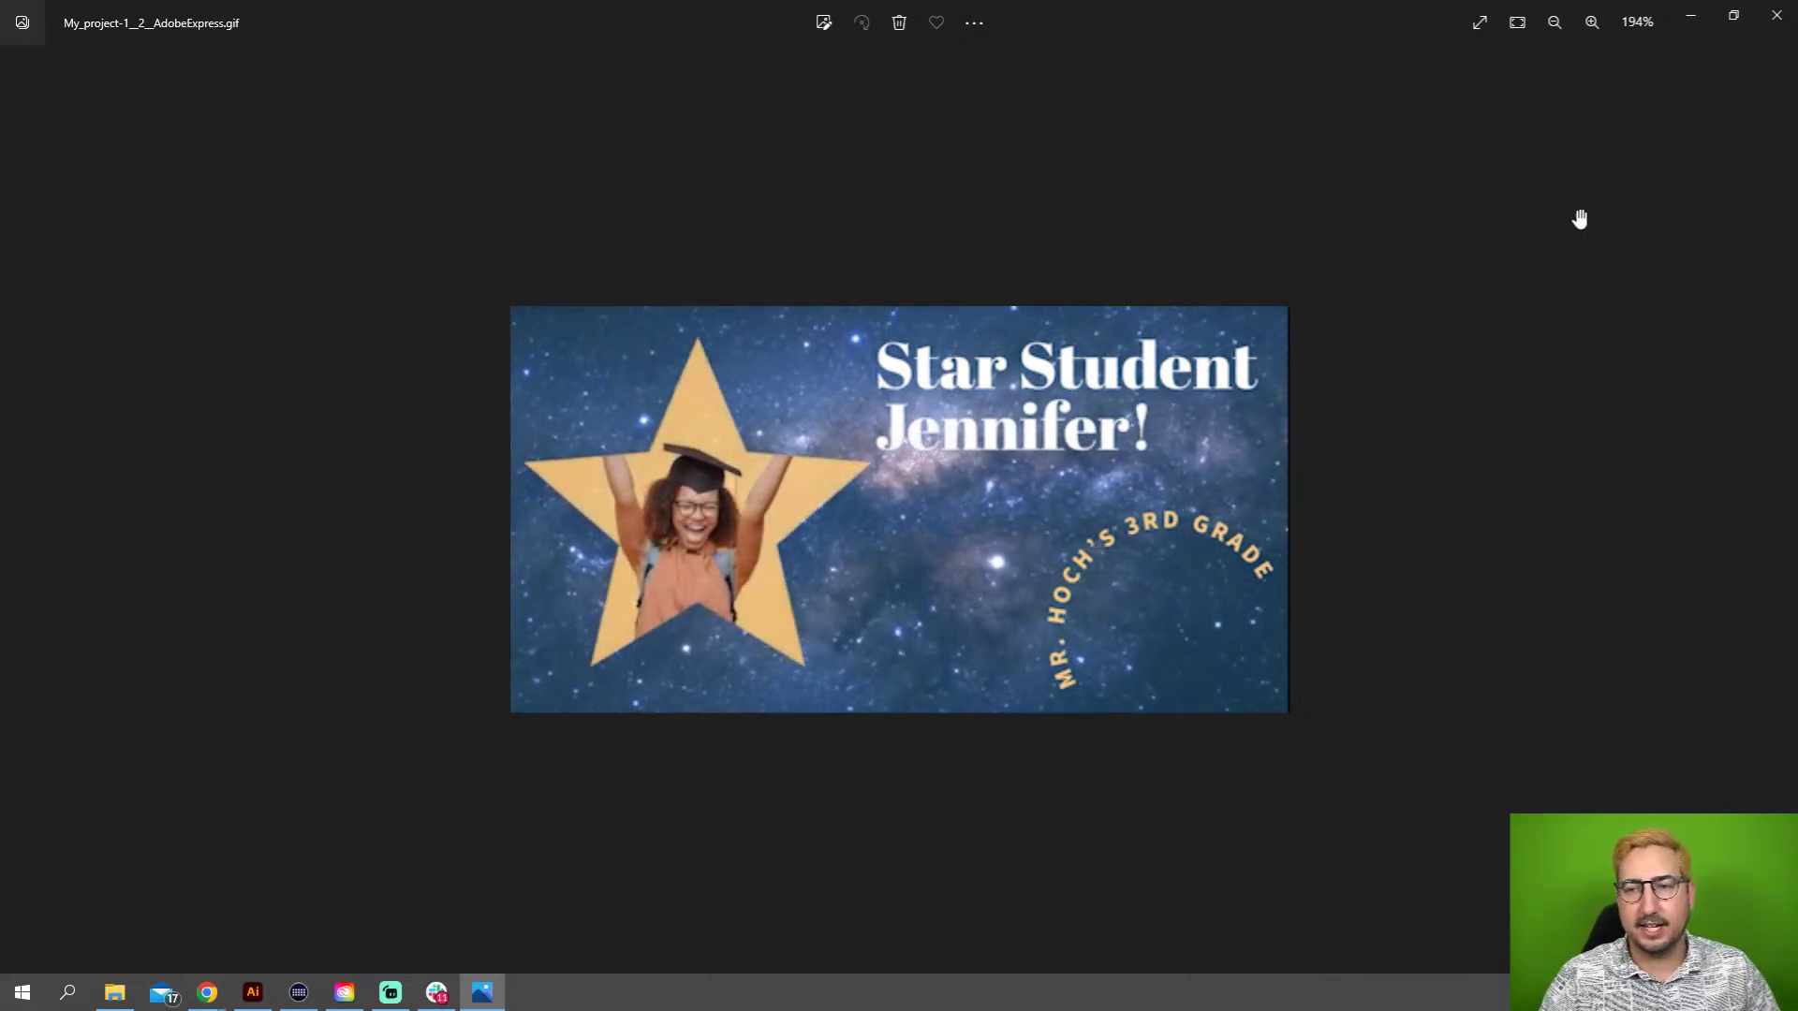
click(1775, 17)
Return to the "Back to School" banner in Adobe Express and set its background to the Adobe Abroad brand red (#BB1E16).
click(309, 249)
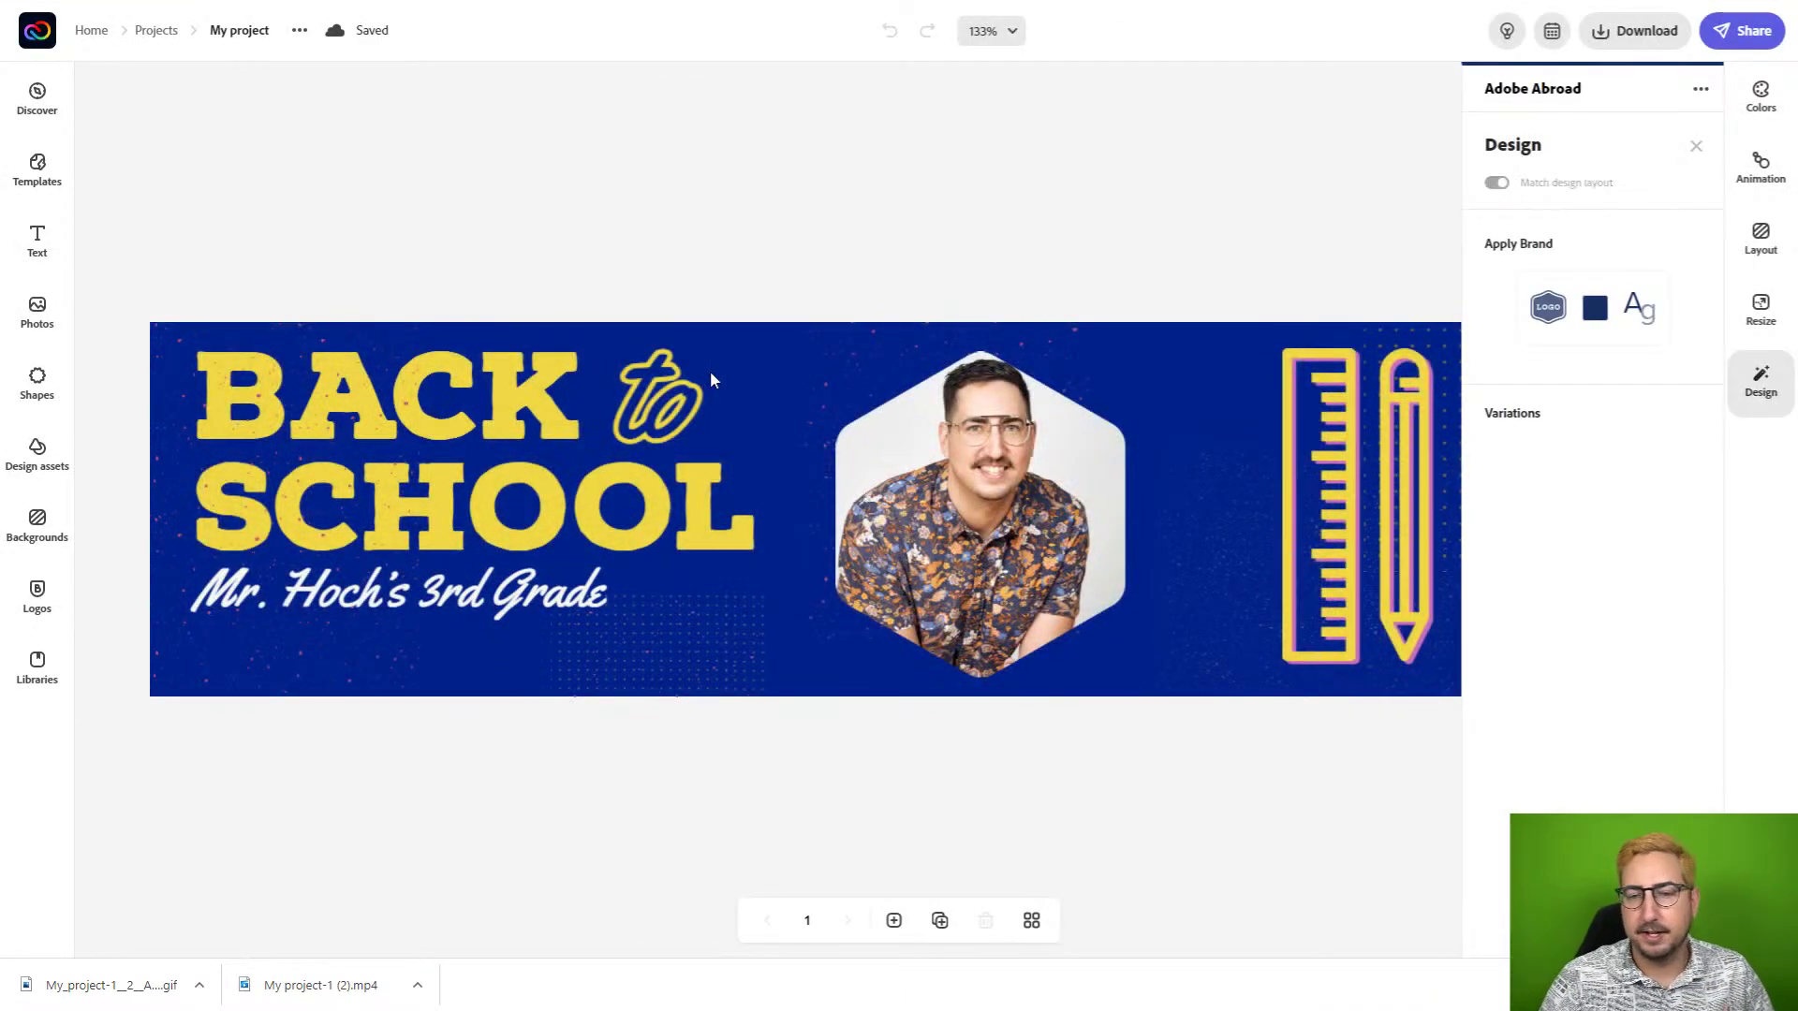
click(775, 396)
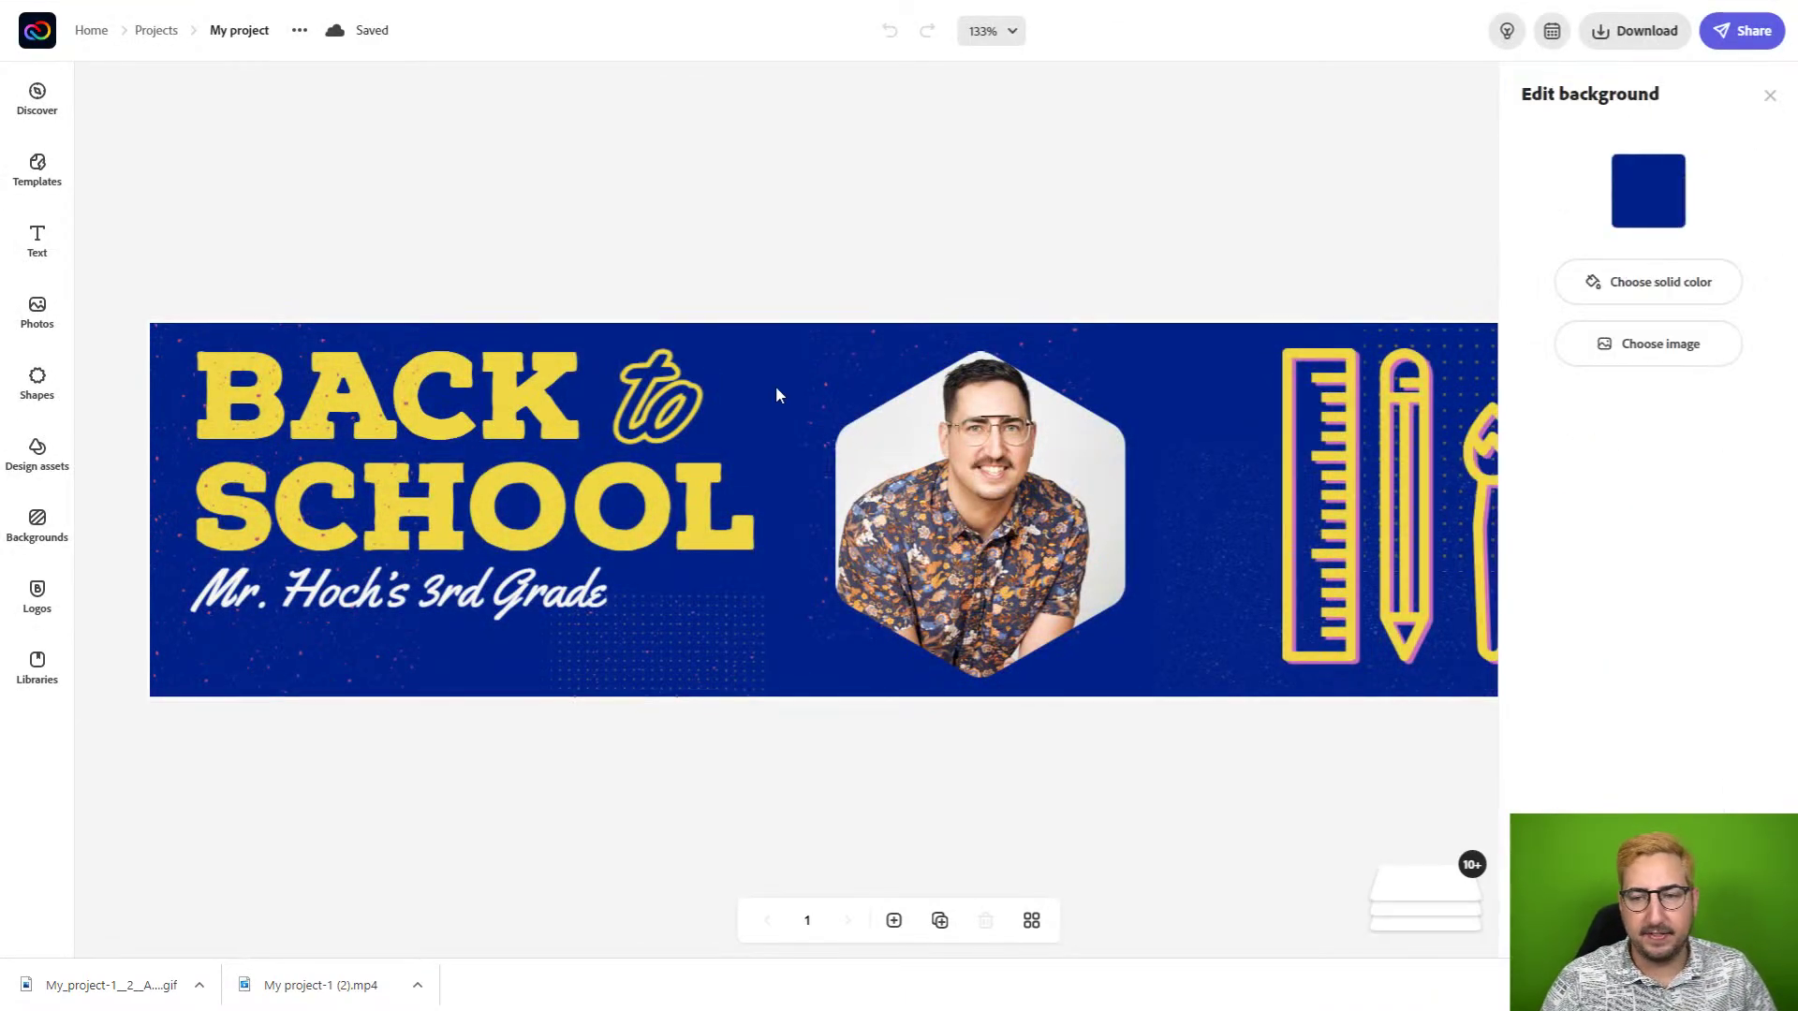
click(1646, 192)
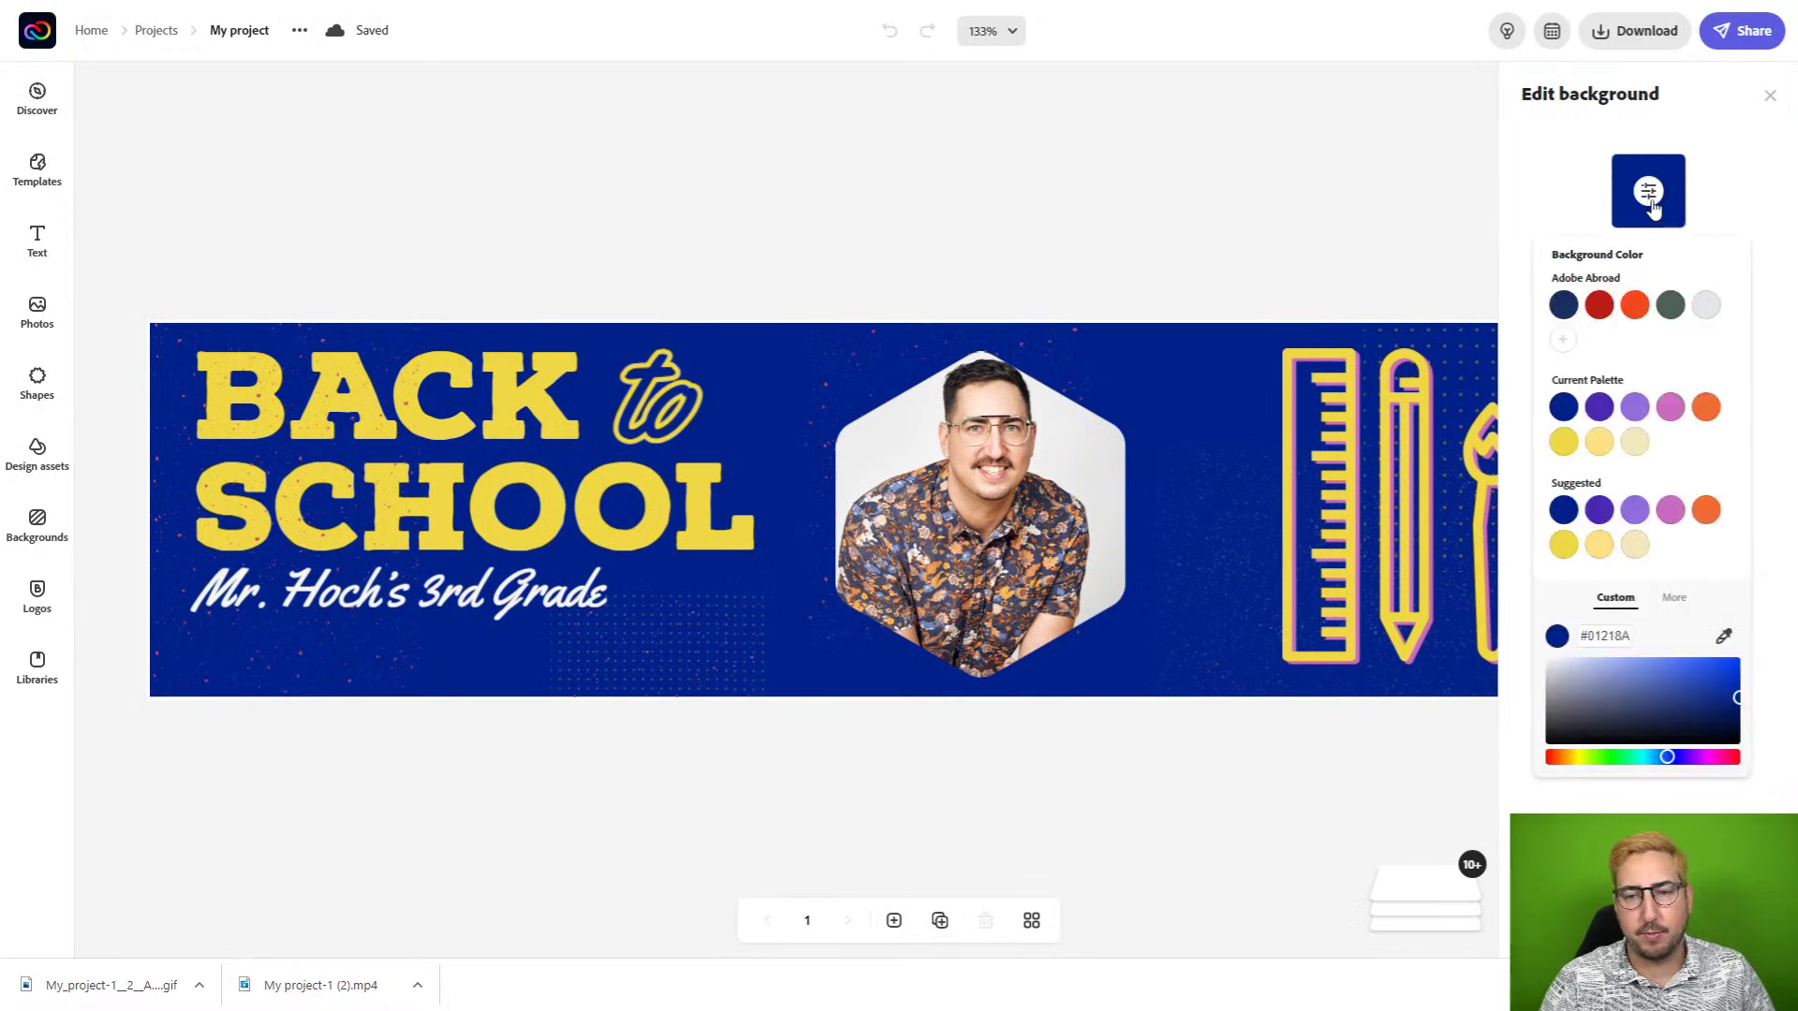
click(1599, 304)
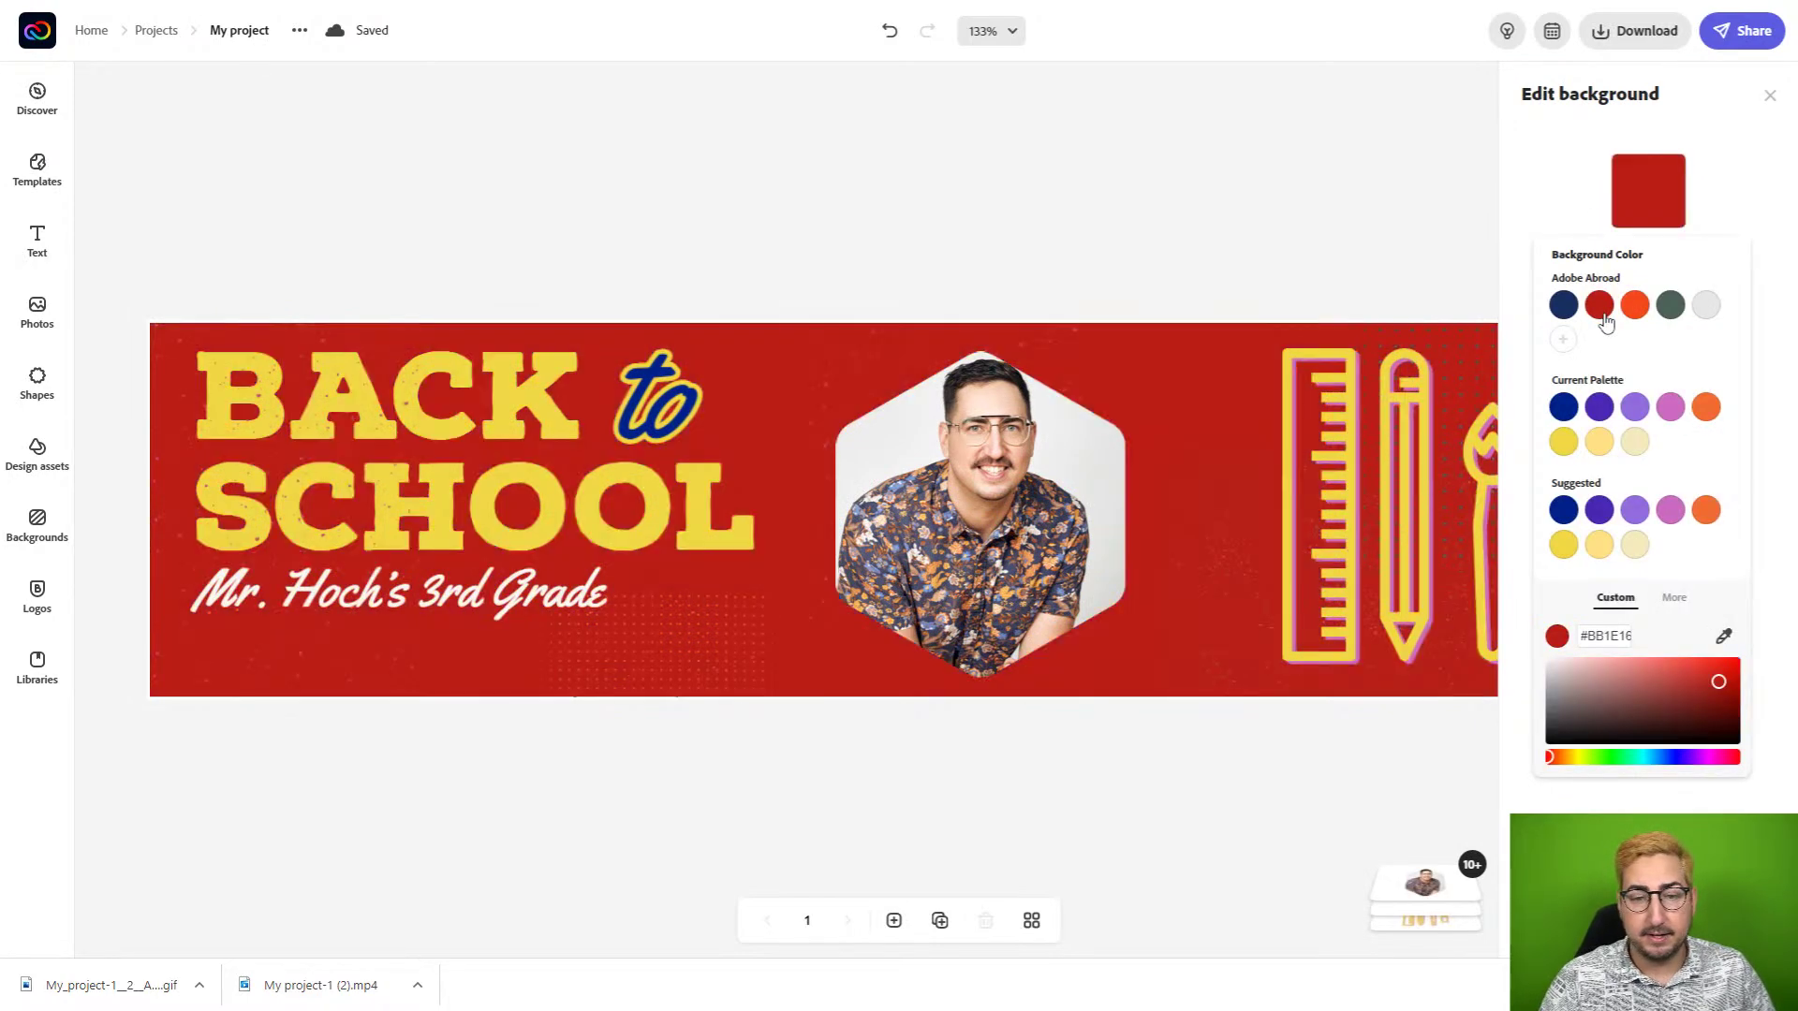
click(906, 177)
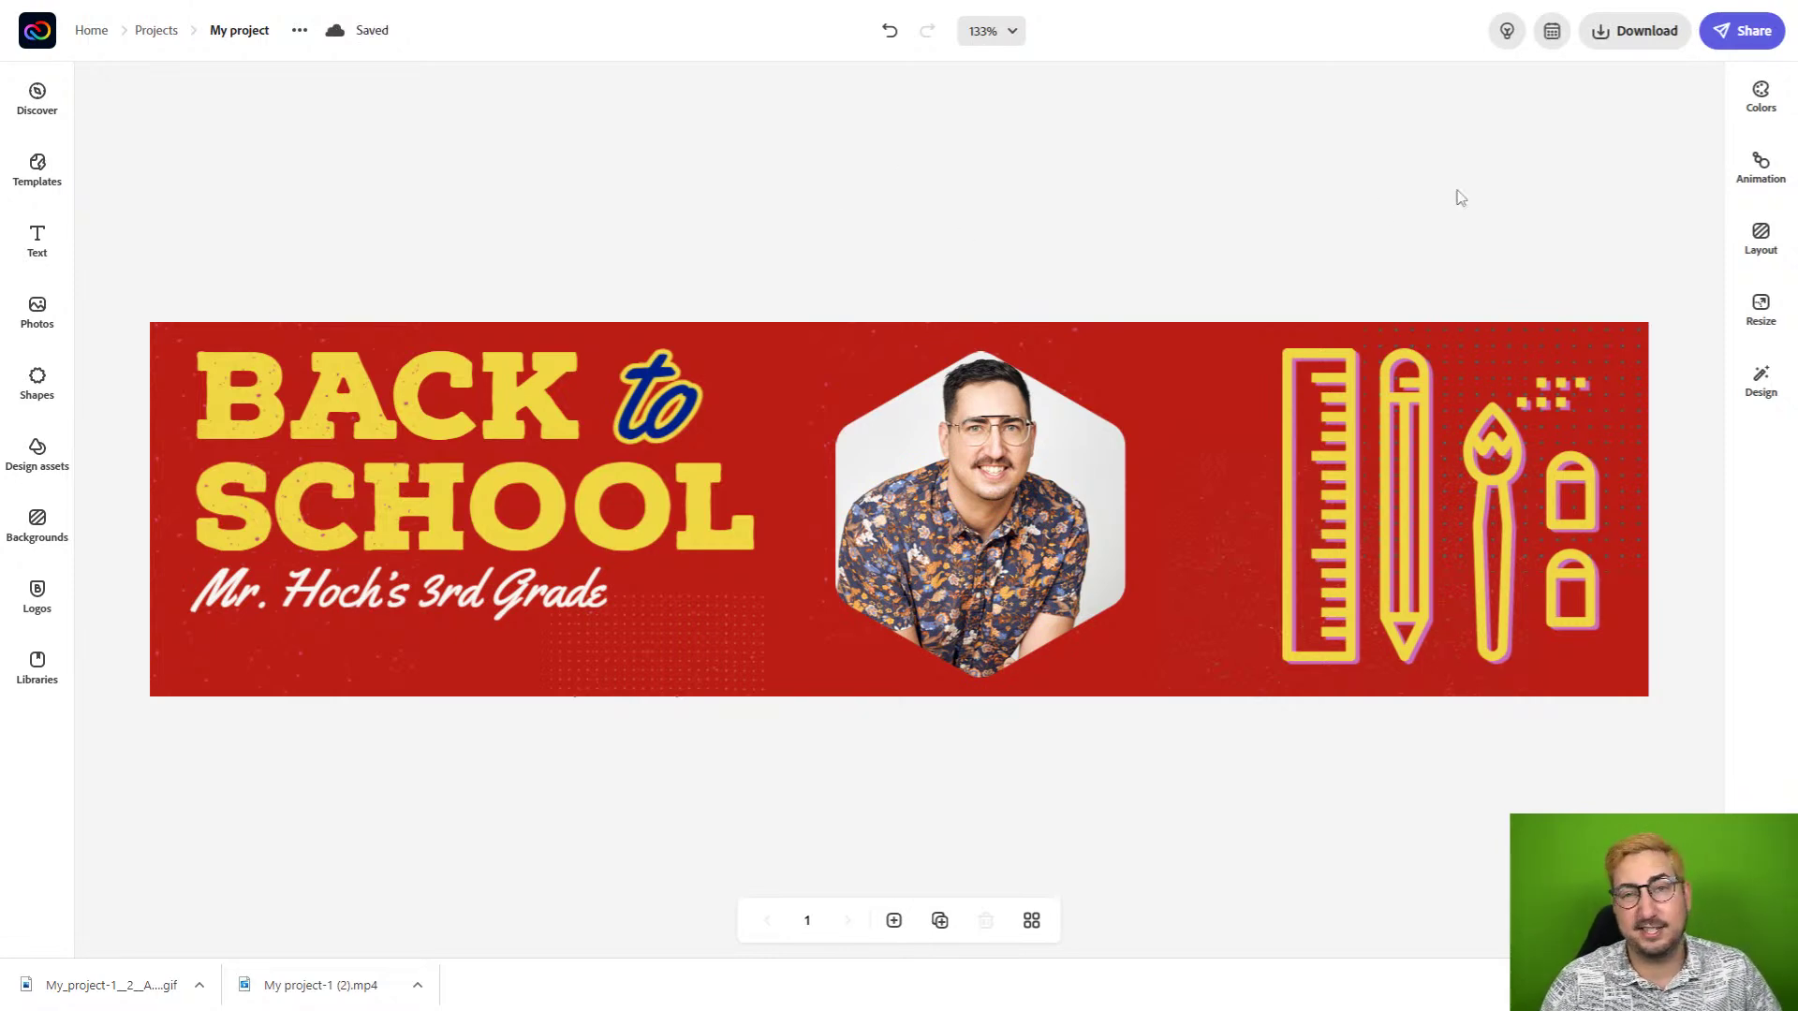
Examine the publishing and sharing options for the banner, including social media and Classroom, and close them without publishing.
click(1740, 32)
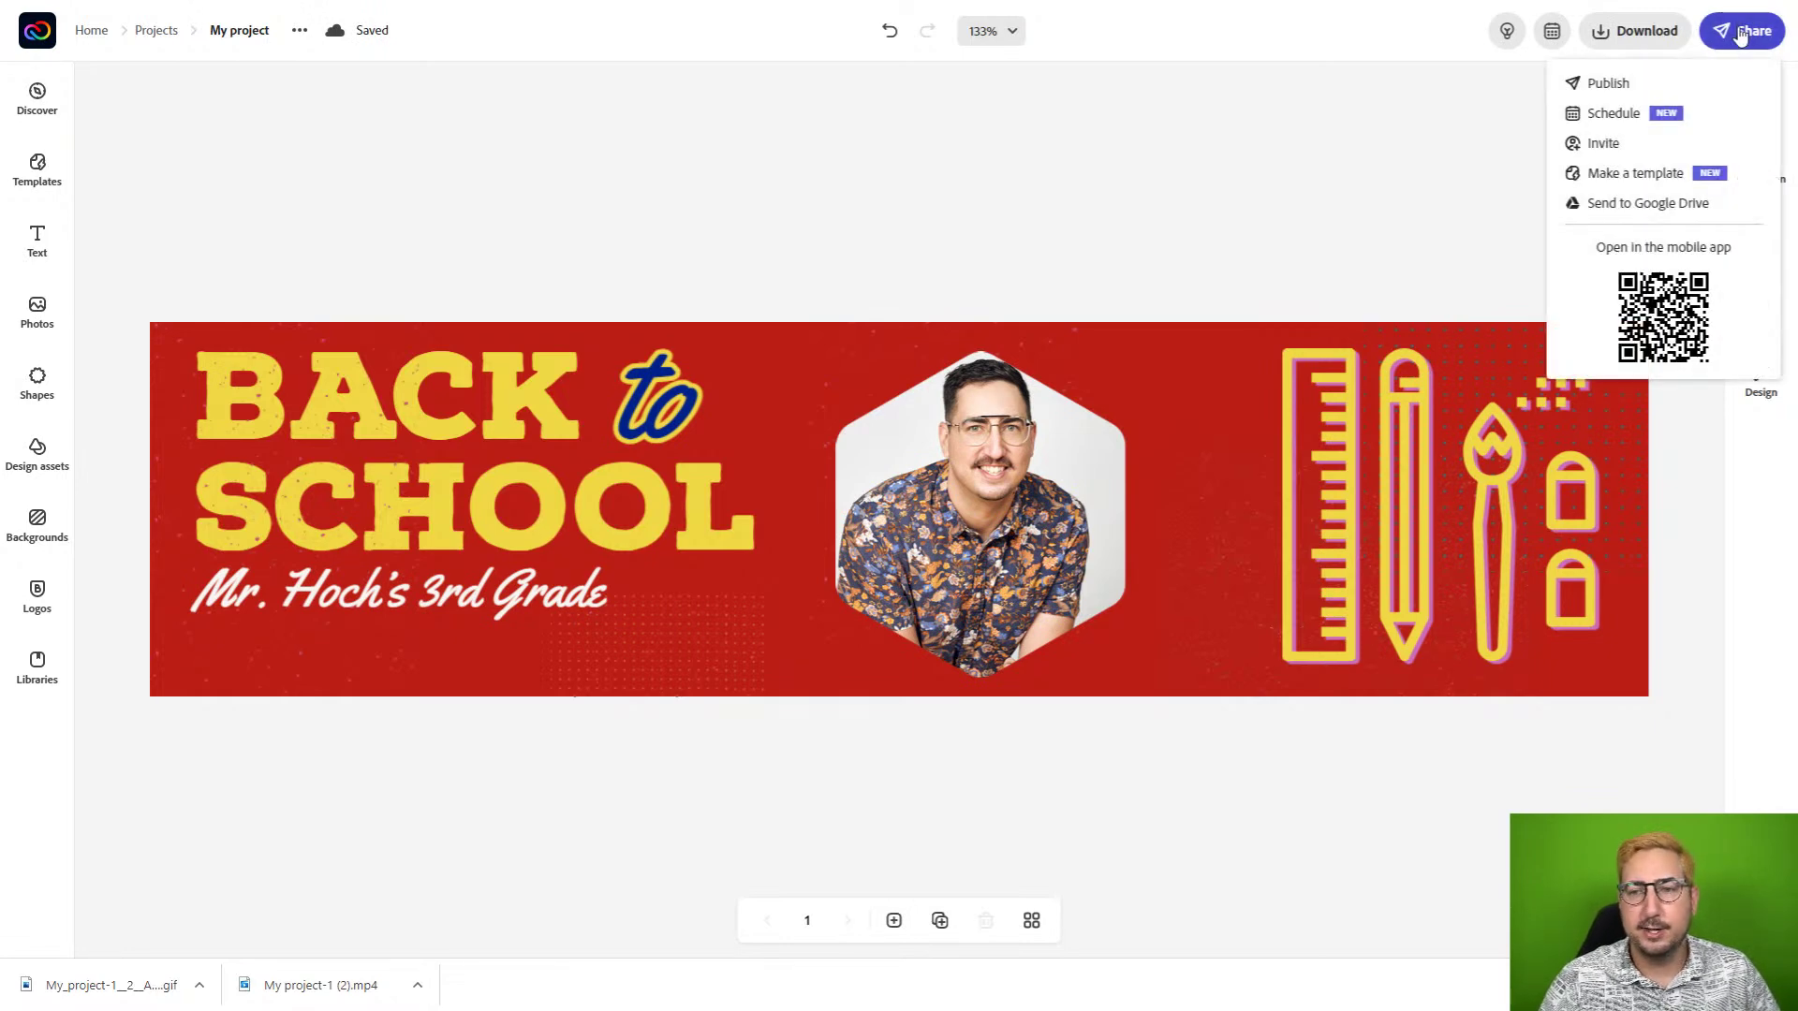
click(1659, 88)
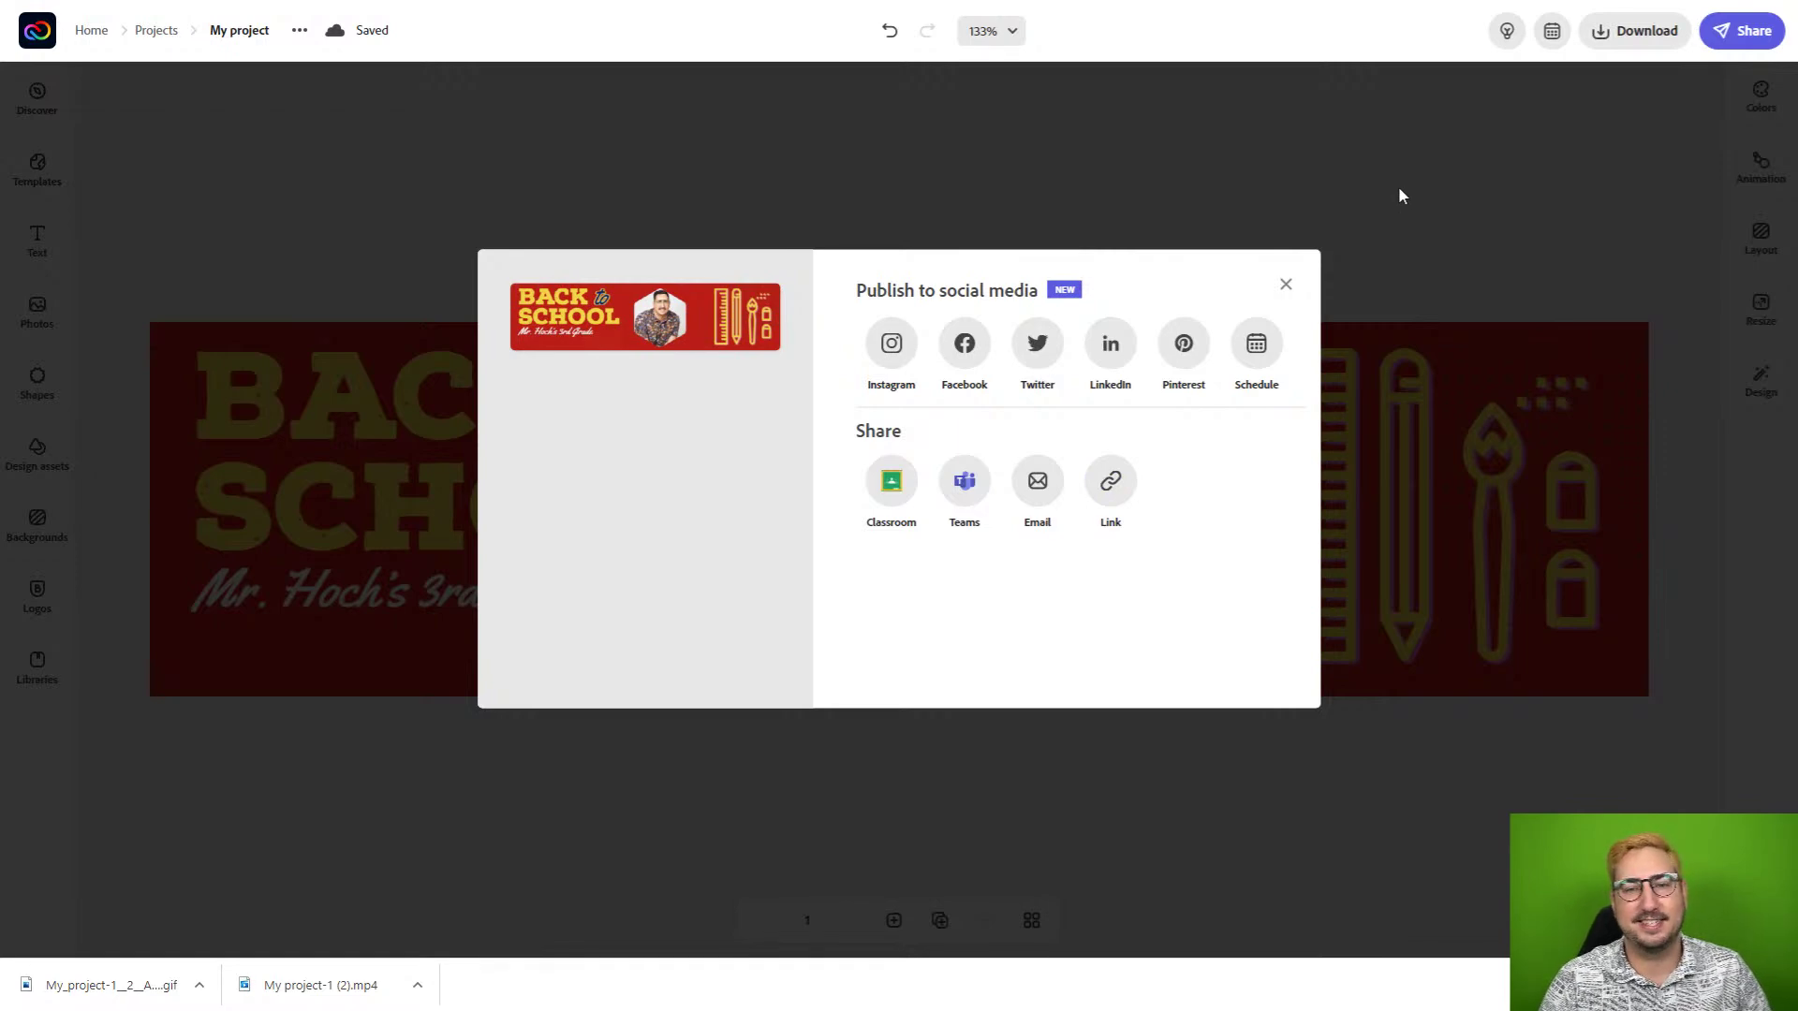
click(1285, 284)
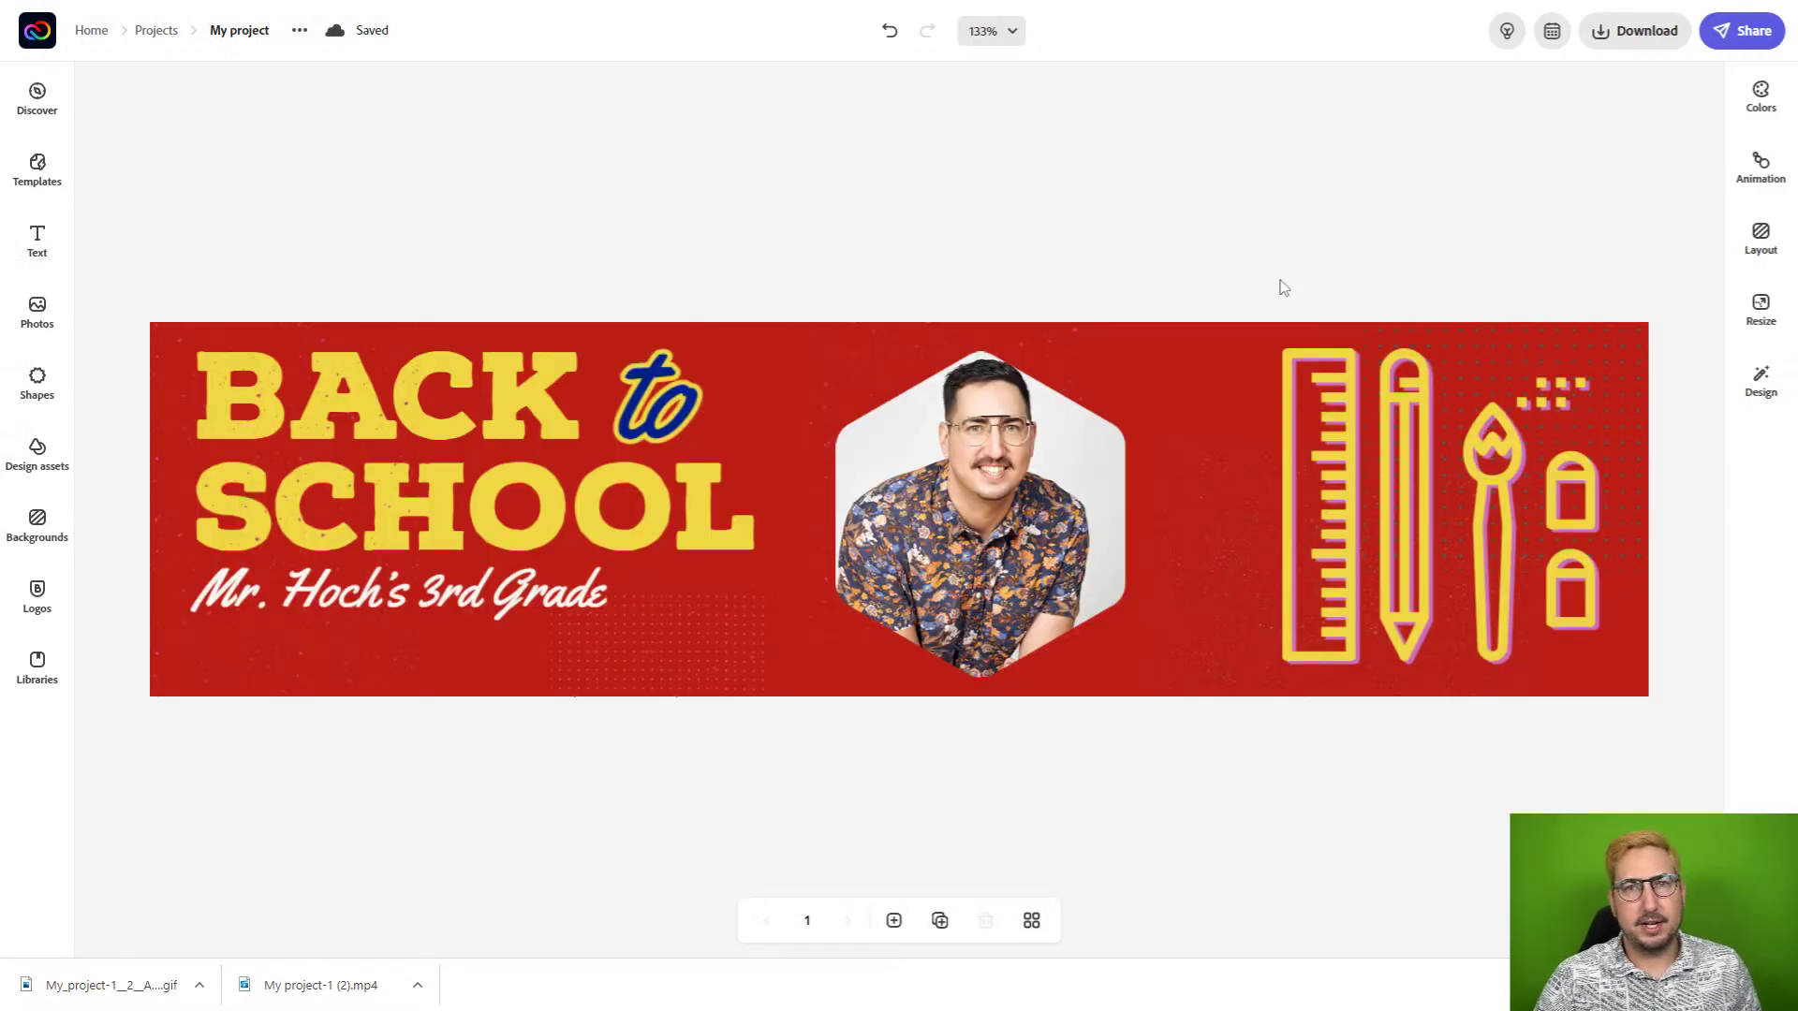